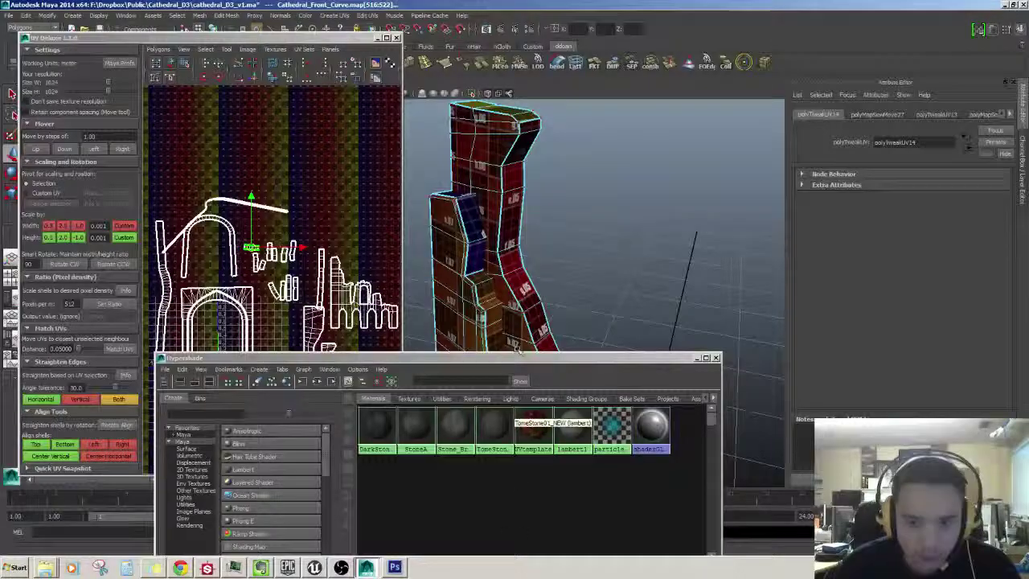
Step: Put the Hypershade away and examine the checker-textured front wall together with its UV layout
click(697, 358)
alt+drag(721, 354, 550, 289)
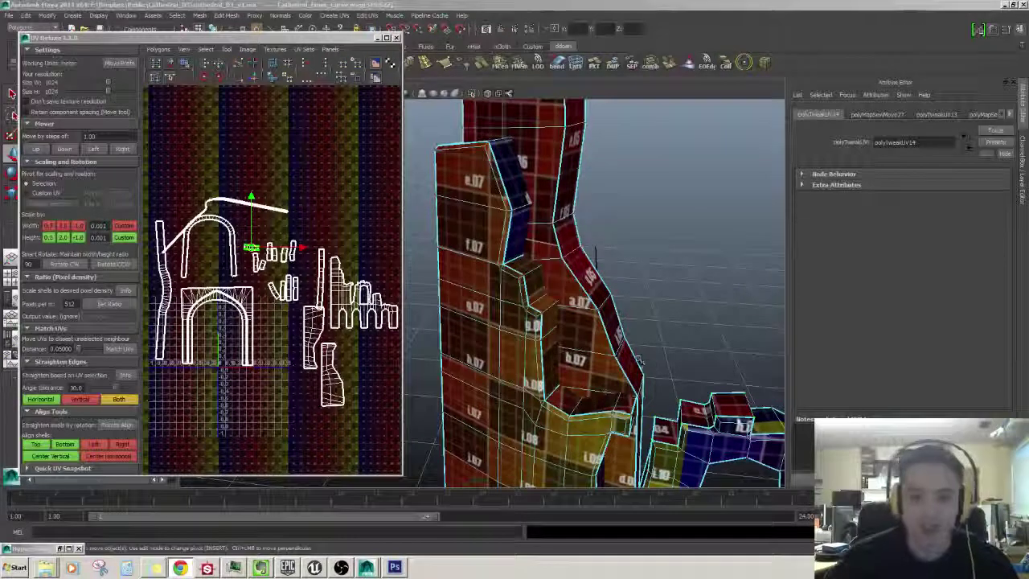
alt+drag(596, 259, 554, 287)
scroll(336, 330, up, 3)
alt+middle_drag(336, 331, 353, 303)
scroll(227, 313, down, 3)
scroll(354, 303, up, 4)
scroll(315, 271, down, 5)
alt+middle_drag(315, 273, 172, 283)
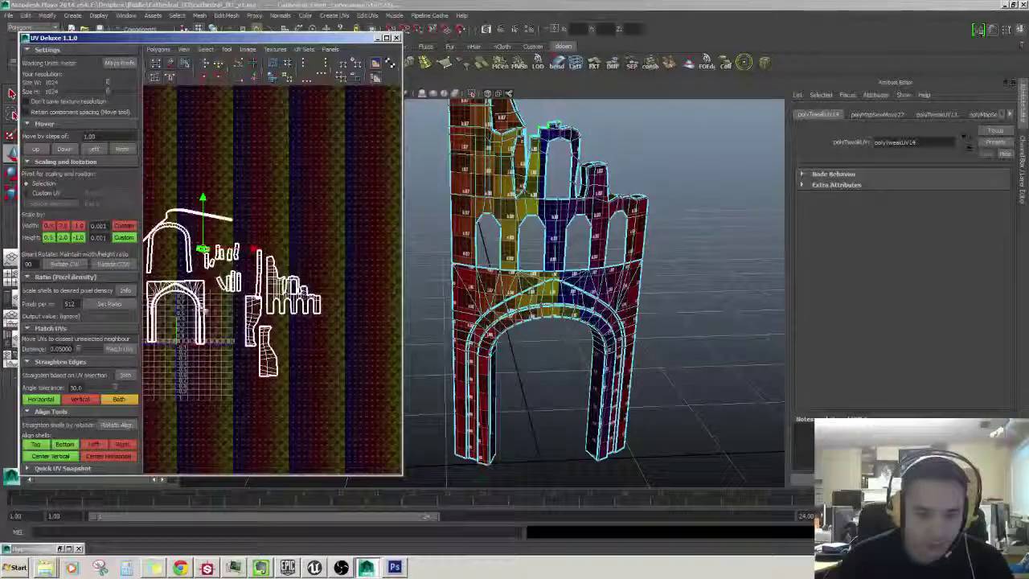
scroll(261, 311, up, 3)
alt+middle_drag(260, 312, 313, 314)
alt+middle_drag(226, 326, 282, 327)
click(679, 376)
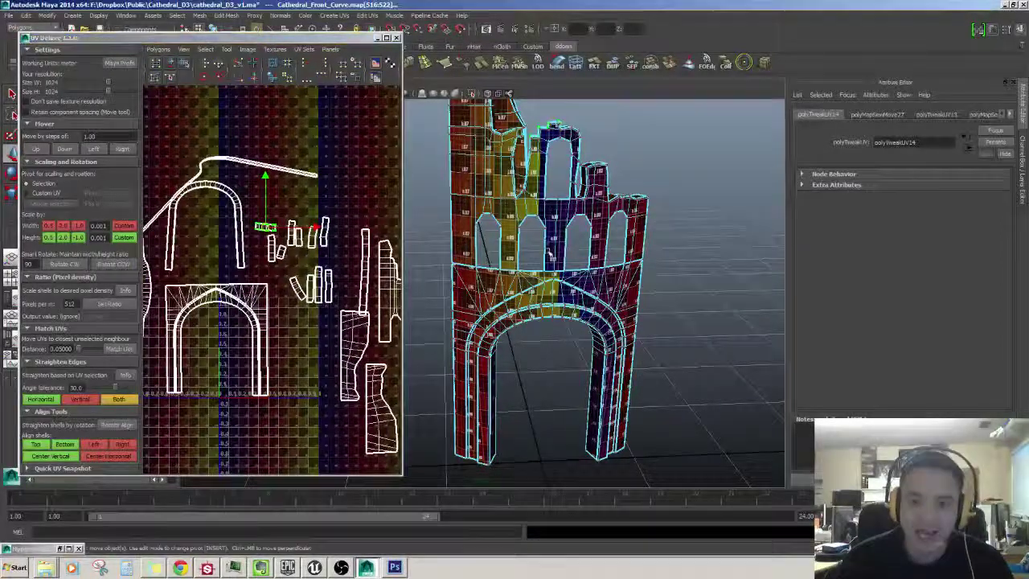
Step: Return the front curve mesh to object mode and minimize the UV Deluxe window
click(572, 242)
mouse_move(573, 242)
alt+mouse_down()
mouse_move(605, 231)
mouse_move(557, 237)
alt+mouse_up()
key(F8)
scroll(591, 224, up, 5)
scroll(590, 224, down, 5)
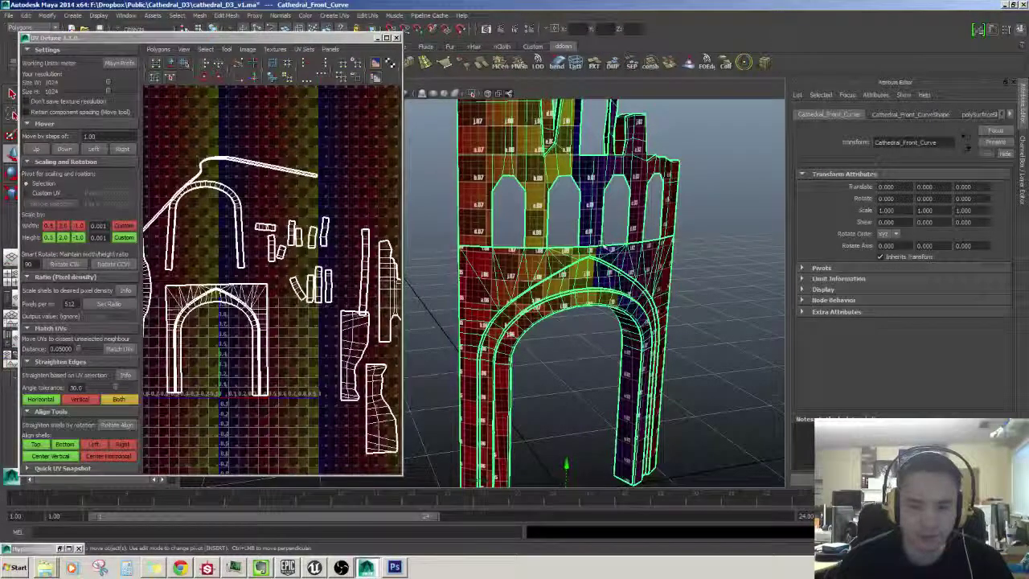
scroll(555, 281, down, 3)
click(378, 39)
click(377, 39)
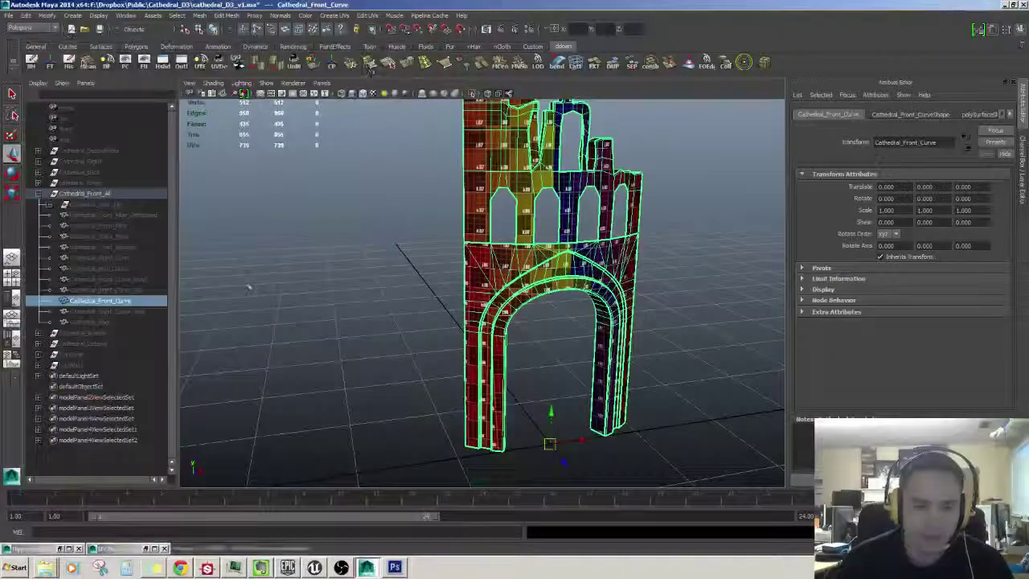
Step: Assign the Stone_BrickA material from the Hypershade to Cathedral_Front_Curve and put the Hypershade away
double_click(12, 549)
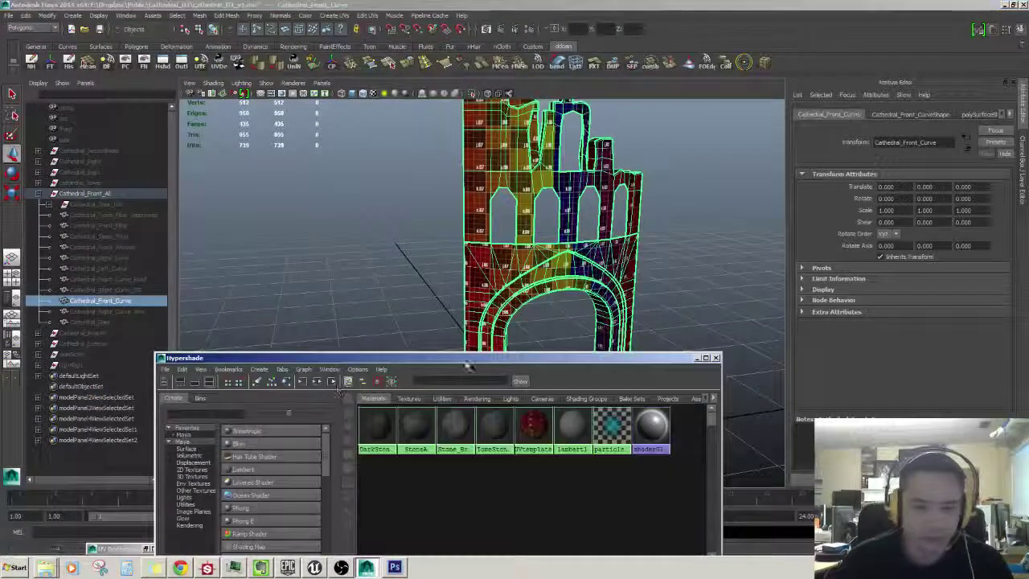
middle_drag(454, 435, 482, 272)
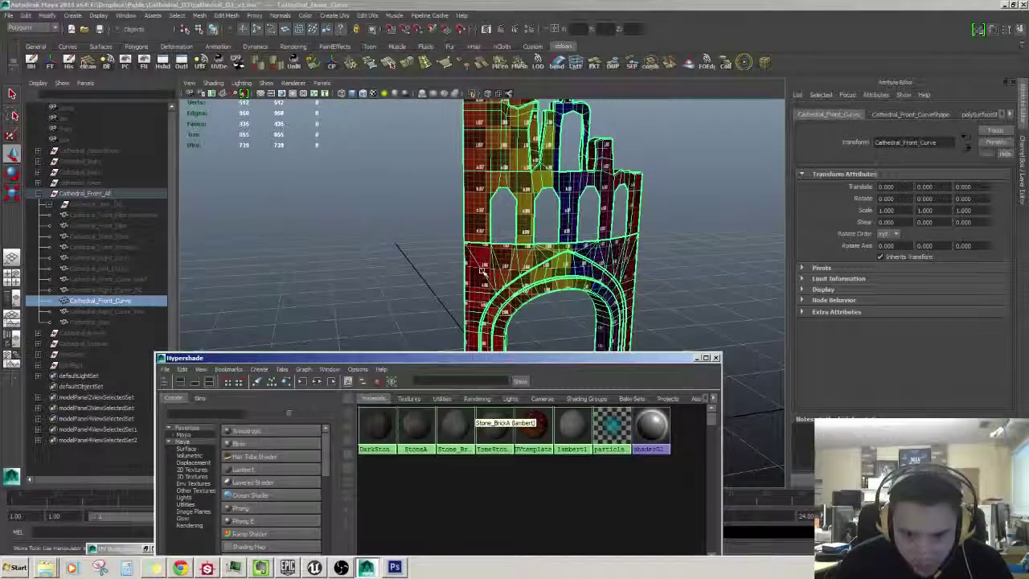
right_drag(482, 279, 514, 255)
click(483, 281)
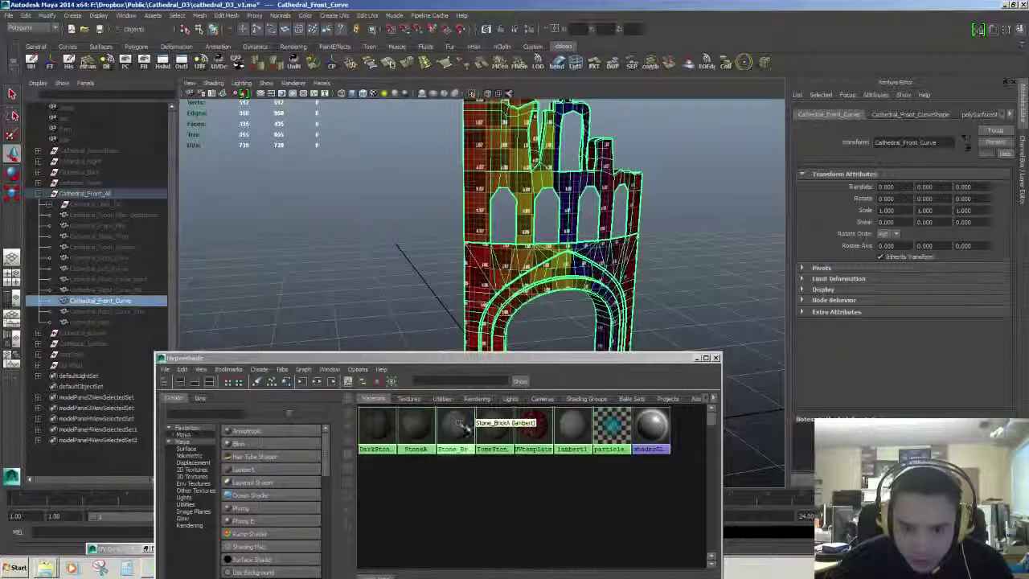
right_drag(461, 426, 456, 398)
click(701, 301)
click(696, 358)
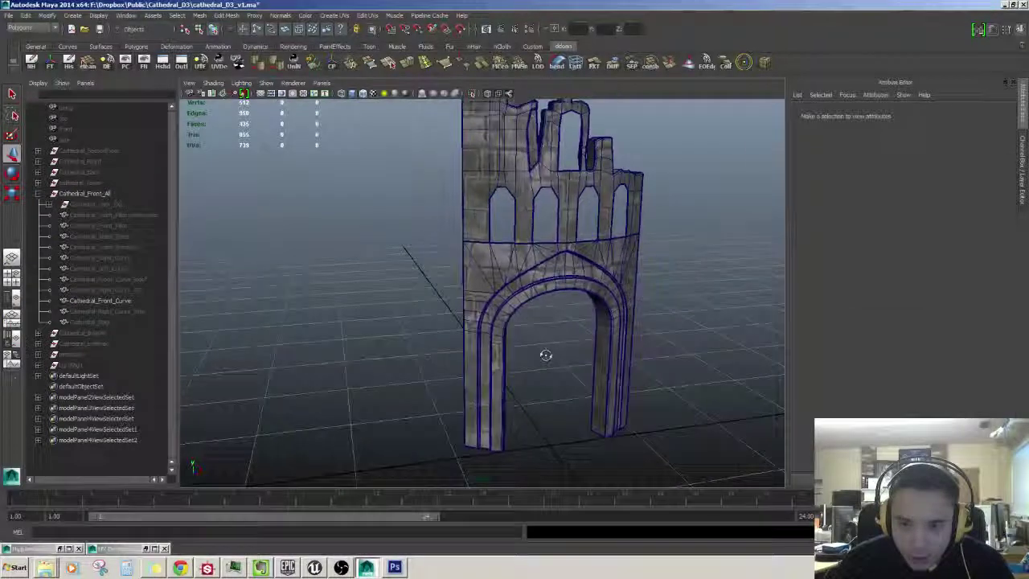
Step: Select the connected flat wall faces surrounding the pointed arch and examine the brick texture on them
scroll(509, 341, up, 4)
alt+drag(544, 354, 389, 331)
click(564, 251)
alt+drag(511, 232, 516, 283)
right_drag(572, 191, 572, 212)
double_click(573, 213)
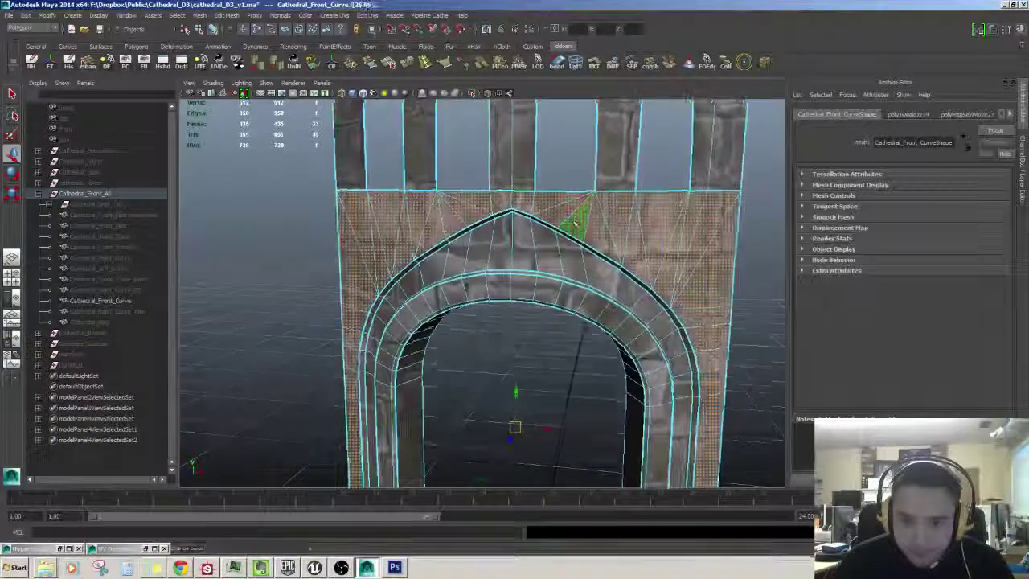
alt+drag(573, 223, 603, 232)
alt+middle_drag(603, 233, 568, 337)
alt+drag(554, 299, 561, 353)
scroll(561, 322, down, 5)
alt+drag(561, 312, 560, 289)
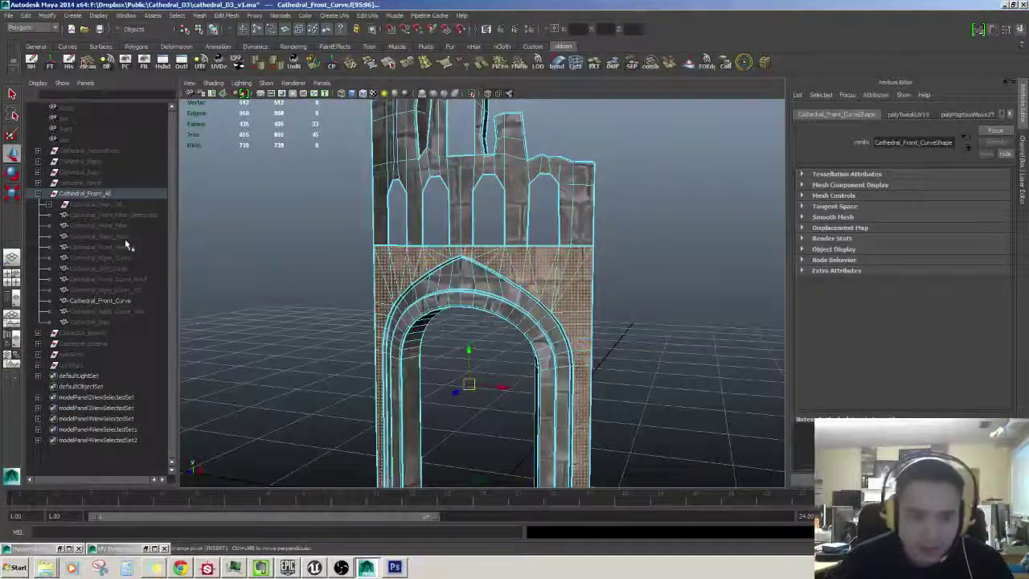
Step: Restore UV Deluxe, frame the UVs of the selected arch wall faces and compare them with the model
click(112, 548)
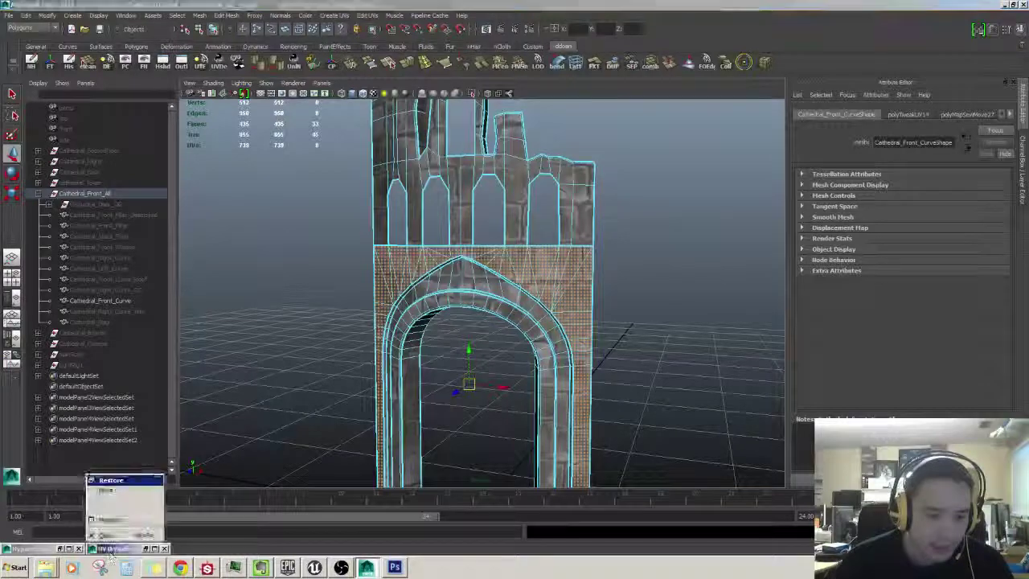
key(f)
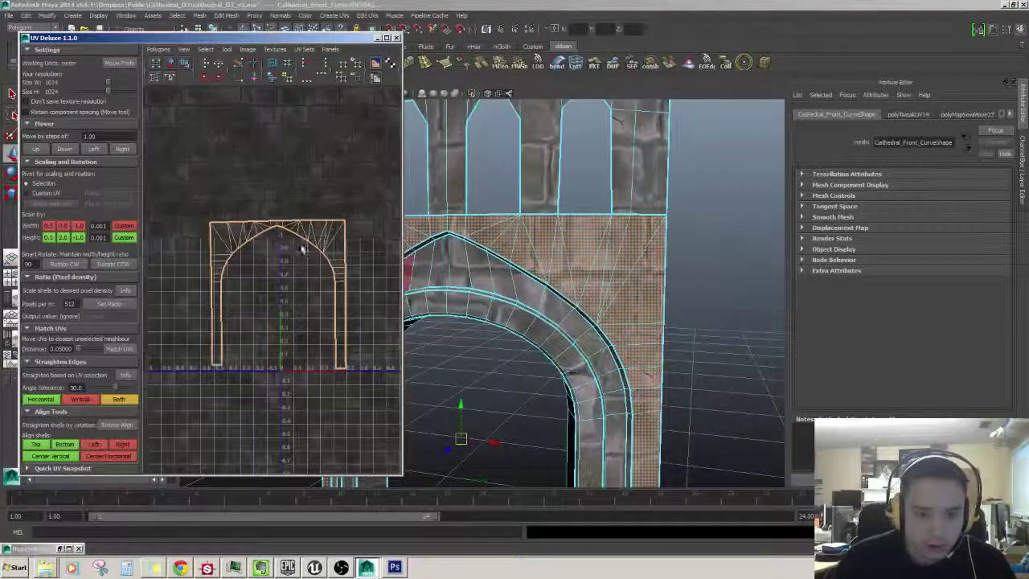
ctrl+right_drag(318, 244, 328, 244)
alt+middle_drag(324, 245, 286, 240)
alt+right_drag(279, 247, 283, 293)
alt+drag(563, 328, 567, 307)
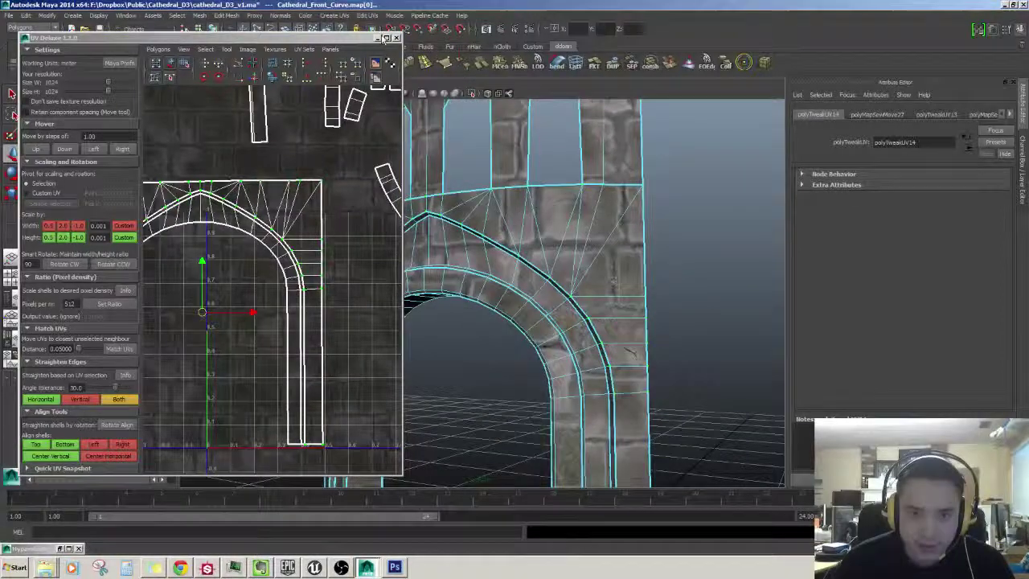
Step: Minimize UV Deluxe and return Cathedral_Front_Curve to object mode
click(378, 37)
alt+right_drag(603, 309, 532, 288)
alt+drag(532, 288, 524, 288)
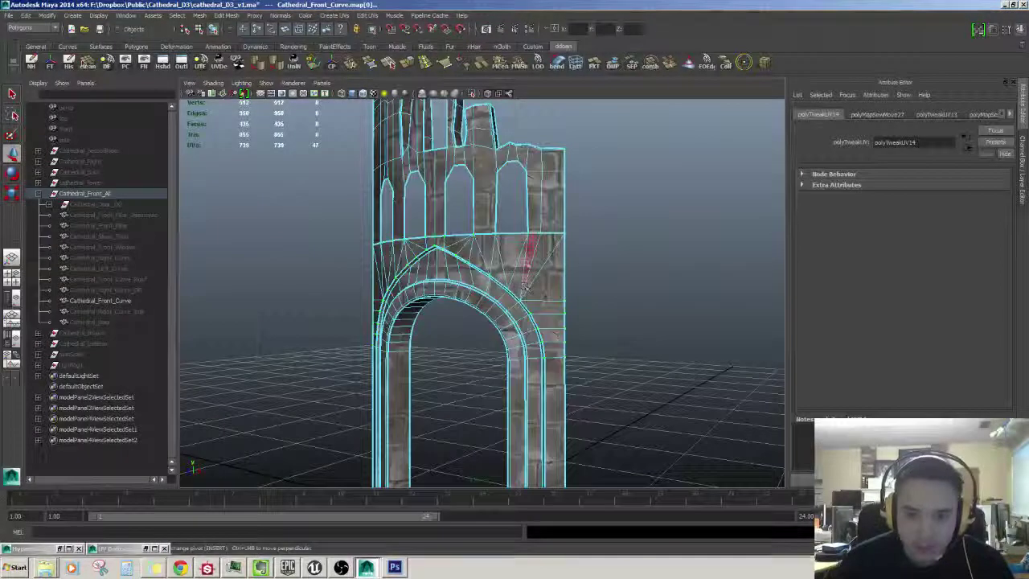
right_drag(530, 246, 553, 225)
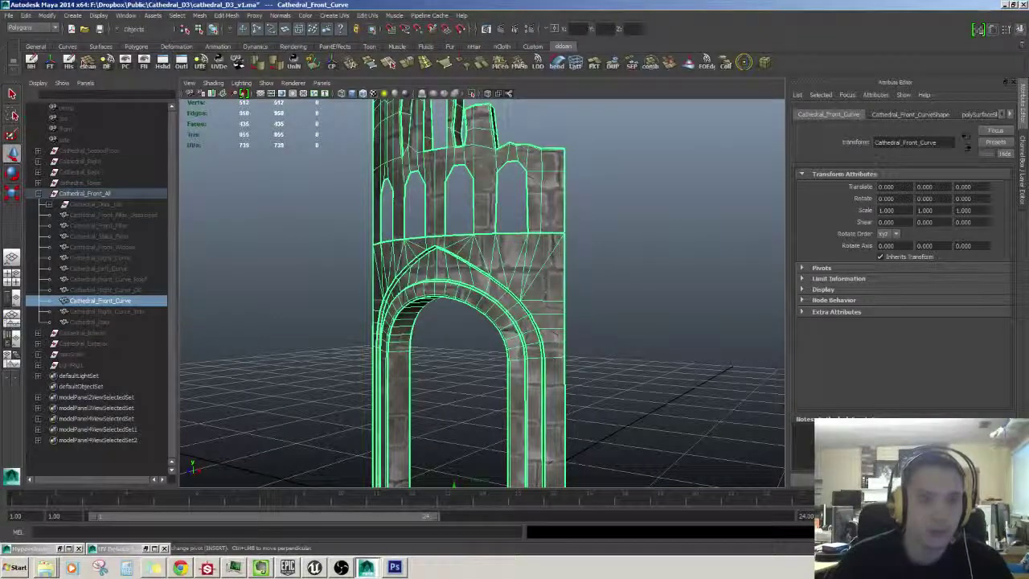
Step: Find Cathedral_Right_Curve in the Cathedral_Front_All group and unhide it
click(127, 311)
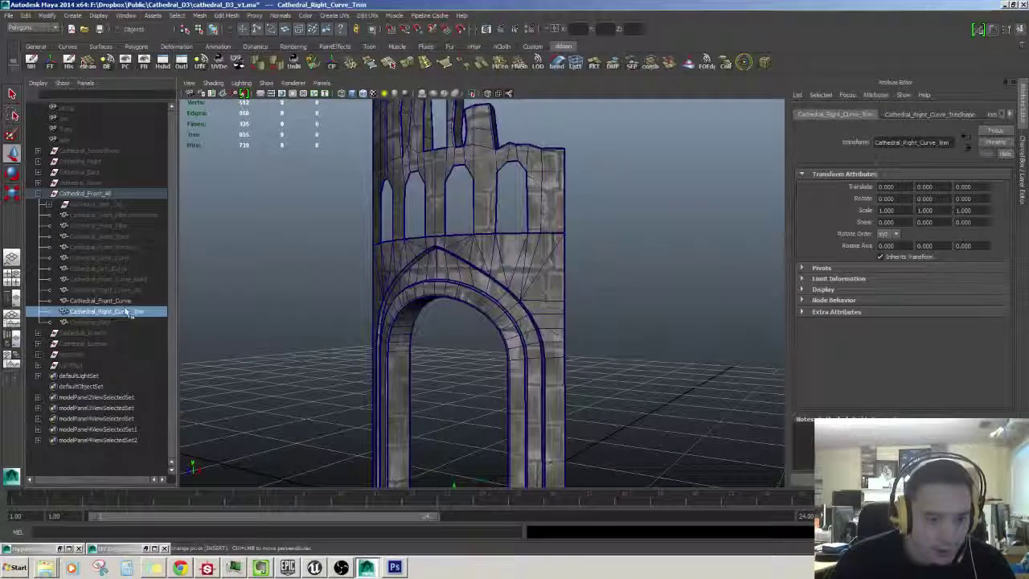
click(124, 300)
click(122, 258)
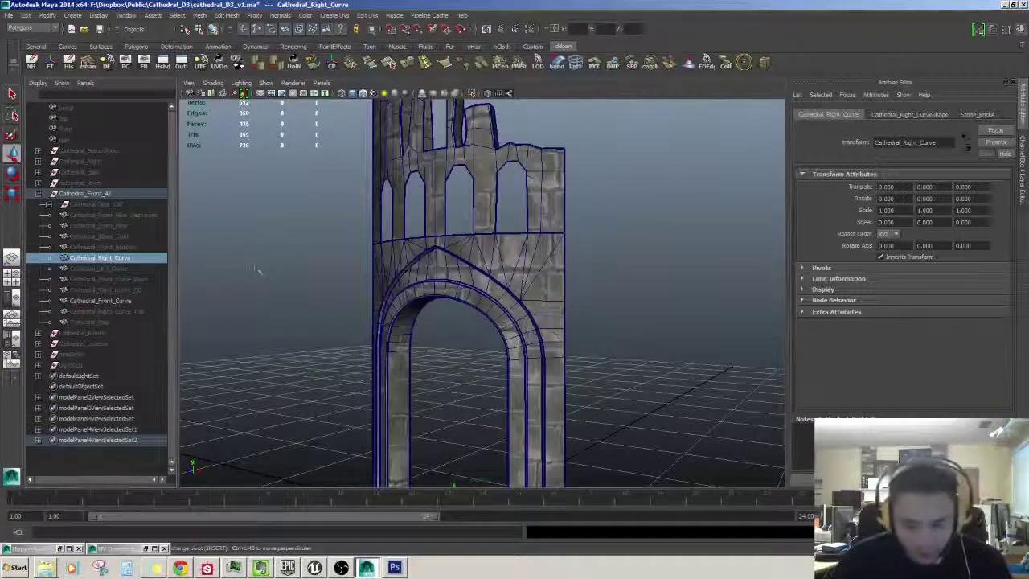
key(shift+h)
Step: Try shifting Cathedral_Front_Curve sideways to check how it meets the right wall, and undo the move
mouse_move(446, 286)
alt+mouse_down()
mouse_move(405, 286)
mouse_move(444, 288)
alt+mouse_up()
alt+drag(462, 245, 550, 282)
click(468, 264)
alt+drag(467, 265, 546, 233)
alt+right_drag(547, 233, 474, 402)
alt+drag(474, 402, 440, 438)
alt+drag(440, 438, 410, 418)
alt+right_drag(410, 418, 442, 377)
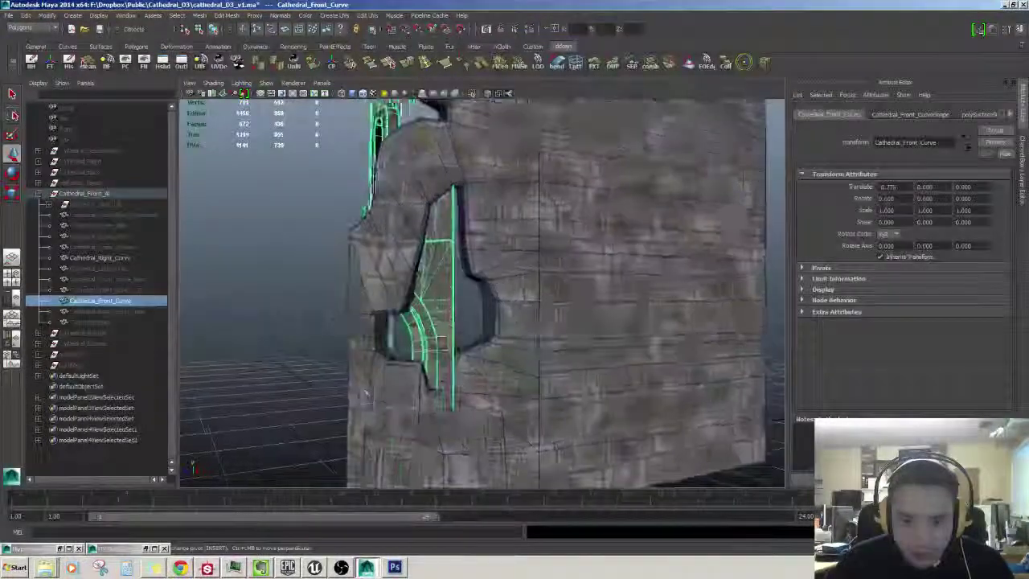
alt+drag(442, 378, 557, 290)
key(ctrl+z)
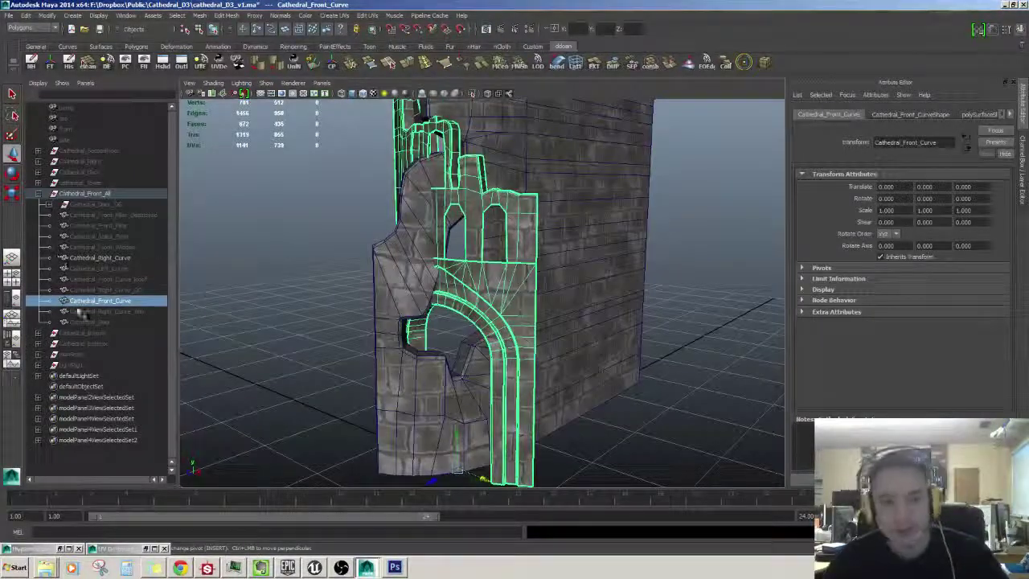
Step: Hide Cathedral_Right_Curve so that the front arch wall is isolated
click(99, 290)
click(117, 258)
key(ctrl+h)
alt+drag(321, 266, 450, 265)
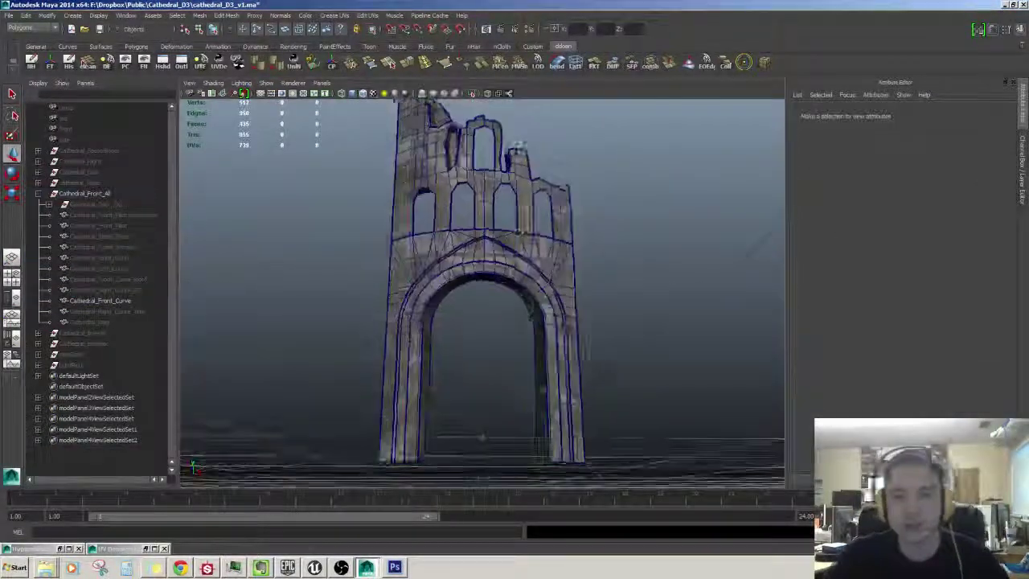
Step: Select Cathedral_Front_Curve and review its UV shells over the brick texture in UV Deluxe
click(100, 299)
scroll(521, 247, up, 3)
key(w)
alt+drag(521, 248, 259, 408)
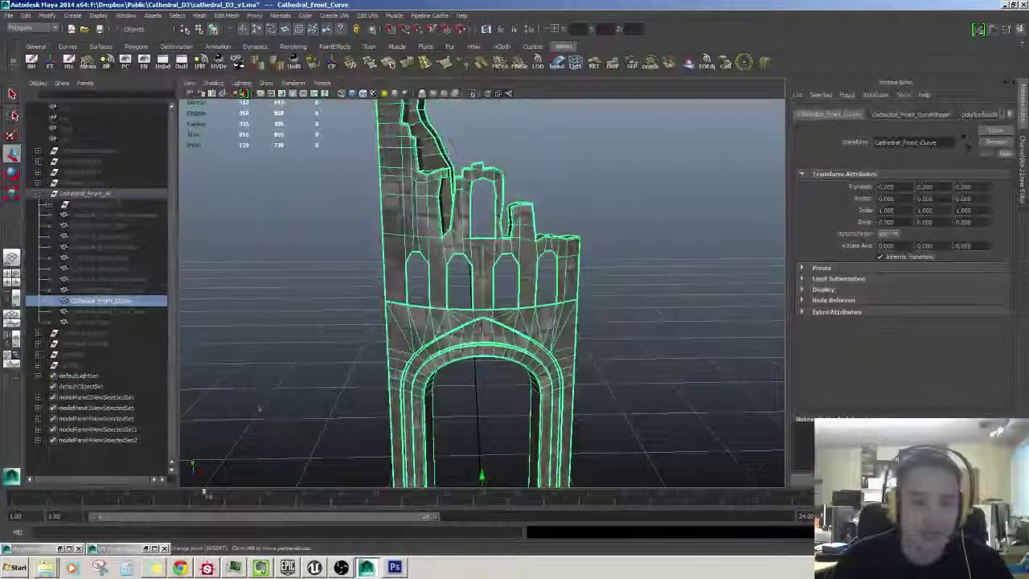
click(112, 548)
click(102, 479)
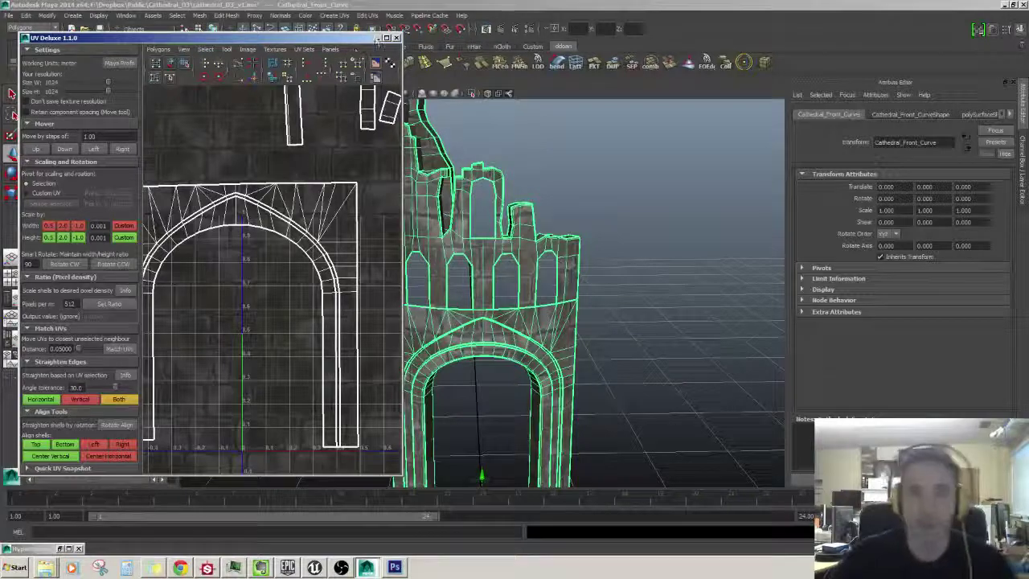
click(377, 39)
Step: Select the thin strip of trim faces that follows the pointed arch
scroll(474, 306, up, 3)
alt+drag(474, 322, 504, 299)
key(F11)
double_click(500, 293)
double_click(536, 278)
scroll(536, 279, up, 4)
scroll(464, 278, up, 4)
scroll(466, 280, down, 6)
scroll(474, 283, up, 2)
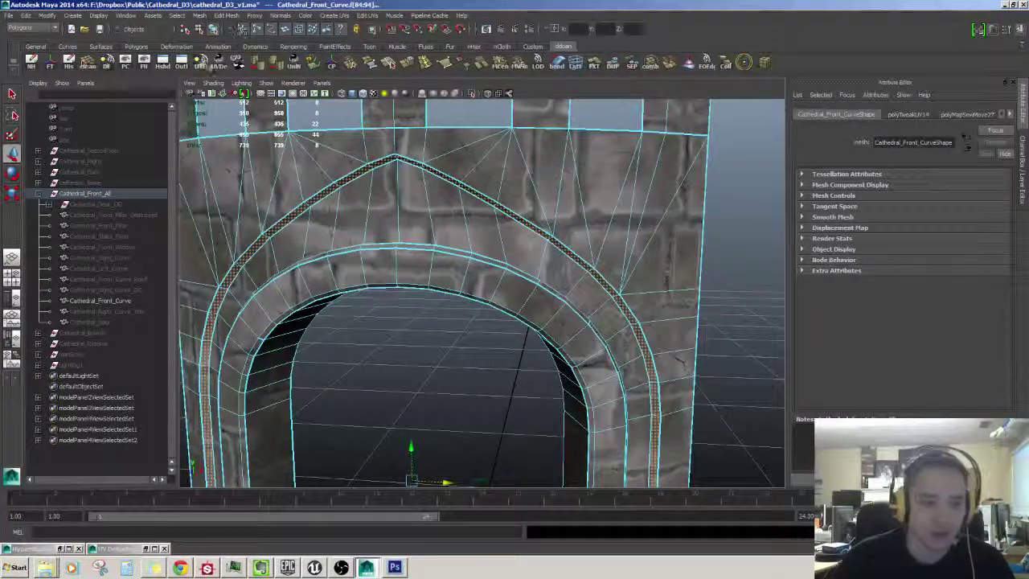
Step: Check the available materials in the Hypershade and put the window away
click(161, 64)
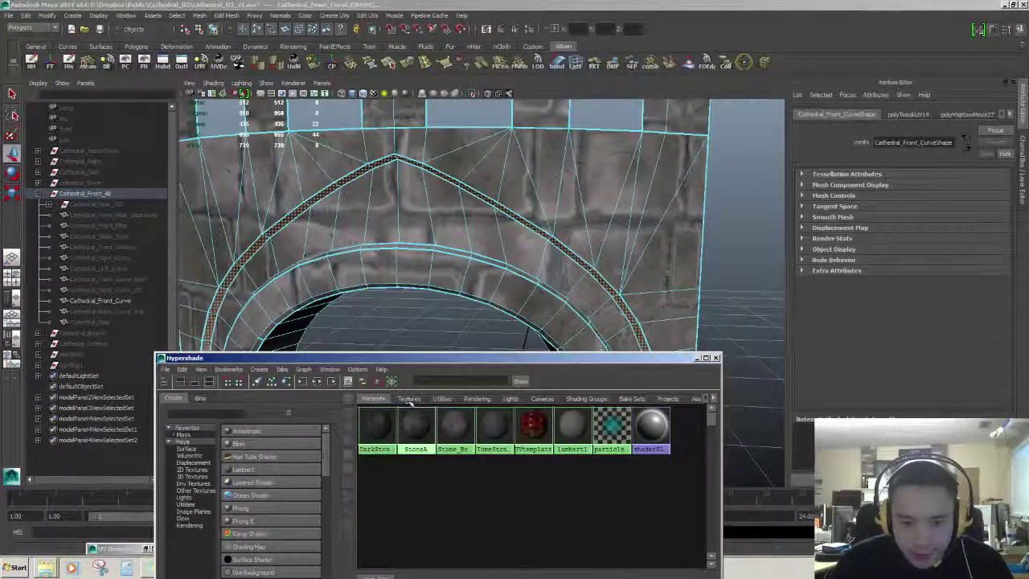
alt+drag(436, 314, 629, 250)
click(705, 357)
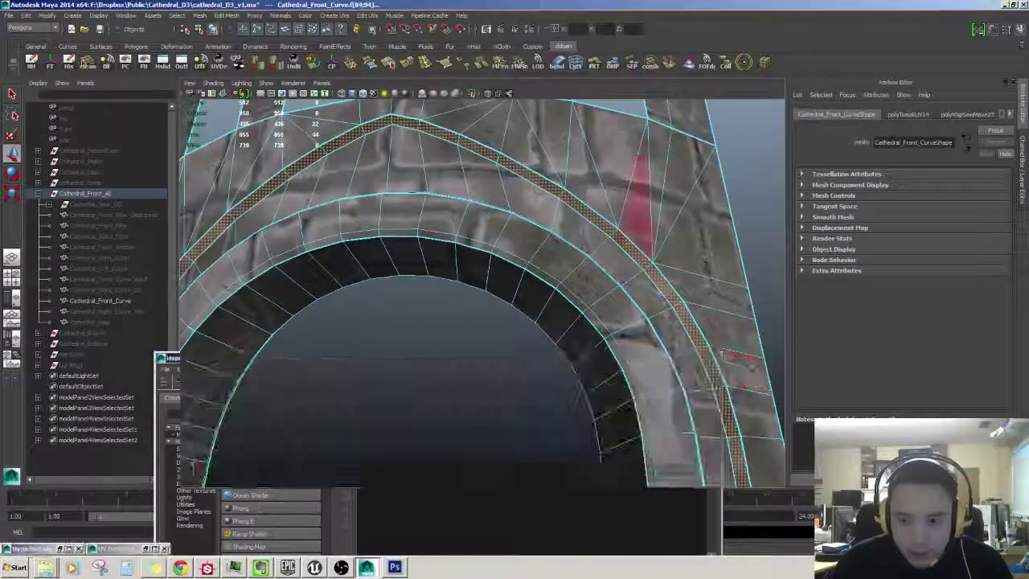
Step: Clear the face selection and examine the dark underside and trim of the arch
alt+drag(619, 300, 466, 356)
click(466, 356)
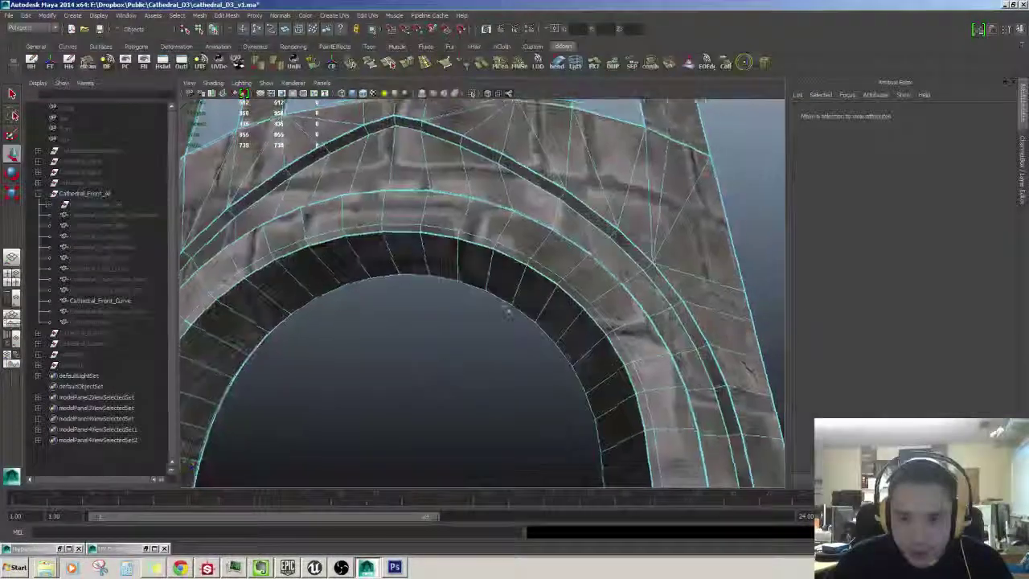
click(563, 281)
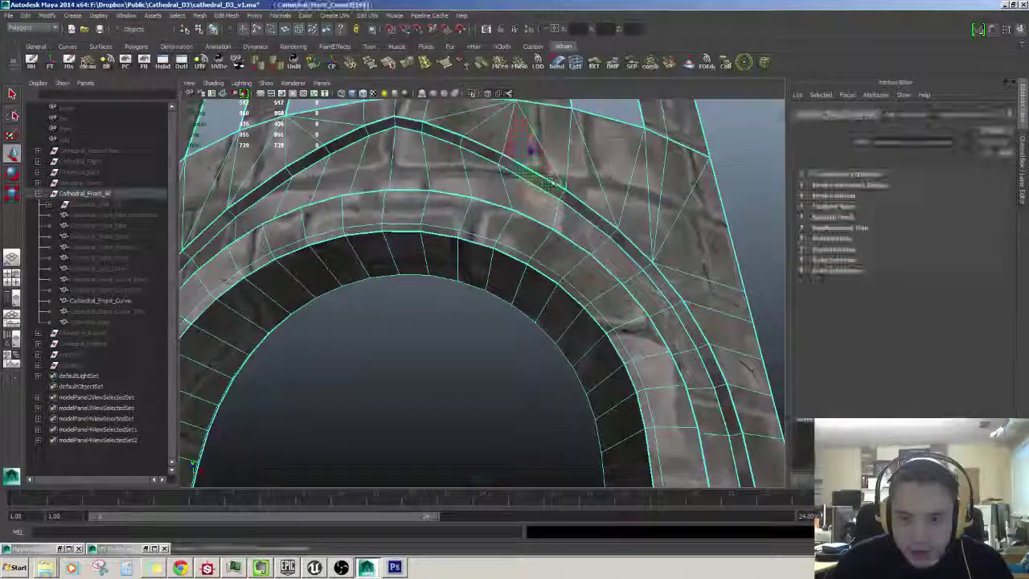
alt+drag(562, 241, 521, 290)
scroll(521, 289, up, 3)
click(579, 277)
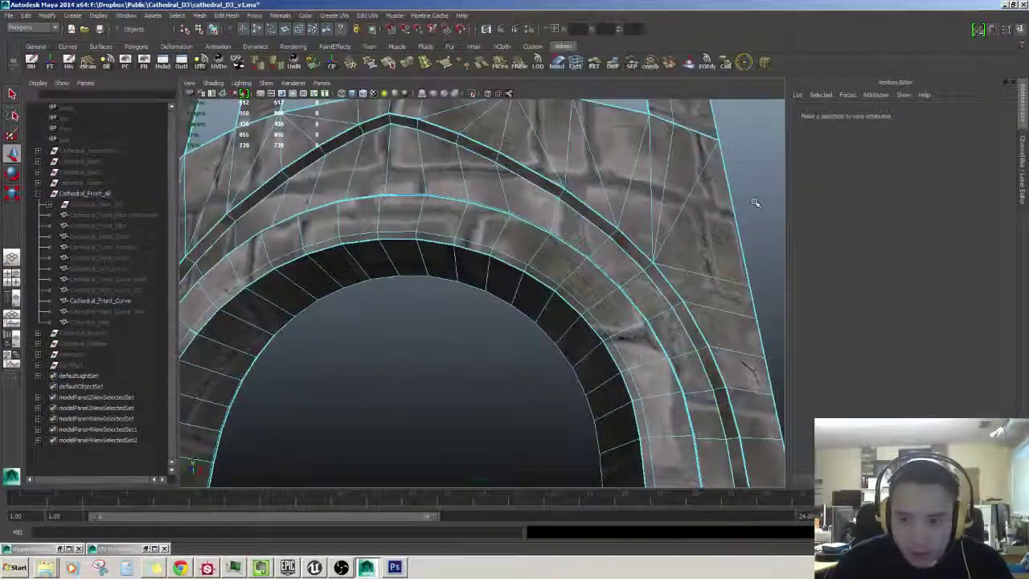
alt+drag(595, 273, 635, 269)
alt+right_drag(634, 269, 430, 266)
mouse_move(428, 291)
alt+mouse_down()
mouse_move(406, 289)
mouse_move(442, 287)
alt+mouse_up()
alt+right_drag(441, 288, 450, 267)
Step: Unhide LightRig1 and switch the viewport from default lighting to the rig's lights
click(102, 365)
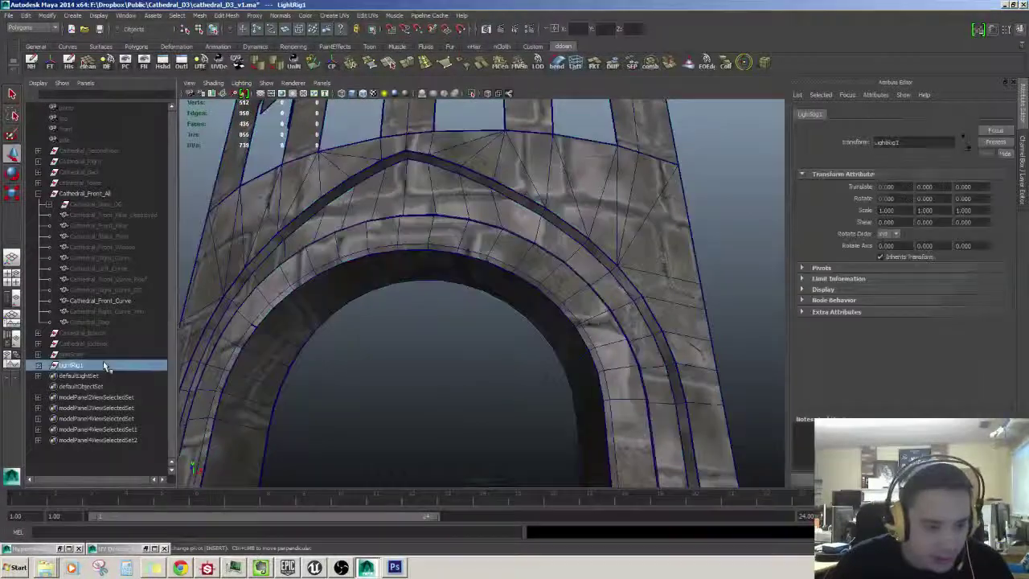
key(shift+h)
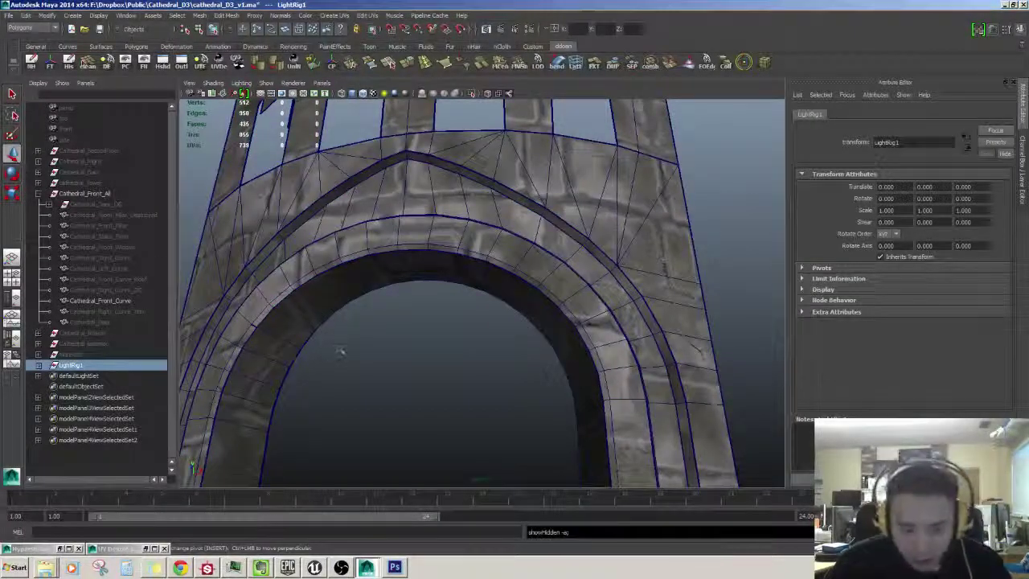
mouse_move(374, 354)
alt+mouse_down()
mouse_move(417, 330)
mouse_move(416, 317)
mouse_move(416, 342)
mouse_move(432, 319)
mouse_move(321, 273)
alt+mouse_up()
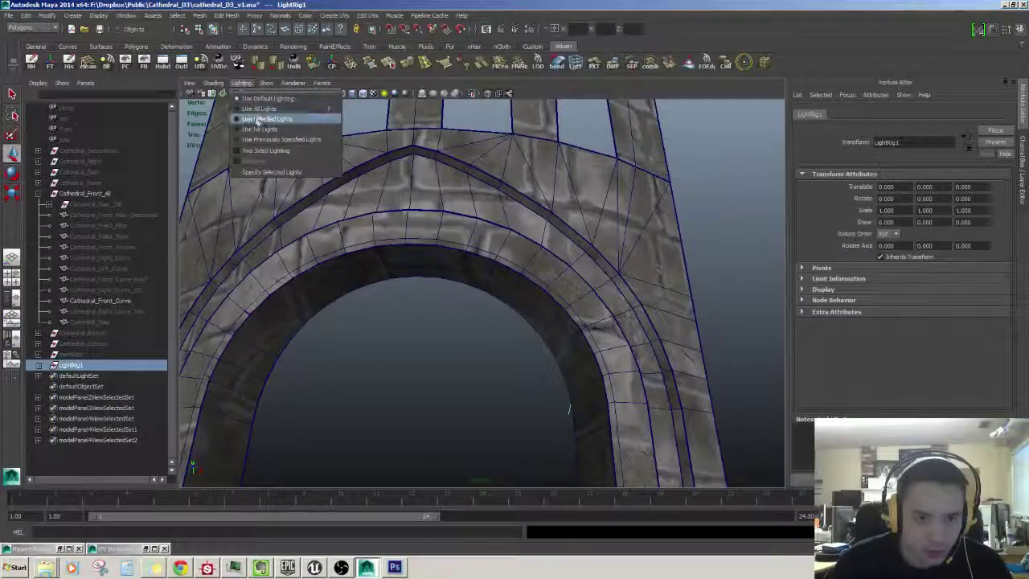
click(257, 119)
alt+drag(434, 305, 390, 313)
Step: Reselect the narrow trim faces along the pointed arch and examine them under the scene lights
click(562, 216)
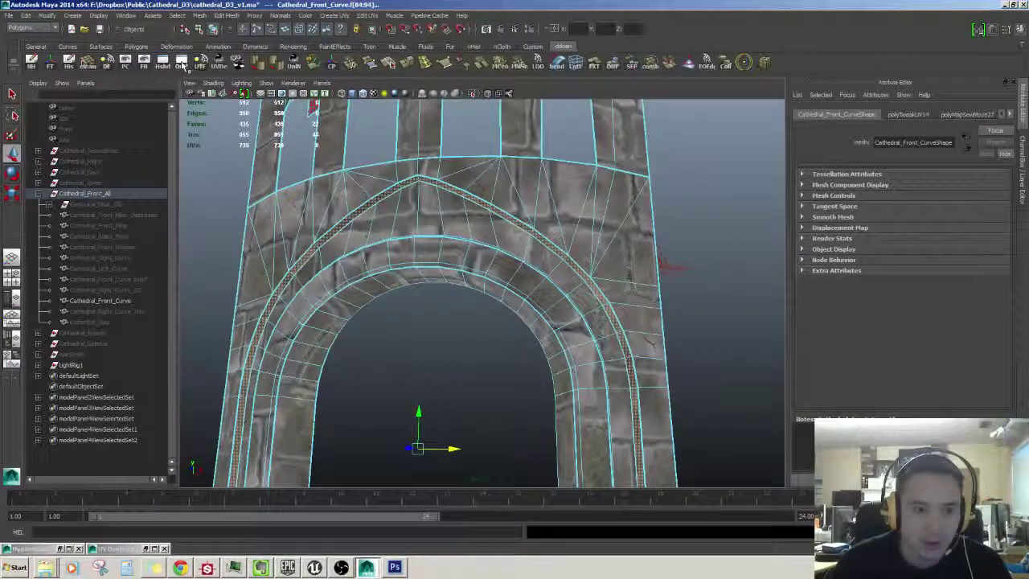
alt+drag(449, 346, 530, 351)
alt+right_drag(530, 351, 507, 351)
alt+drag(505, 353, 482, 377)
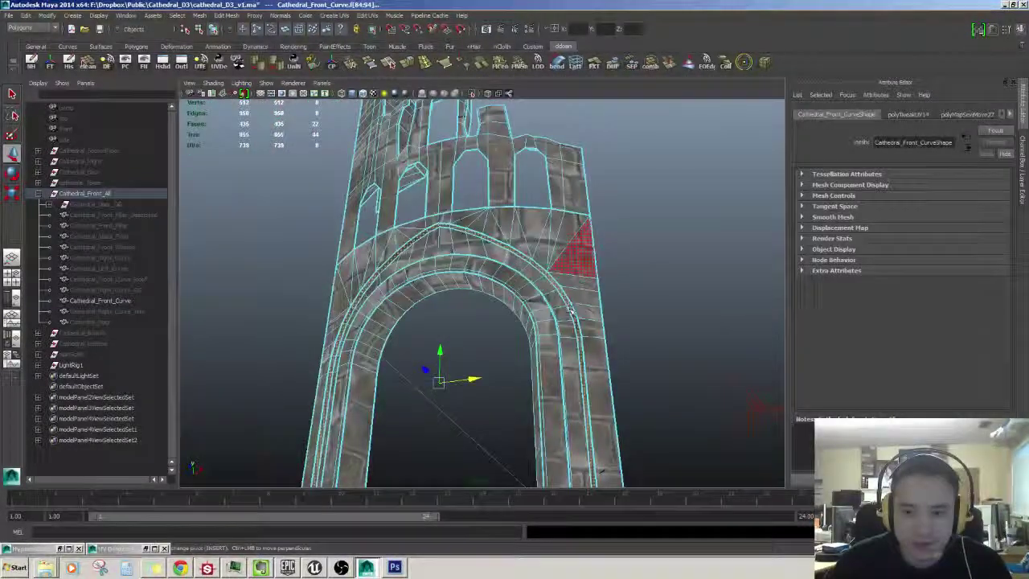
Step: Reselect the narrow trim faces along the pointed arch and assign them the dark TomeStone material
key(F8)
click(672, 298)
scroll(650, 329, up, 3)
key(F11)
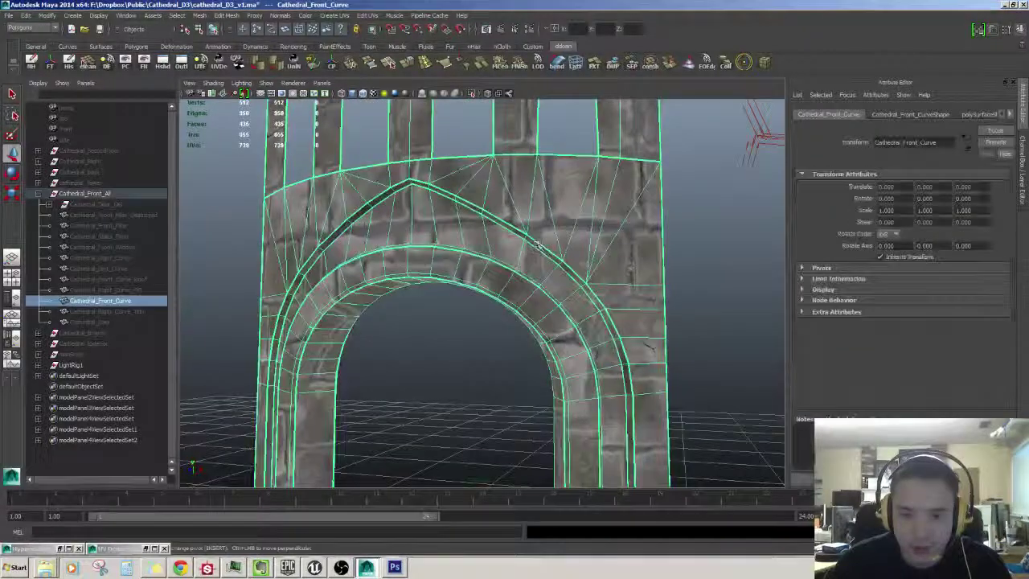
click(535, 259)
alt+right_drag(575, 307, 426, 281)
alt+drag(426, 281, 417, 329)
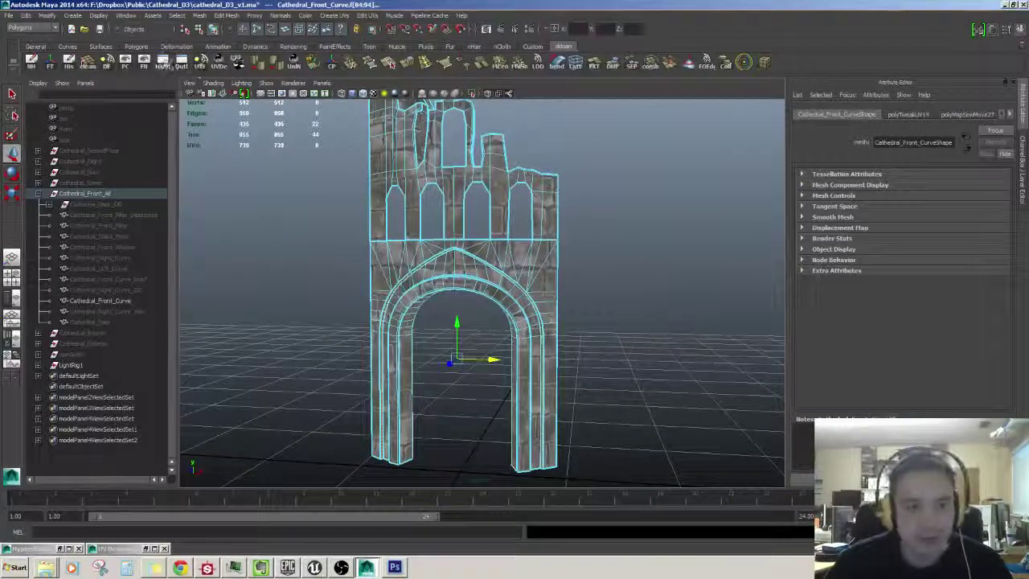
click(163, 64)
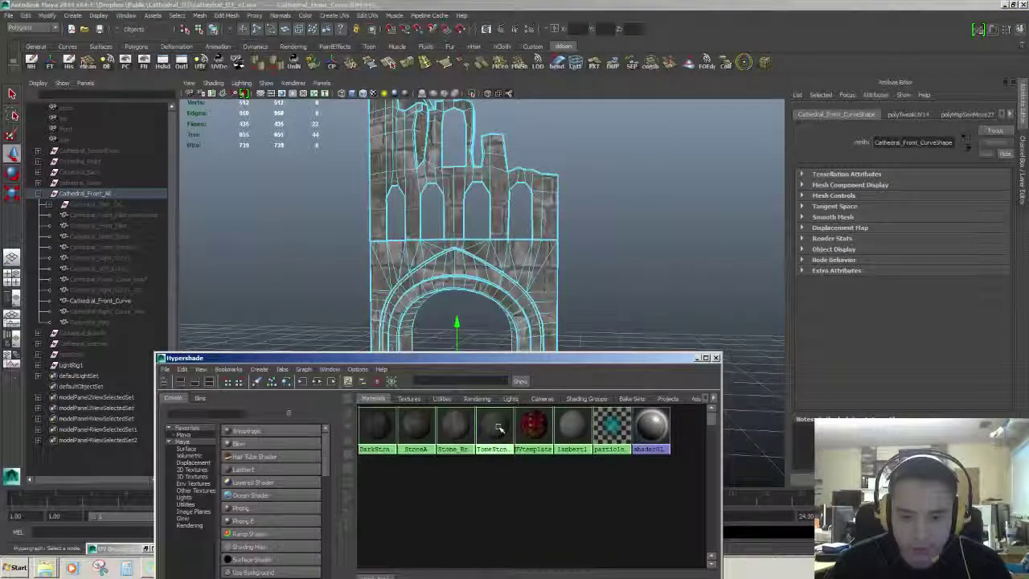
click(697, 358)
scroll(352, 351, up, 10)
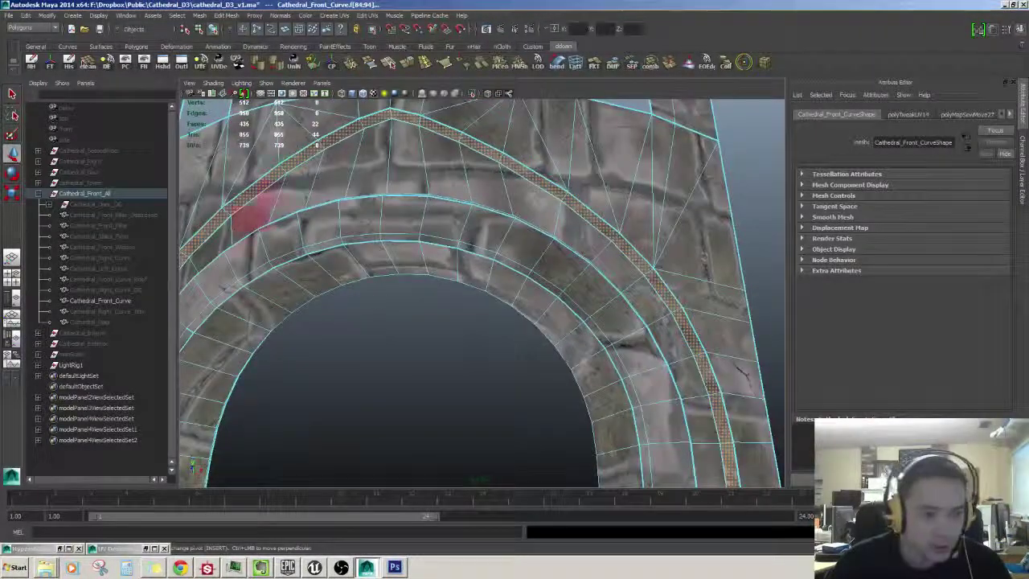
Step: Clear the selection to examine the material on the pointed arch's trim, and reselect the trim faces
key(F8)
click(482, 313)
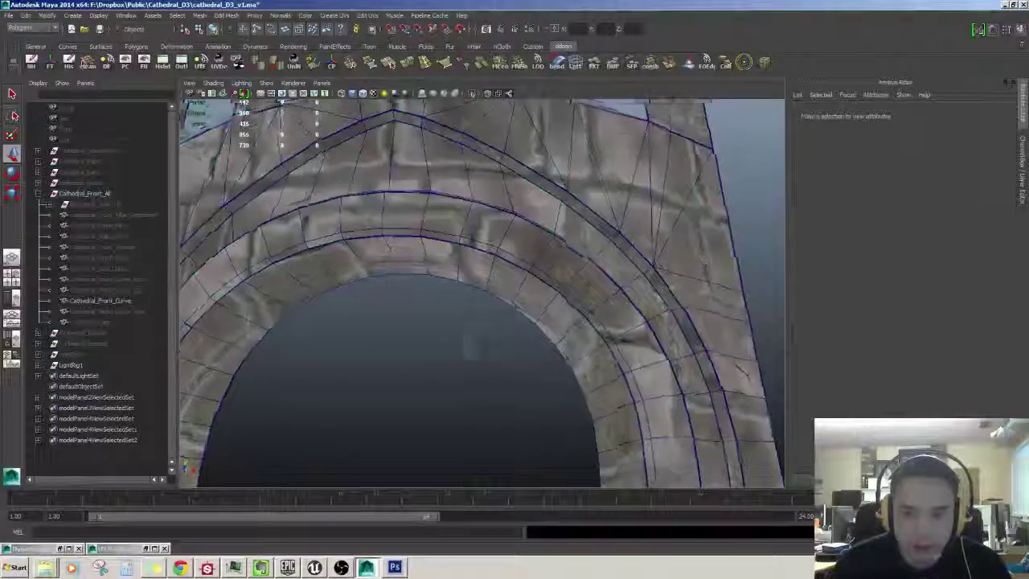
alt+drag(469, 365, 480, 386)
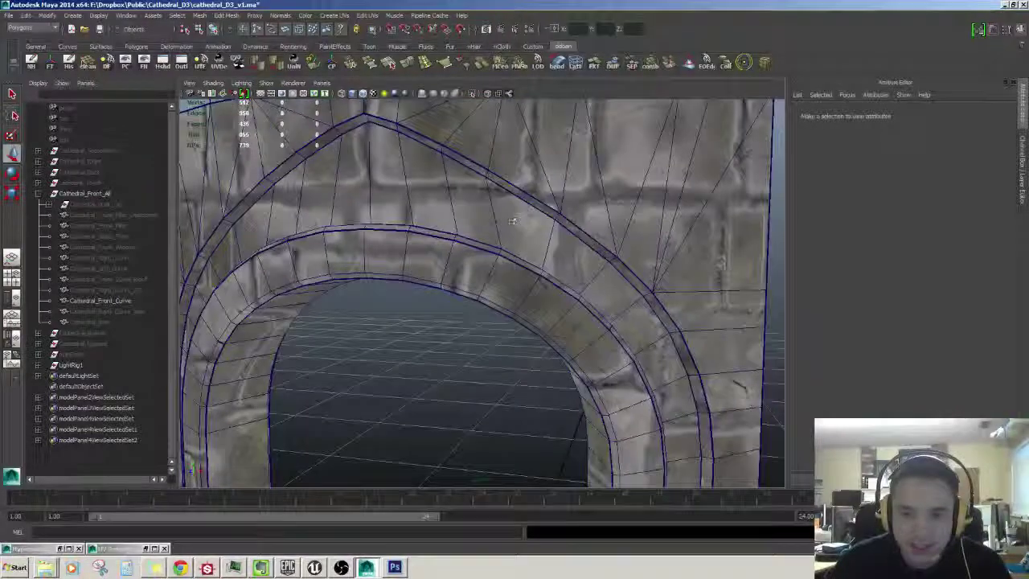
alt+drag(522, 269, 526, 176)
click(525, 174)
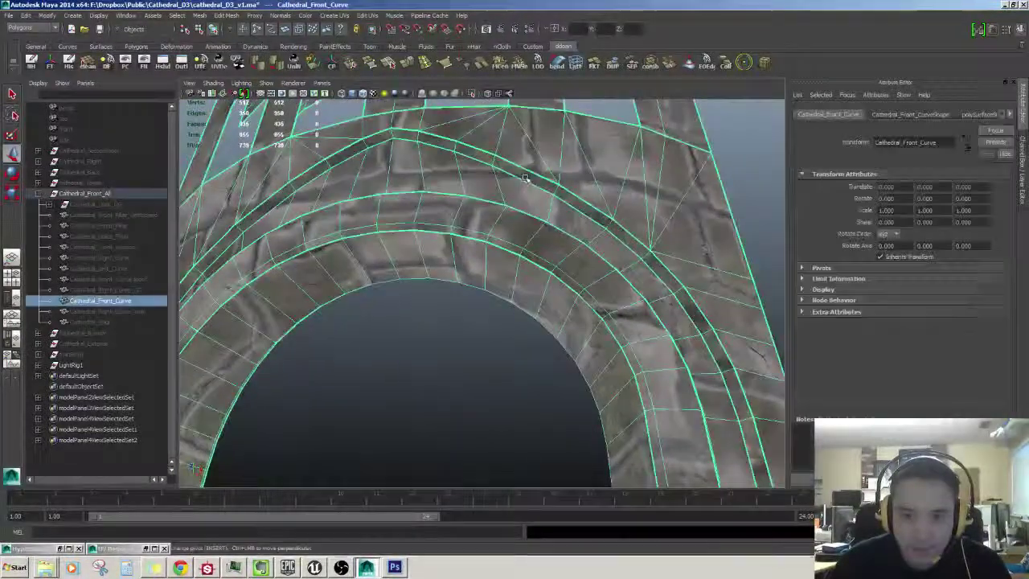
key(F11)
click(527, 171)
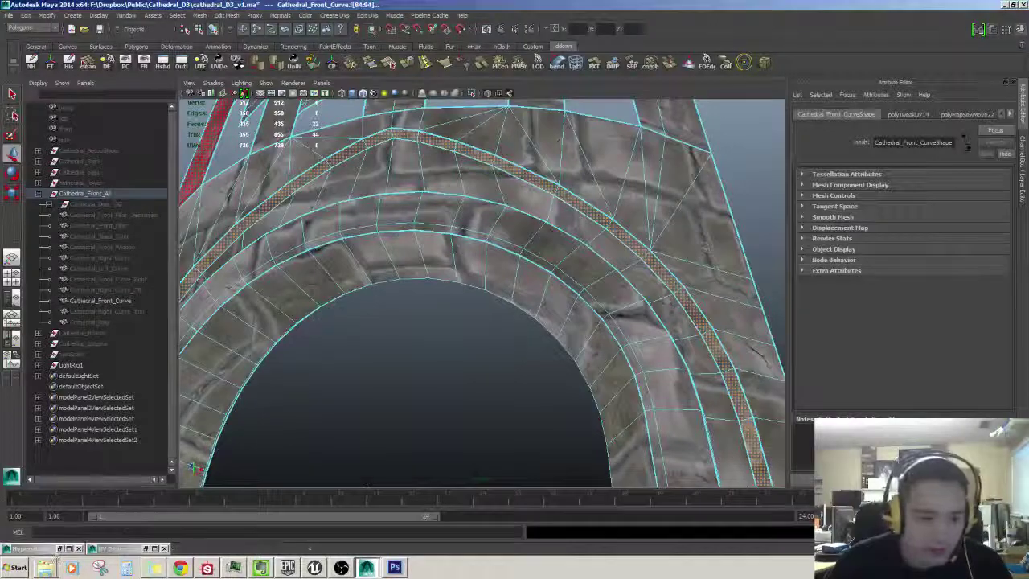
Step: Show the trim faces' UVs in a maximized UV Deluxe window and unitize them to fill the 0–1 square
double_click(118, 552)
mouse_move(241, 281)
alt+right_down()
mouse_move(298, 243)
mouse_move(241, 260)
mouse_move(242, 286)
alt+right_up()
scroll(255, 271, down, 4)
alt+middle_drag(243, 286, 264, 287)
scroll(268, 293, up, 5)
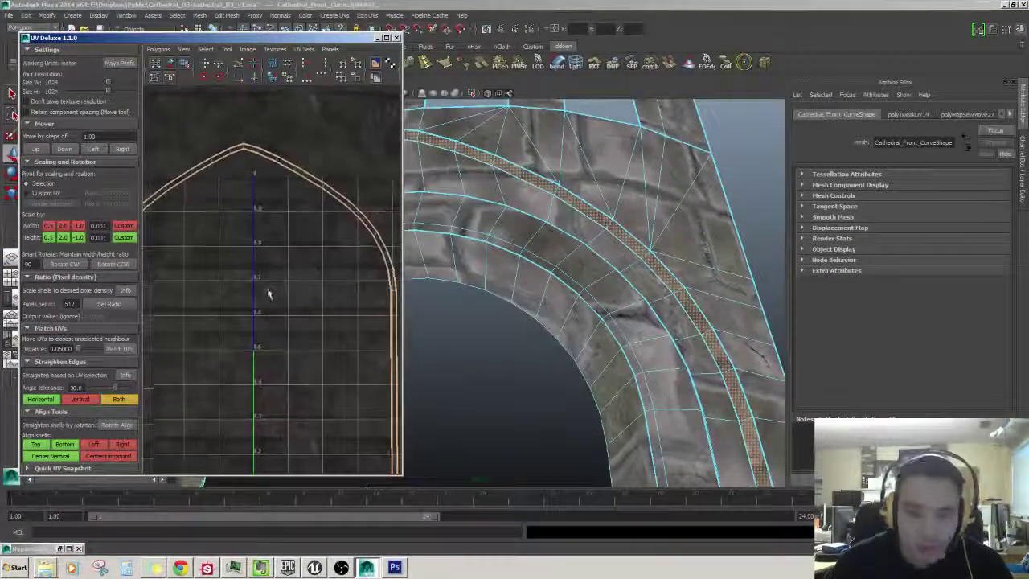
drag(222, 38, 575, 133)
double_click(575, 133)
scroll(539, 313, down, 8)
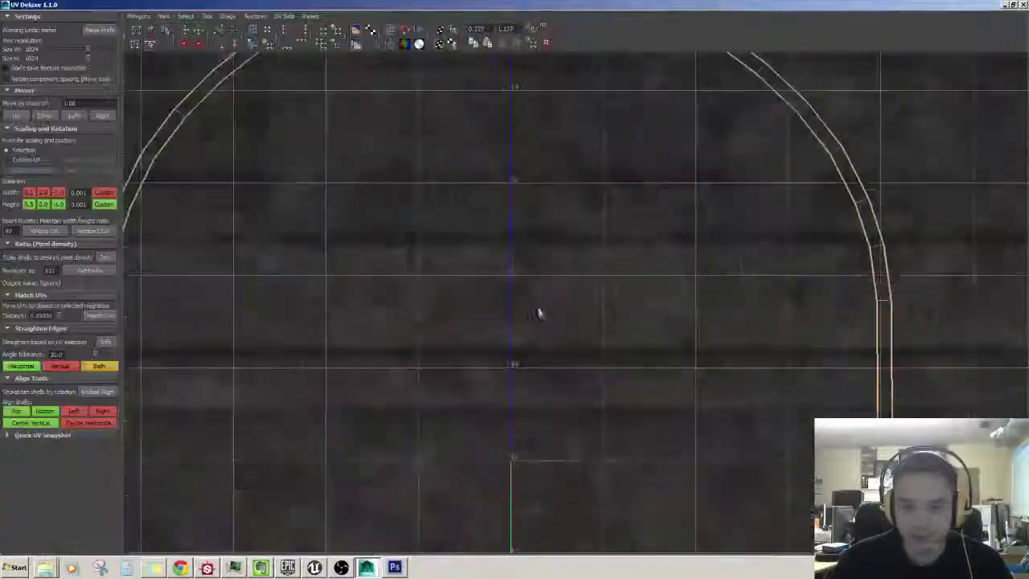
alt+middle_drag(552, 299, 546, 218)
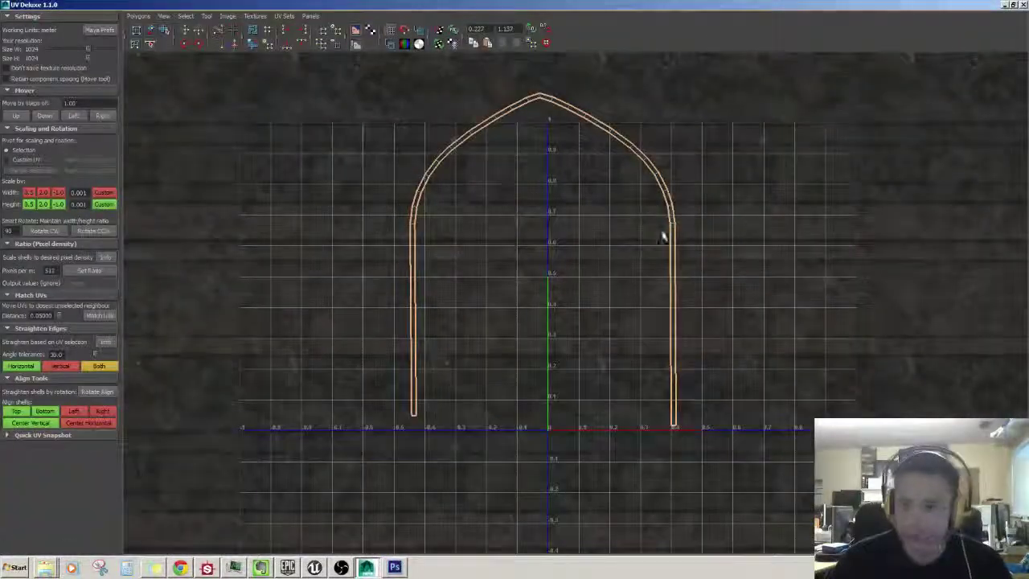
scroll(629, 197, up, 2)
alt+middle_drag(584, 178, 571, 238)
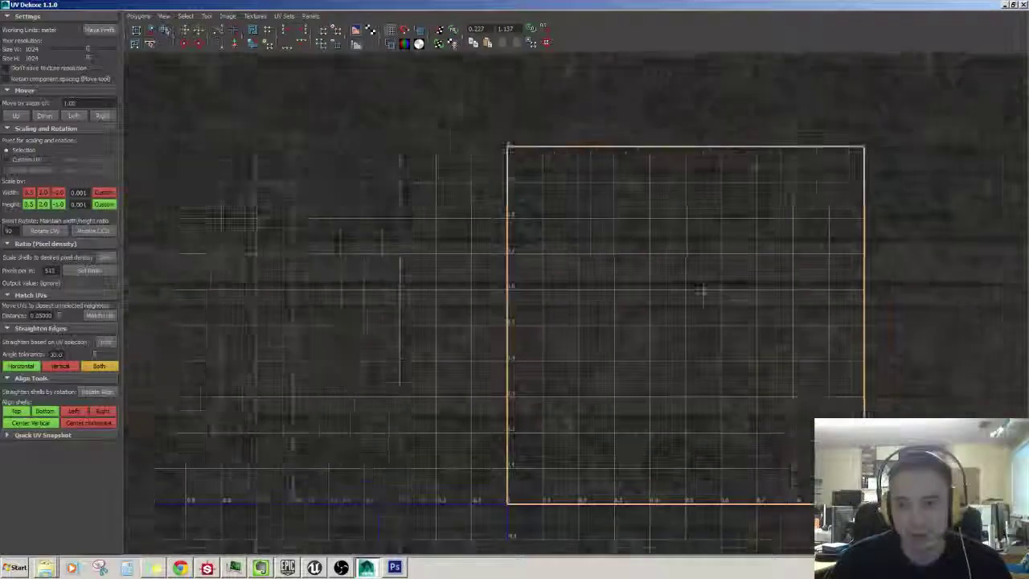
alt+middle_drag(700, 291, 573, 251)
scroll(593, 258, down, 2)
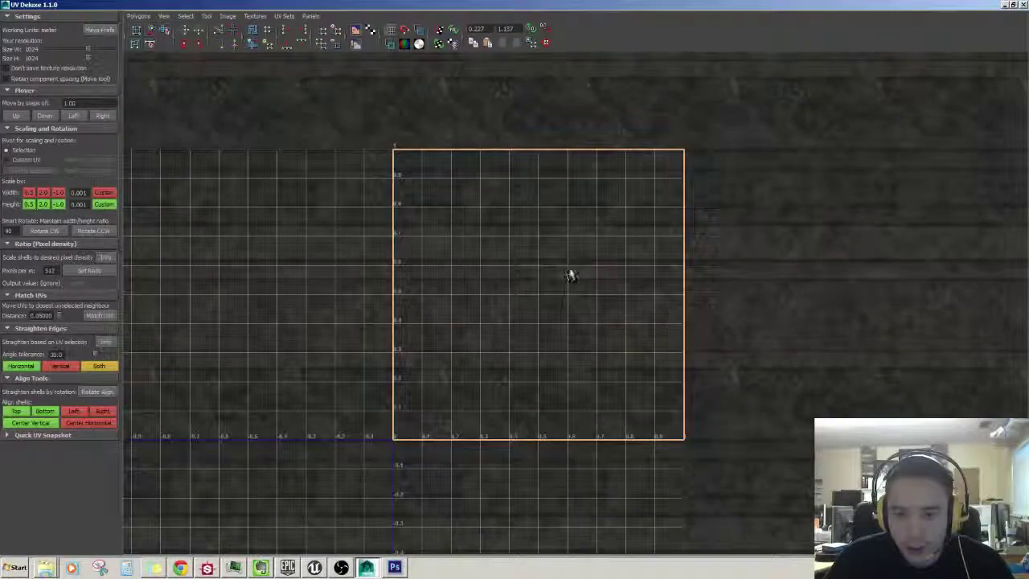
Step: Minimize the UV window and select the ring of short crosswise edges along the pointed arch's trim
click(1005, 5)
scroll(466, 283, down, 5)
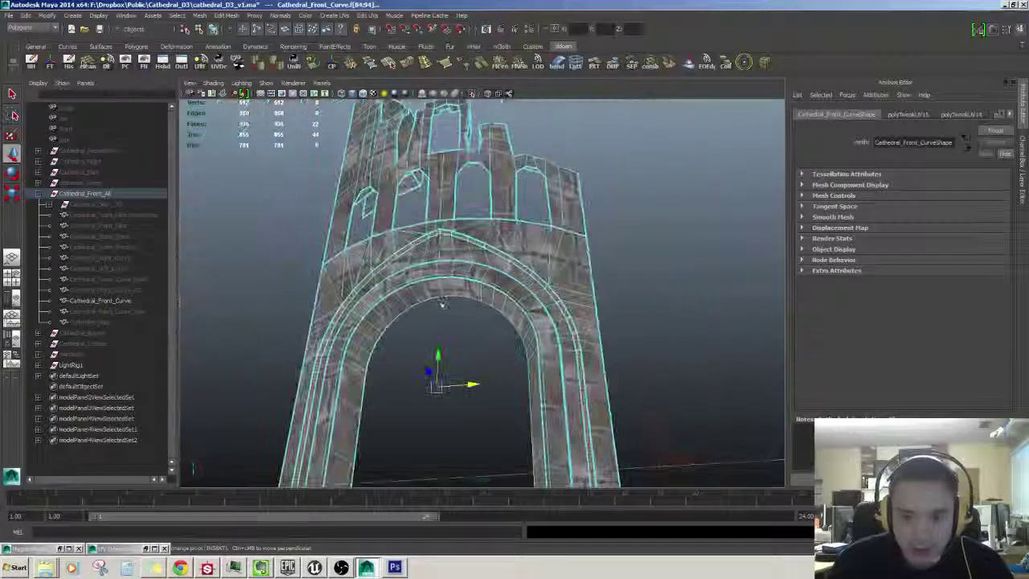
alt+drag(443, 303, 494, 293)
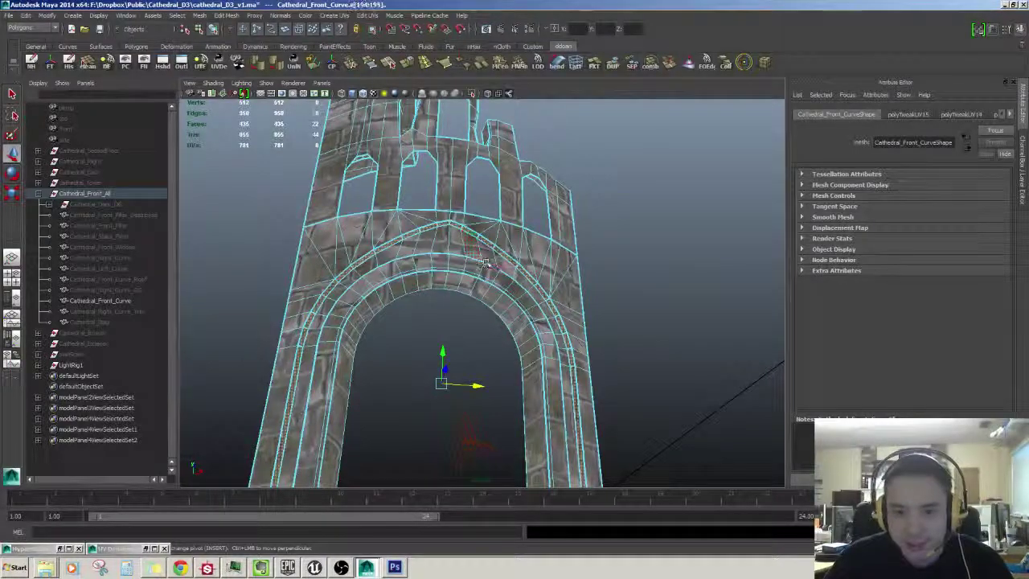
scroll(475, 289, up, 6)
scroll(480, 281, up, 3)
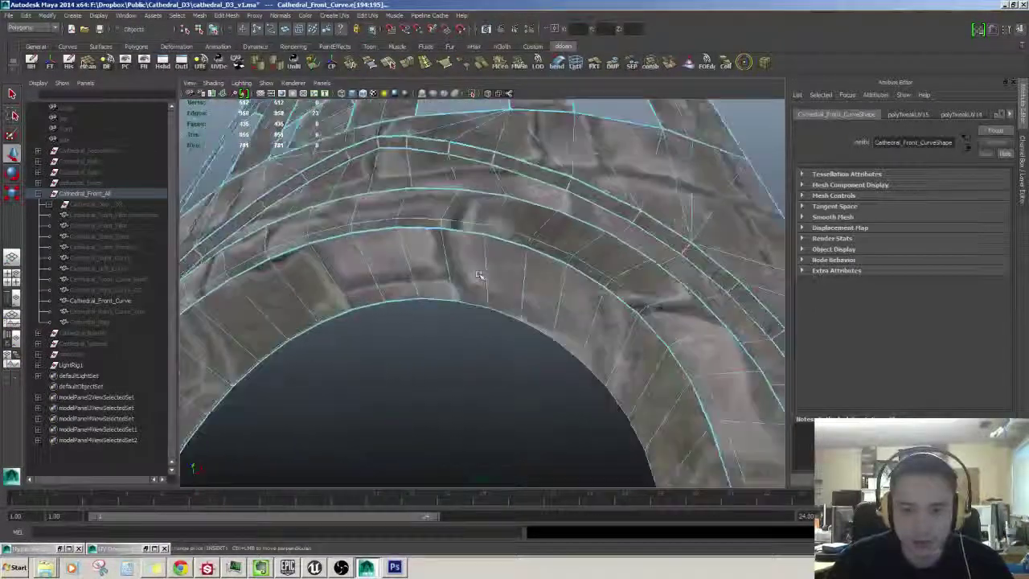
scroll(480, 277, down, 7)
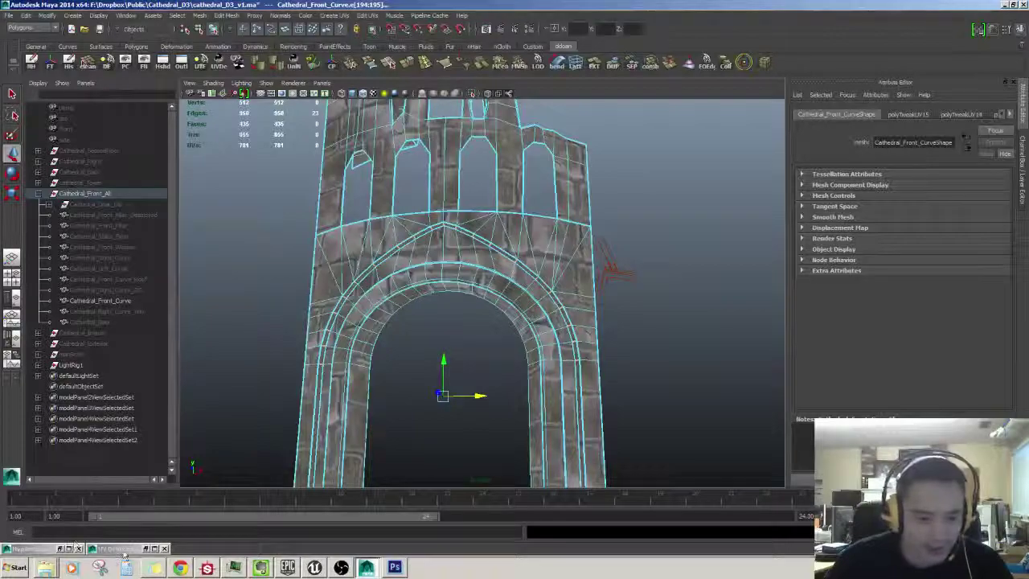
Step: Move and sew the selected trim edges in UV Deluxe to join the unitized faces into one long strip
click(117, 549)
scroll(402, 289, up, 4)
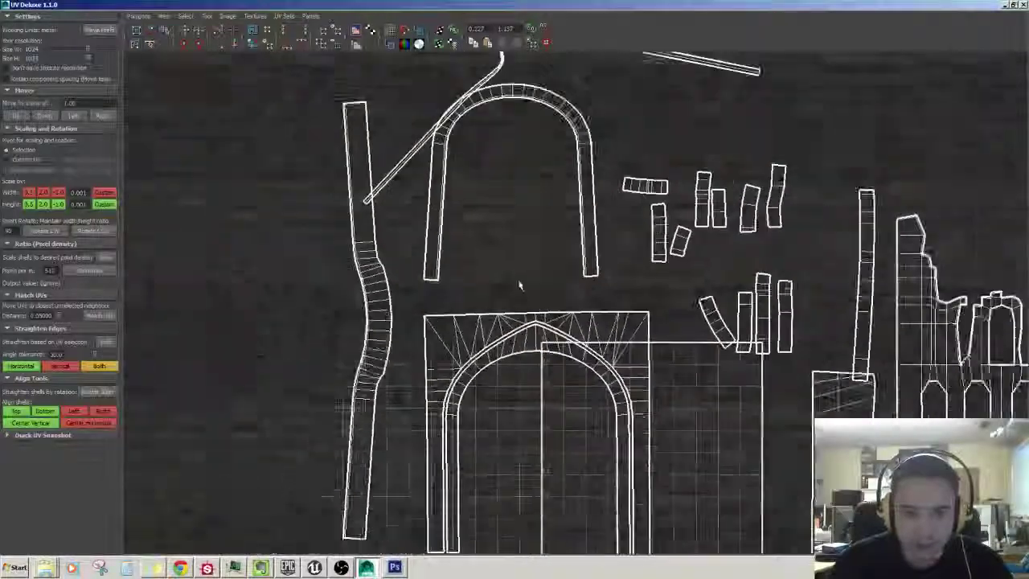
scroll(520, 285, up, 2)
alt+middle_drag(520, 285, 445, 239)
scroll(445, 238, down, 2)
alt+middle_drag(549, 343, 493, 230)
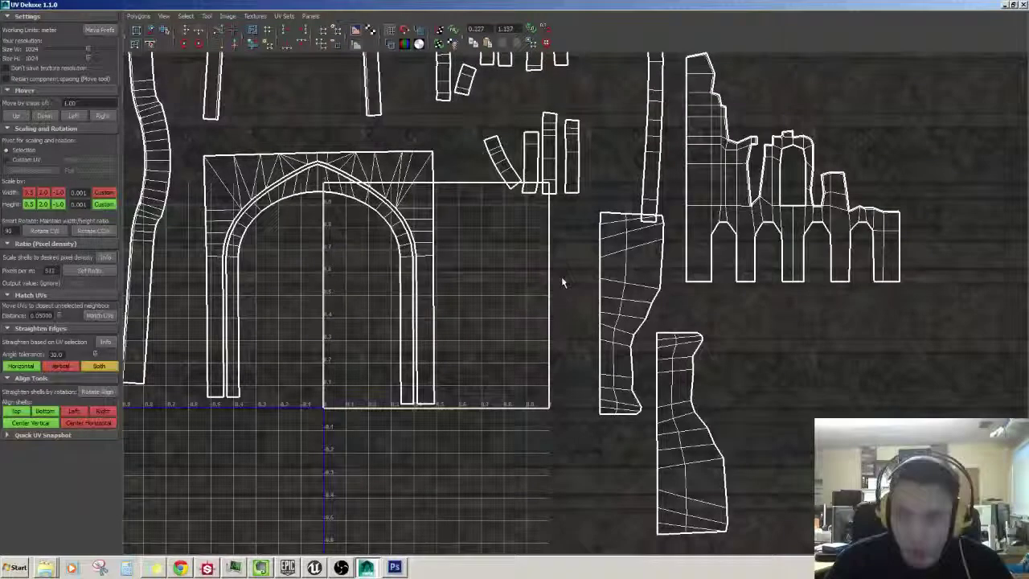
alt+middle_drag(466, 301, 489, 302)
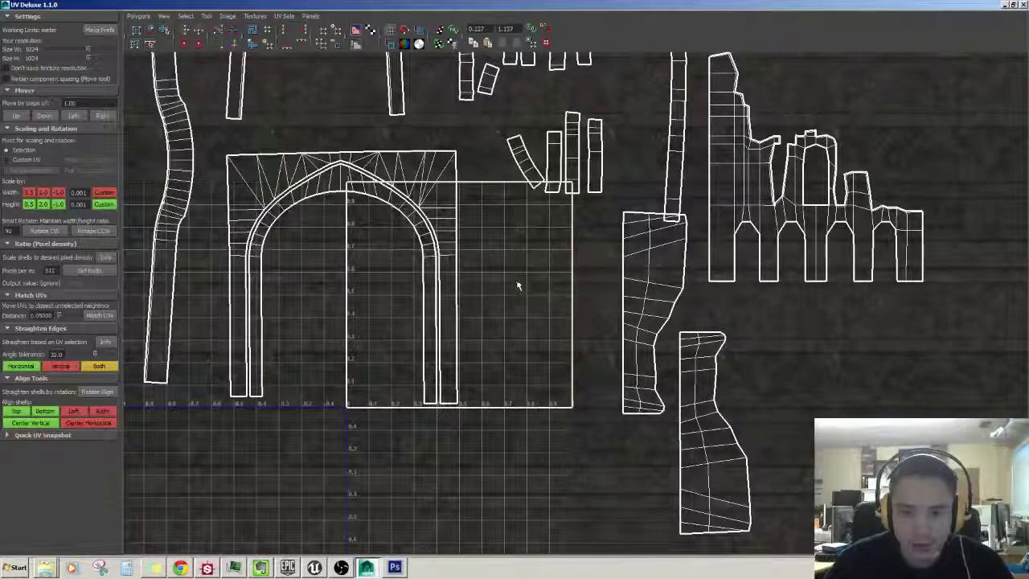
scroll(516, 272, down, 6)
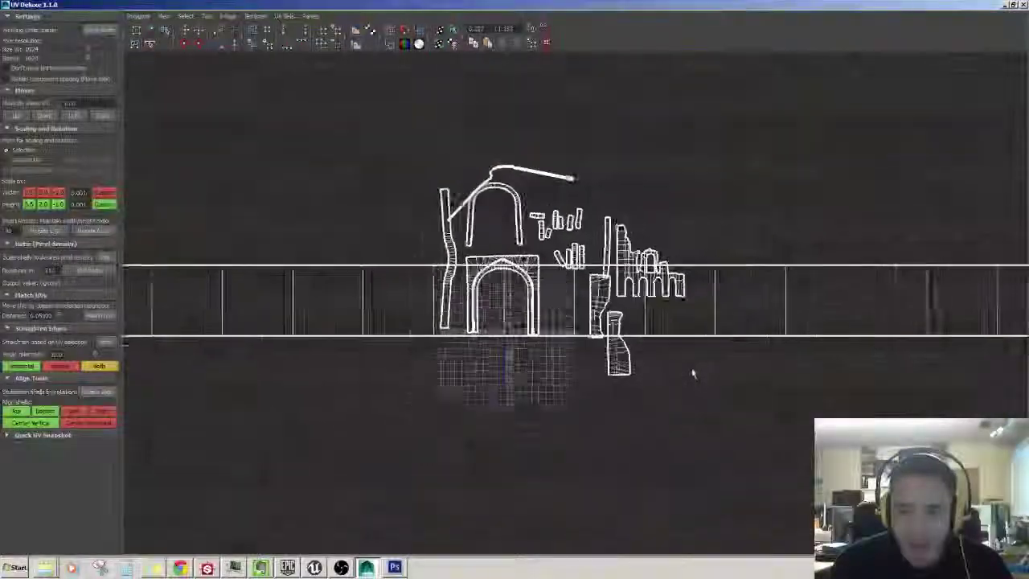
scroll(664, 361, down, 2)
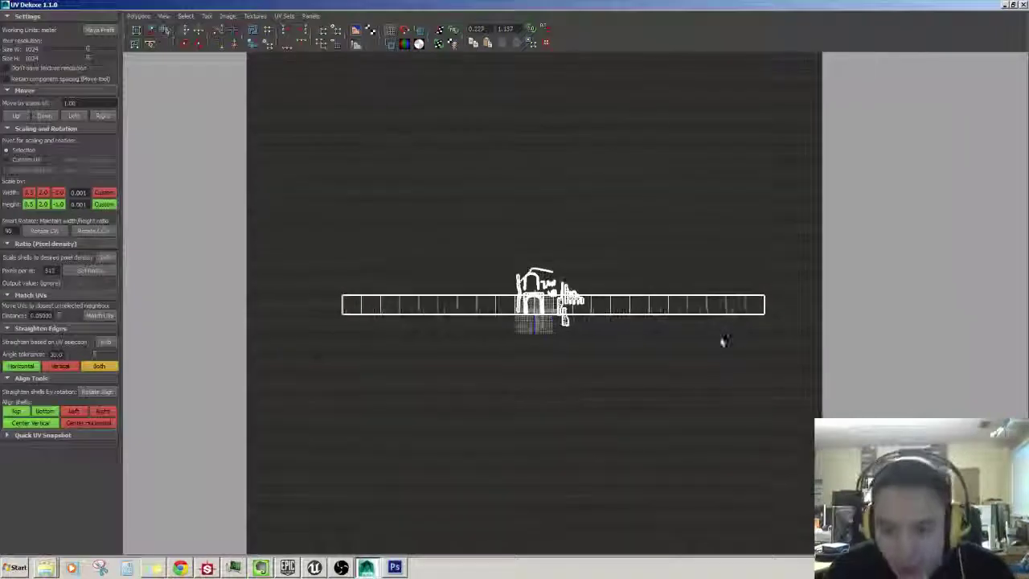
Step: Select the trim strip's UVs and unfold them with the Horizontal constraint, keeping unselected UVs pinned
scroll(654, 294, up, 1)
drag(649, 276, 700, 315)
scroll(660, 272, up, 2)
key(q)
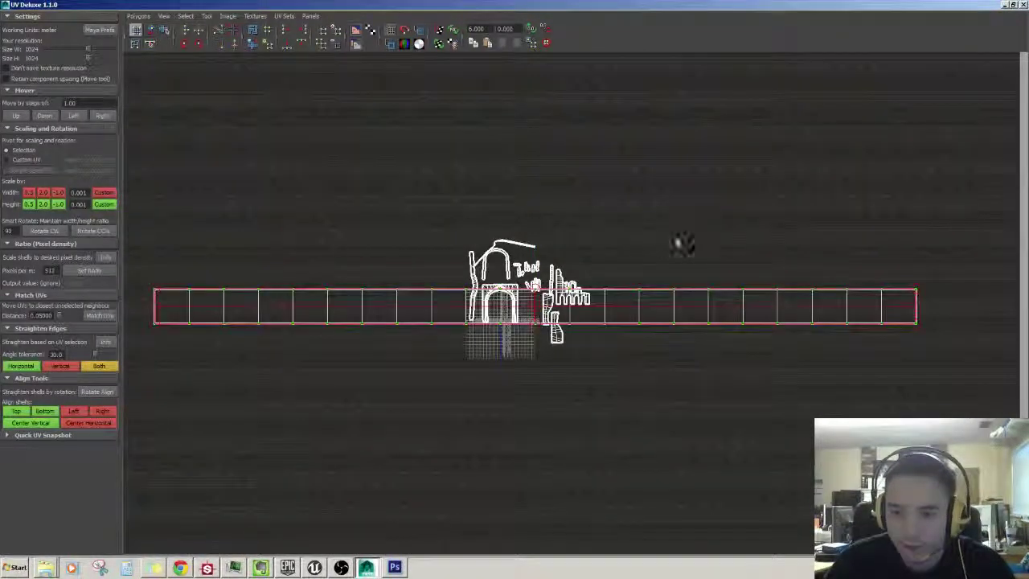
key(w)
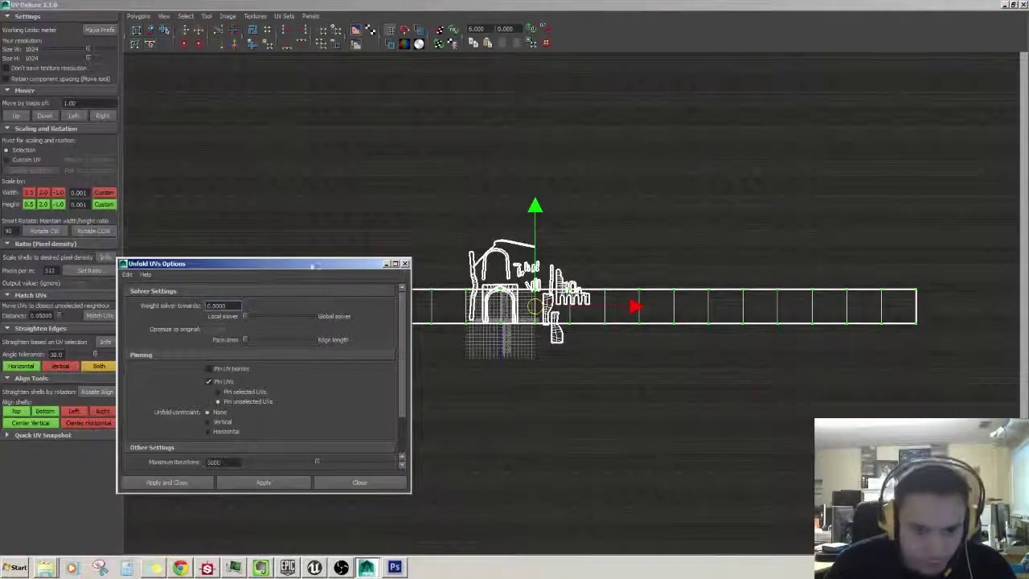
drag(315, 263, 329, 267)
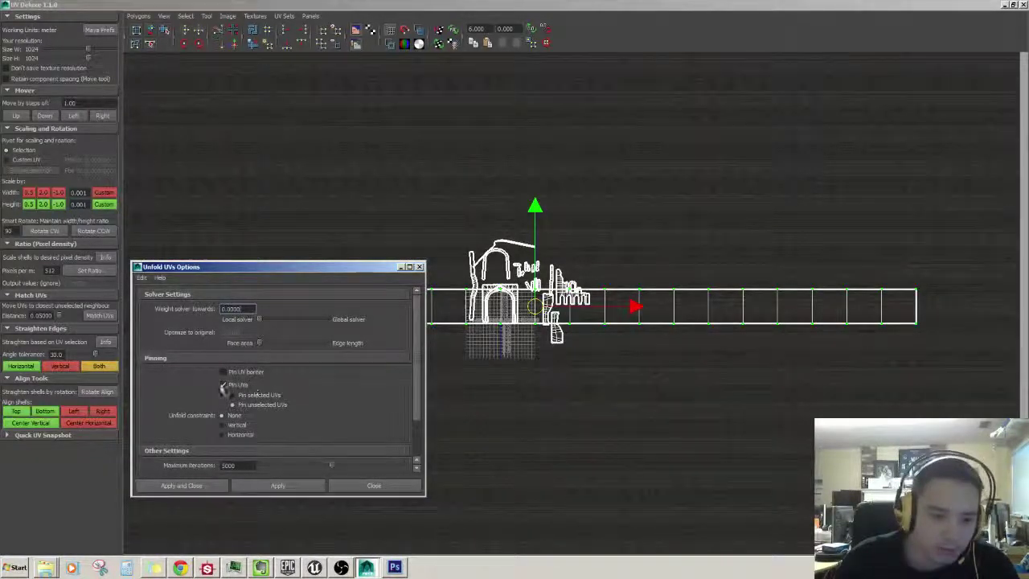
click(285, 486)
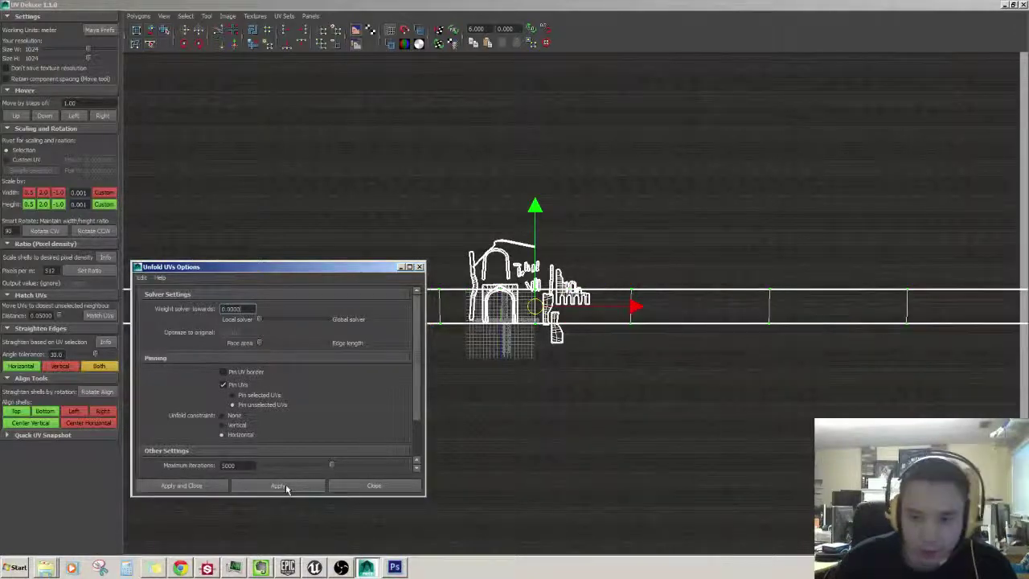
click(404, 486)
Step: Scale the unfolded trim strip down in proportion to match the size of the other UV shells
scroll(547, 453, down, 5)
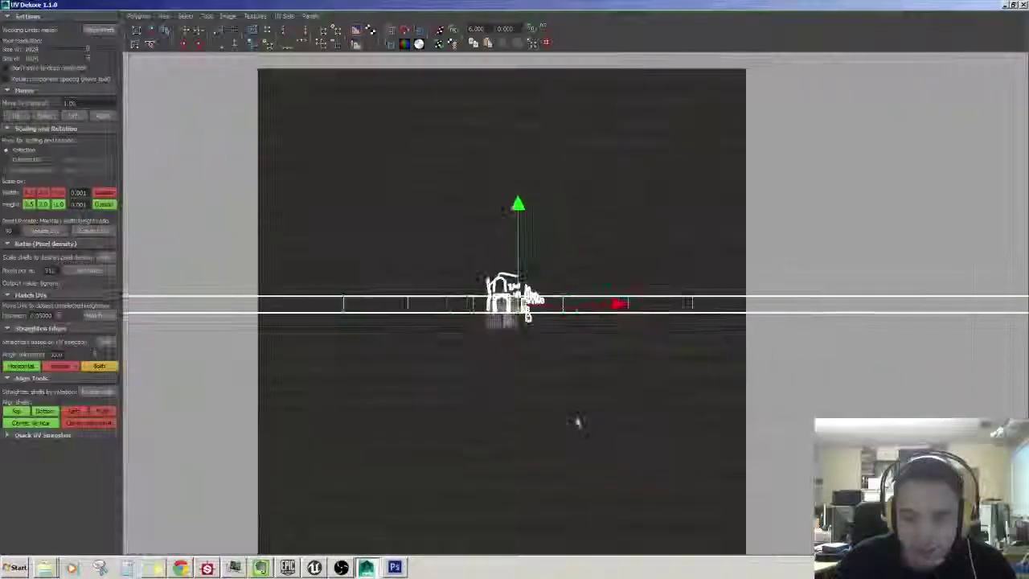
scroll(585, 431, down, 2)
scroll(589, 430, up, 6)
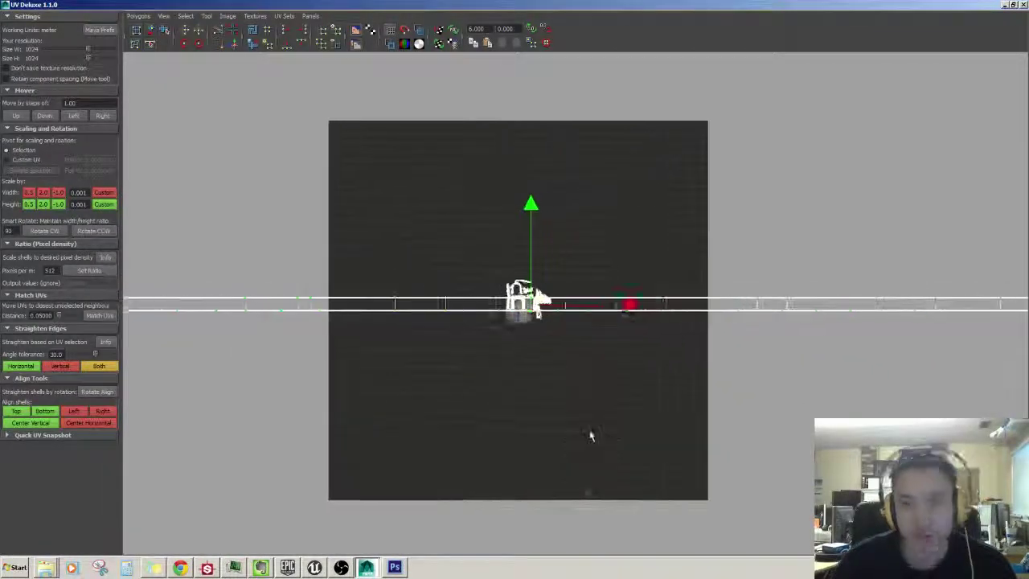
scroll(588, 432, up, 5)
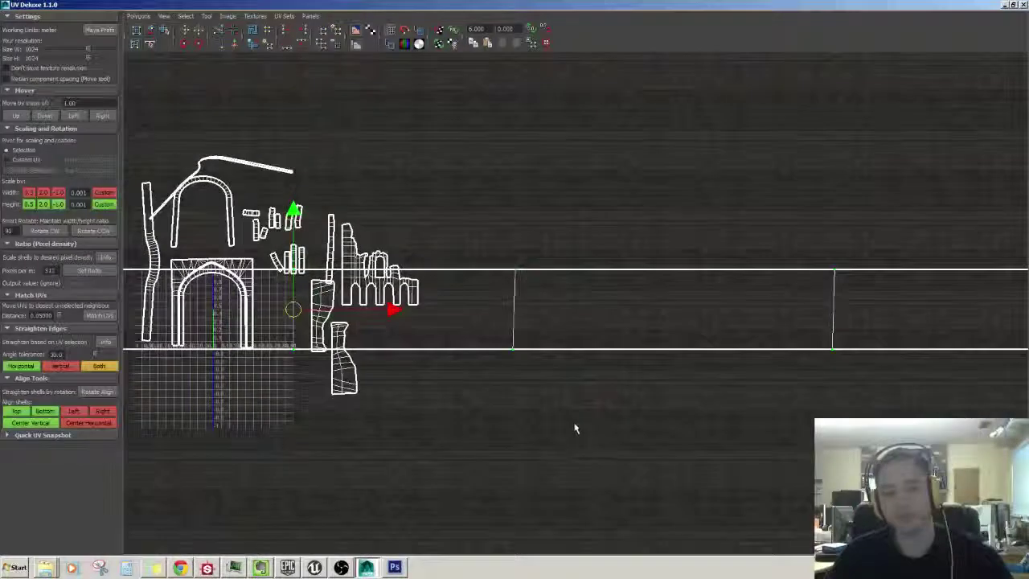
alt+middle_drag(574, 427, 721, 432)
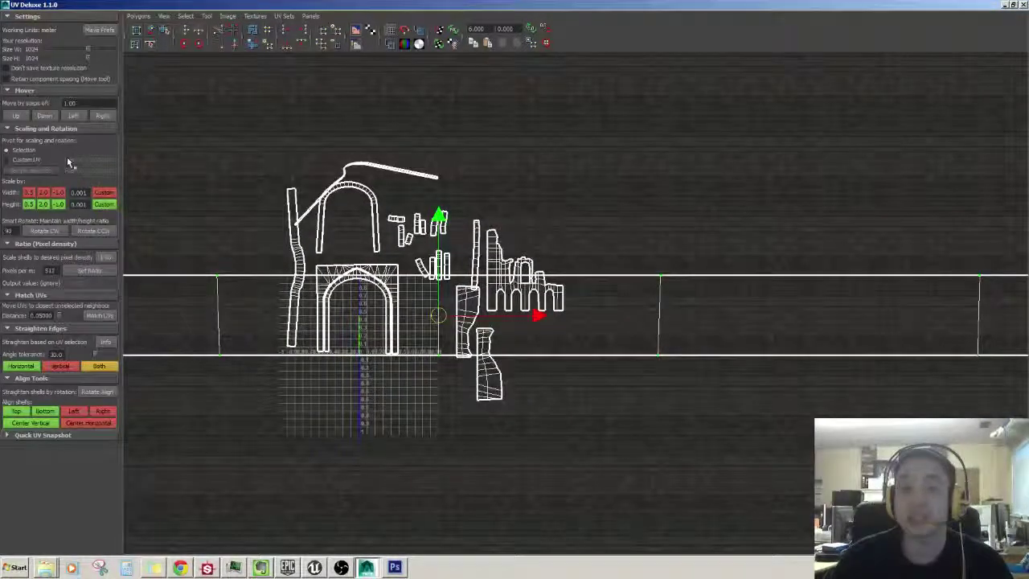
scroll(523, 237, up, 8)
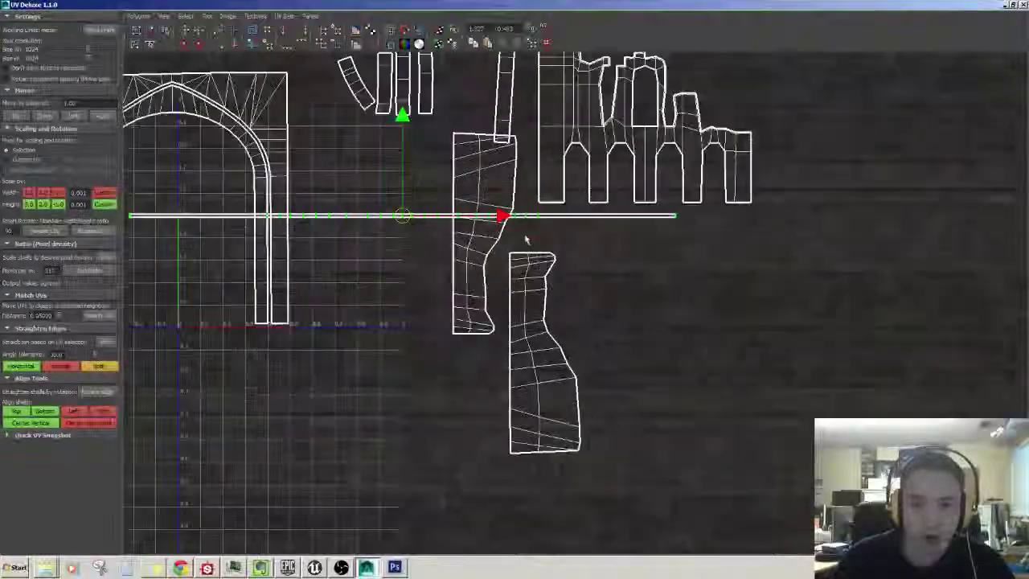
scroll(632, 330, up, 6)
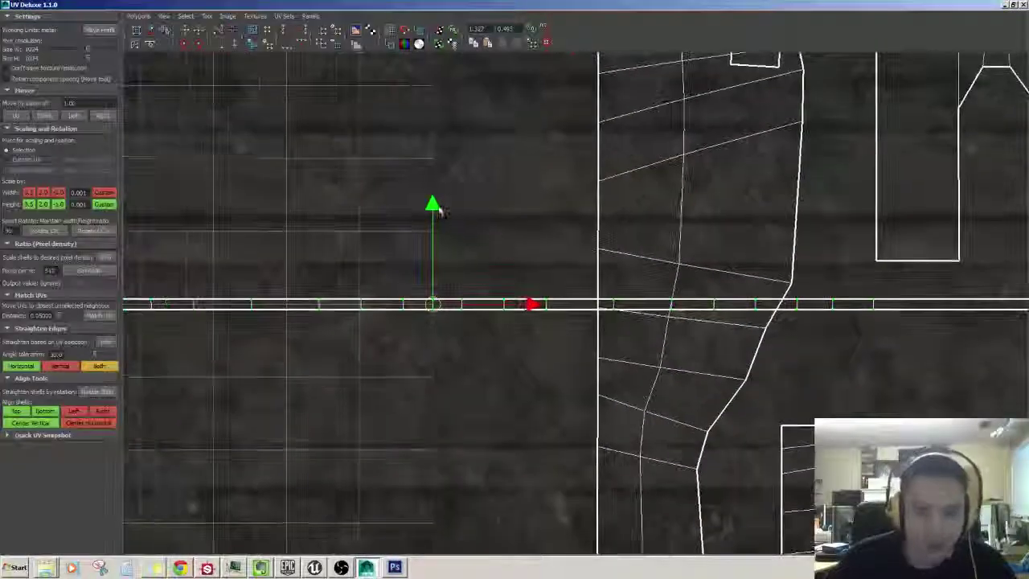
Step: Move the narrow trim strip up and sideways in UV space to align it with the stone texture's horizontal band
drag(432, 176, 432, 112)
alt+middle_drag(536, 200, 527, 295)
alt+right_drag(527, 295, 578, 308)
scroll(578, 309, down, 10)
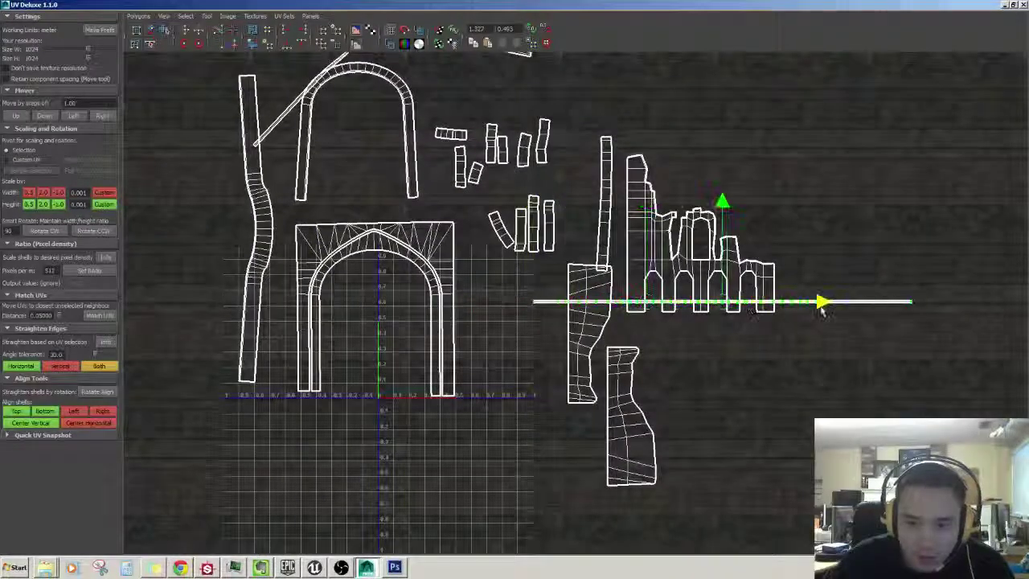
scroll(753, 317, up, 10)
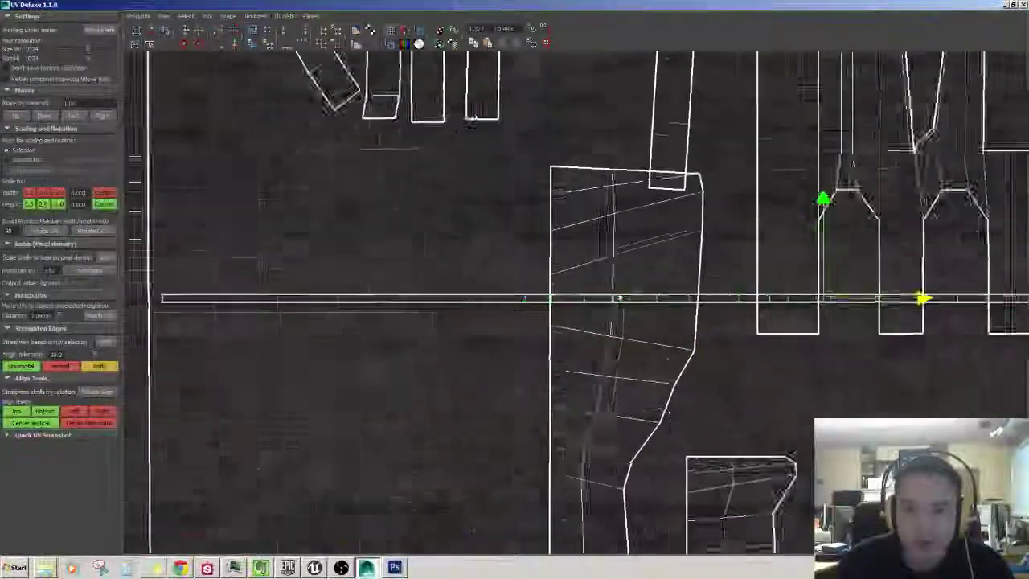
scroll(554, 296, up, 2)
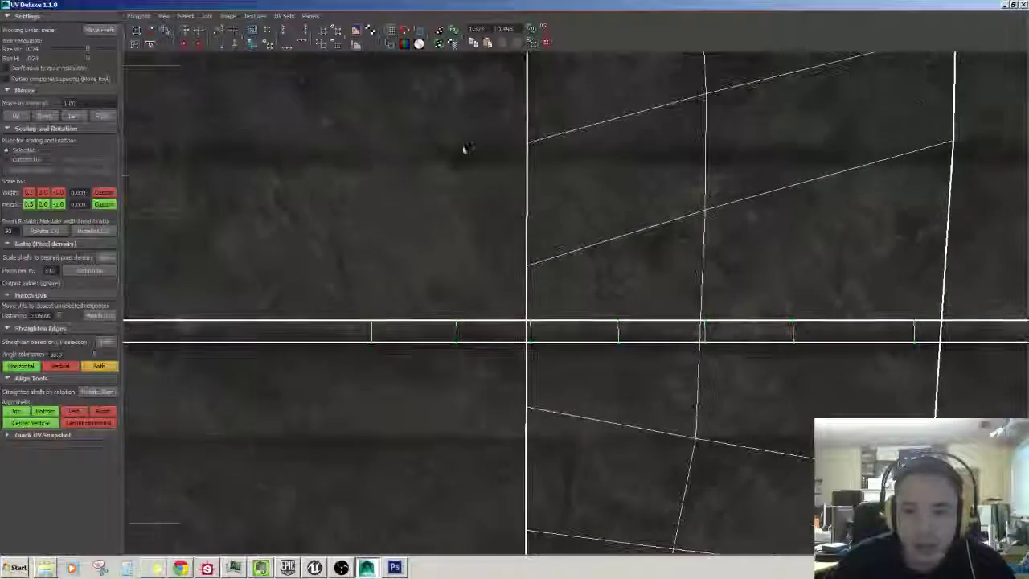
Step: Minimize the UV window and select the ring of faces between the pointed trim and the inner arch
click(1010, 6)
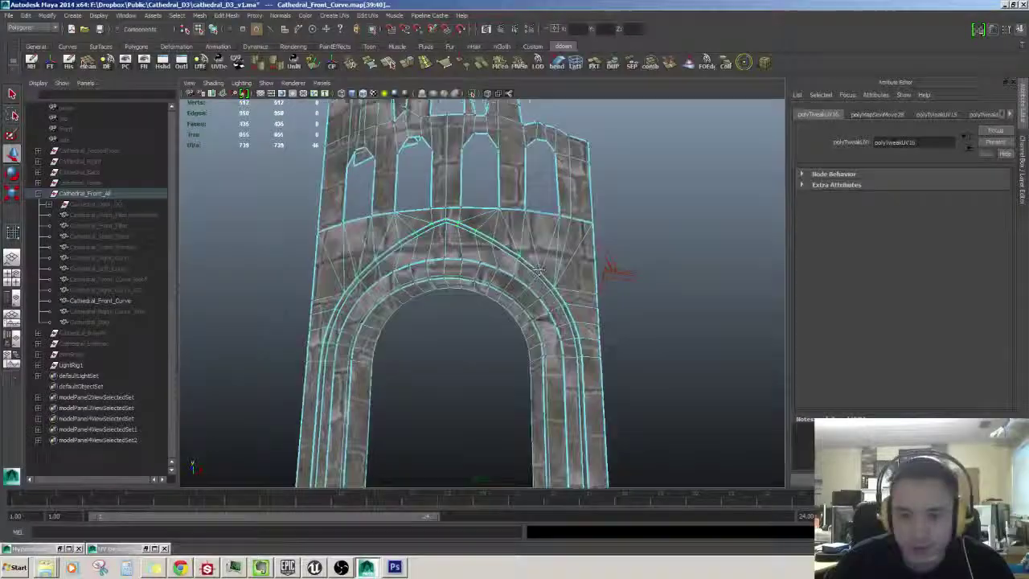
scroll(570, 220, up, 5)
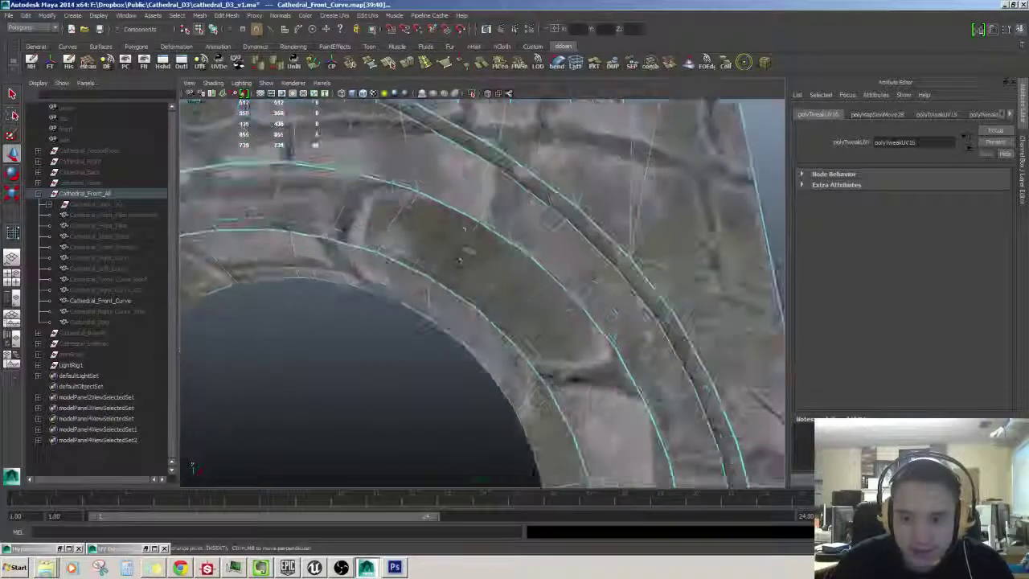
alt+drag(464, 229, 482, 219)
key(F11)
click(492, 221)
shift+double_click(540, 256)
Step: Examine the selected pointed face band and its neighbouring stonework around the whole arch from several angles
scroll(530, 257, down, 5)
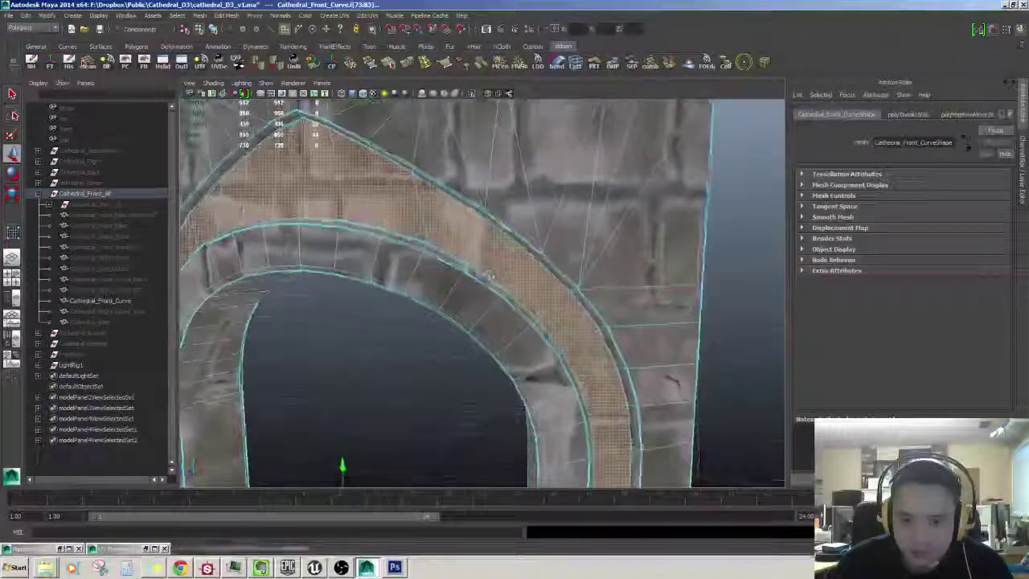
mouse_move(530, 266)
alt+mouse_down()
mouse_move(484, 305)
mouse_move(512, 263)
alt+mouse_up()
scroll(512, 263, up, 4)
scroll(512, 262, down, 6)
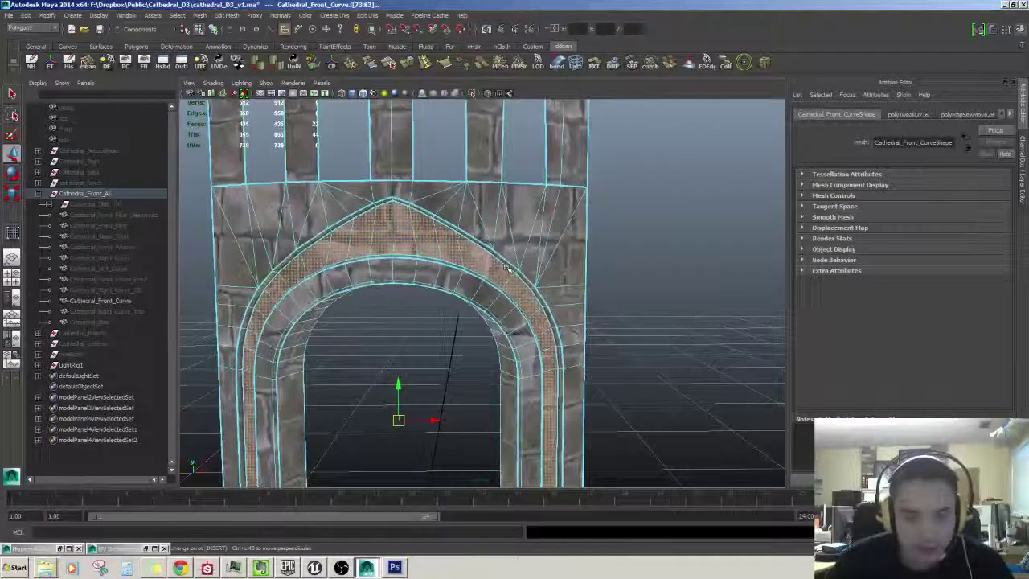
scroll(516, 270, up, 6)
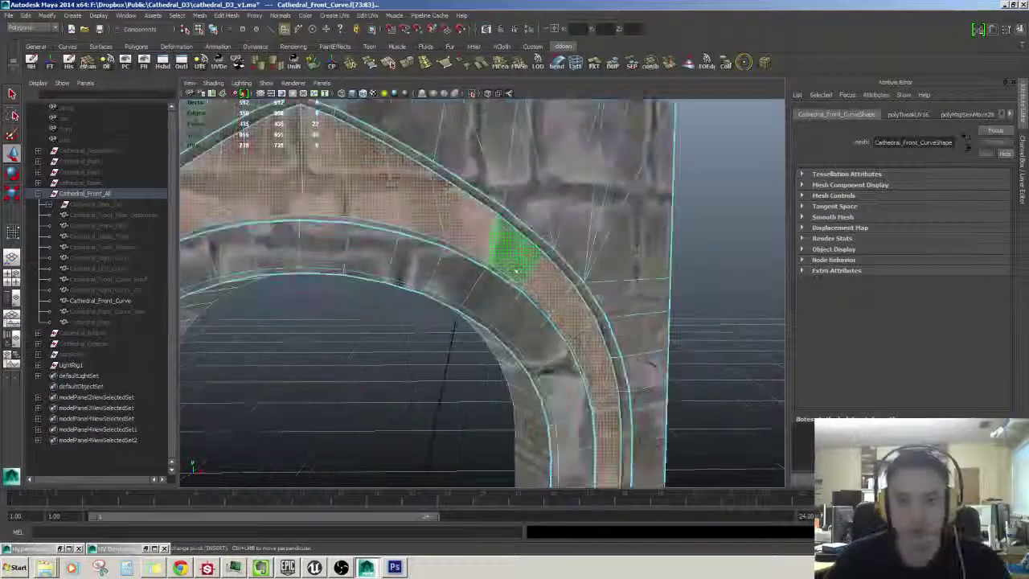
alt+drag(516, 271, 466, 216)
scroll(518, 202, down, 6)
scroll(467, 257, up, 3)
scroll(560, 253, down, 5)
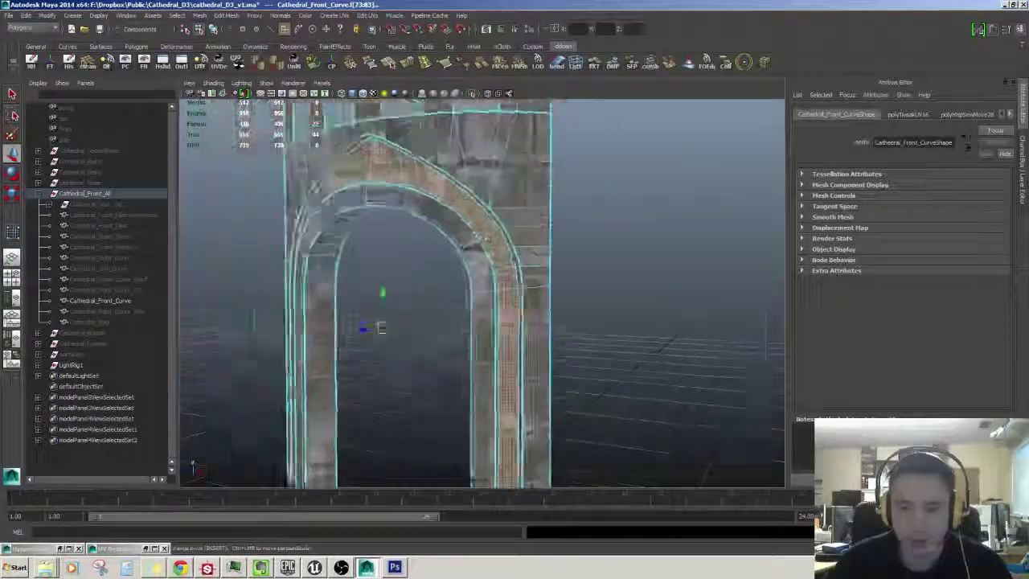
alt+middle_drag(466, 217, 579, 233)
alt+drag(578, 233, 587, 227)
alt+middle_drag(641, 267, 544, 225)
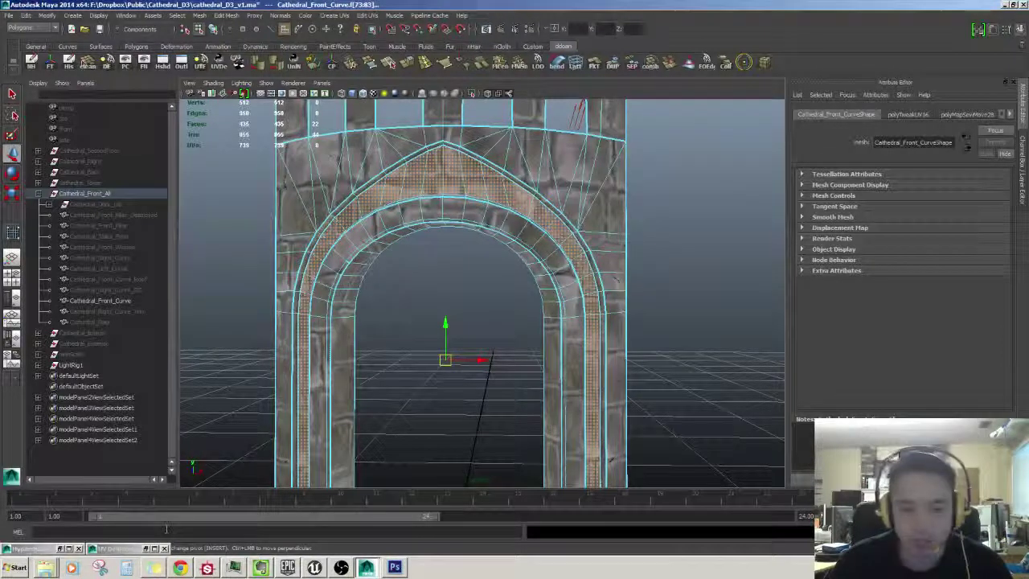
Step: Restore UV Deluxe and unitize the UVs of the selected pointed arch band's faces
click(115, 549)
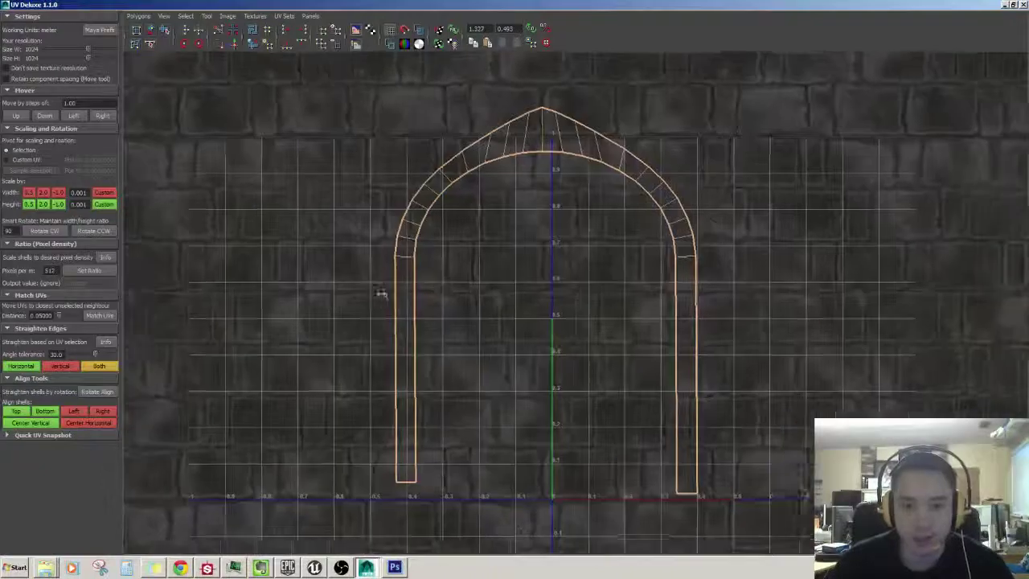
key(ctrl+z)
alt+right_drag(683, 325, 498, 301)
alt+middle_drag(643, 295, 429, 287)
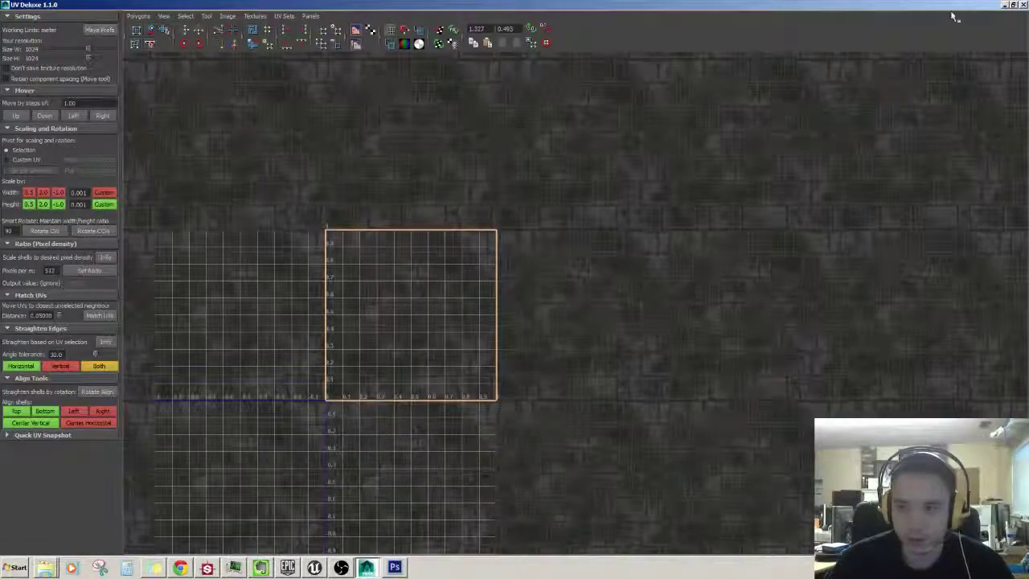
Step: Select the crosswise edges along the pointed arch band and move and sew them into one long UV strip
click(1005, 6)
scroll(570, 210, up, 3)
scroll(571, 211, down, 3)
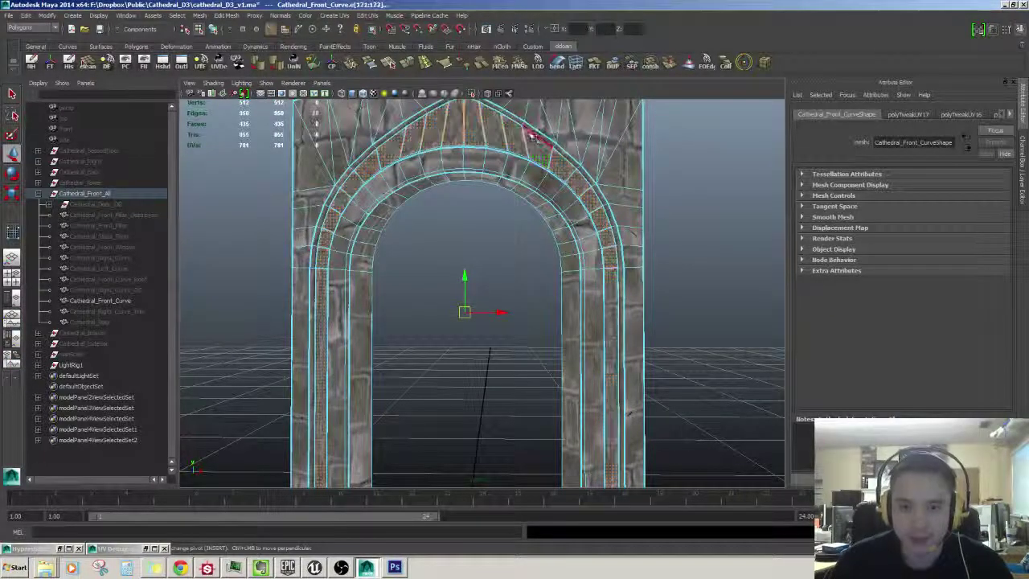
alt+drag(528, 121, 510, 205)
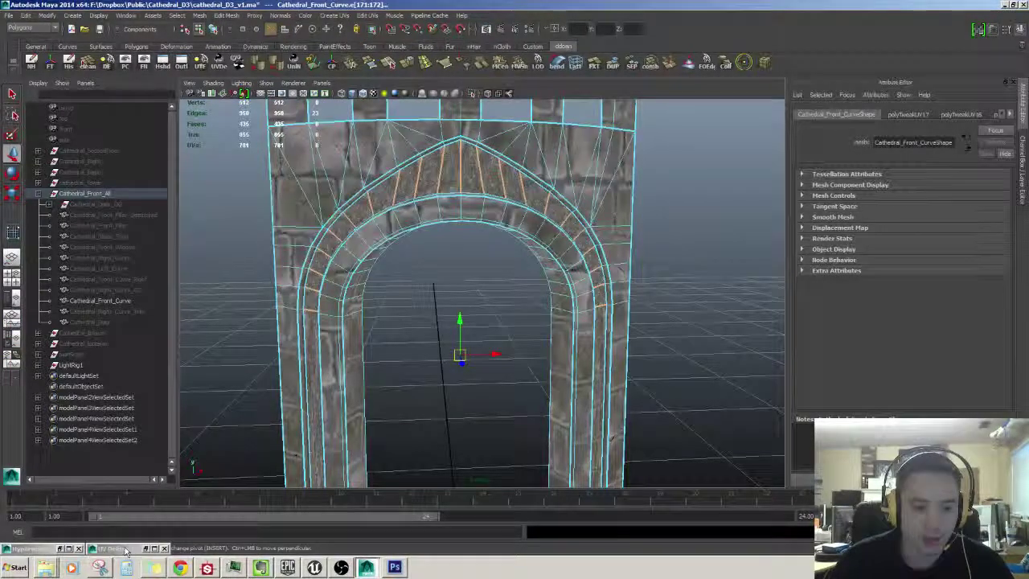
click(122, 548)
scroll(470, 186, down, 10)
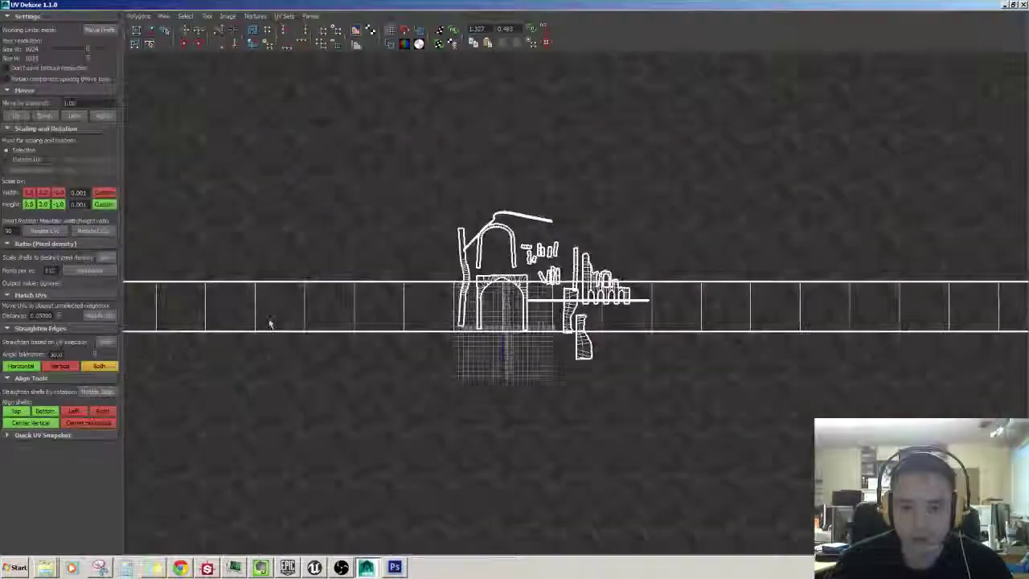
Step: Select the band strip's UVs and unfold them with the Horizontal constraint, keeping unselected UVs pinned
scroll(453, 298, up, 6)
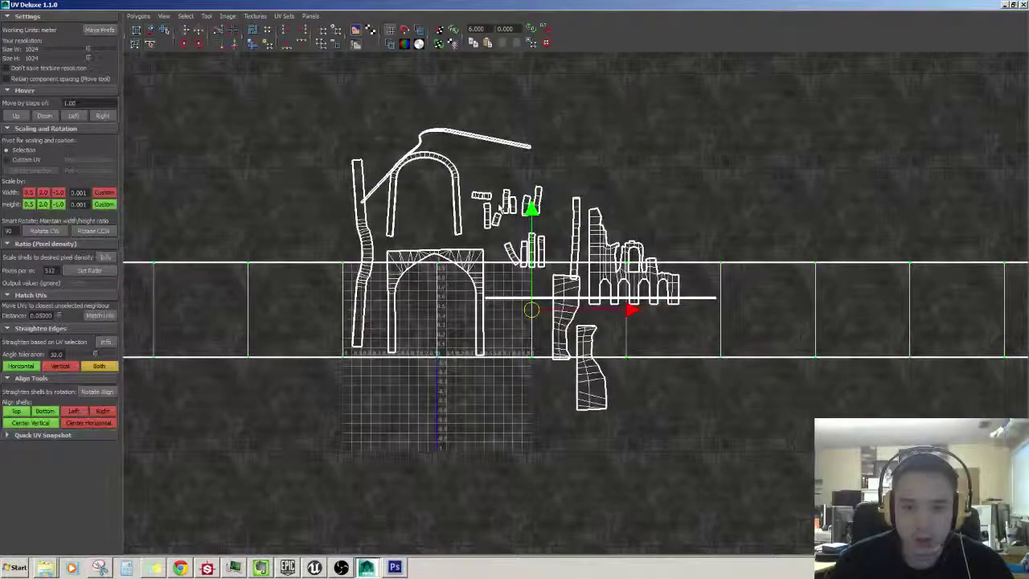
shift+right_drag(500, 209, 327, 317)
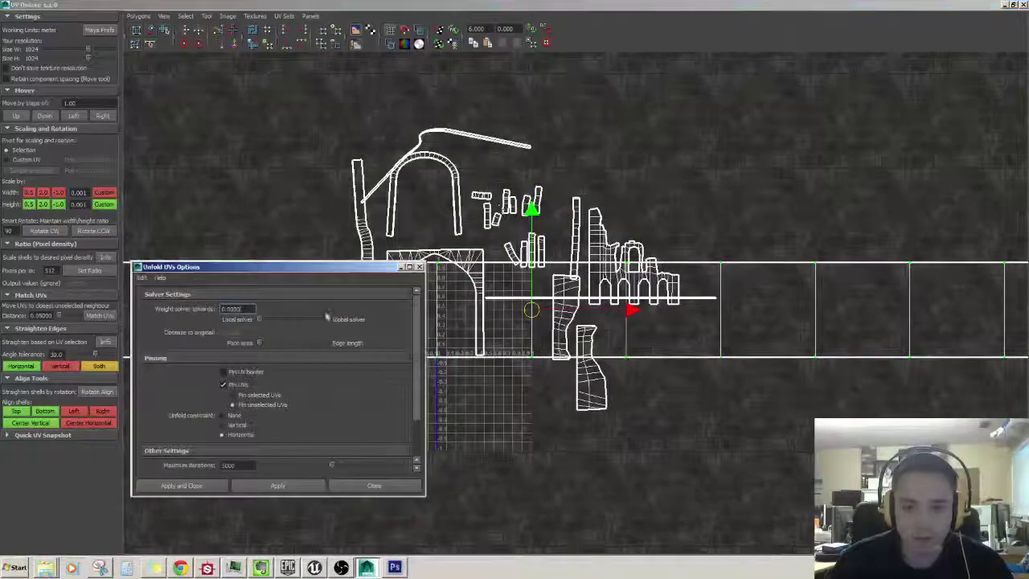
click(277, 485)
Step: Scale the unfolded band strip to the pixel density of 512 pixels per metre using Set Ratio
scroll(454, 404, down, 6)
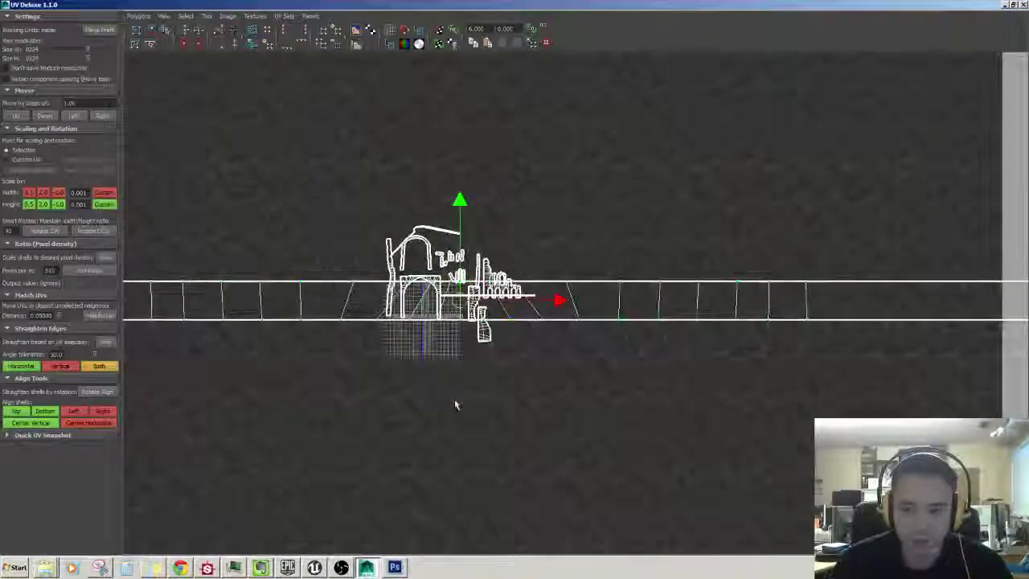
scroll(551, 386, down, 4)
scroll(546, 394, up, 3)
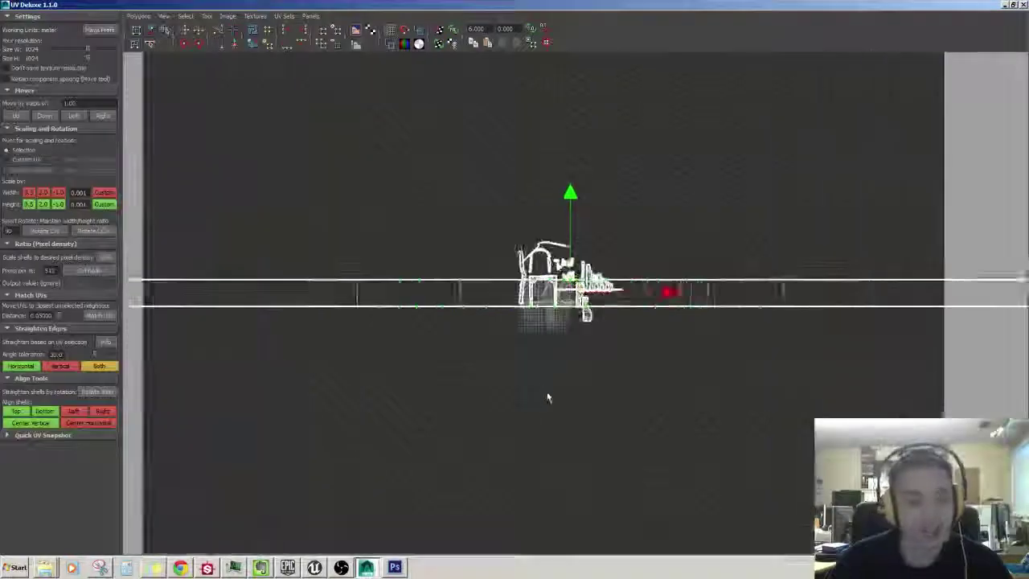
scroll(547, 397, up, 6)
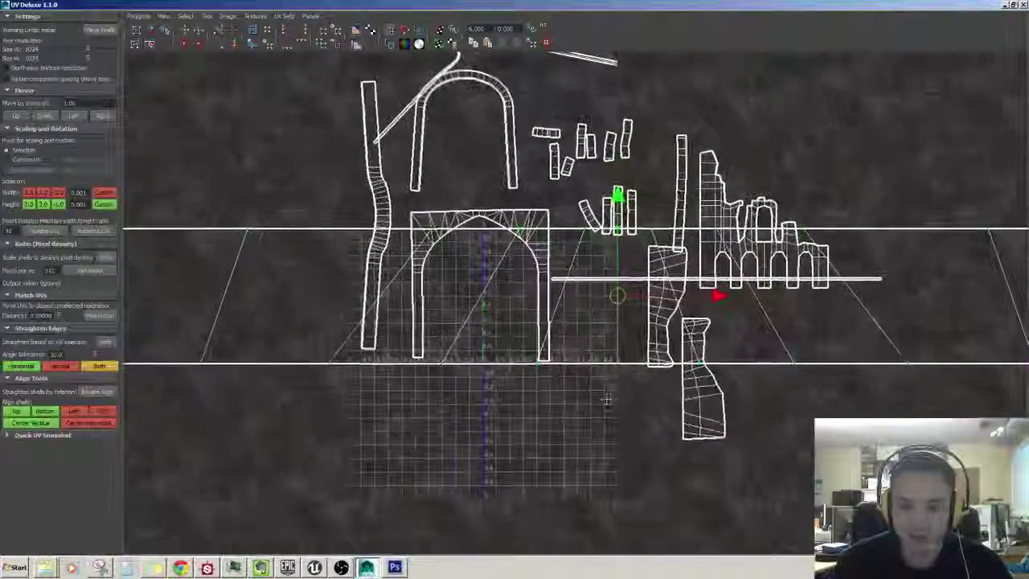
click(96, 270)
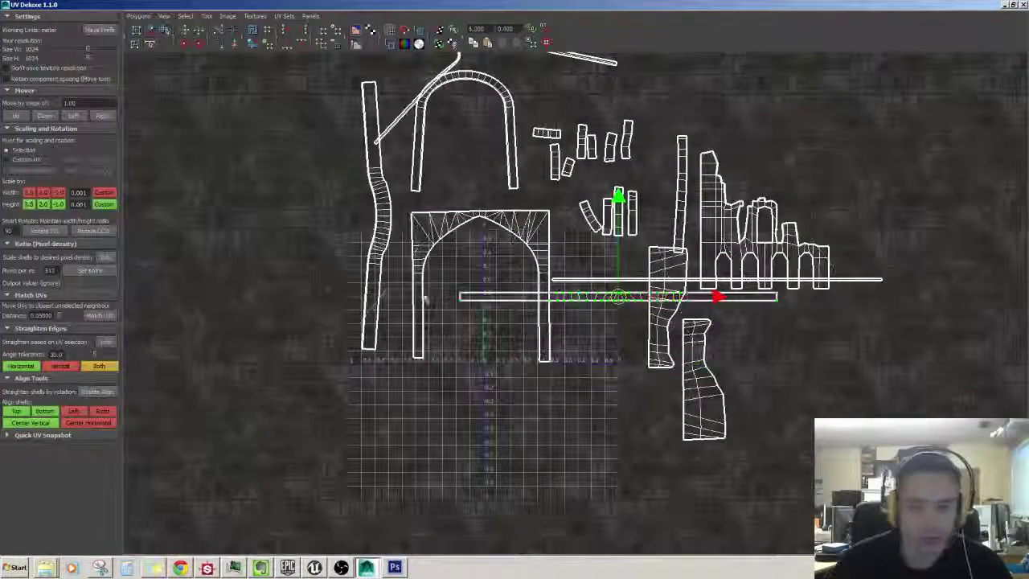
scroll(570, 299, up, 5)
scroll(563, 277, down, 5)
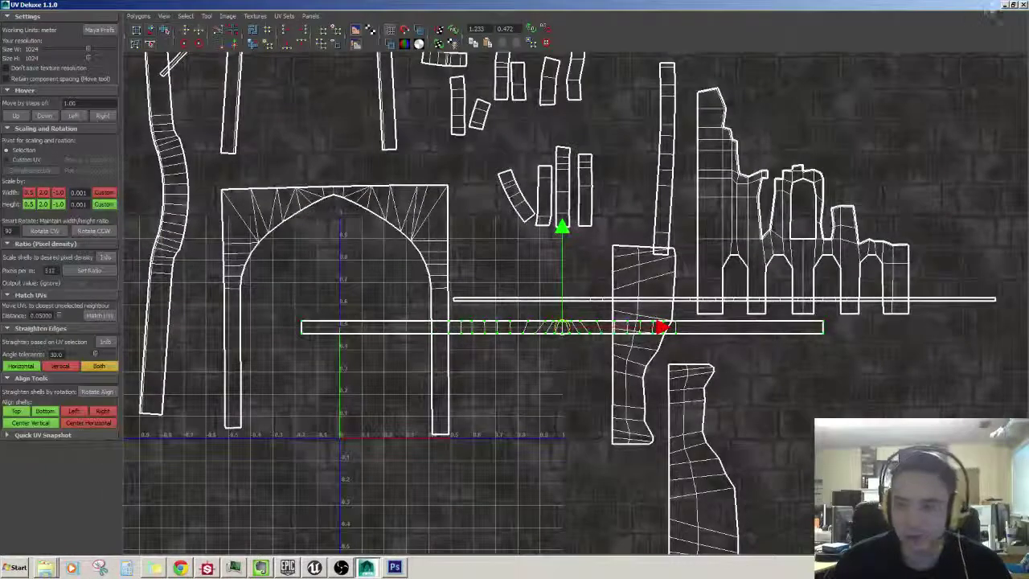
Step: Select the pointed arch band's faces again and assign them the trim's stone material from Hypershade
click(1020, 4)
alt+drag(498, 282, 543, 288)
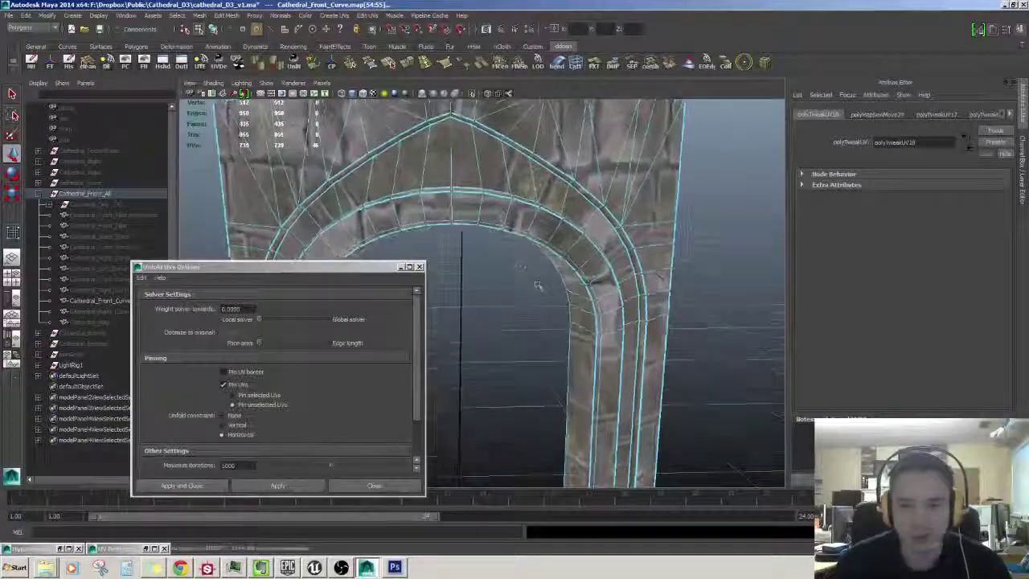
click(424, 138)
shift+double_click(482, 149)
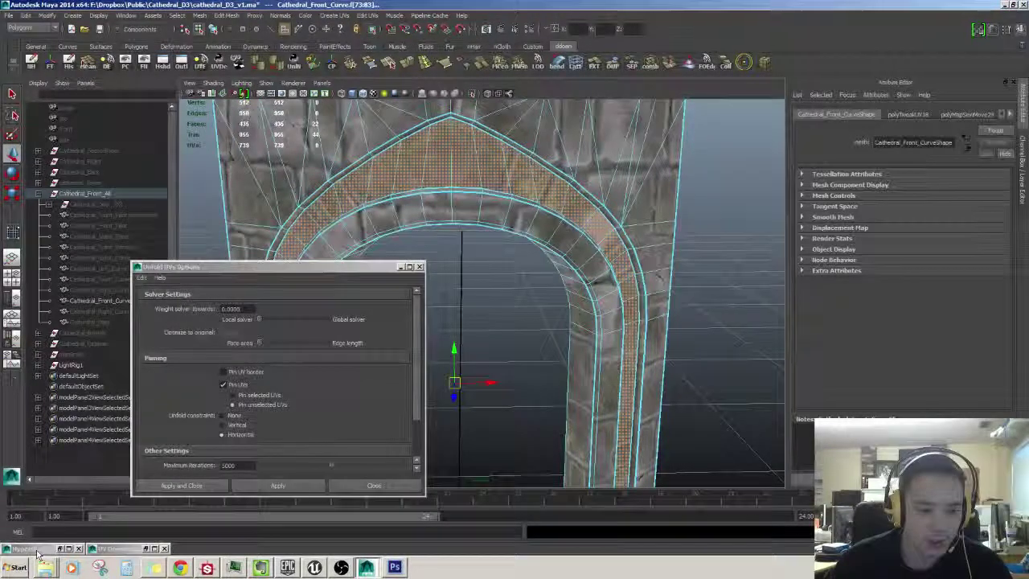
click(60, 548)
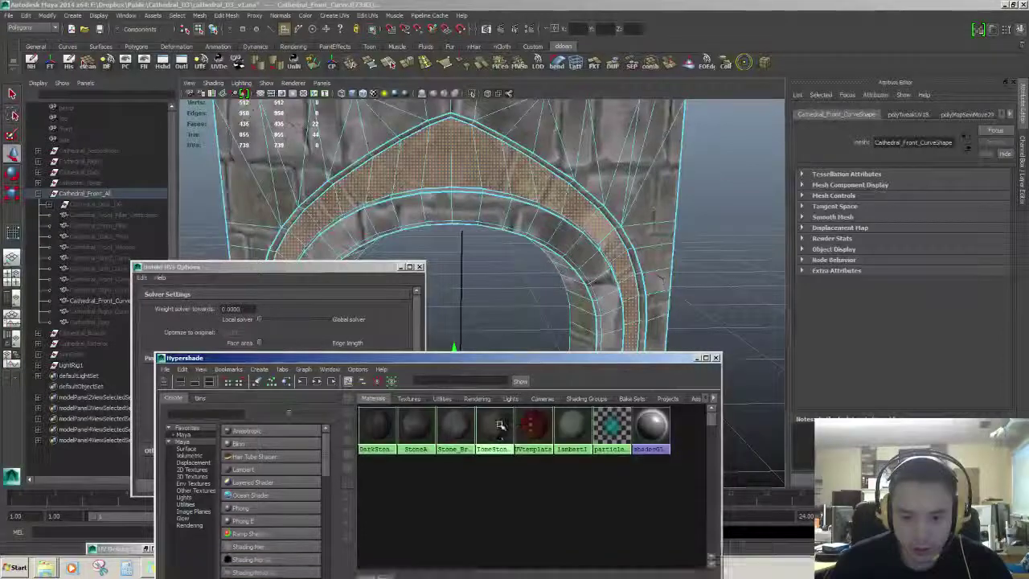
click(697, 358)
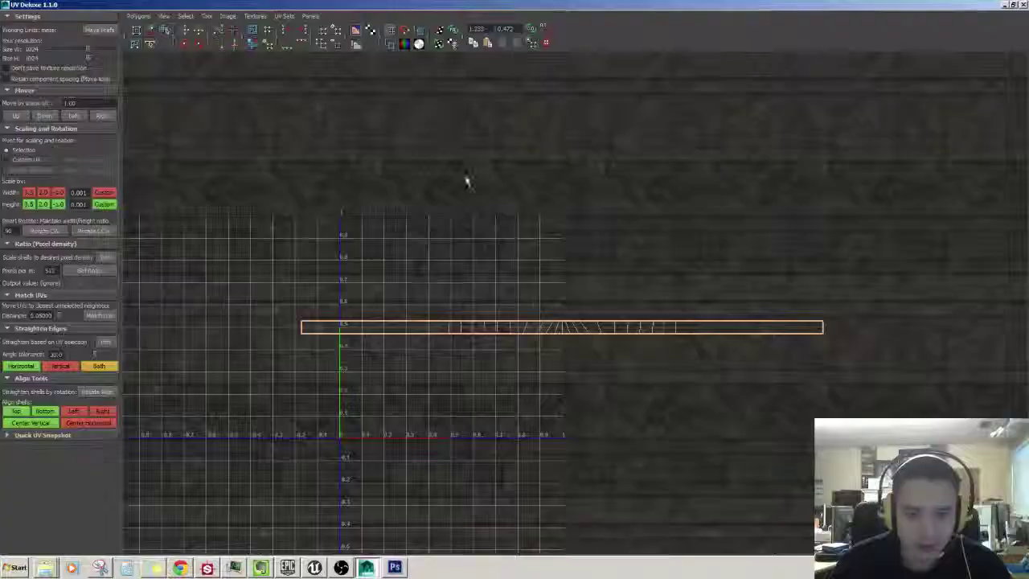
Step: Select the band strip's UVs and move them vertically to fit within a horizontal stone course of the texture
drag(466, 179, 533, 342)
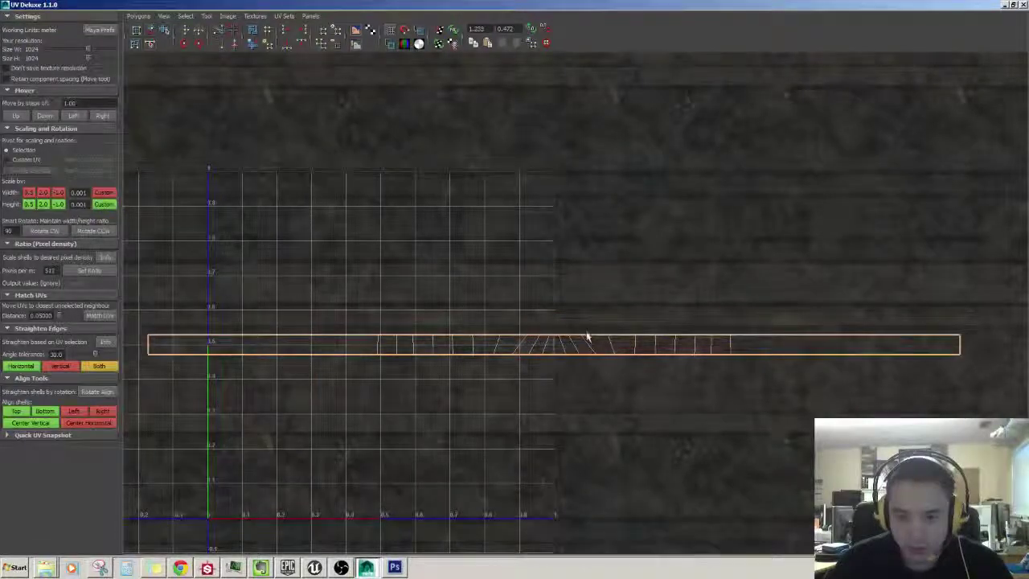
key(w)
drag(557, 346, 653, 387)
scroll(653, 386, up, 3)
scroll(604, 278, up, 4)
alt+middle_drag(655, 406, 608, 315)
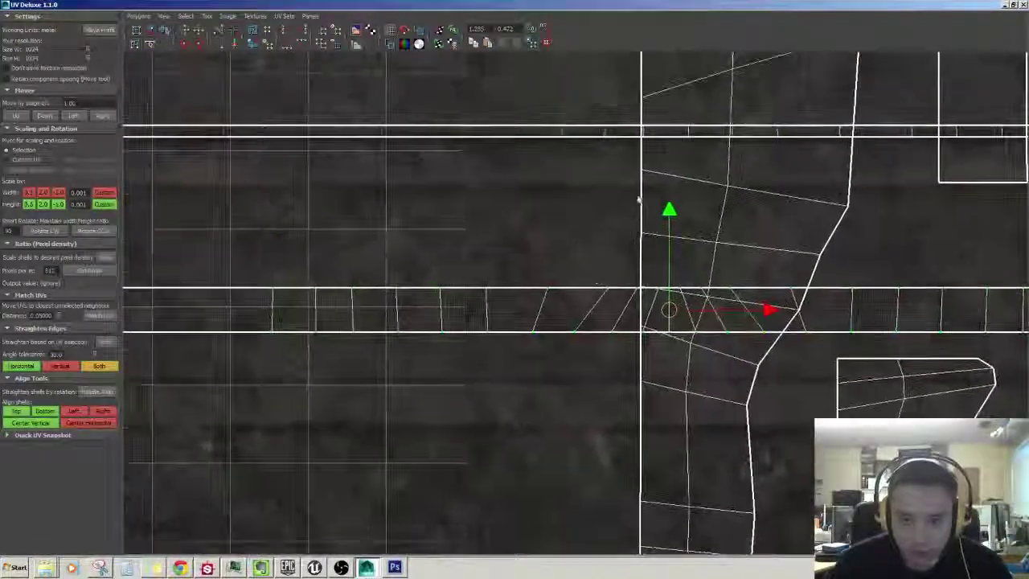
drag(668, 211, 669, 117)
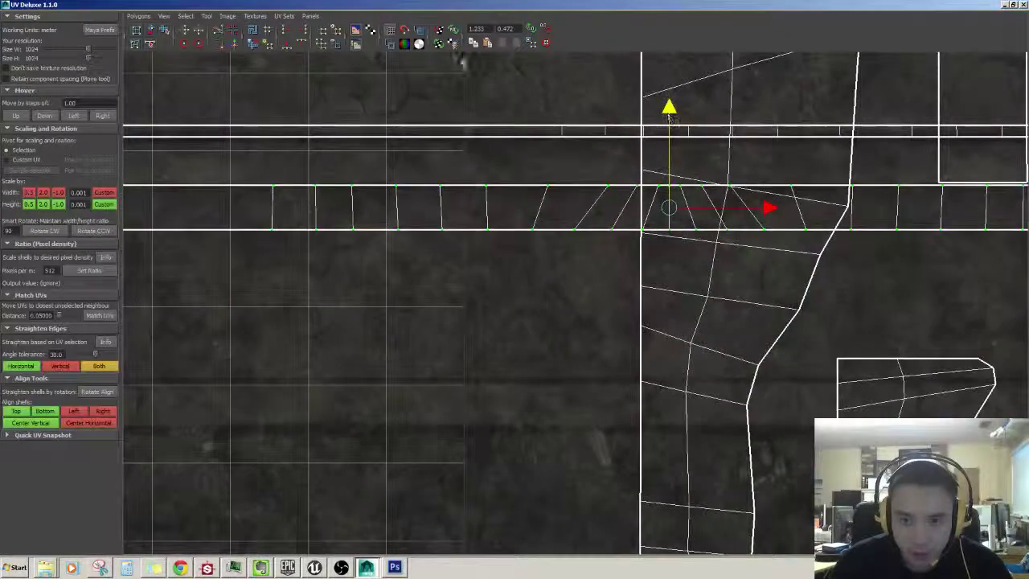
Step: Examine how the stone texture runs along the pointed arch band and its trim in the 3D view
click(1004, 5)
alt+middle_drag(483, 276, 460, 367)
scroll(491, 314, up, 3)
alt+drag(459, 367, 492, 314)
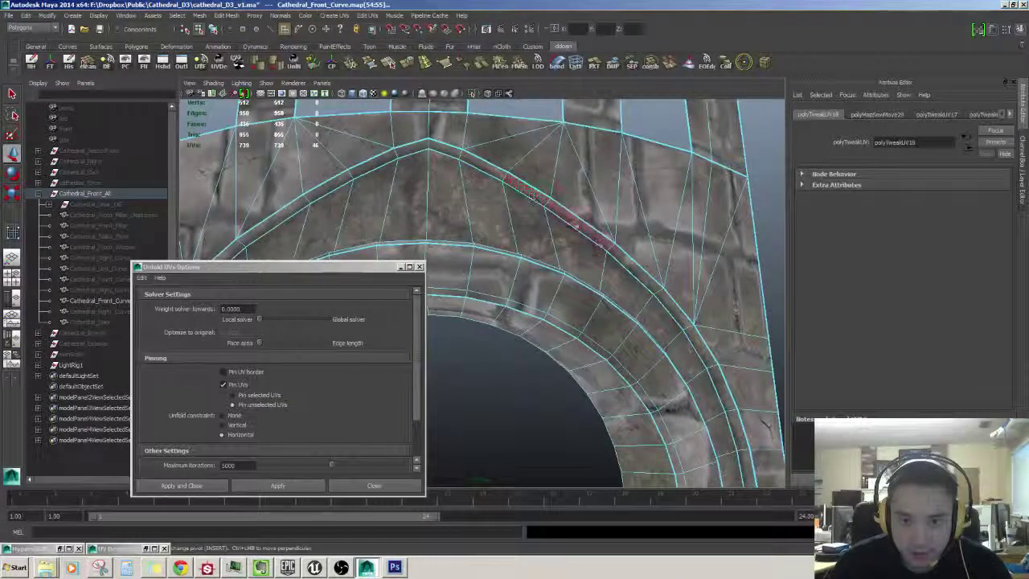
alt+middle_drag(679, 319, 514, 275)
scroll(514, 276, up, 4)
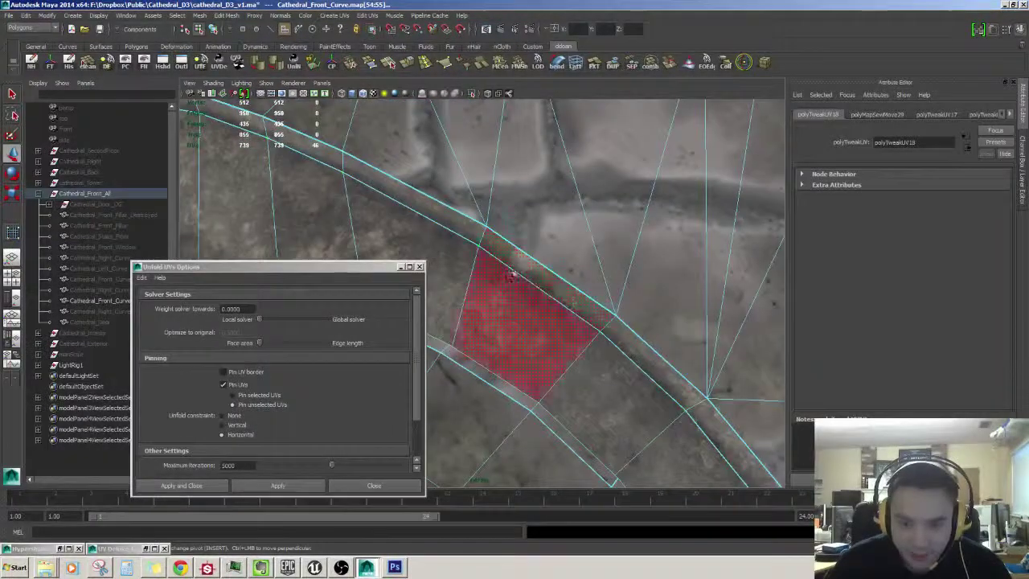
scroll(515, 272, down, 10)
scroll(434, 303, up, 8)
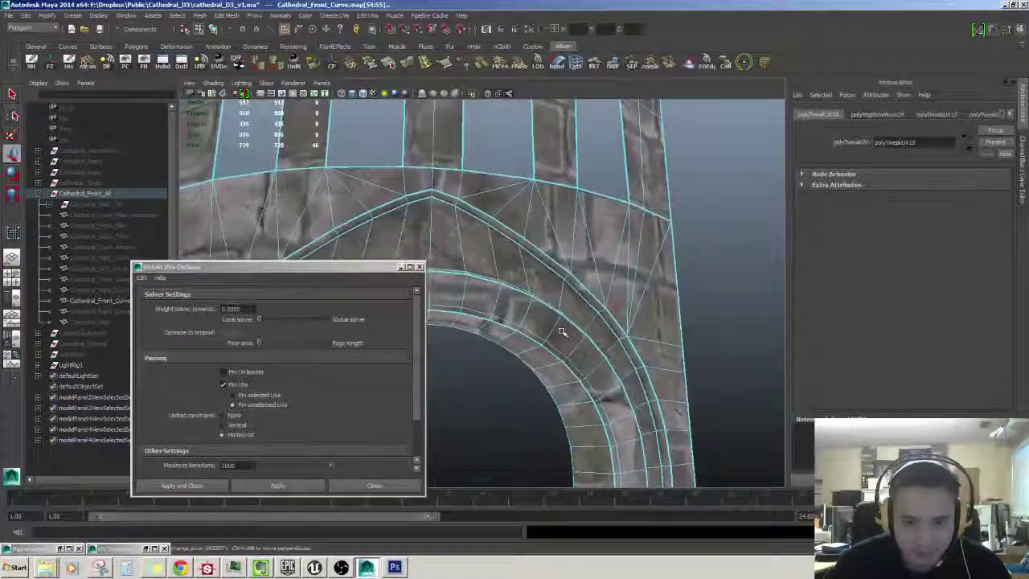
alt+drag(606, 323, 604, 349)
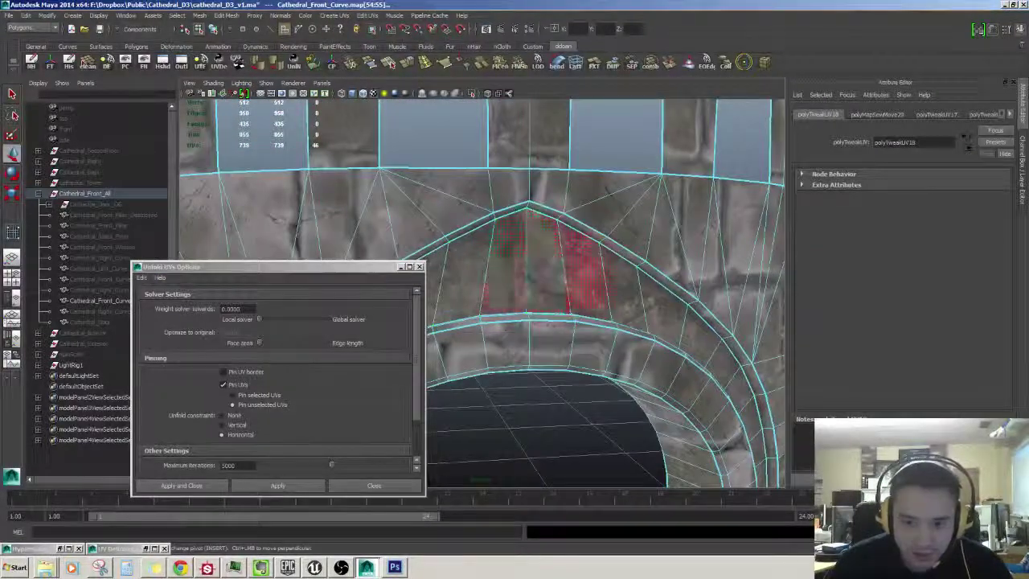
Step: Unfold the pointed arch band's selected UVs with the Vertical constraint, keeping the unselected UVs pinned
double_click(114, 549)
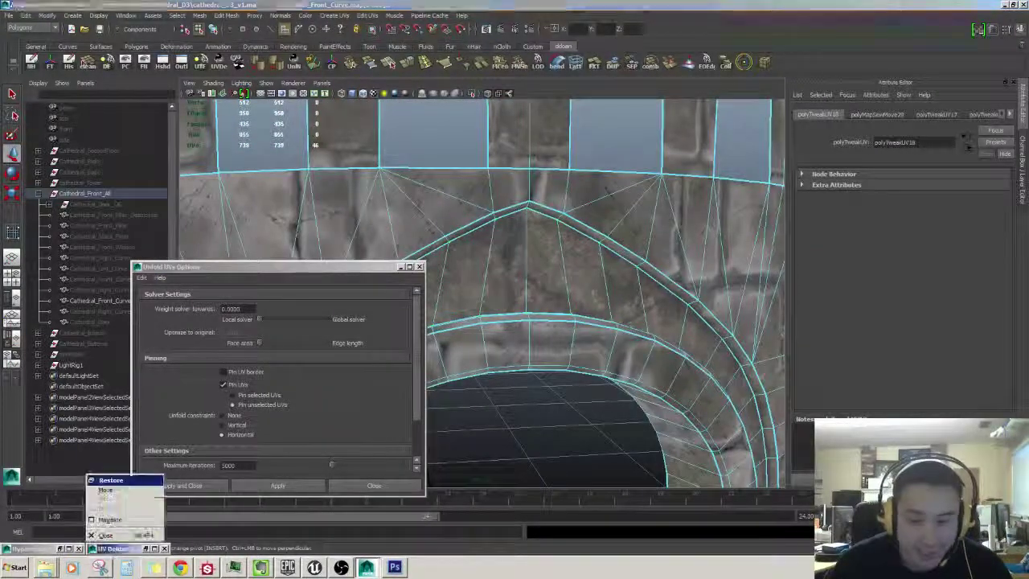
scroll(493, 298, down, 5)
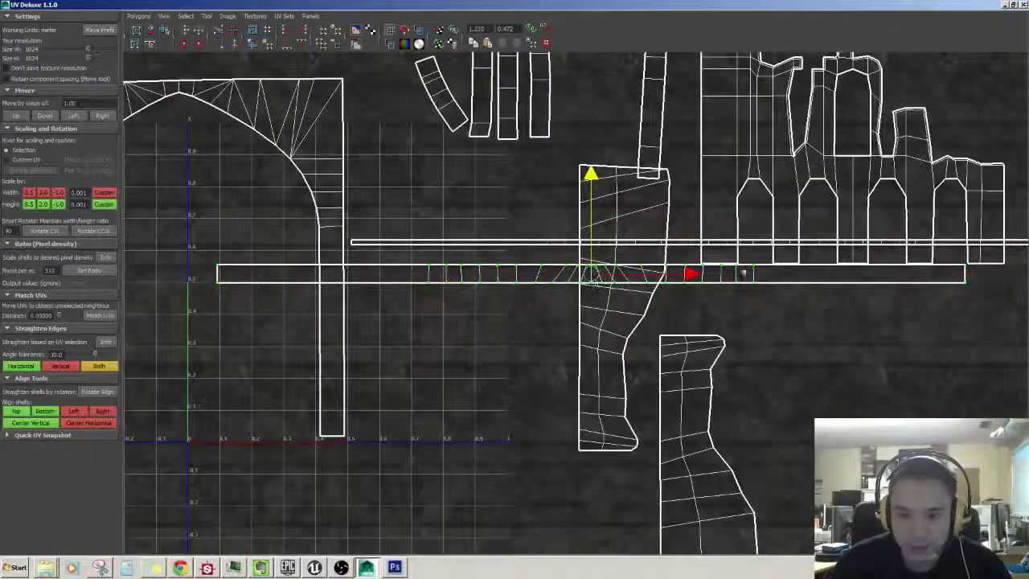
scroll(466, 292, up, 4)
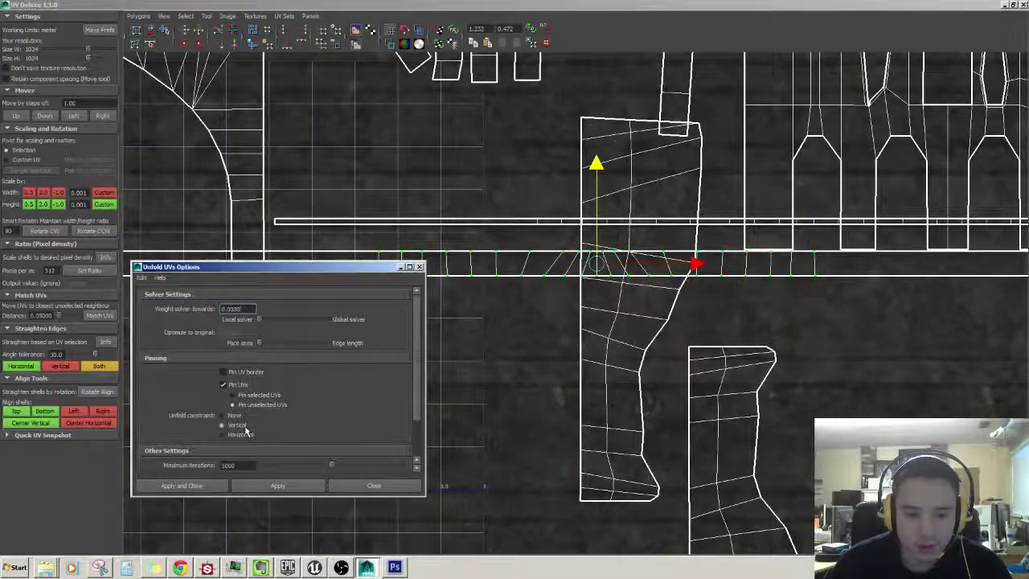
click(275, 487)
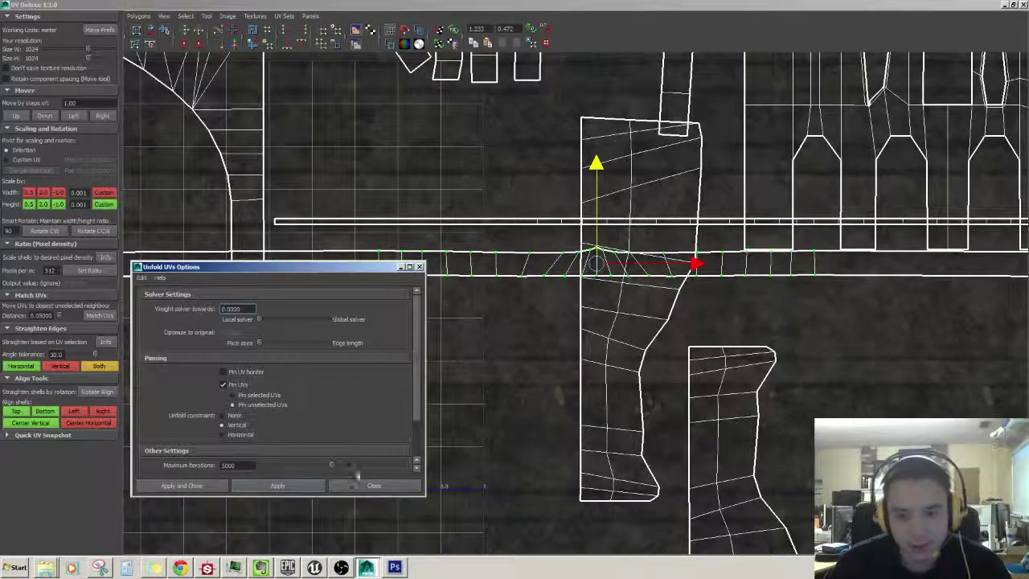
click(375, 487)
Step: Straighten the band strip's UV edges horizontally and move the strip up to just beneath the thin trim strip
scroll(539, 378, up, 8)
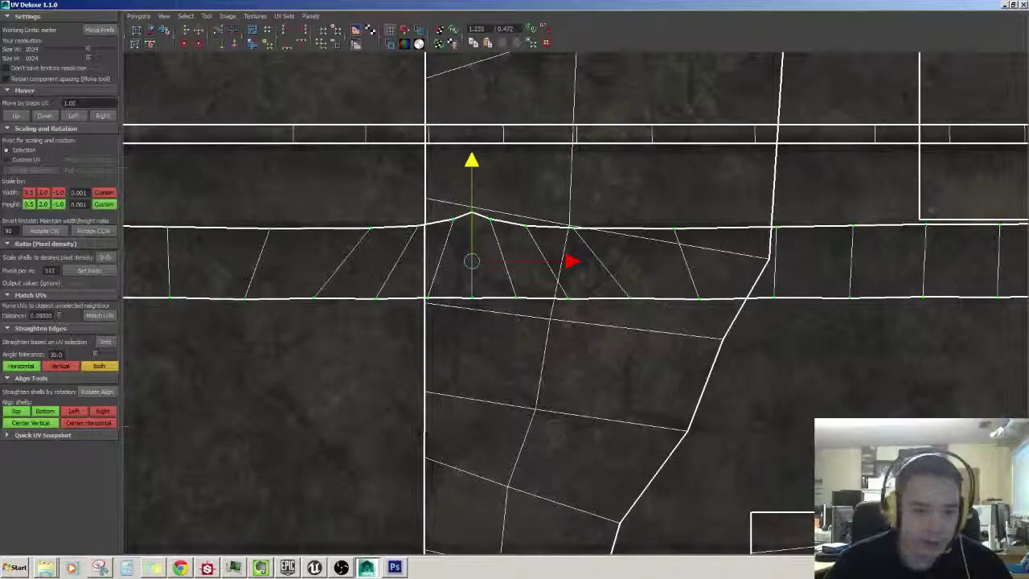
click(26, 369)
alt+right_drag(608, 269, 569, 279)
alt+middle_drag(514, 273, 570, 301)
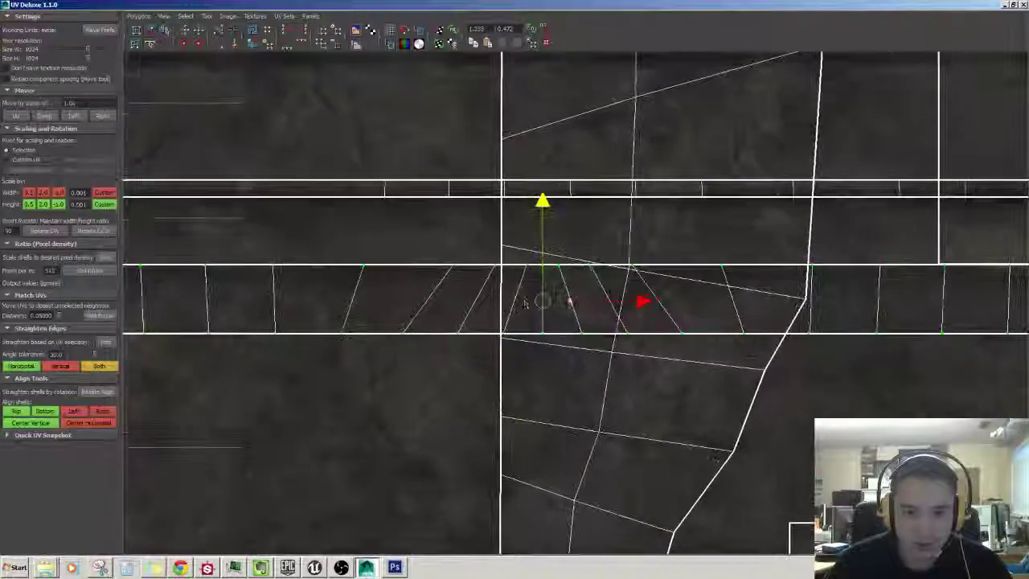
drag(543, 203, 541, 135)
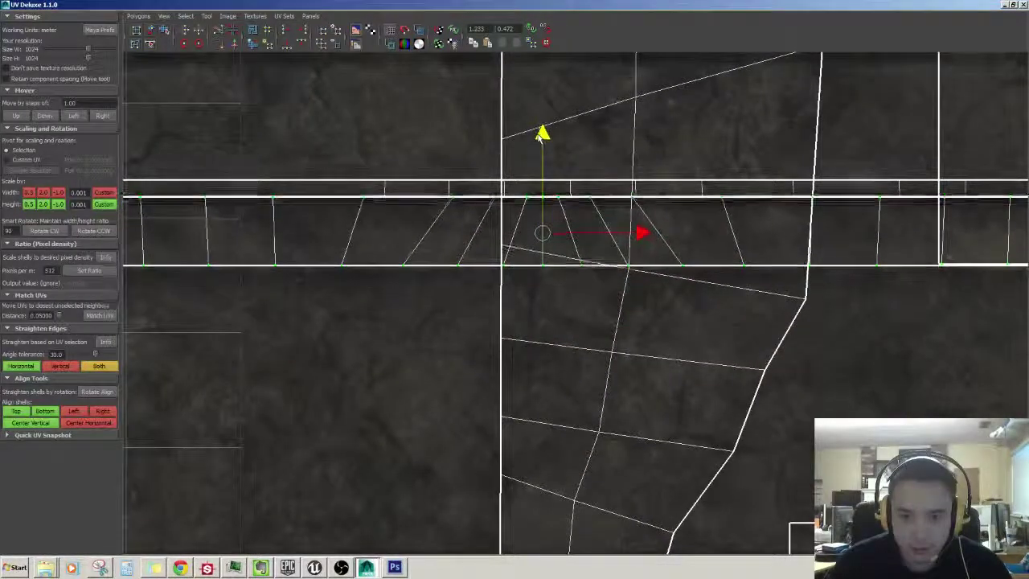
click(1006, 6)
Step: Return to object mode, deselect the arch mesh and turn off the wireframe overlay on the shaded view
alt+drag(558, 244, 471, 250)
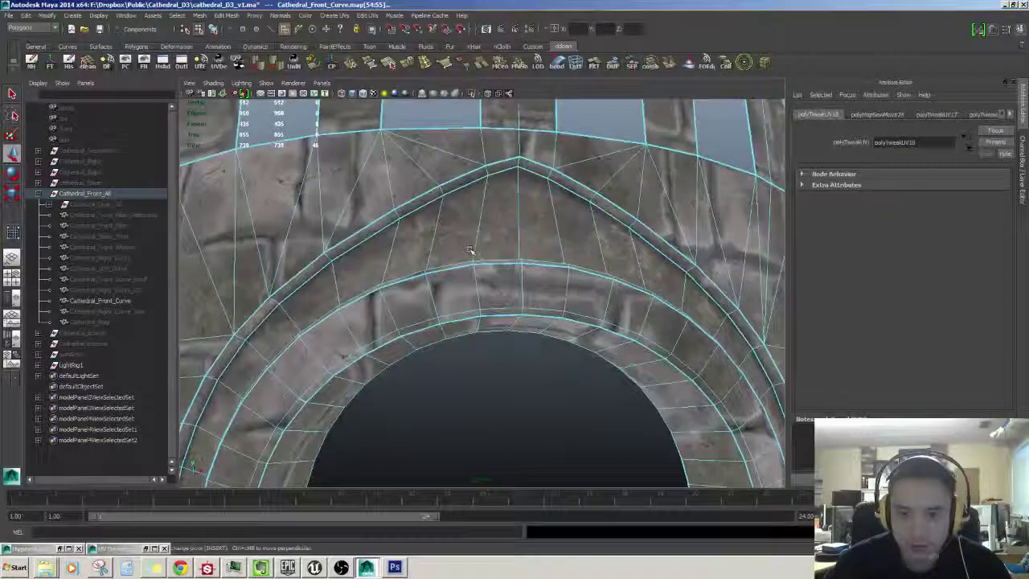
alt+right_drag(402, 256, 468, 273)
alt+drag(469, 272, 464, 297)
alt+right_drag(471, 287, 418, 261)
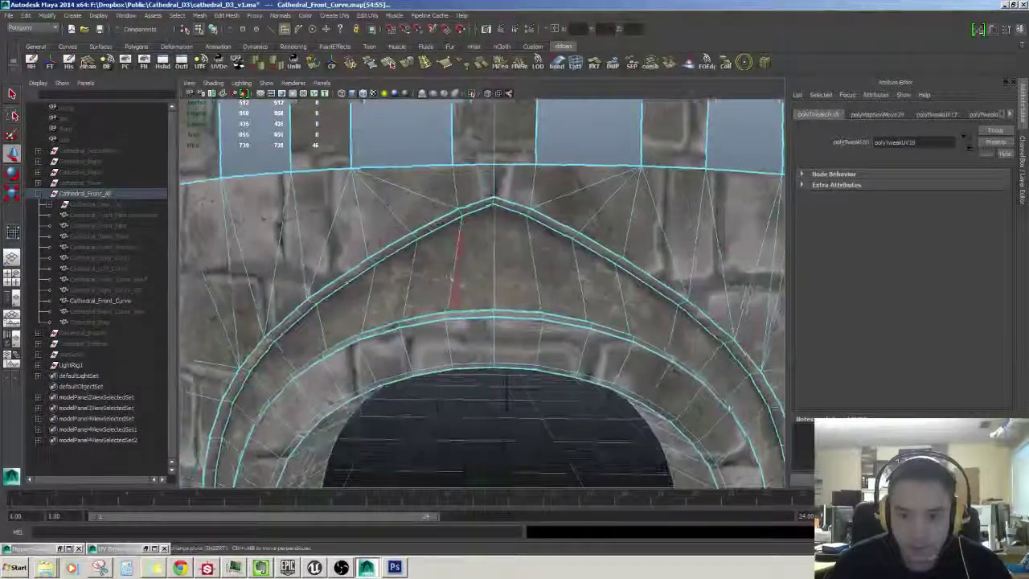
key(F8)
scroll(496, 239, down, 5)
click(484, 445)
scroll(490, 430, down, 4)
scroll(493, 425, up, 4)
mouse_move(493, 425)
alt+mouse_down()
mouse_move(483, 415)
mouse_move(483, 426)
alt+mouse_up()
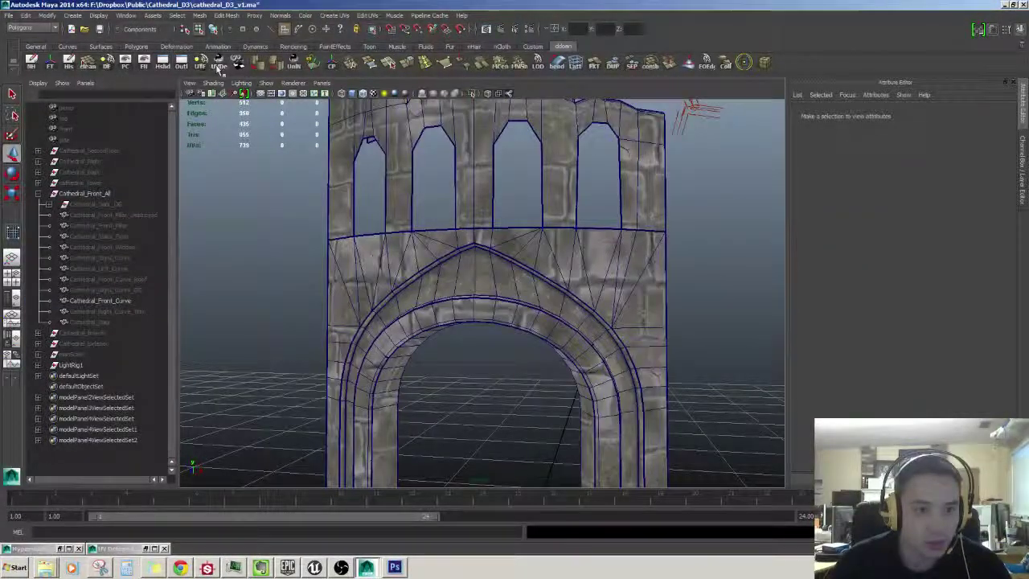
click(362, 95)
Step: Examine the stone texture on the arch band, trim and side columns from several angles and distances
scroll(514, 305, down, 2)
scroll(535, 292, up, 5)
mouse_move(535, 292)
alt+mouse_down()
mouse_move(514, 266)
mouse_move(574, 312)
mouse_move(578, 291)
mouse_move(555, 269)
mouse_move(410, 207)
alt+mouse_up()
scroll(555, 269, down, 5)
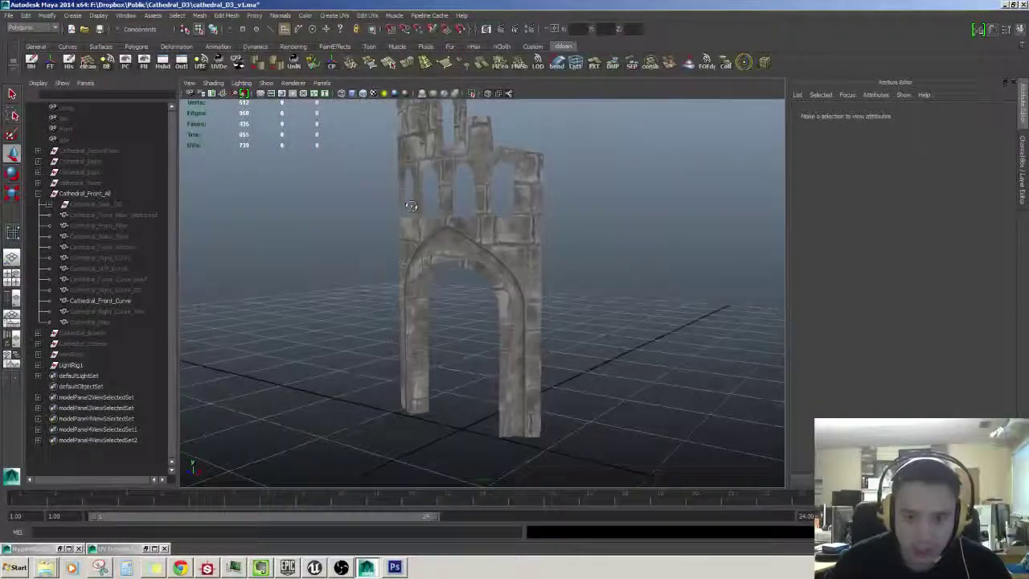
alt+drag(516, 248, 555, 243)
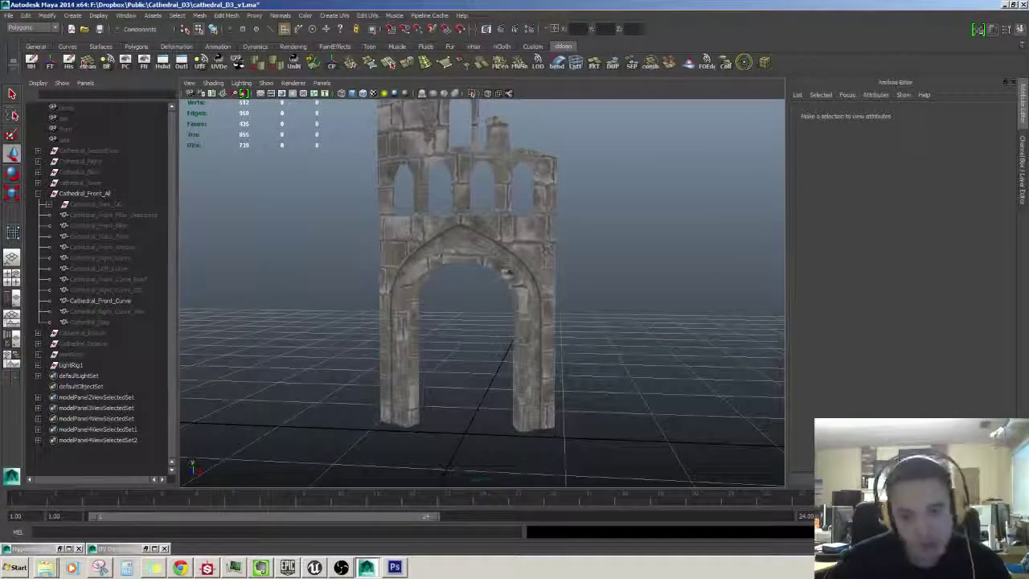
alt+right_drag(425, 217, 521, 227)
alt+drag(520, 227, 441, 187)
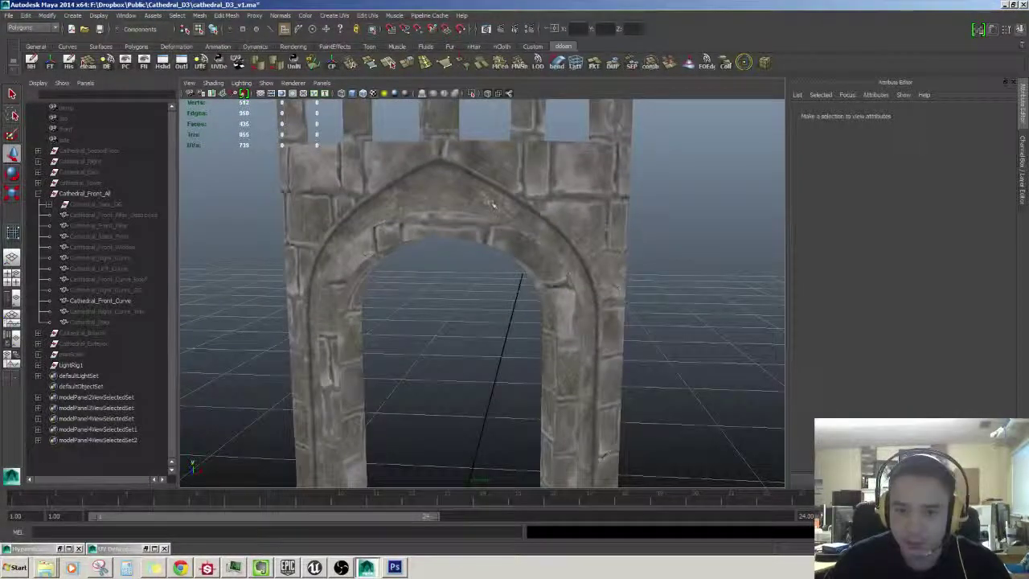
alt+drag(610, 316, 577, 298)
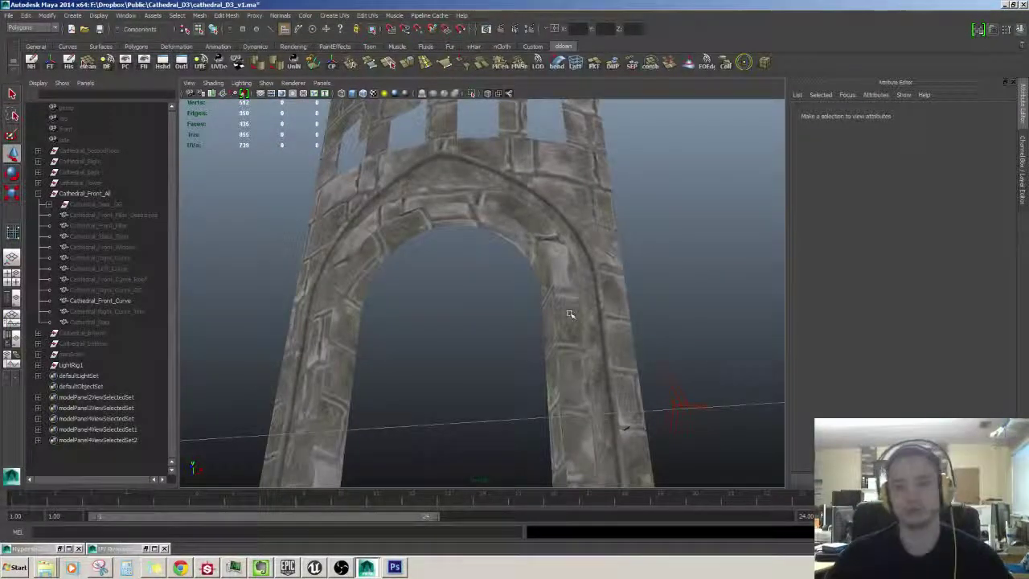
scroll(577, 314, up, 5)
alt+middle_drag(586, 314, 511, 296)
alt+drag(593, 271, 605, 290)
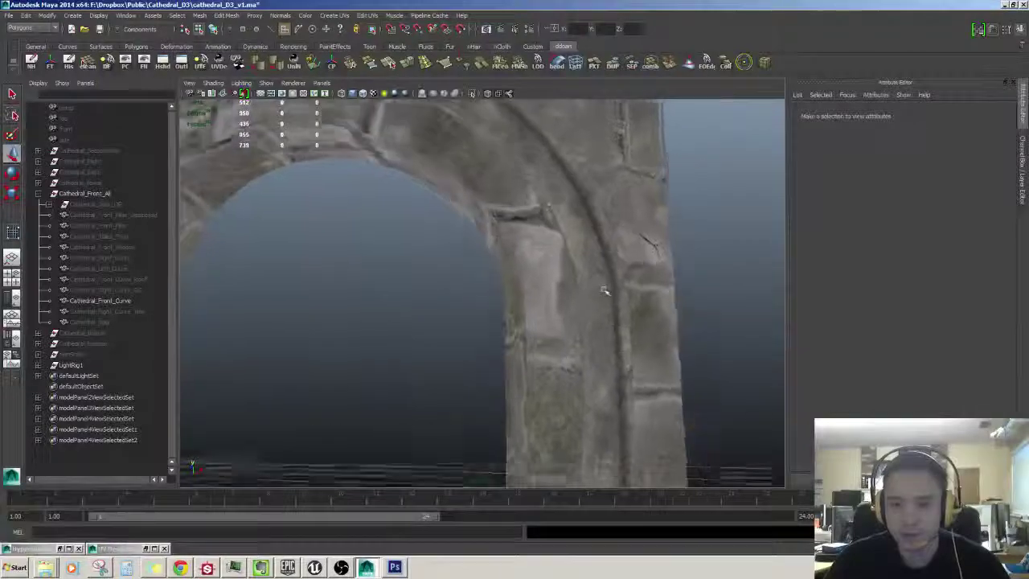
scroll(604, 290, down, 5)
alt+drag(584, 242, 577, 265)
Step: Select the seam edge across the narrow bevel strip around the inner arch and move and sew its UVs together
right_drag(569, 265, 565, 309)
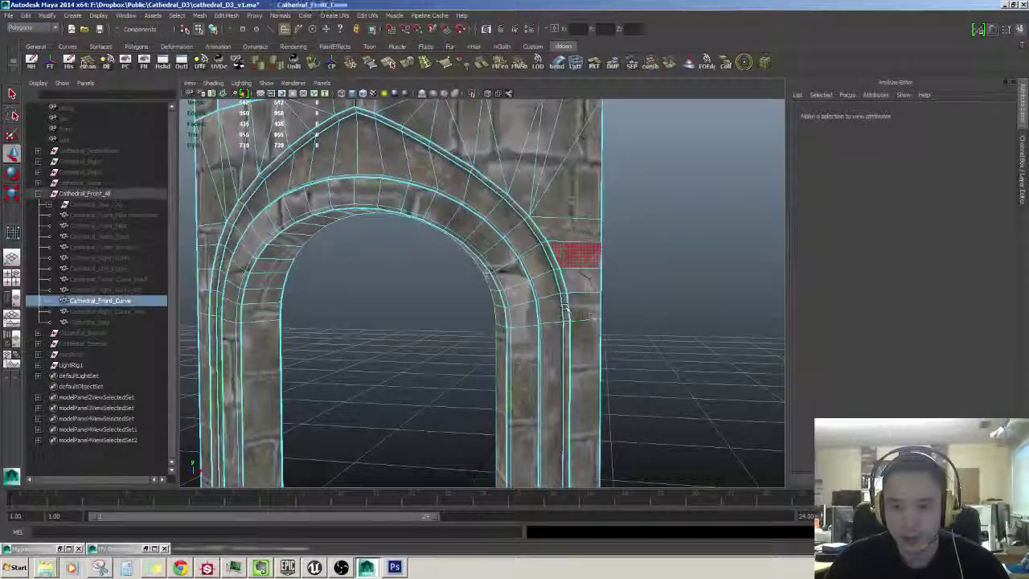
click(650, 122)
alt+drag(649, 122, 483, 261)
scroll(531, 309, up, 3)
click(542, 278)
scroll(460, 260, up, 3)
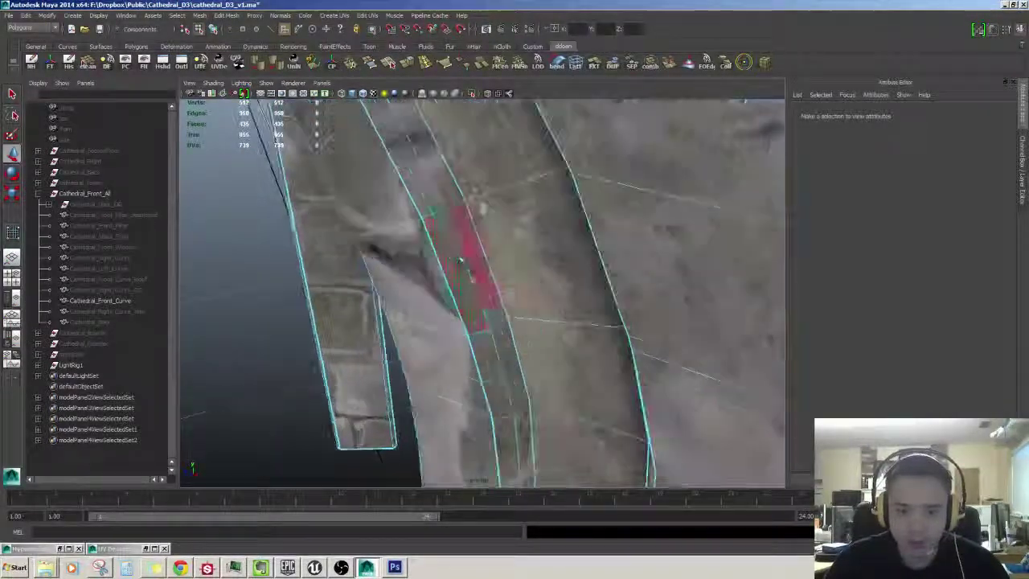
scroll(459, 260, down, 3)
key(F10)
click(435, 207)
scroll(434, 208, up, 2)
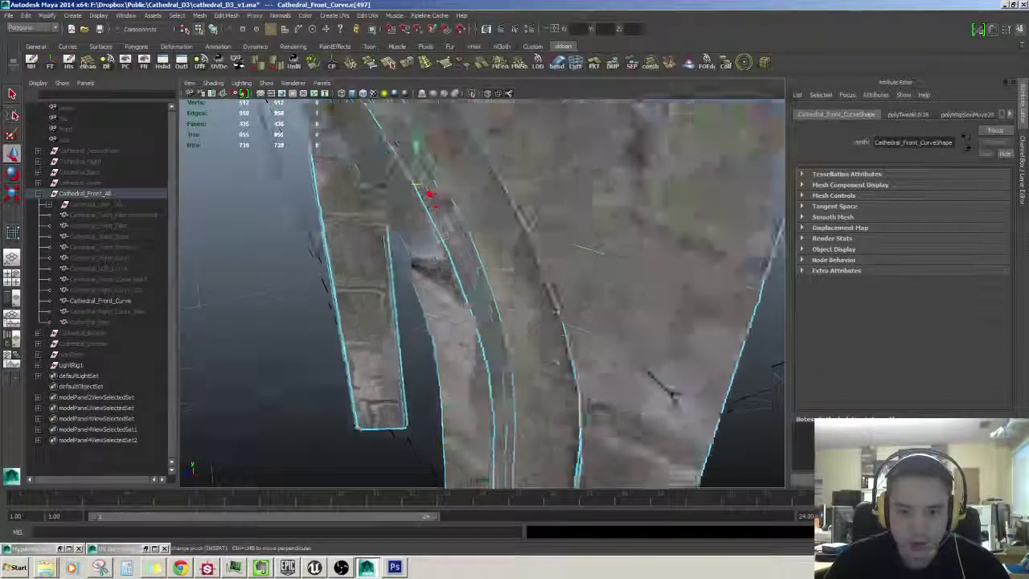
scroll(434, 207, down, 3)
alt+drag(433, 207, 531, 274)
scroll(545, 318, up, 3)
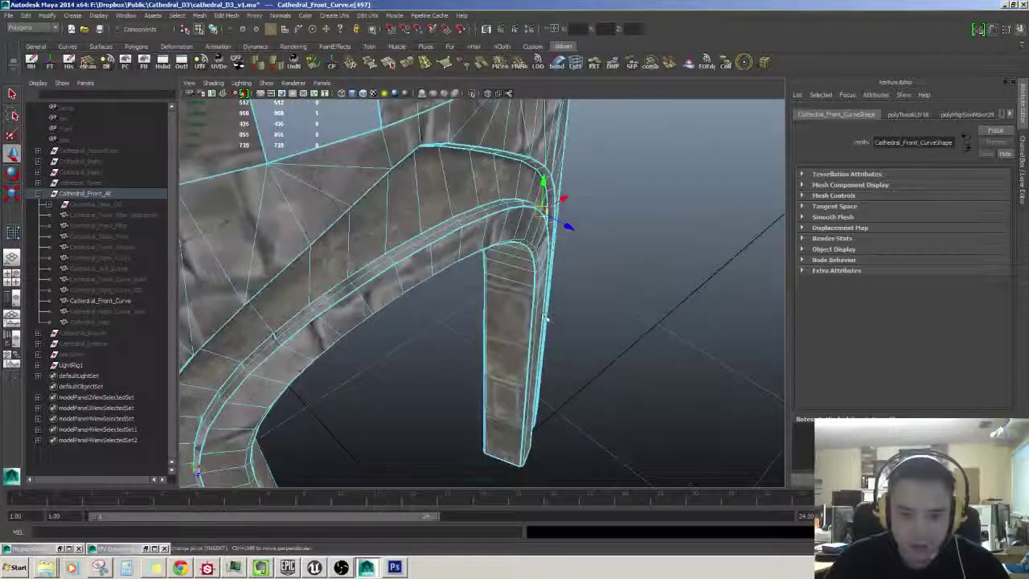
alt+drag(545, 318, 514, 328)
scroll(443, 231, down, 3)
scroll(317, 331, up, 5)
Step: Examine the mesh's UV layout, including the long curved shell of the narrow bevel strip
click(154, 548)
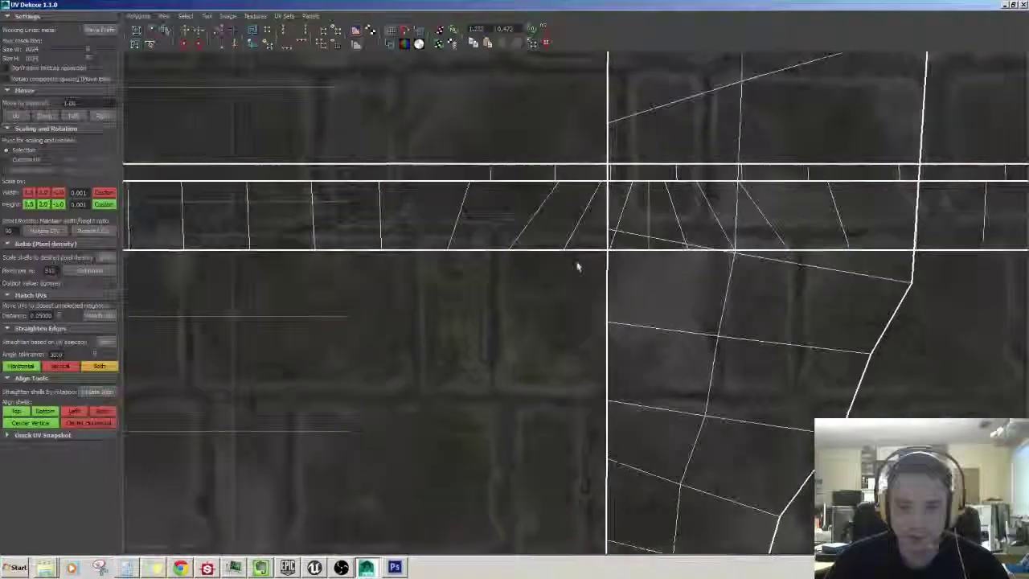
scroll(533, 332, down, 8)
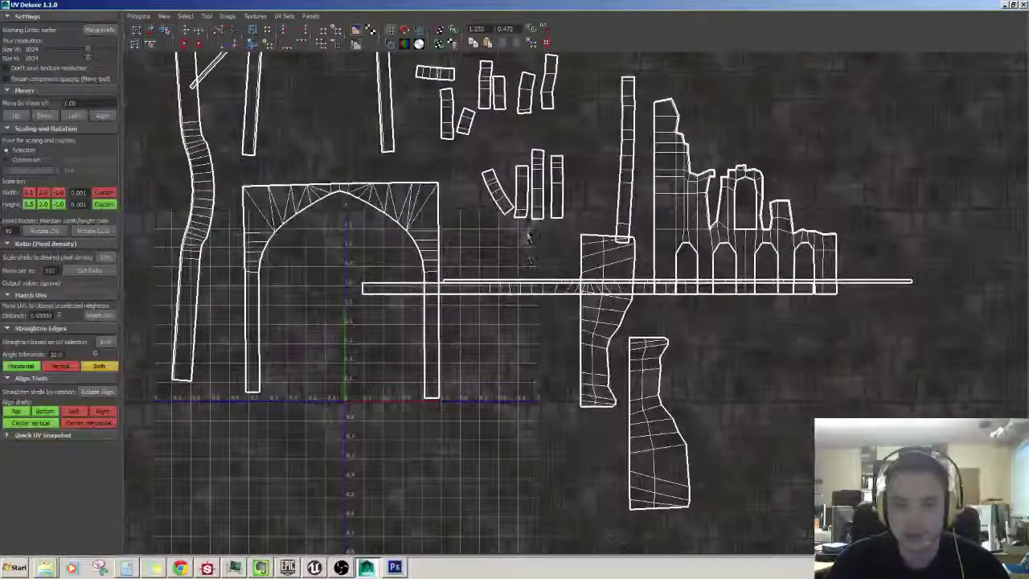
alt+middle_drag(530, 261, 492, 318)
scroll(492, 318, down, 3)
scroll(497, 313, up, 2)
alt+middle_drag(489, 234, 543, 326)
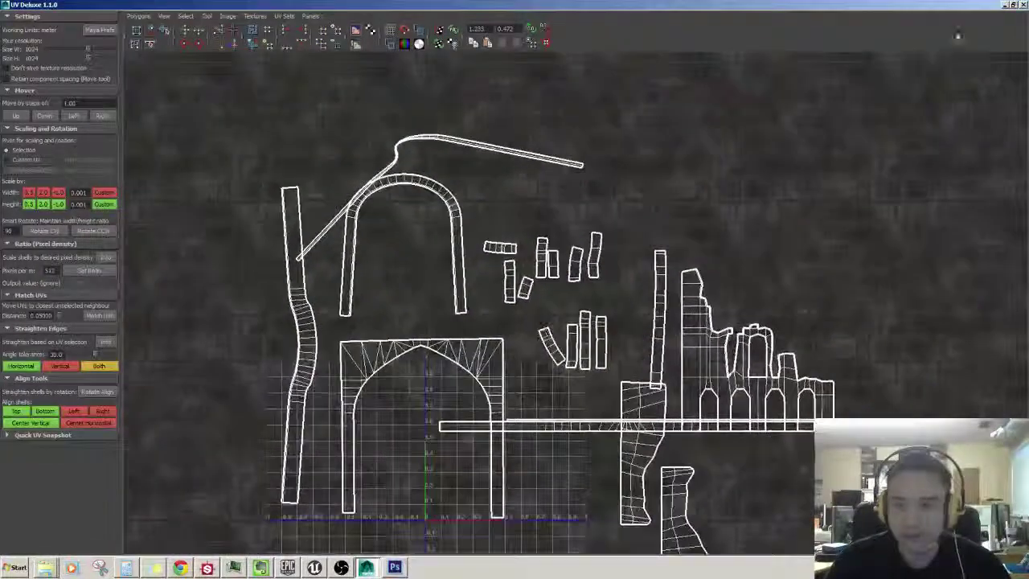
click(1004, 4)
Step: Select all faces of the narrow bevel strip around the inner arch and unitize their UVs to the 0–1 square
alt+drag(635, 257, 492, 255)
scroll(492, 254, up, 4)
alt+middle_drag(492, 254, 516, 333)
key(F11)
click(418, 273)
shift+double_click(438, 309)
scroll(473, 307, down, 6)
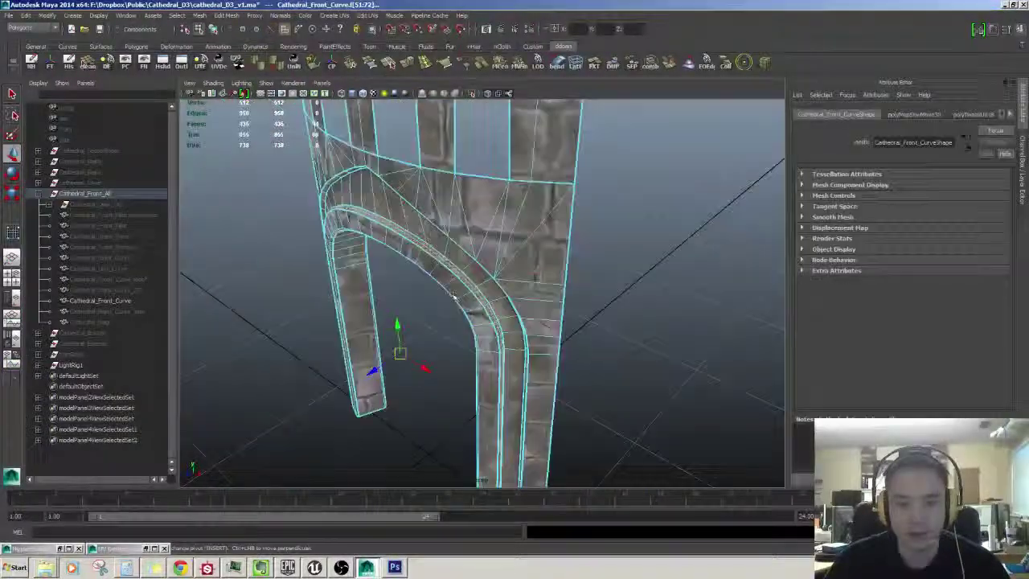
alt+drag(473, 307, 429, 423)
scroll(622, 276, up, 5)
scroll(429, 422, down, 5)
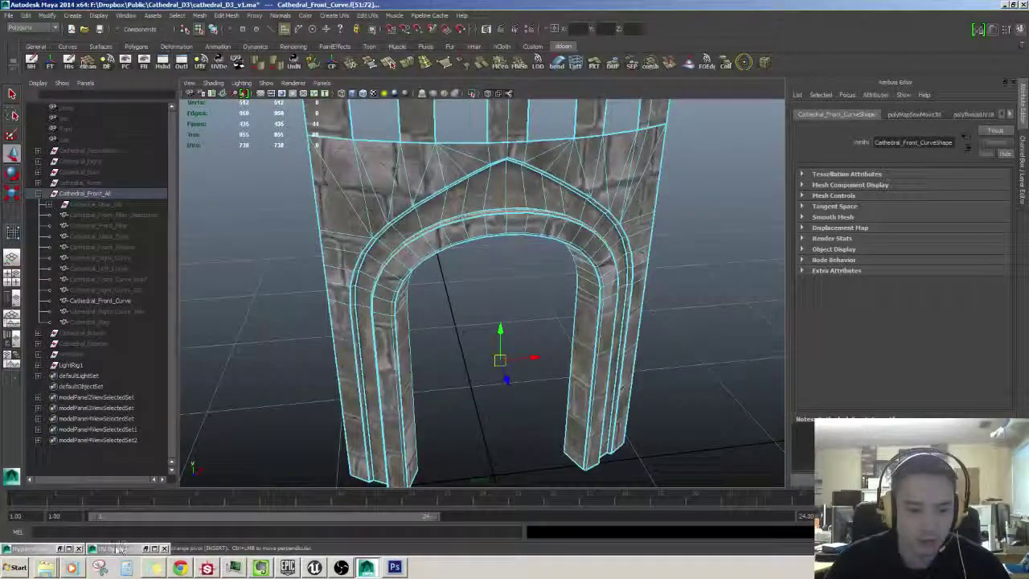
double_click(119, 549)
scroll(485, 294, down, 2)
scroll(510, 296, up, 4)
alt+middle_drag(461, 182, 533, 276)
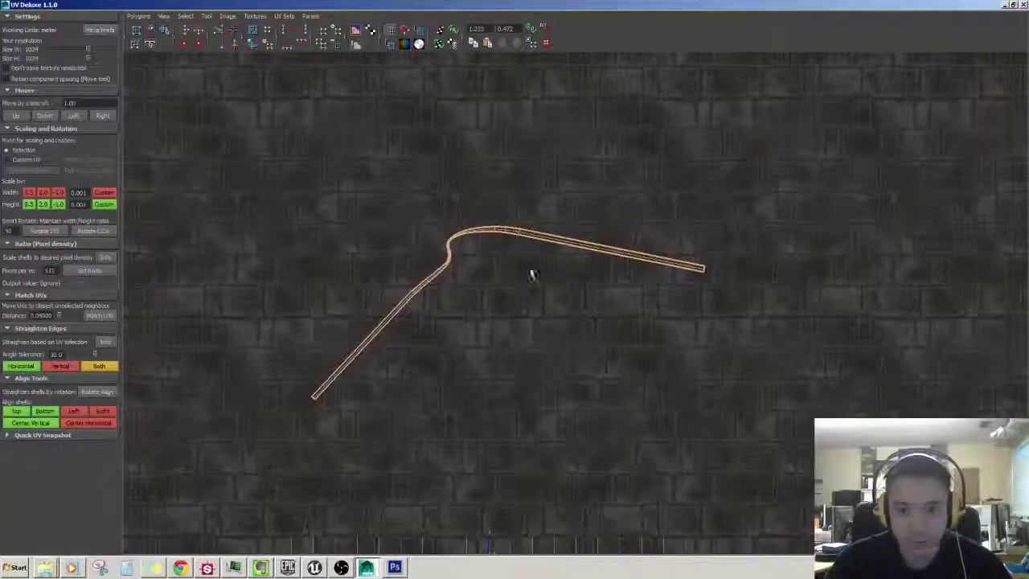
key(g)
scroll(698, 490, down, 2)
alt+middle_drag(699, 489, 622, 324)
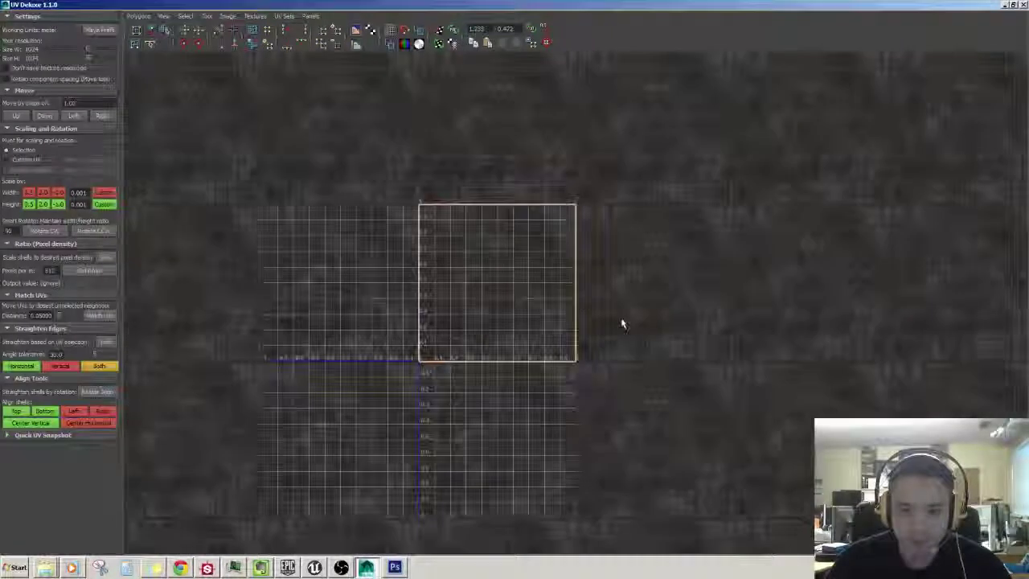
alt+middle_drag(588, 275, 483, 251)
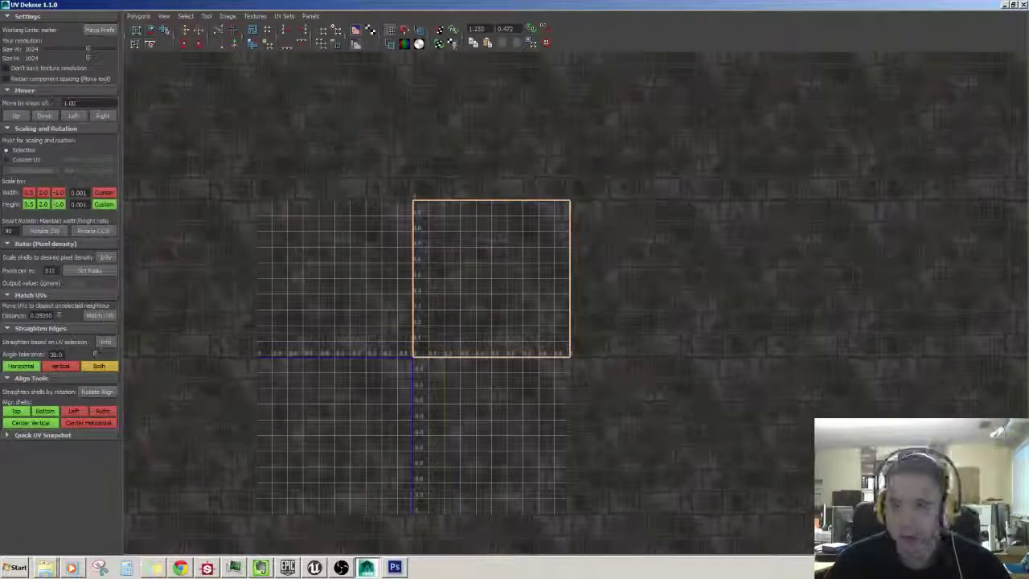
click(1003, 6)
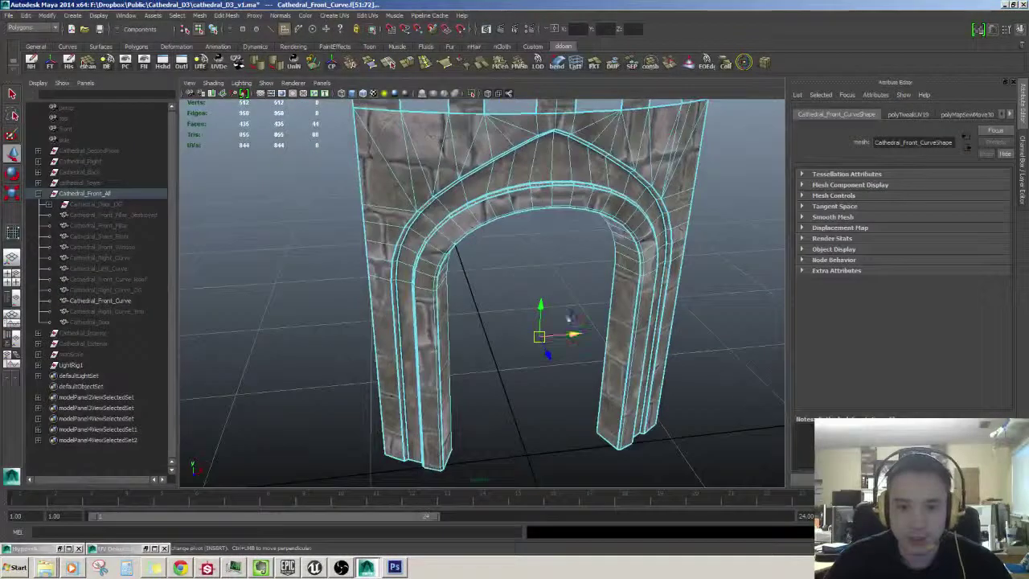
Step: Try converting the bevel strip's face selection to its contained edges
scroll(507, 301, up, 3)
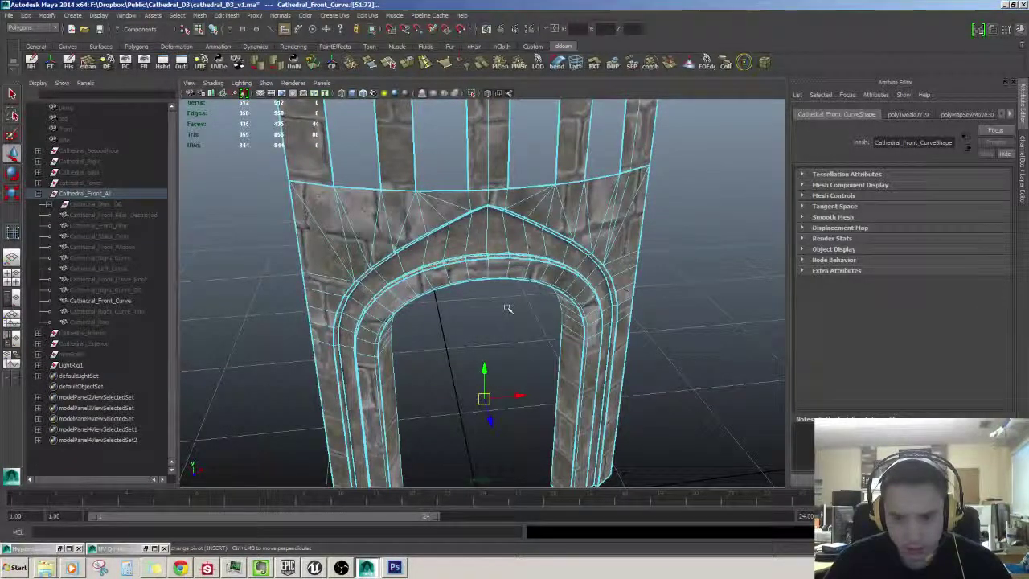
scroll(506, 298, up, 5)
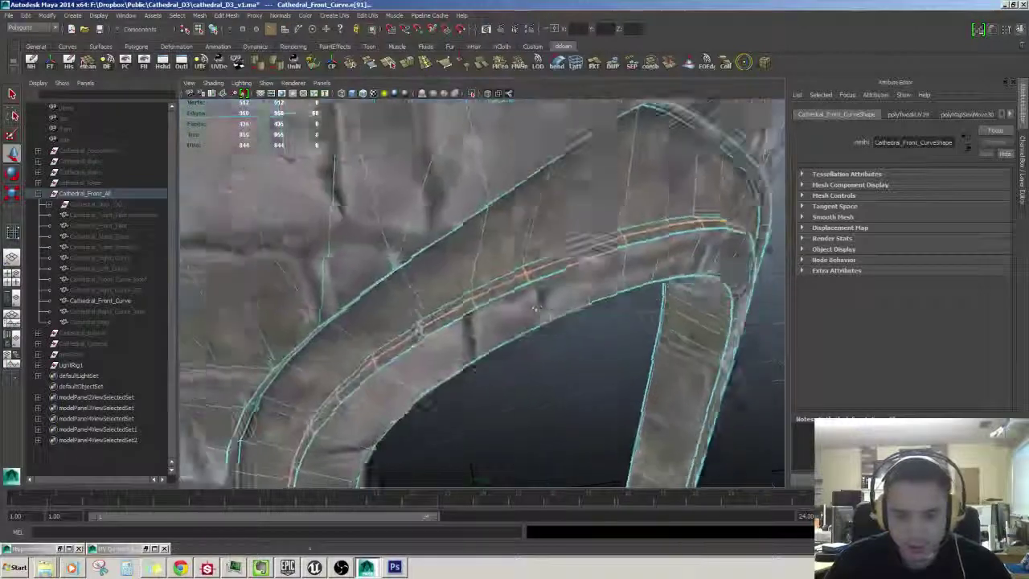
mouse_move(571, 339)
alt+mouse_down()
mouse_move(549, 345)
mouse_move(558, 353)
alt+mouse_up()
scroll(548, 345, down, 5)
scroll(551, 348, up, 5)
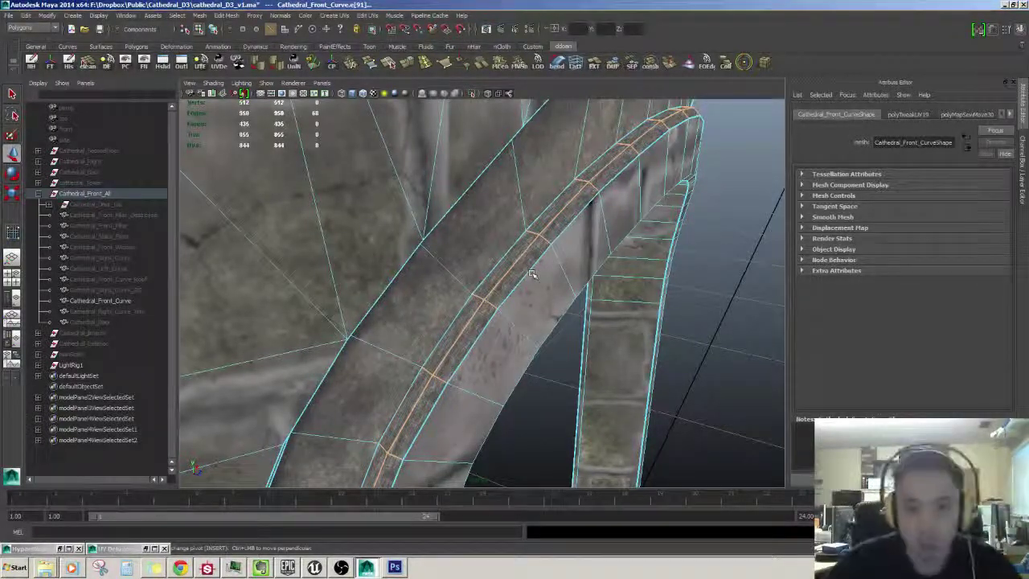
alt+drag(531, 274, 597, 339)
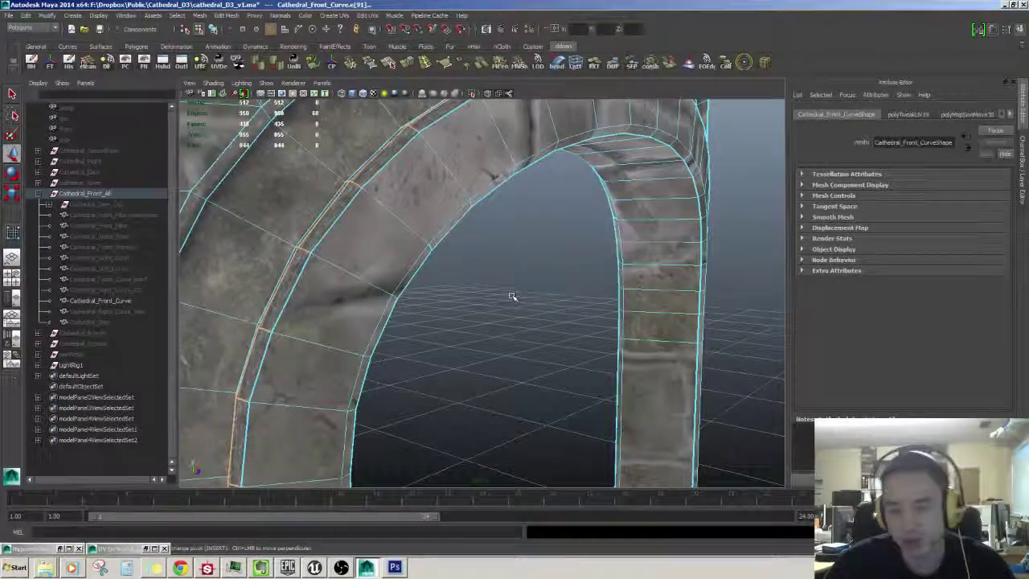
key(f)
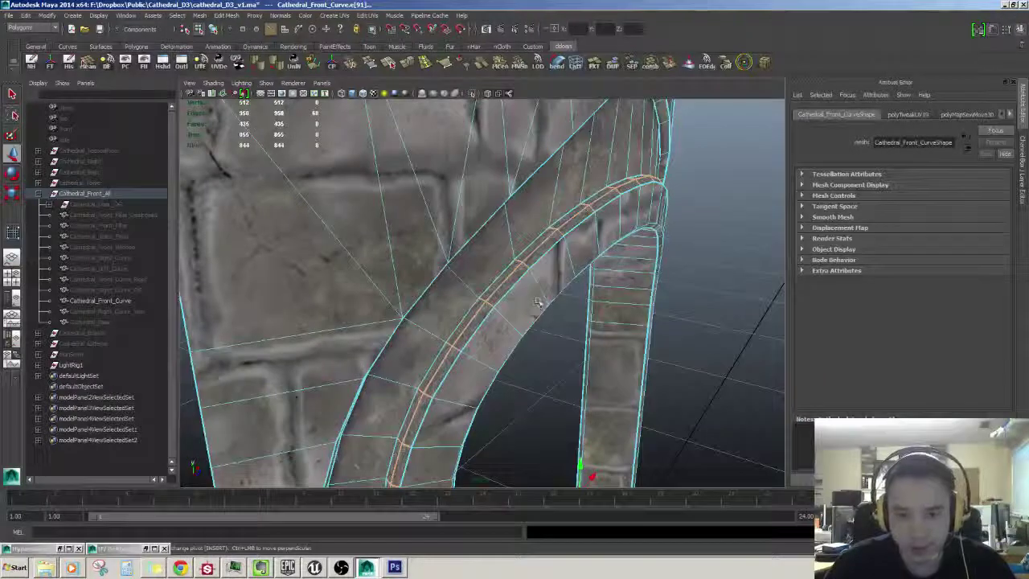
key(ctrl+F11)
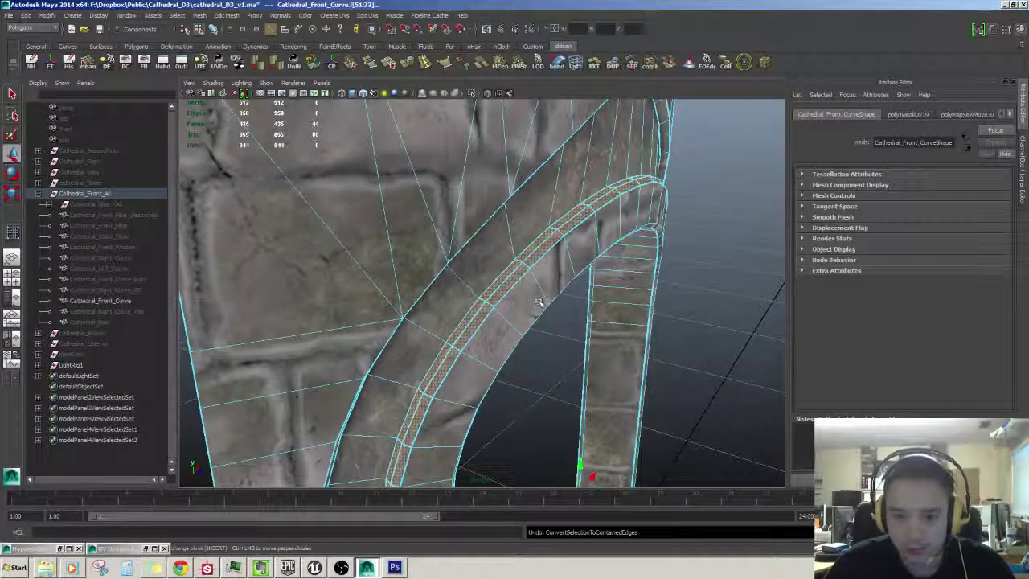
Step: Try converting the narrow bevel strip's face selection to all of its edges
double_click(546, 239)
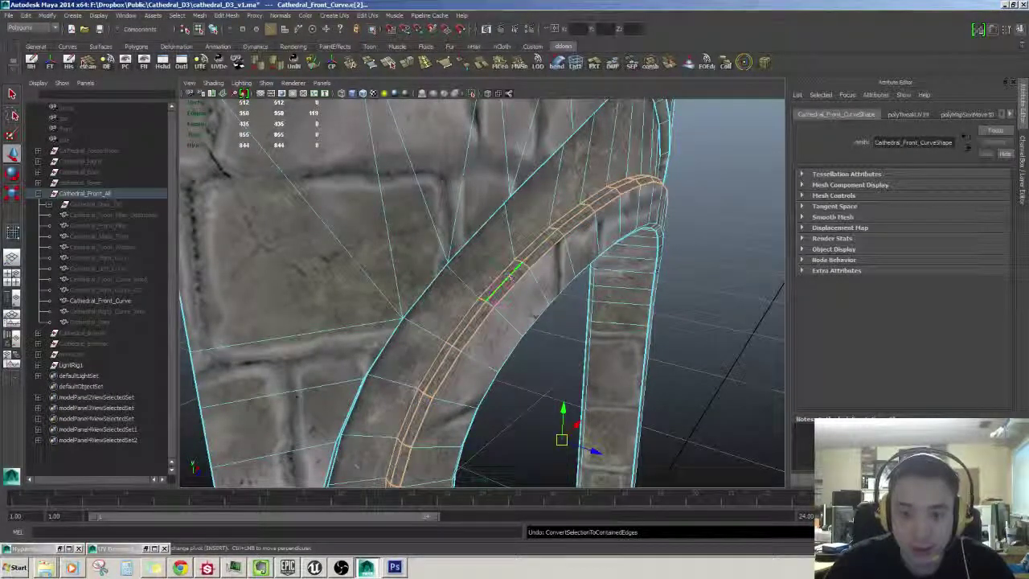
alt+drag(508, 251, 450, 158)
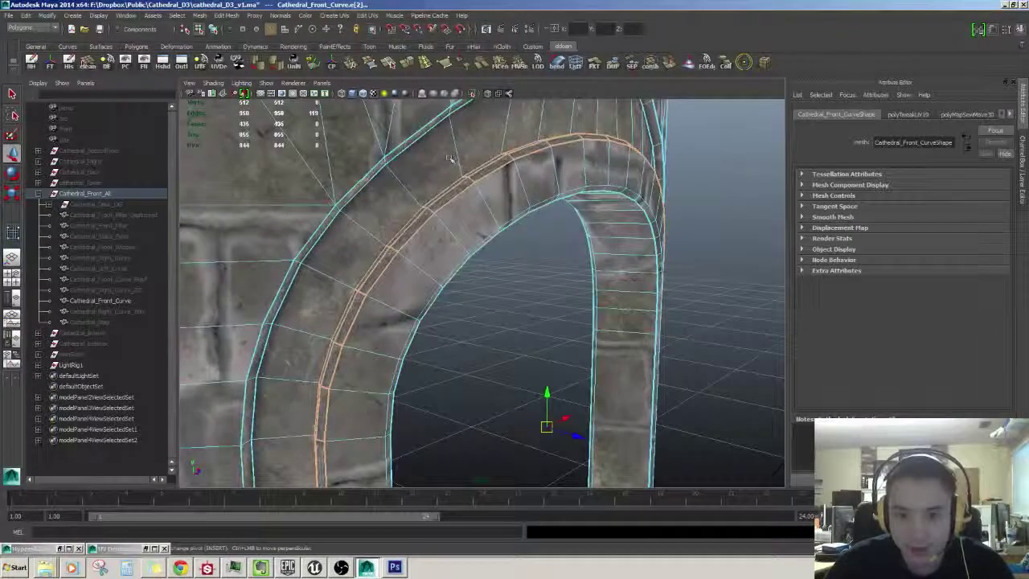
alt+drag(451, 237, 522, 242)
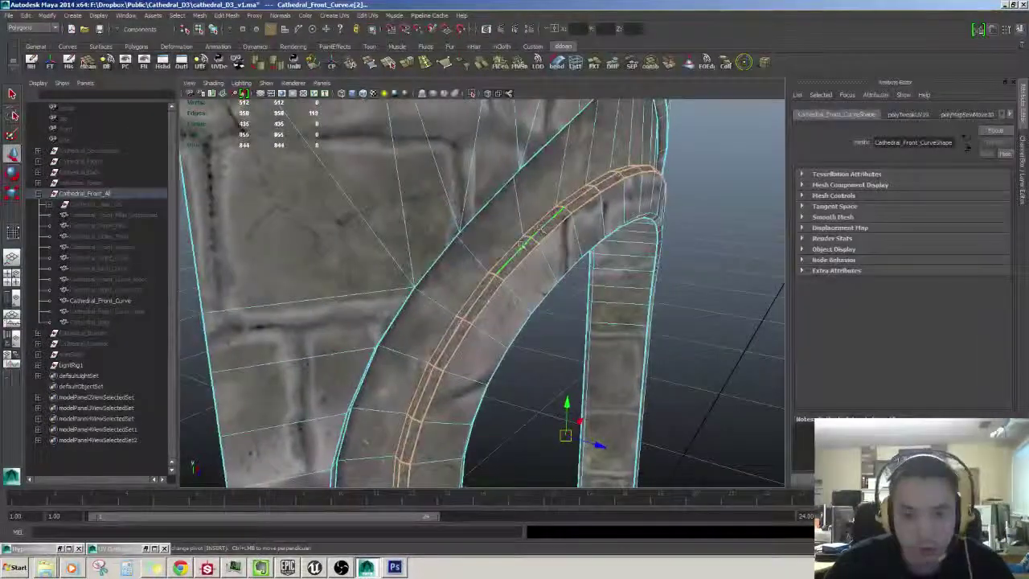
key(ctrl+z)
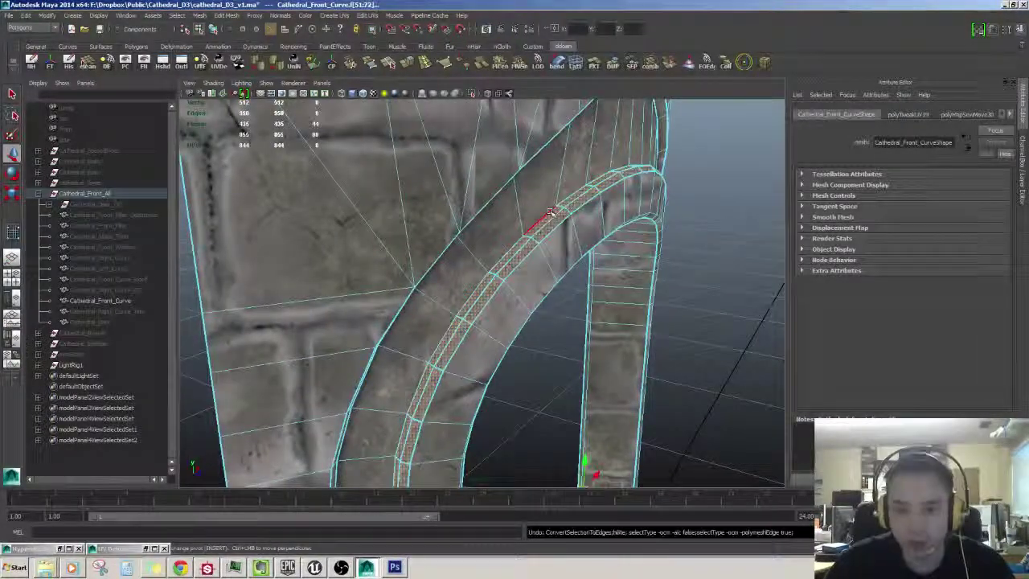
Step: Convert the bevel strip's faces to their contained edges and move and sew the unitized UVs into one long shell
ctrl+right_drag(557, 212, 598, 237)
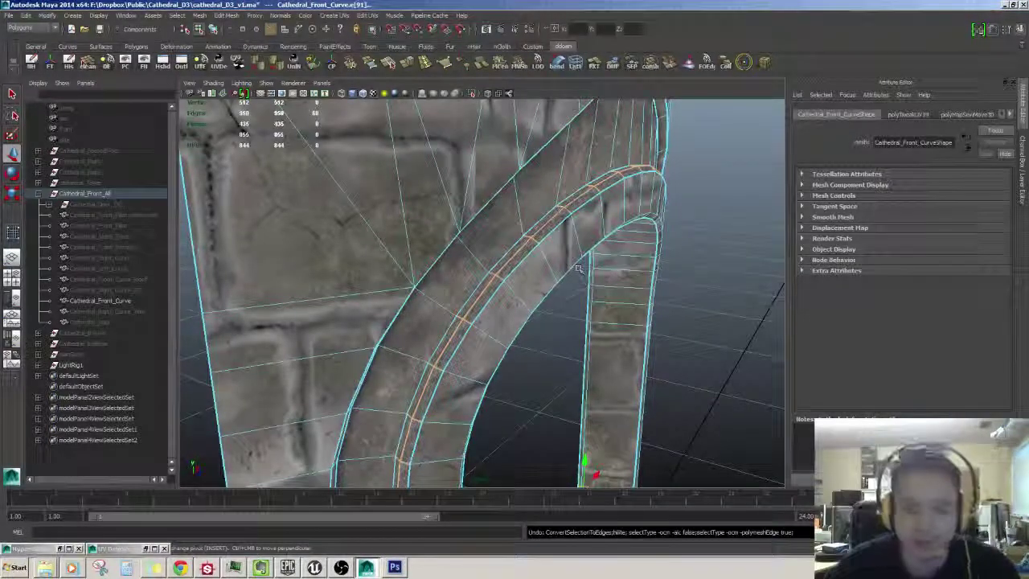
double_click(121, 549)
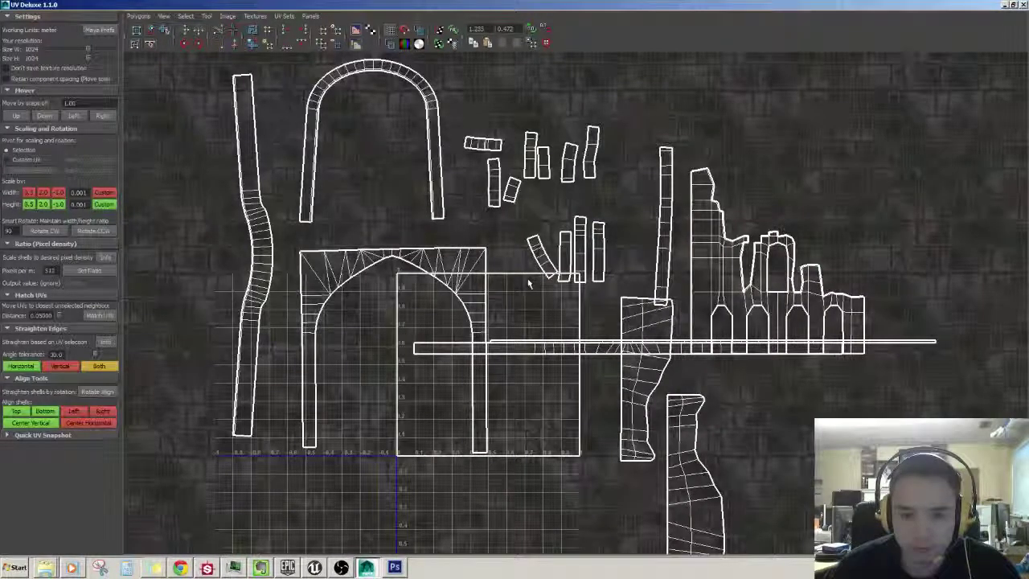
key(w)
scroll(577, 277, up, 3)
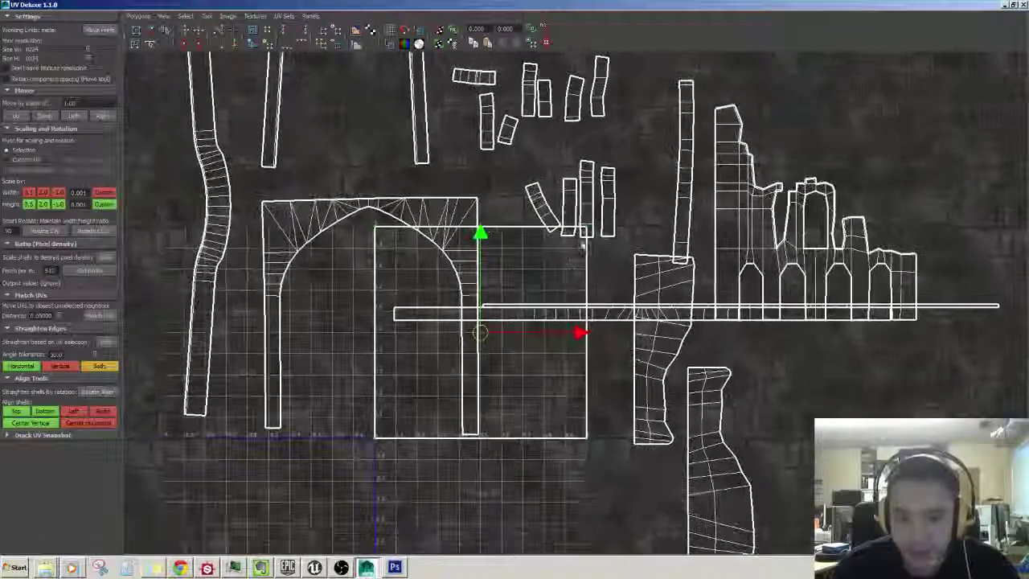
click(563, 251)
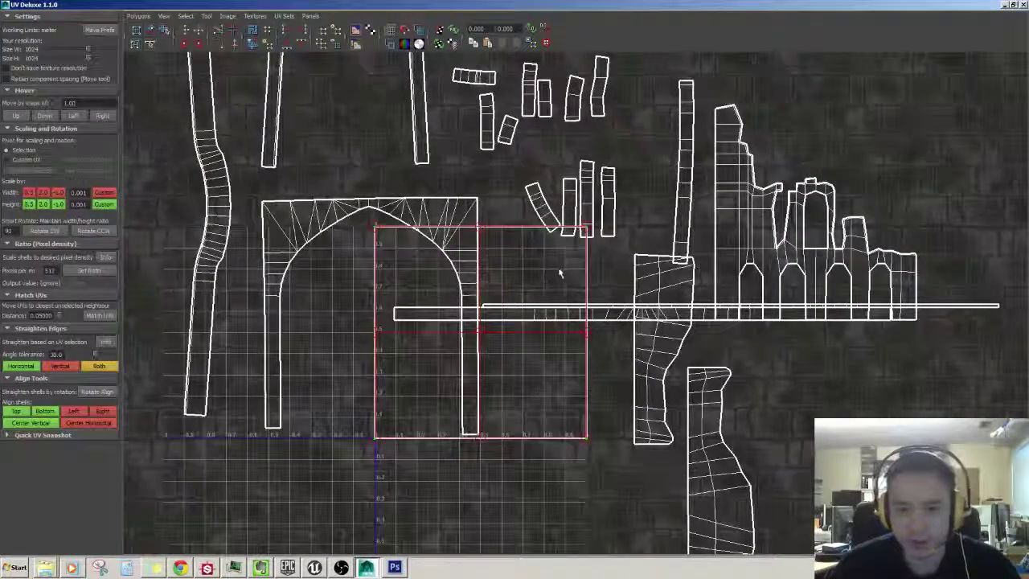
key(w)
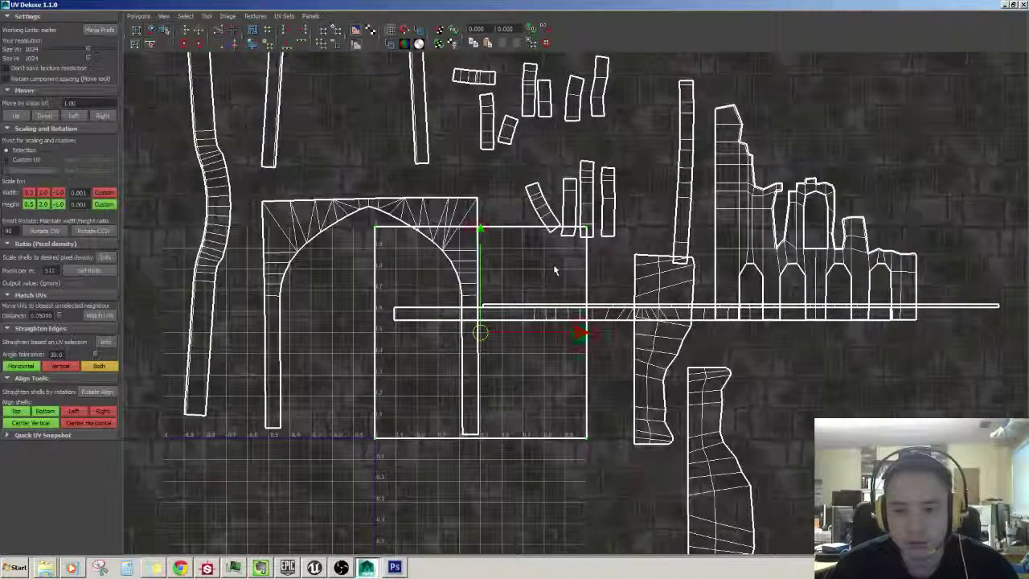
click(554, 270)
scroll(554, 270, down, 10)
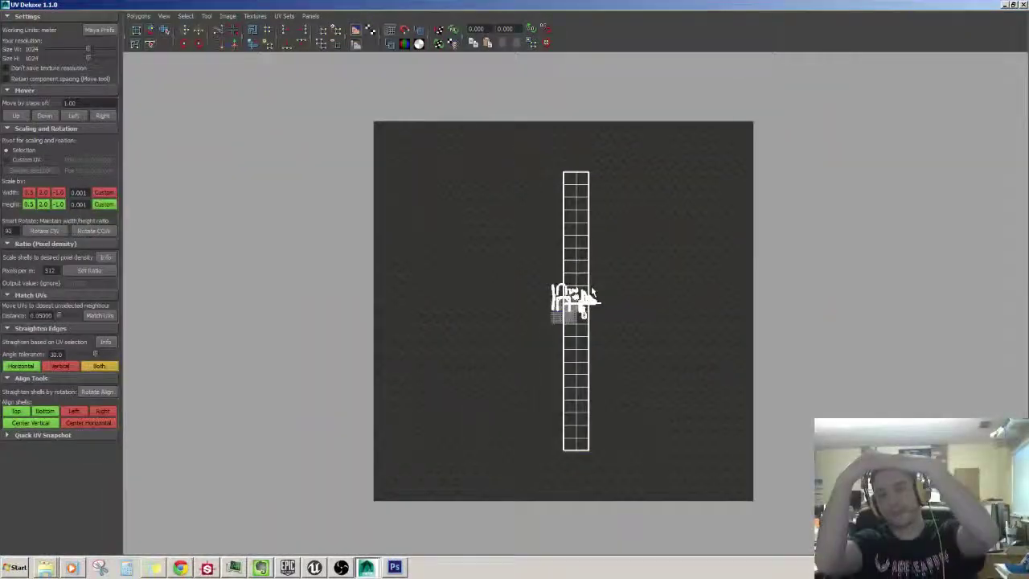
Step: Select all UVs of the sewn ladder-shaped bevel strip shell
scroll(590, 294, up, 4)
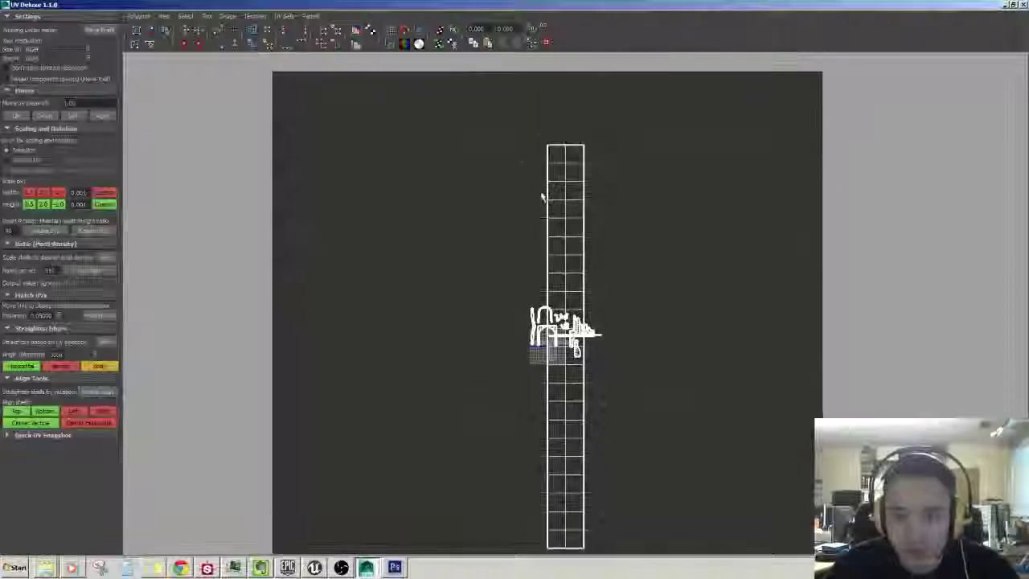
click(567, 214)
alt+right_drag(598, 251, 616, 265)
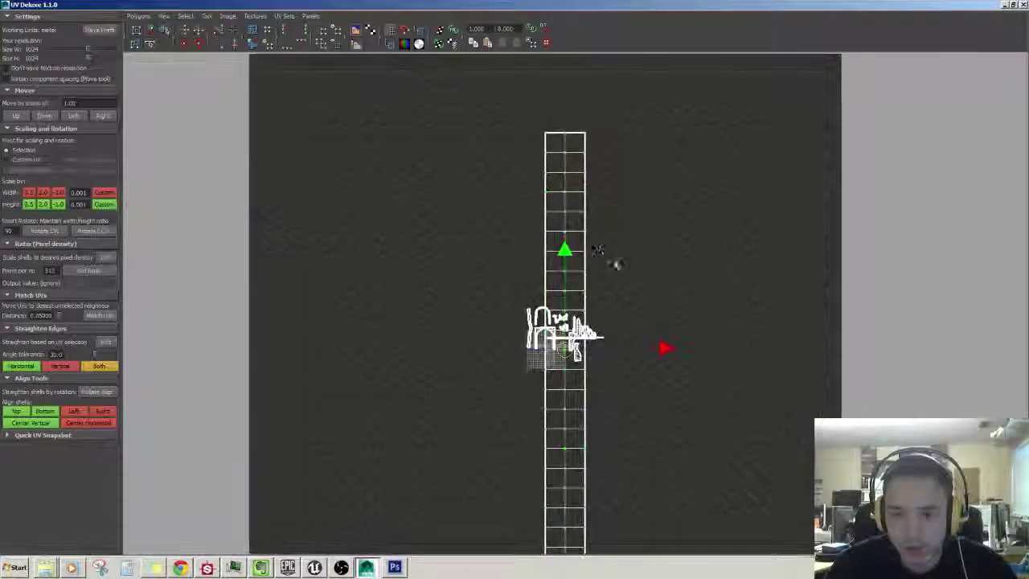
click(570, 199)
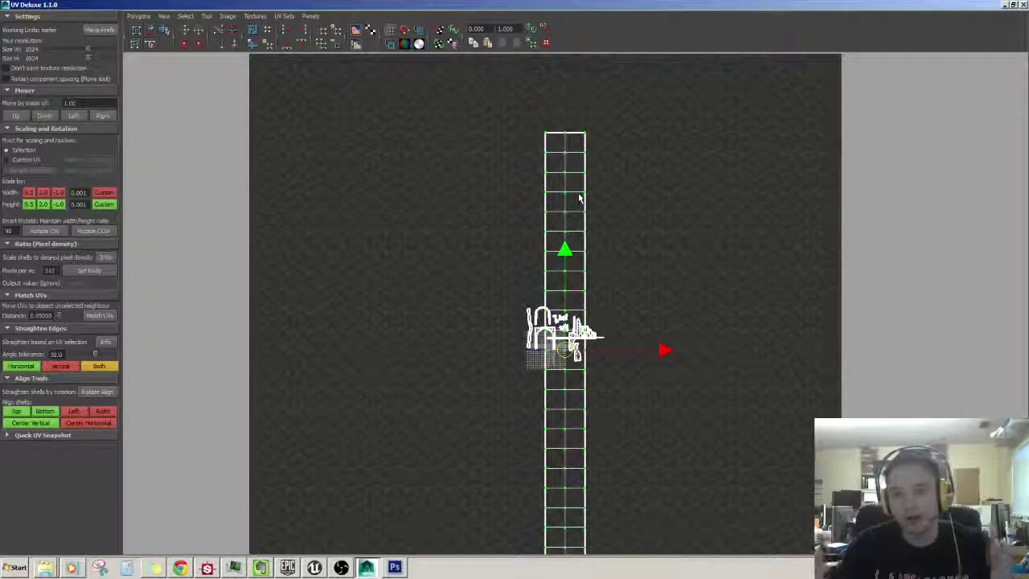
Step: Examine the sewn bevel strip shell's stacked squares along its length and against the mesh's other UV shells
scroll(604, 173, up, 3)
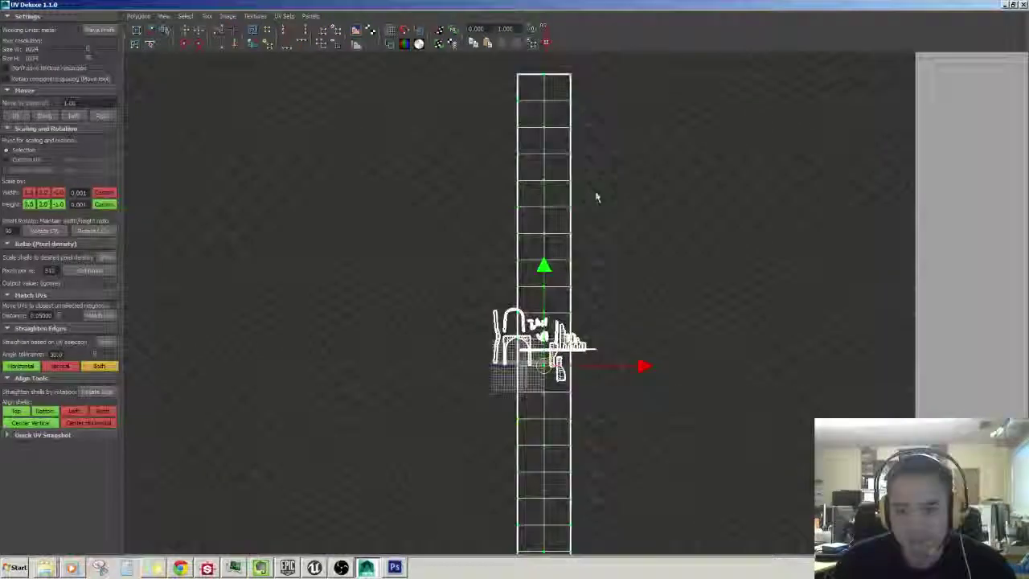
alt+middle_drag(562, 130, 578, 273)
scroll(598, 306, up, 1)
alt+middle_drag(596, 311, 583, 250)
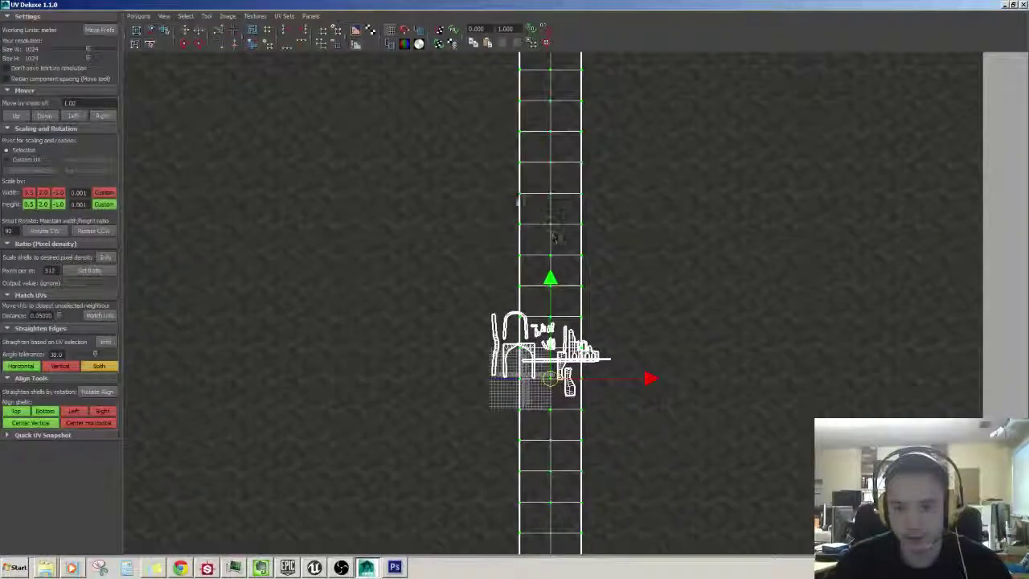
alt+middle_drag(658, 242, 625, 163)
scroll(627, 173, down, 4)
alt+middle_drag(693, 302, 645, 348)
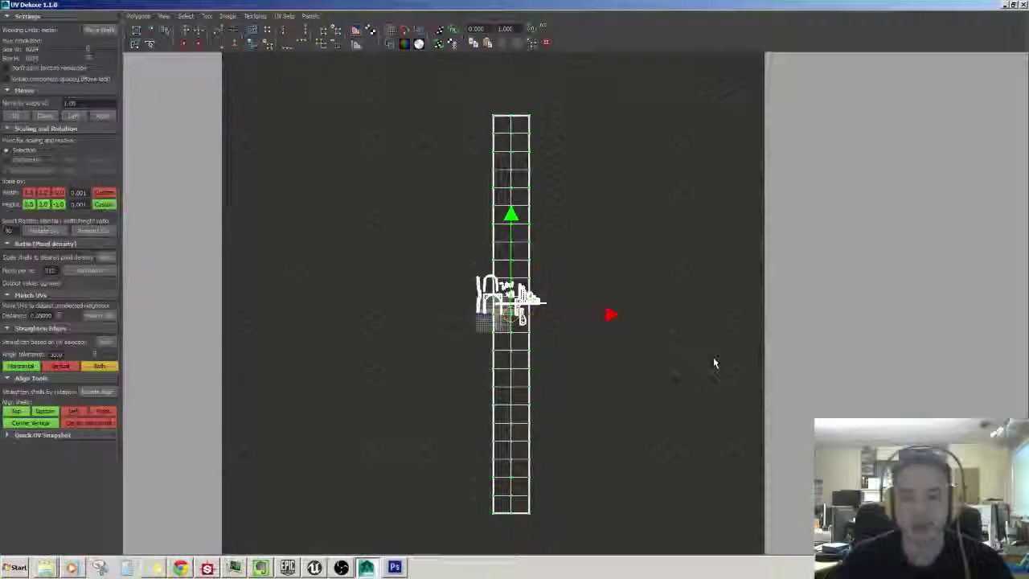
scroll(572, 248, up, 5)
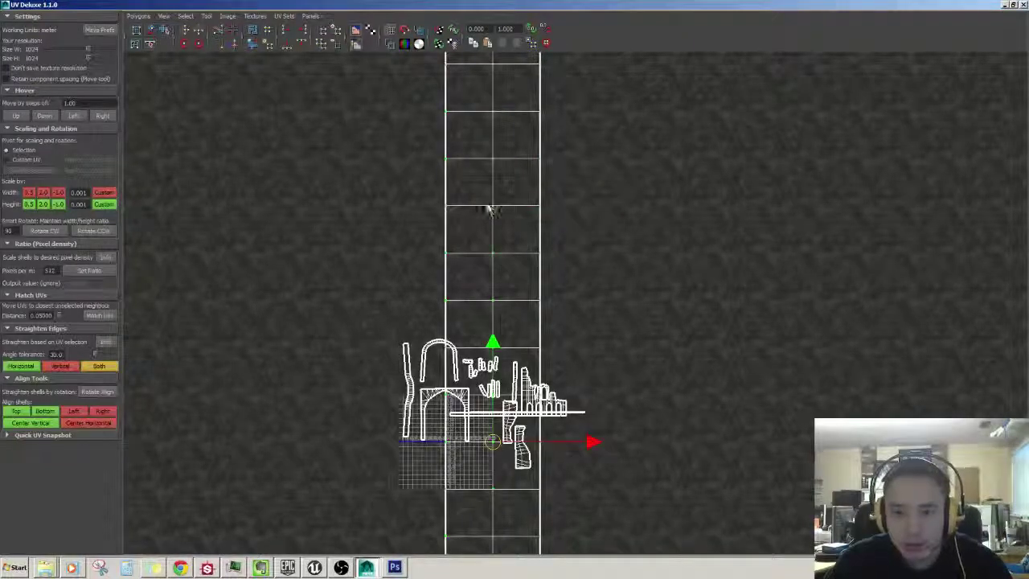
mouse_move(617, 250)
alt+middle_down()
mouse_move(630, 190)
mouse_move(627, 250)
alt+middle_up()
scroll(641, 308, down, 1)
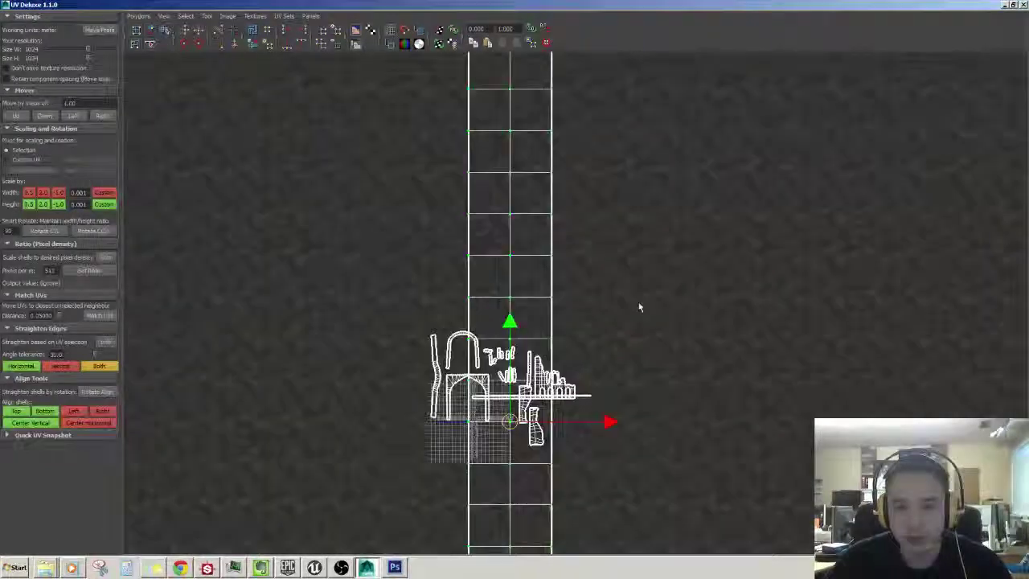
scroll(623, 319, up, 3)
scroll(620, 320, up, 1)
alt+middle_drag(572, 176, 618, 353)
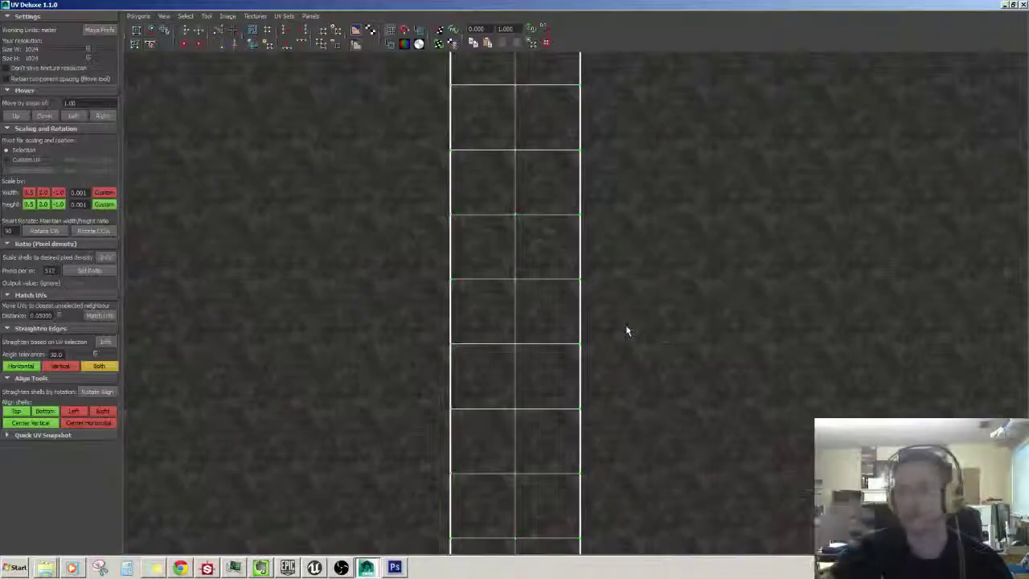
scroll(622, 301, down, 1)
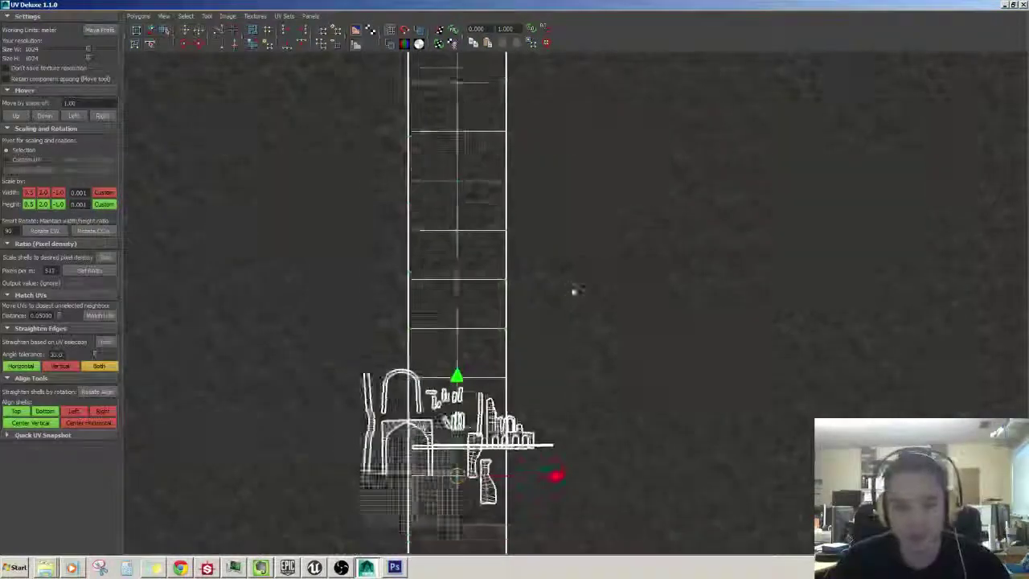
Step: Unfold the bevel strip shell's UVs with the vertical constraint and unselected UVs pinned
scroll(611, 313, up, 3)
alt+middle_drag(637, 328, 682, 354)
alt+right_drag(682, 353, 624, 241)
alt+middle_drag(625, 241, 576, 237)
alt+right_drag(576, 236, 546, 279)
shift+right_drag(528, 167, 523, 234)
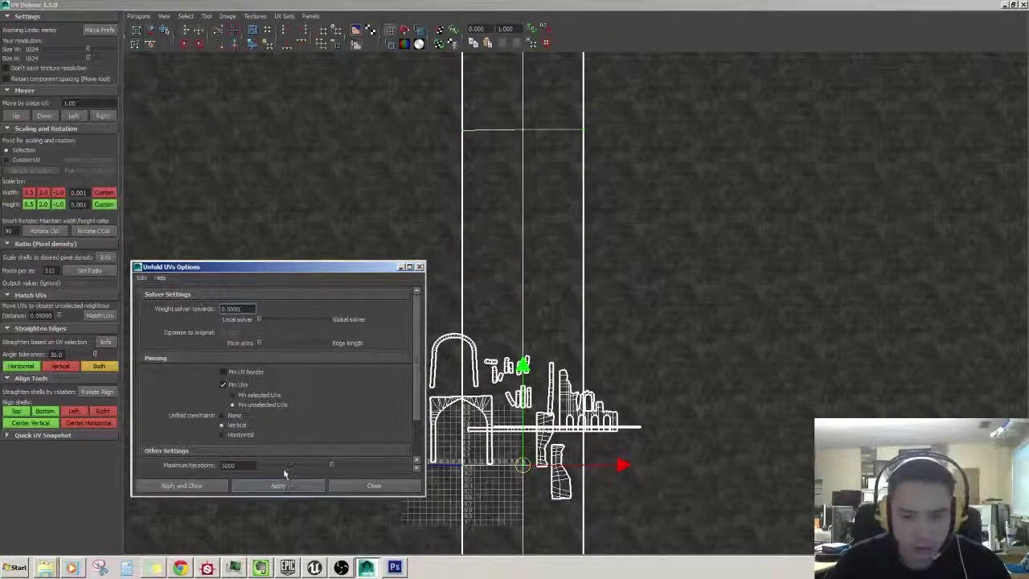
click(374, 485)
Step: Rotate the unfolded bevel strip shell 90° to lie horizontally and scale it to 512 pixels per metre
alt+middle_drag(744, 314, 679, 129)
alt+right_drag(679, 129, 567, 252)
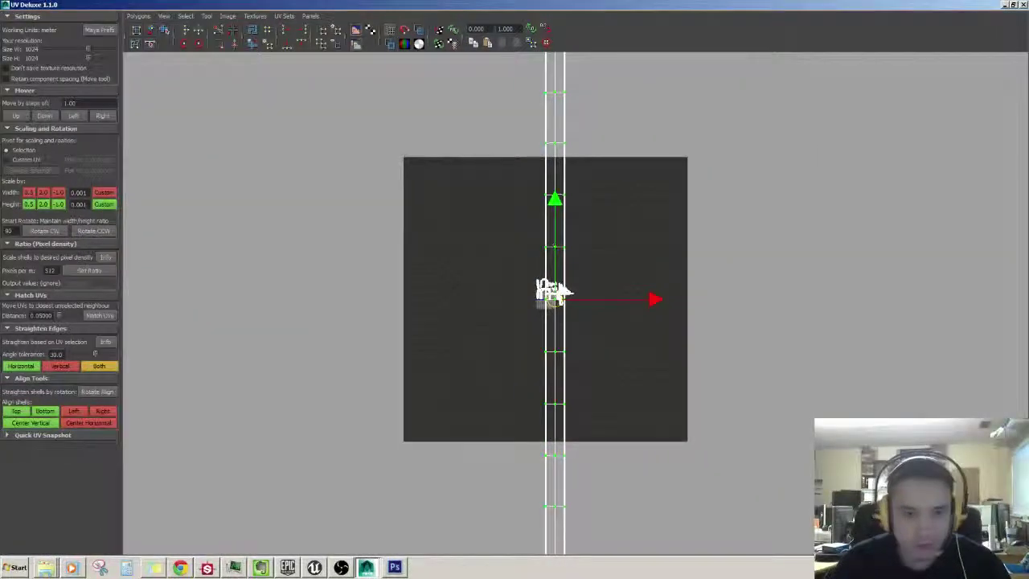
alt+right_drag(551, 290, 639, 323)
alt+middle_drag(638, 323, 650, 334)
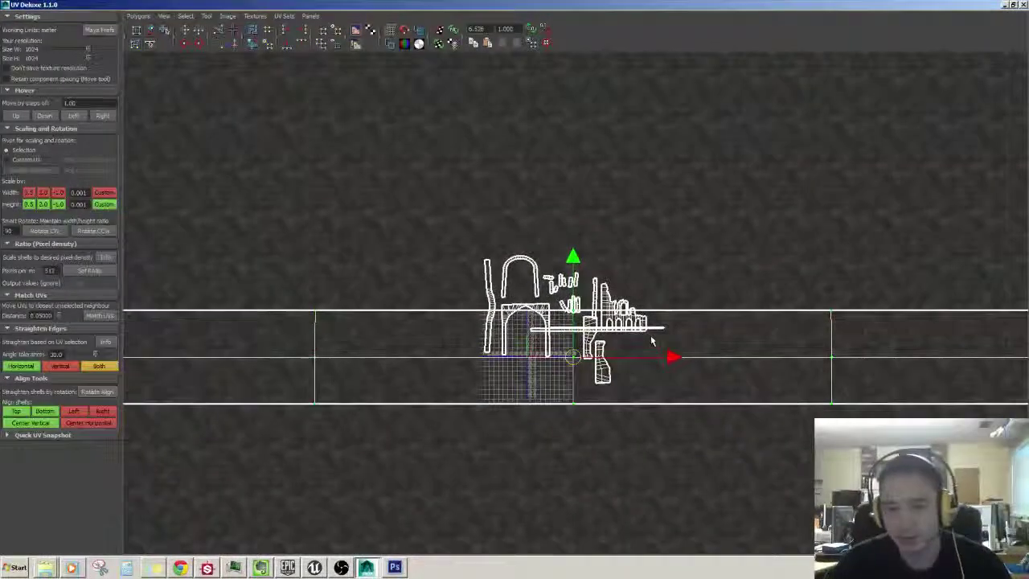
alt+right_drag(661, 392, 627, 325)
alt+middle_drag(657, 324, 677, 291)
alt+right_drag(677, 292, 665, 281)
click(90, 271)
alt+right_drag(514, 337, 627, 345)
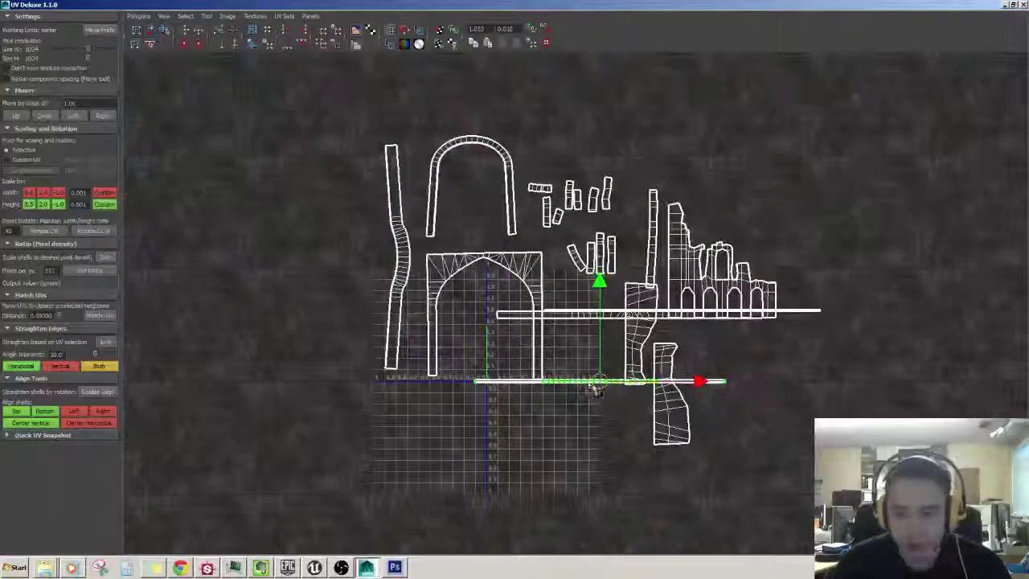
Step: Move the horizontal bevel strip shell up to just above the other long straightened strips
alt+right_drag(593, 388, 710, 369)
alt+right_drag(563, 369, 787, 436)
alt+middle_drag(788, 437, 673, 431)
drag(701, 420, 700, 308)
alt+middle_drag(700, 308, 631, 321)
alt+right_drag(575, 326, 615, 343)
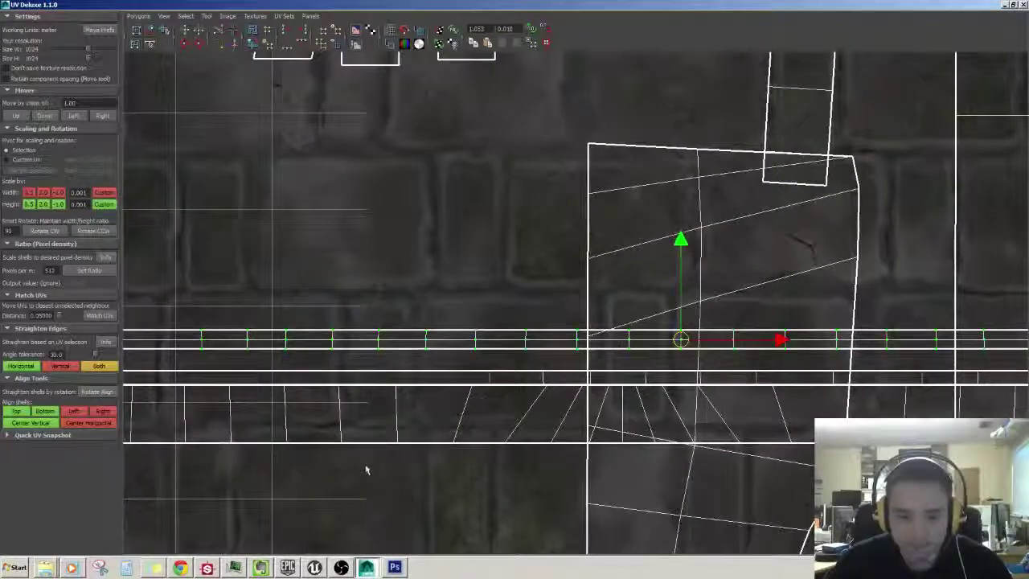
click(1004, 5)
Step: Select the narrow bevel strip's faces around the inner arch and assign them the banded stone trim material next to Stone_BrickA
alt+drag(434, 258, 482, 265)
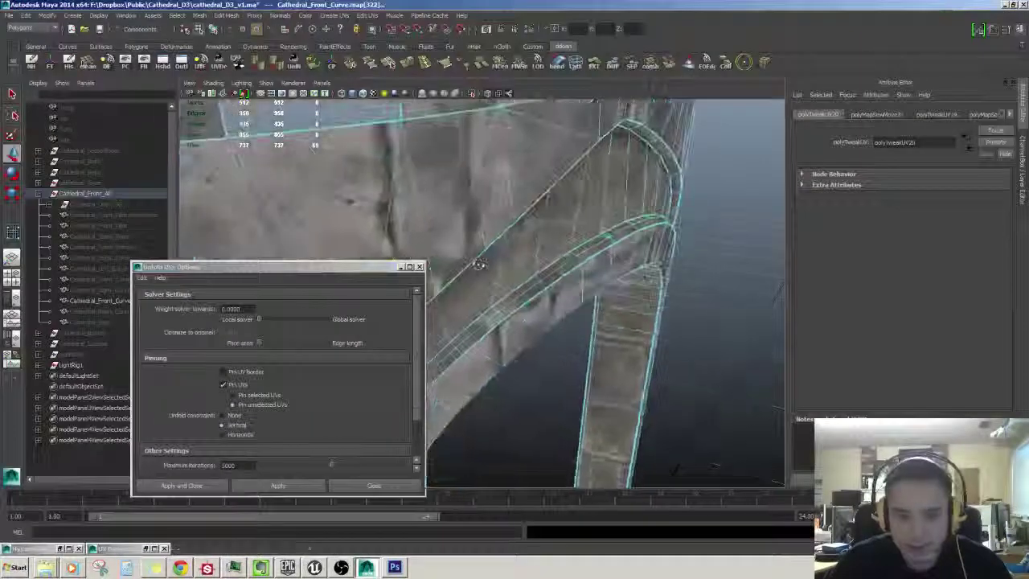
alt+right_drag(482, 264, 512, 249)
alt+middle_drag(511, 249, 413, 229)
alt+right_drag(498, 247, 402, 254)
alt+drag(402, 254, 514, 314)
key(F11)
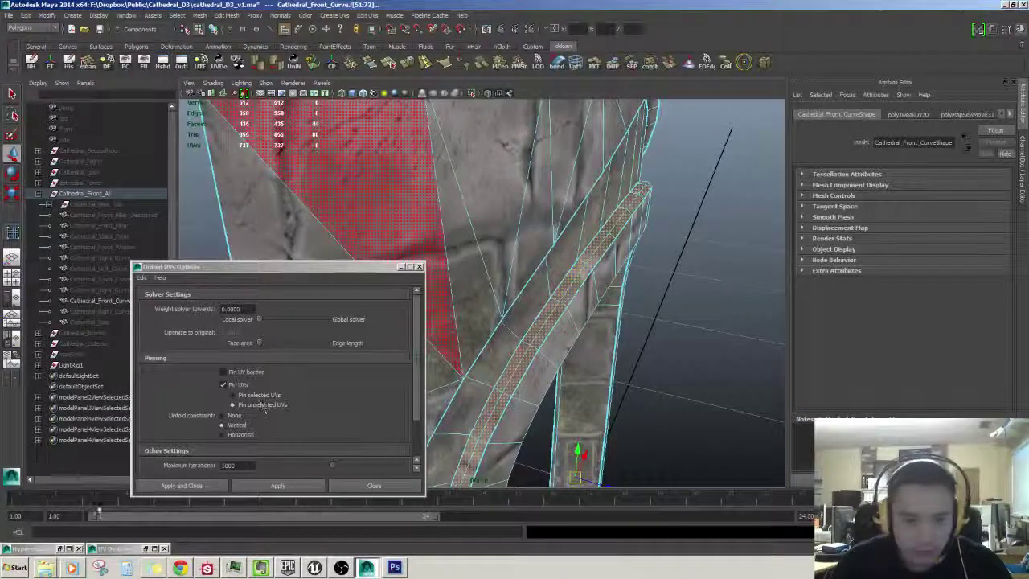
click(38, 549)
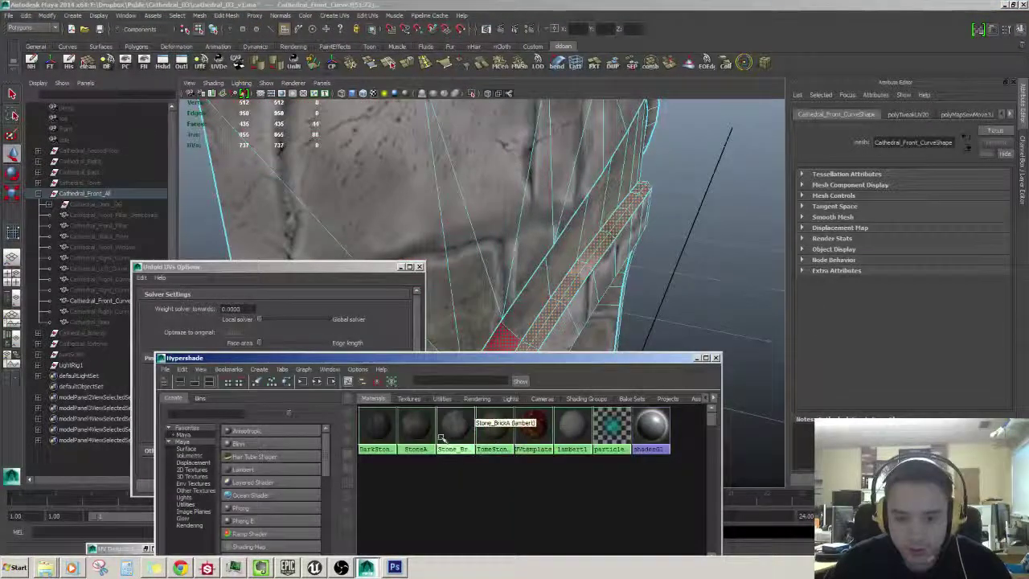
right_drag(486, 420, 489, 395)
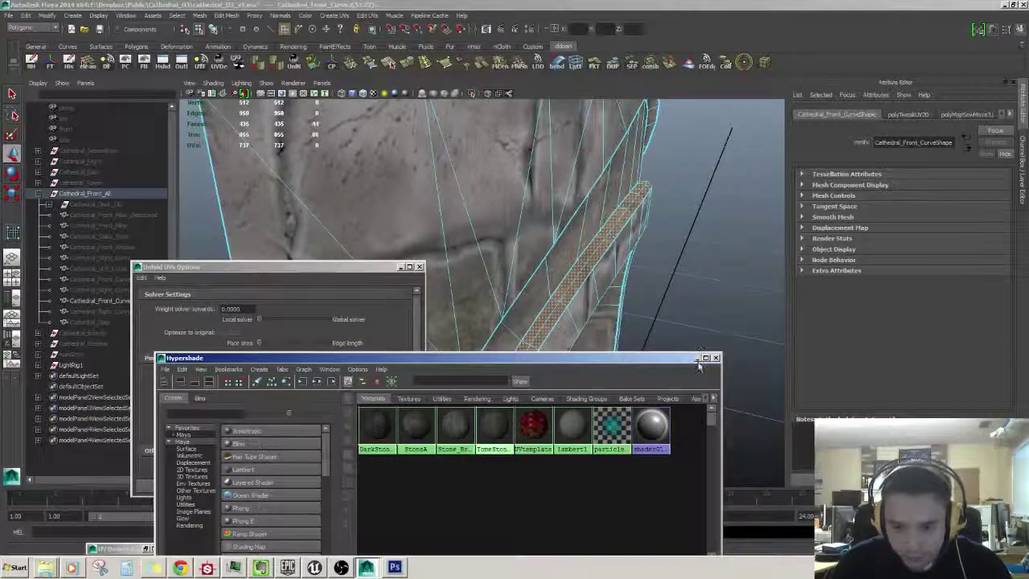
click(697, 359)
Step: Deselect the mesh to inspect the bevel strip's new material, and reselect the strip's loop of faces
scroll(643, 313, up, 3)
key(F8)
click(687, 315)
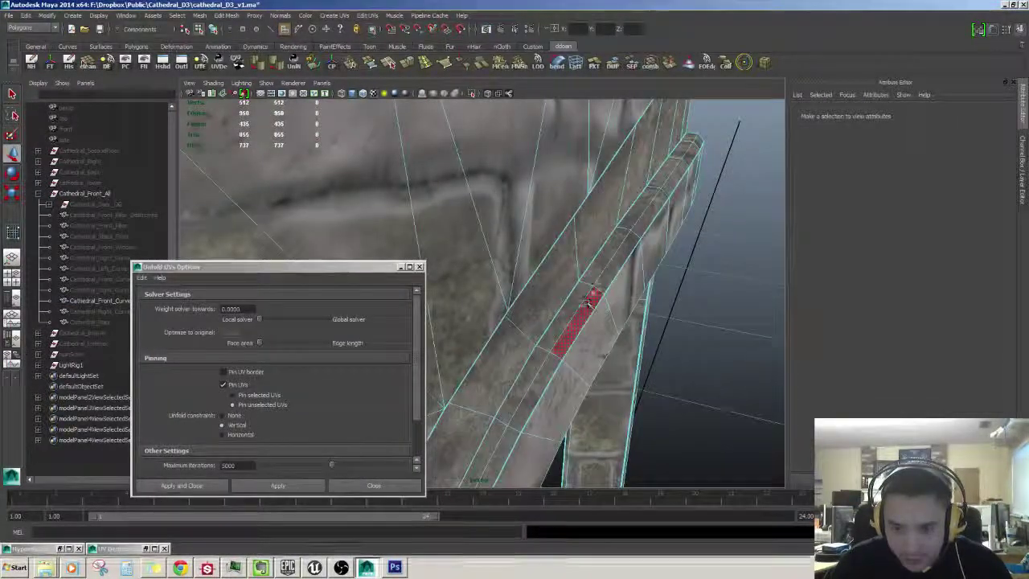
double_click(593, 296)
alt+drag(593, 297, 314, 455)
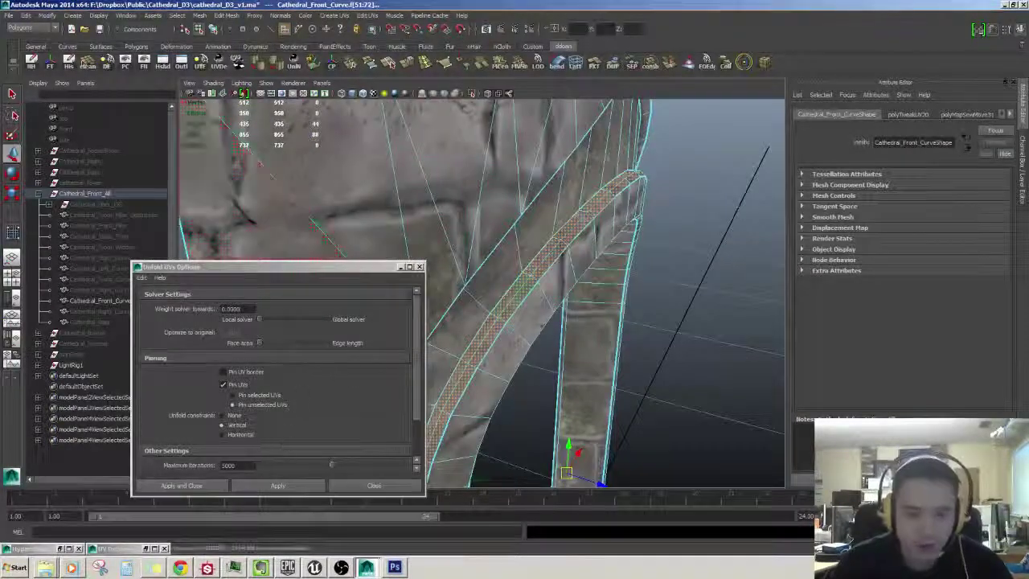
mouse_move(494, 265)
alt+mouse_down()
mouse_move(483, 257)
mouse_move(498, 273)
alt+mouse_up()
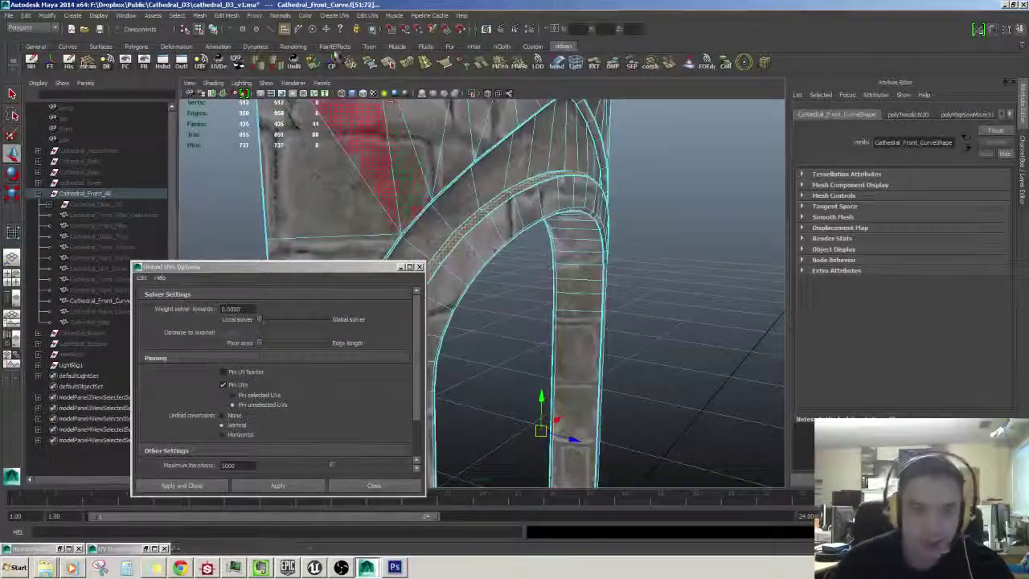
Step: Move the bevel strip's UV shell down onto the texture band directly above the wider straightened strip, and return to the model
click(124, 550)
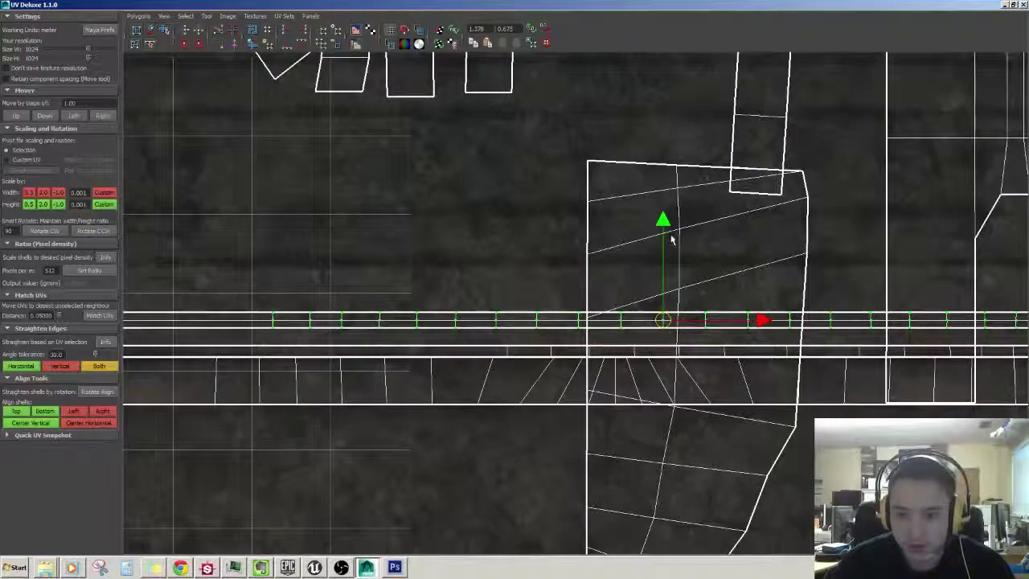
drag(660, 228, 643, 252)
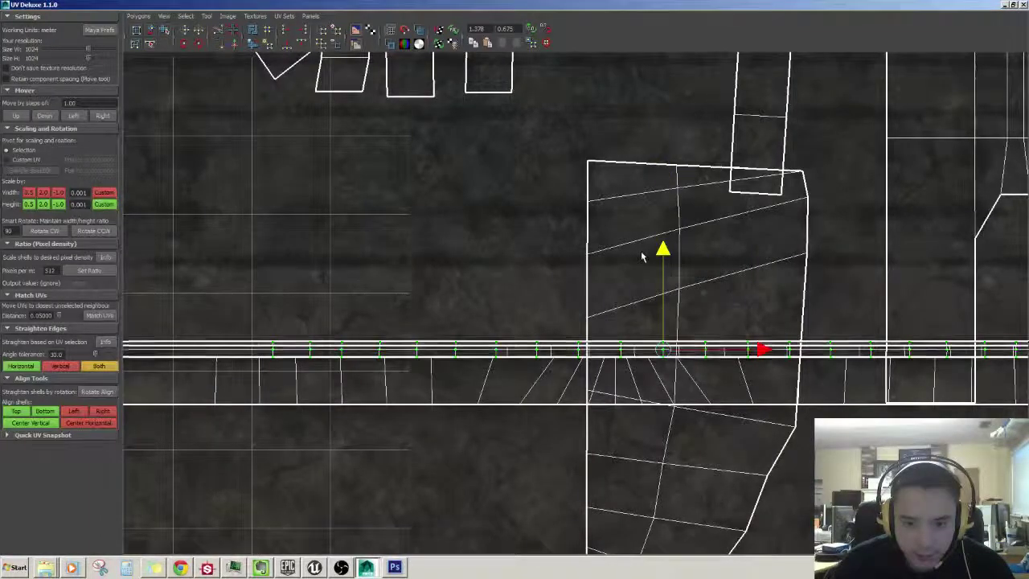
alt+middle_drag(547, 246, 551, 240)
click(1005, 6)
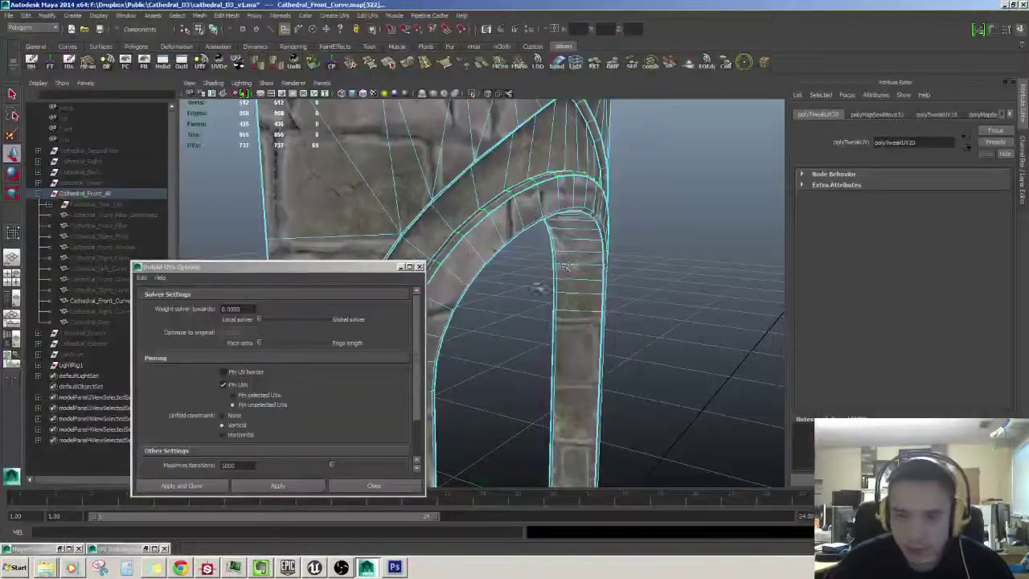
Step: Deselect the mesh and examine the stone texturing on the front arch wall and its bevel strip from several angles
alt+drag(539, 286, 565, 302)
right_drag(564, 301, 610, 273)
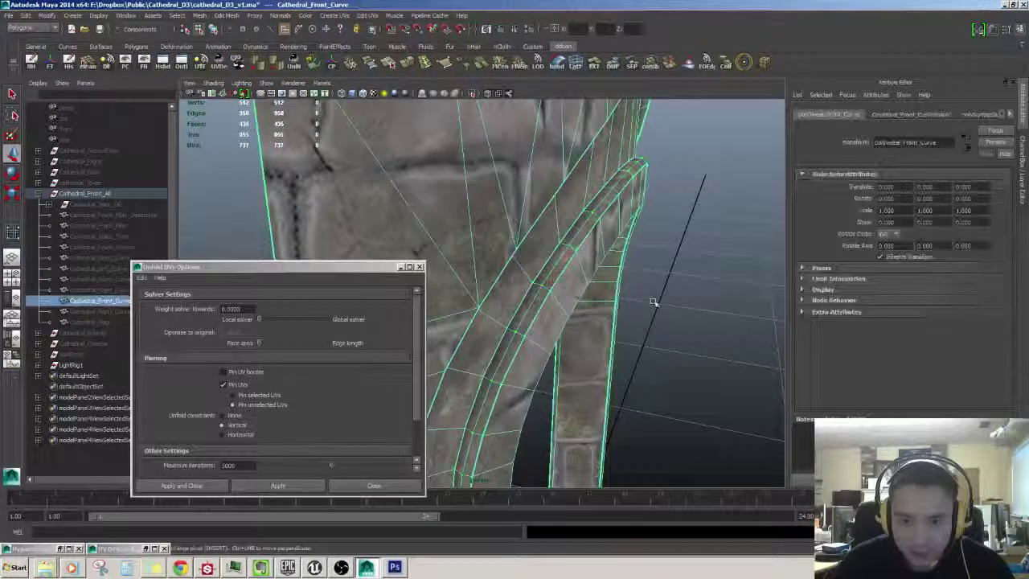
click(659, 301)
scroll(670, 300, down, 5)
alt+drag(670, 299, 521, 325)
scroll(671, 275, down, 3)
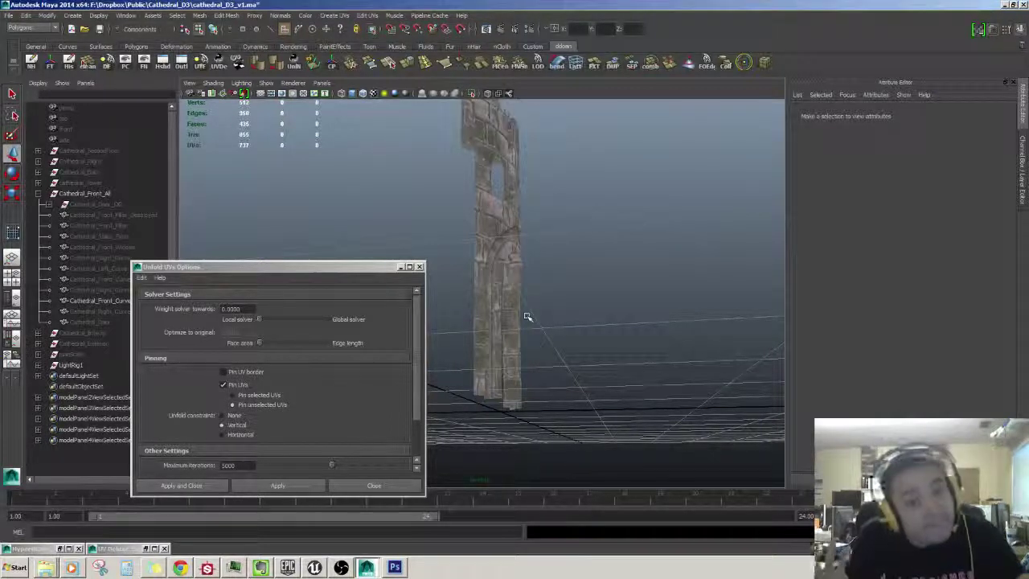
alt+drag(527, 316, 466, 342)
scroll(531, 325, up, 5)
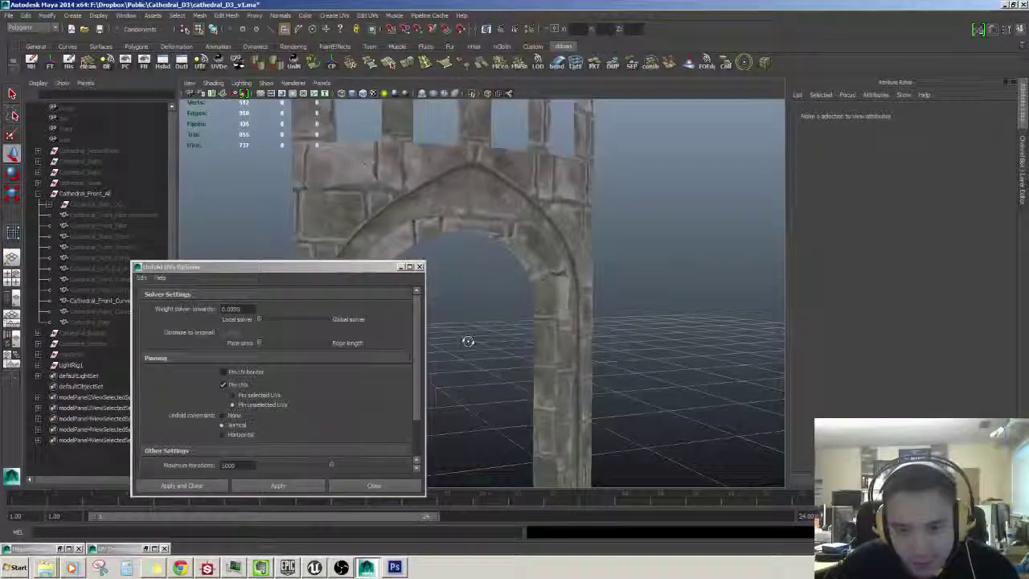
alt+middle_drag(466, 342, 603, 341)
alt+drag(546, 275, 507, 228)
Step: Restore the face selection on the innermost arch band and assign it the banded stone trim material next to the stone brick material
key(ctrl+z)
key(ctrl+z)
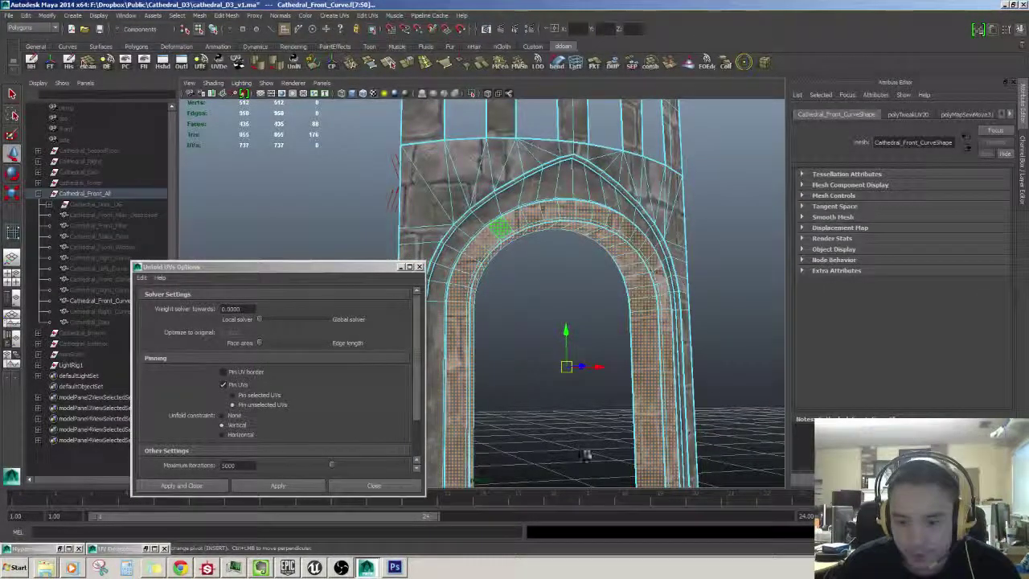
alt+drag(596, 471, 397, 306)
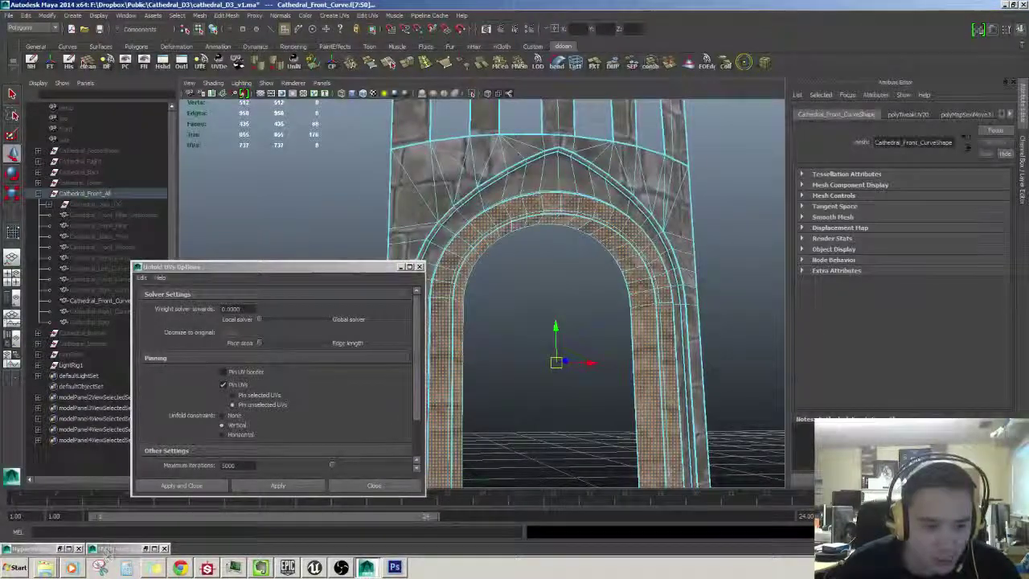
double_click(32, 549)
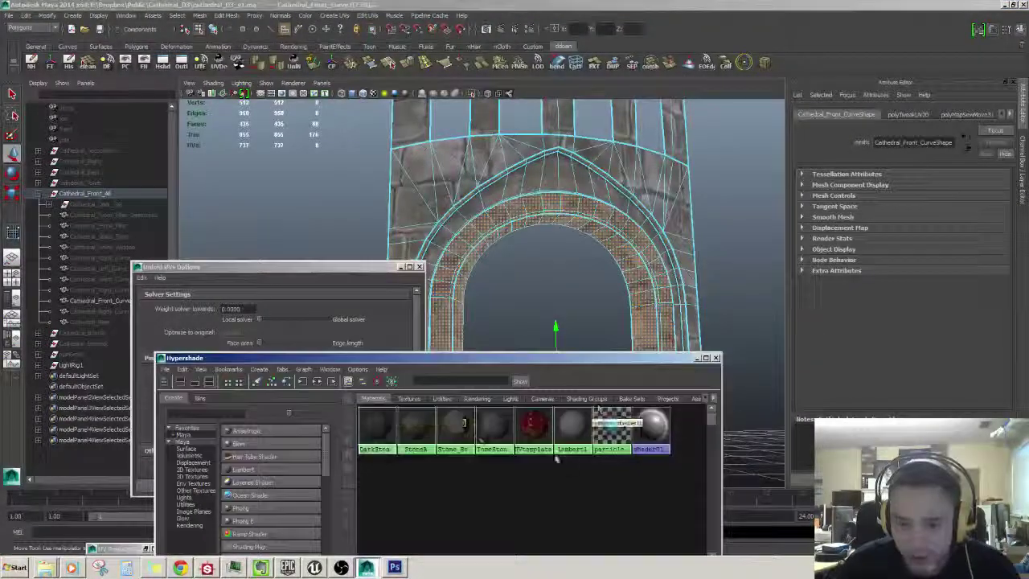
right_drag(492, 531, 493, 522)
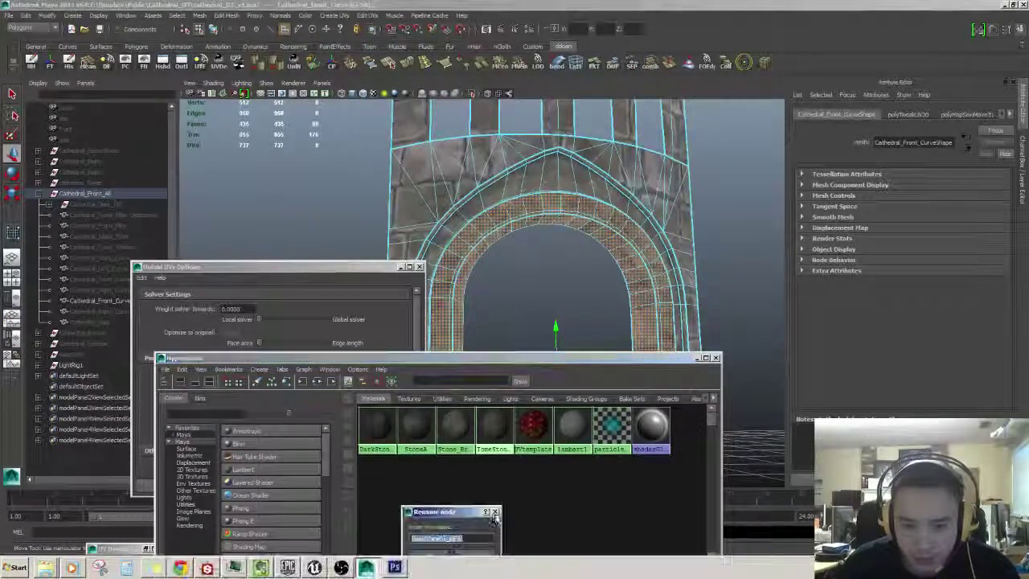
click(494, 512)
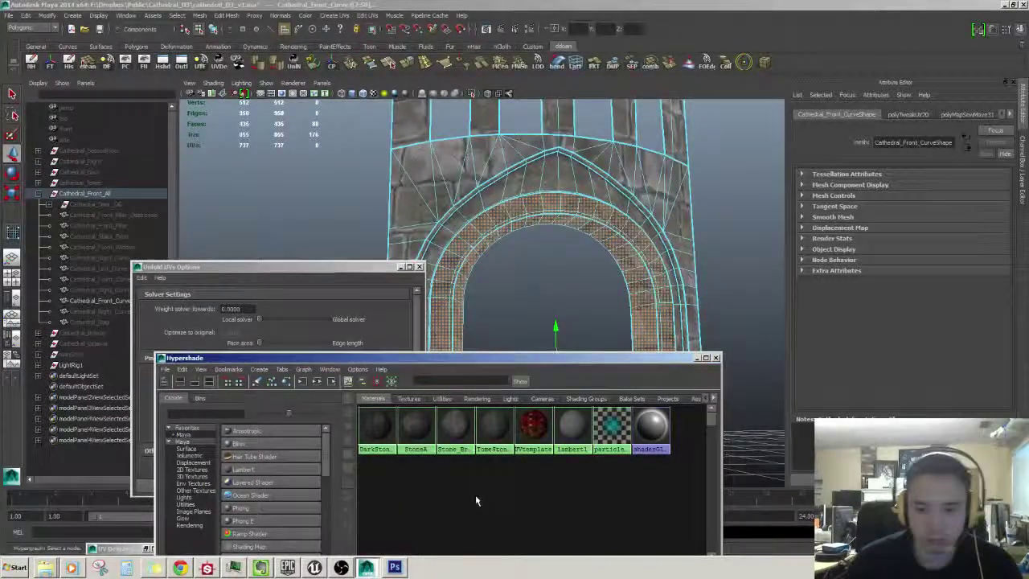
click(697, 358)
Step: Examine the innermost band's selected faces on the model and its arch-shaped shell over the texture in the UV editor
scroll(587, 289, up, 5)
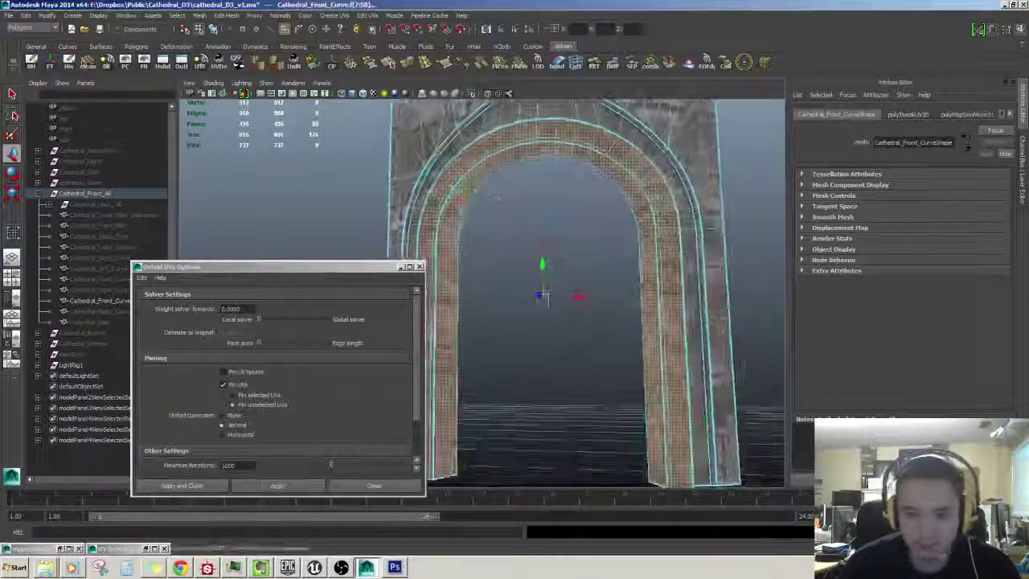
scroll(589, 291, down, 5)
alt+drag(555, 265, 465, 204)
scroll(530, 241, down, 3)
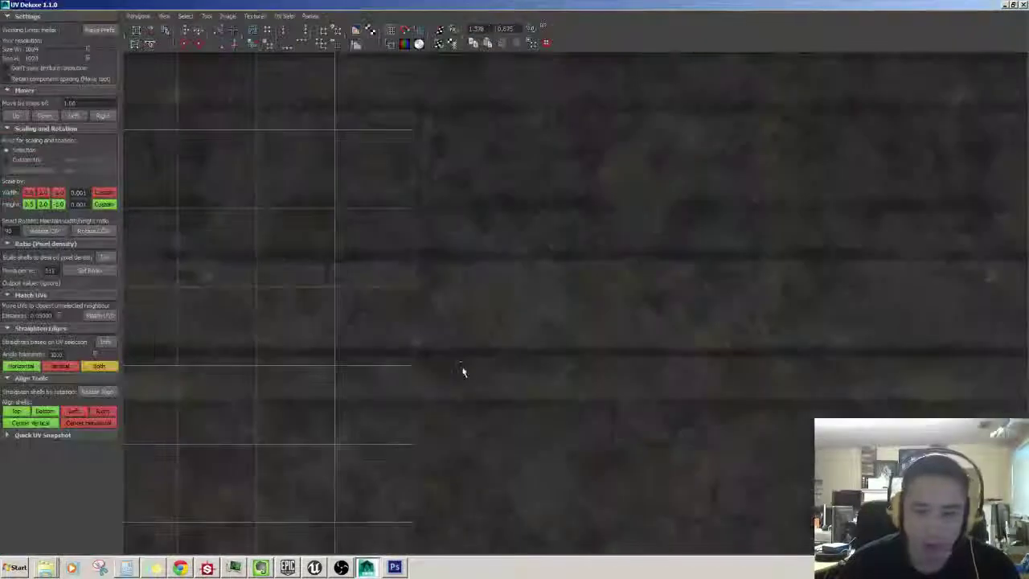
scroll(408, 349, down, 3)
scroll(493, 375, down, 2)
alt+middle_drag(474, 322, 675, 535)
scroll(546, 383, up, 2)
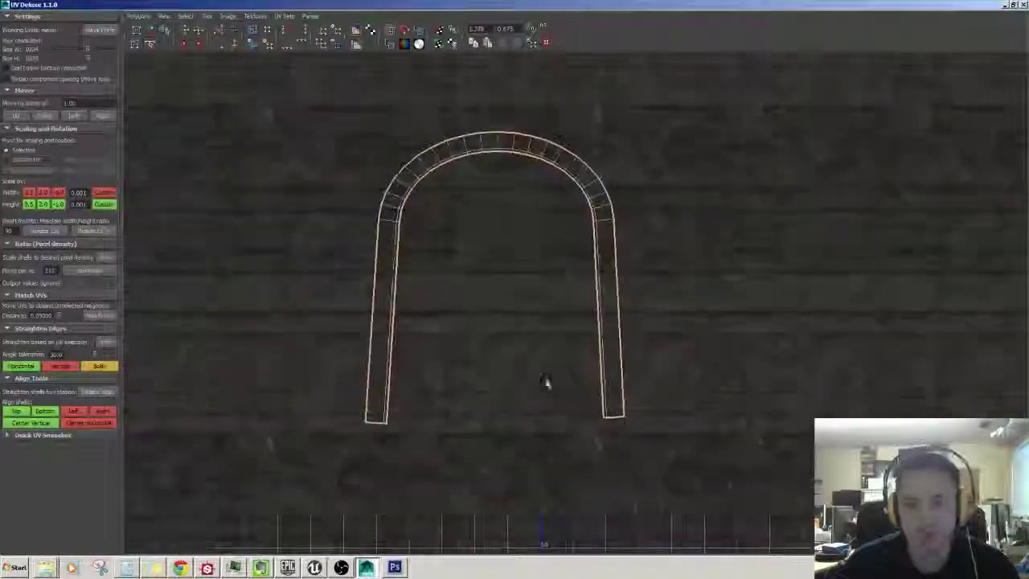
alt+middle_drag(547, 383, 537, 450)
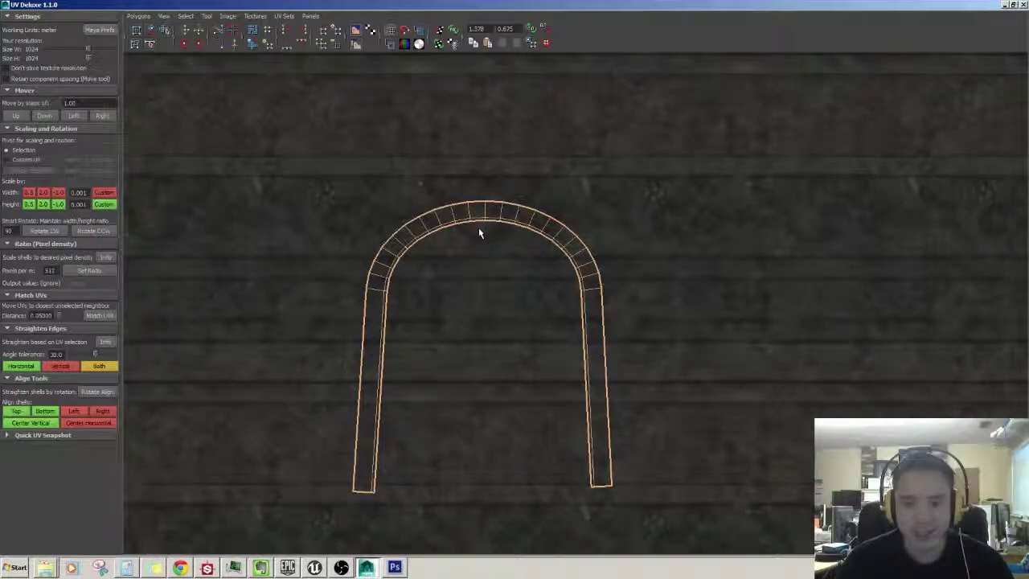
Step: Unitize the innermost band's UVs so each face fills the 0 to 1 texture tile, and return to the model
click(454, 225)
scroll(511, 240, down, 5)
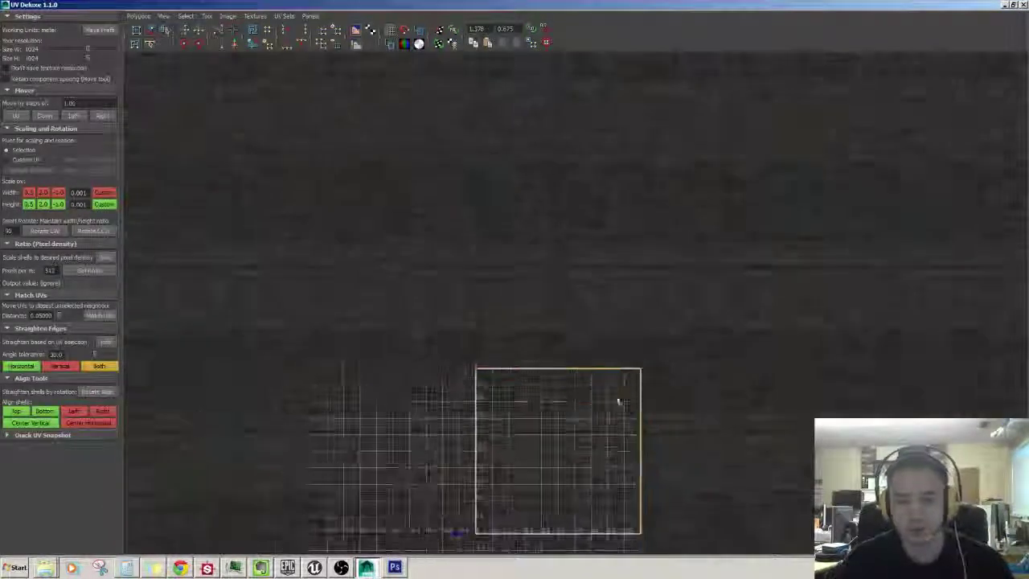
alt+middle_drag(619, 400, 509, 137)
alt+right_drag(262, 241, 489, 229)
alt+middle_drag(489, 230, 606, 377)
alt+right_drag(499, 241, 559, 236)
alt+middle_drag(559, 236, 558, 326)
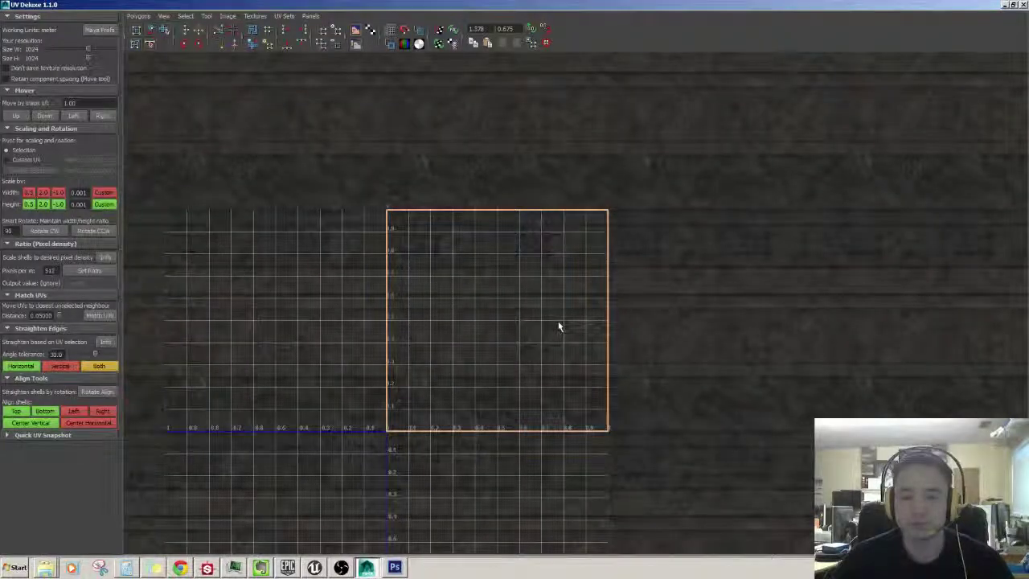
click(1003, 5)
Step: Move and sew the shared edges of the innermost band's unitized faces into one long horizontal UV grid
alt+drag(554, 284, 633, 300)
alt+right_drag(595, 297, 638, 287)
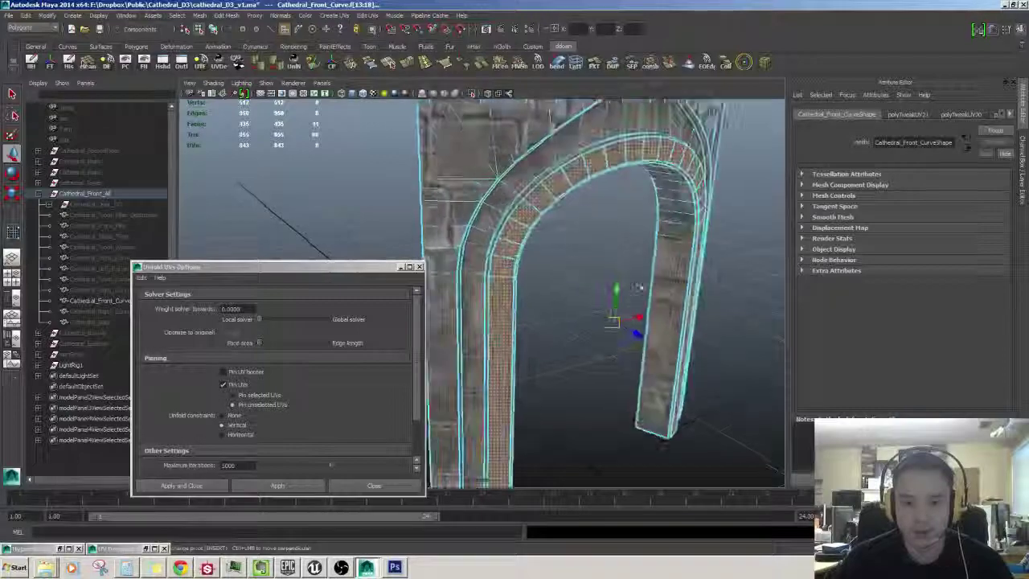
scroll(638, 291, down, 5)
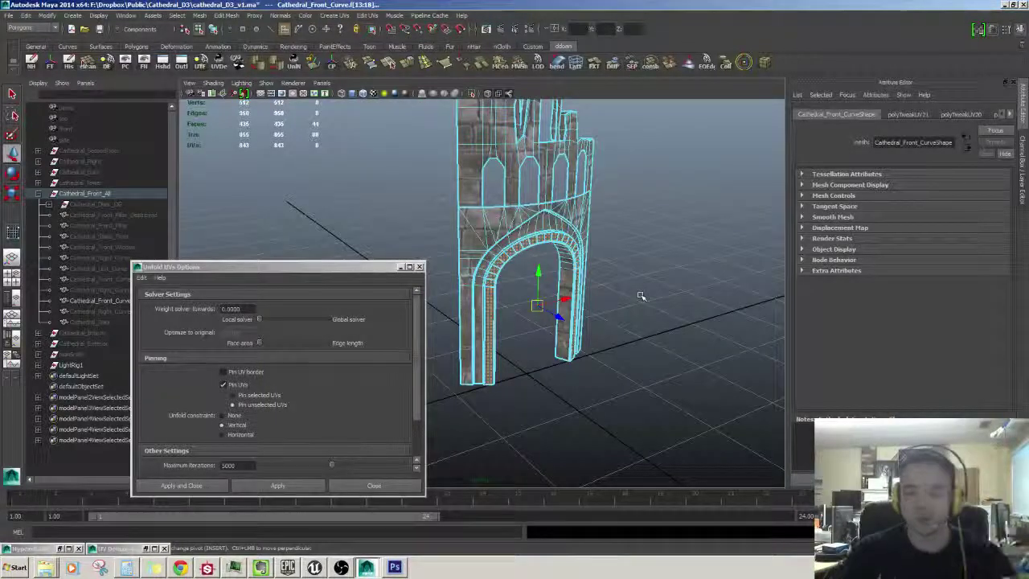
scroll(641, 295, up, 10)
alt+drag(568, 305, 571, 211)
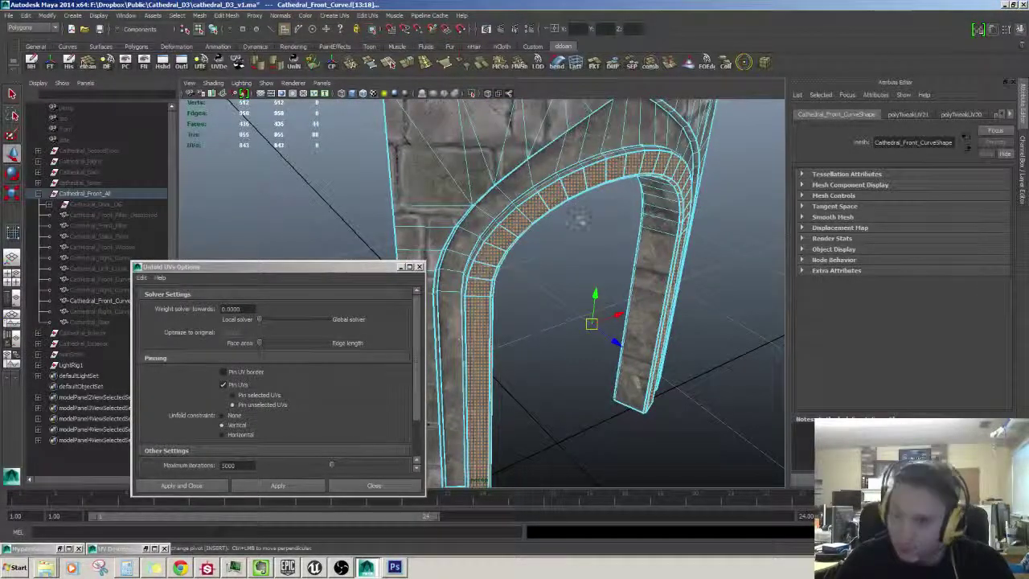
alt+drag(579, 221, 563, 265)
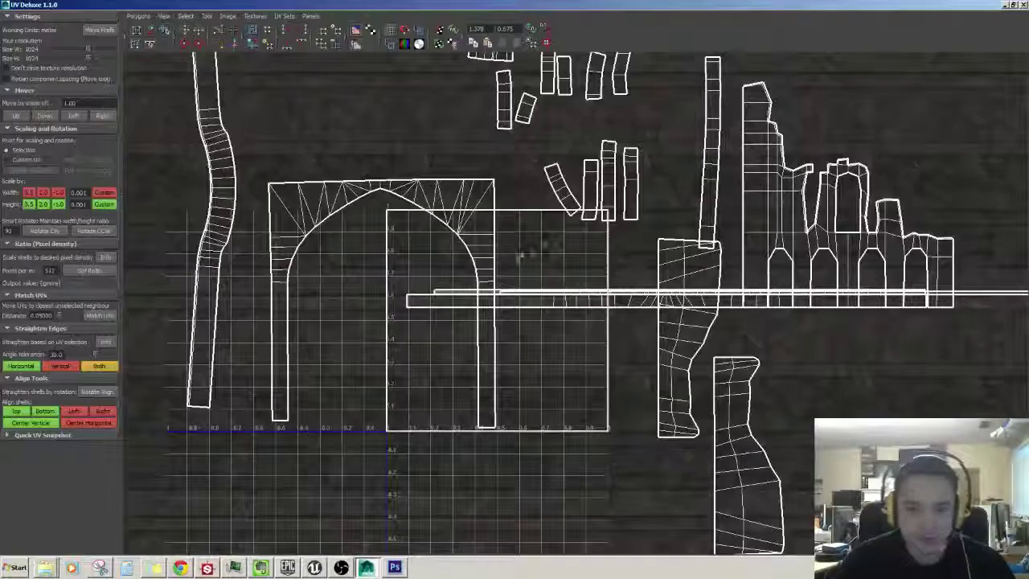
scroll(523, 251, down, 3)
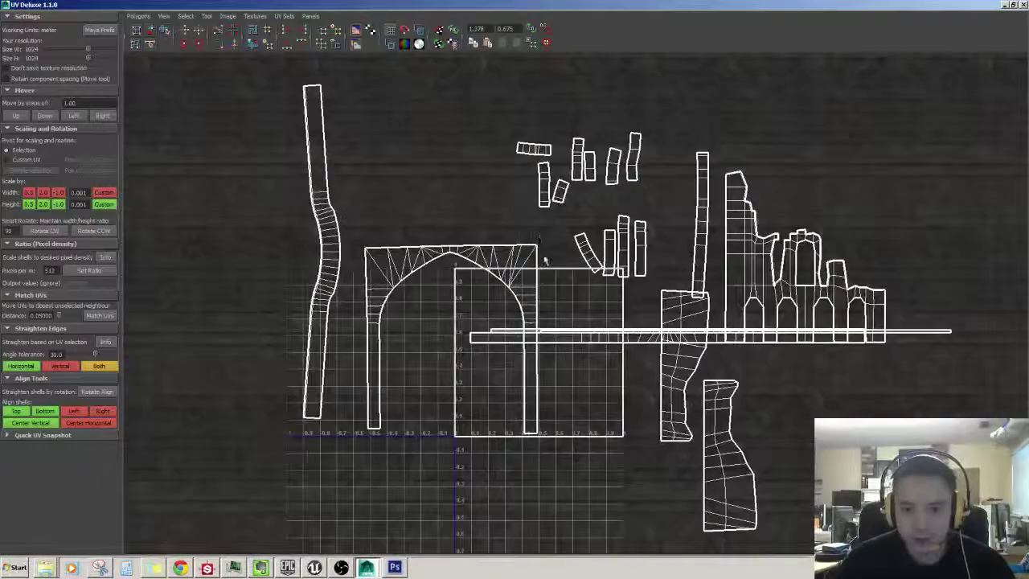
scroll(551, 230, down, 8)
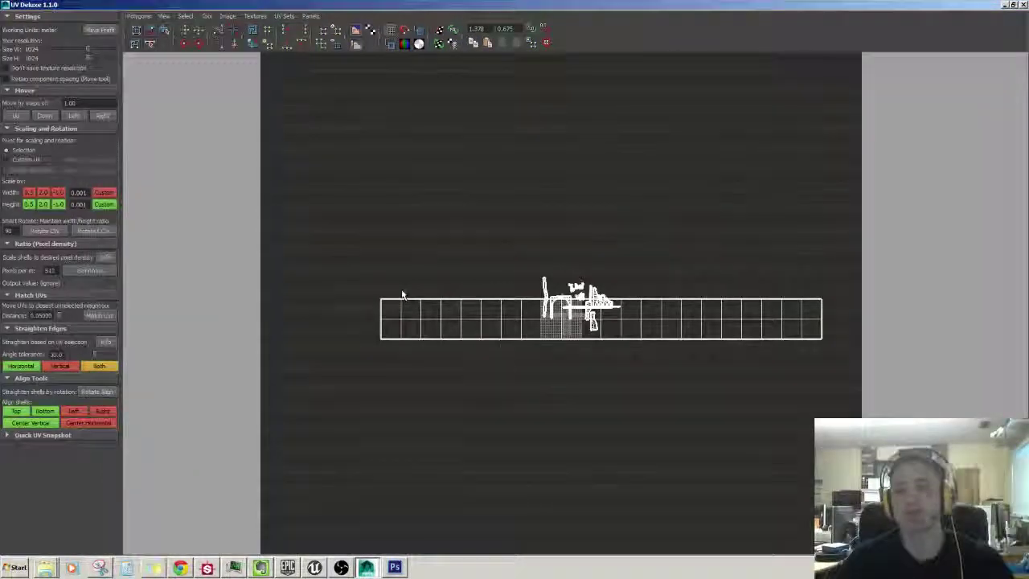
Step: Select all UVs of the long grid strip and unfold them with the horizontal constraint
key(w)
scroll(574, 329, up, 2)
scroll(715, 313, up, 3)
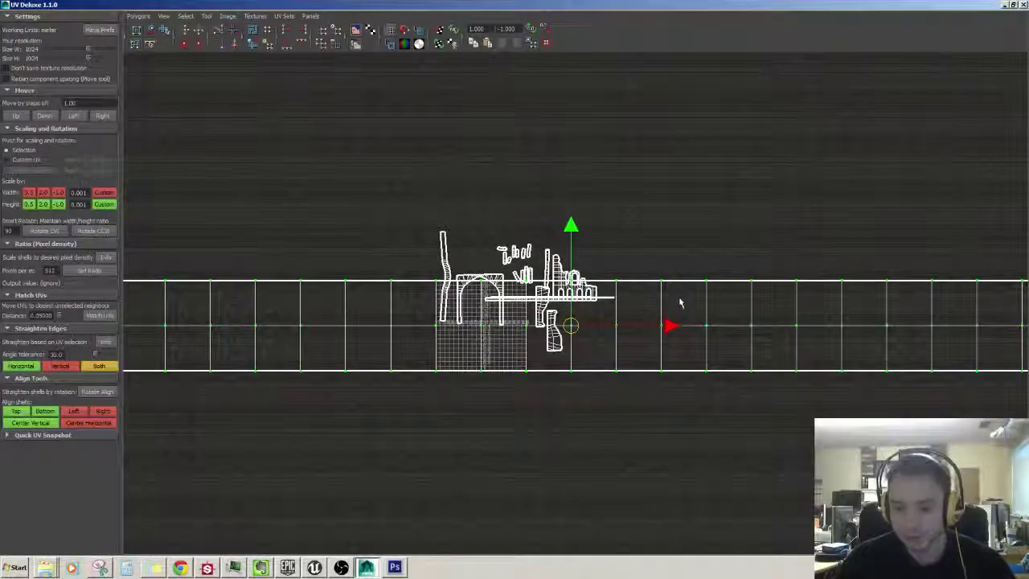
alt+middle_drag(680, 301, 654, 287)
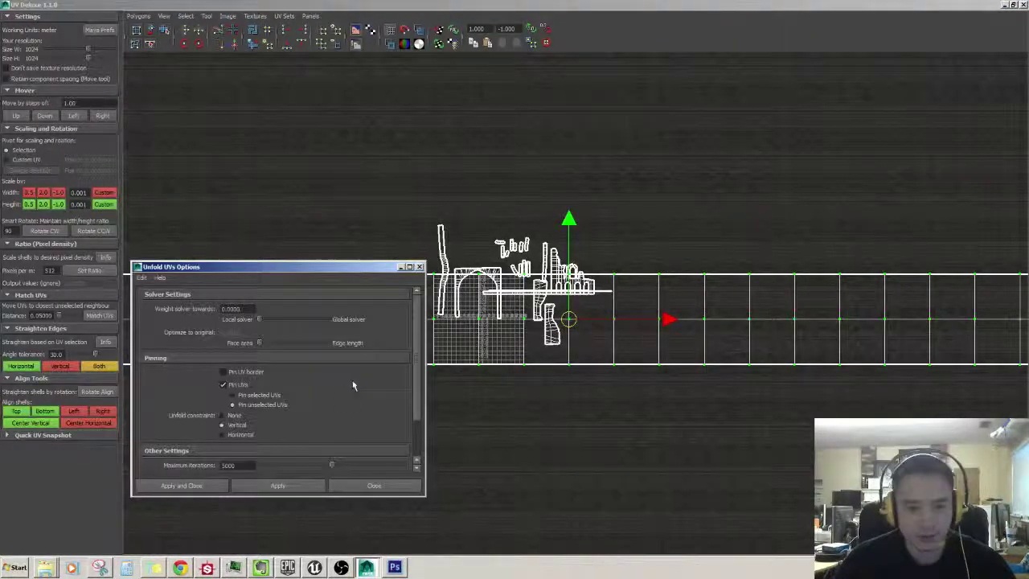
click(282, 487)
scroll(659, 422, down, 6)
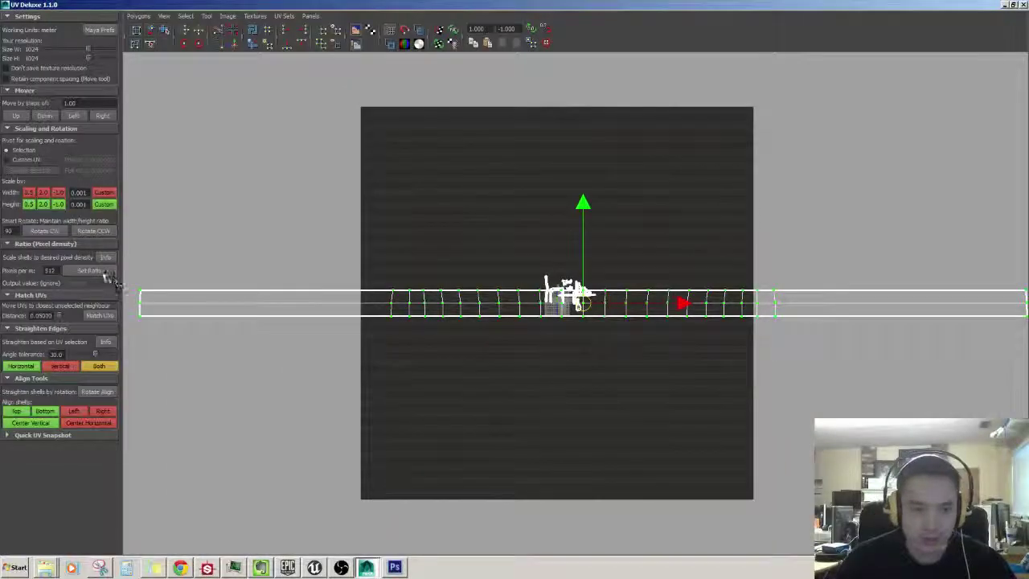
Step: Scale the strip's UV shell to a density of 512 pixels per metre and move it just below the other long horizontal strips
scroll(468, 388, up, 8)
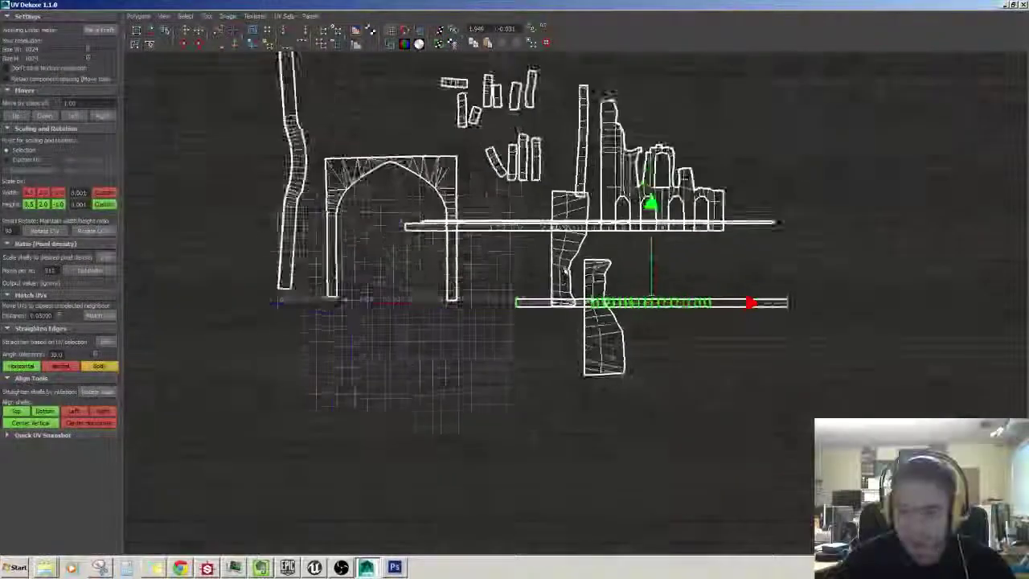
scroll(570, 271, up, 5)
alt+middle_drag(574, 269, 512, 335)
drag(651, 372, 584, 243)
scroll(589, 268, up, 2)
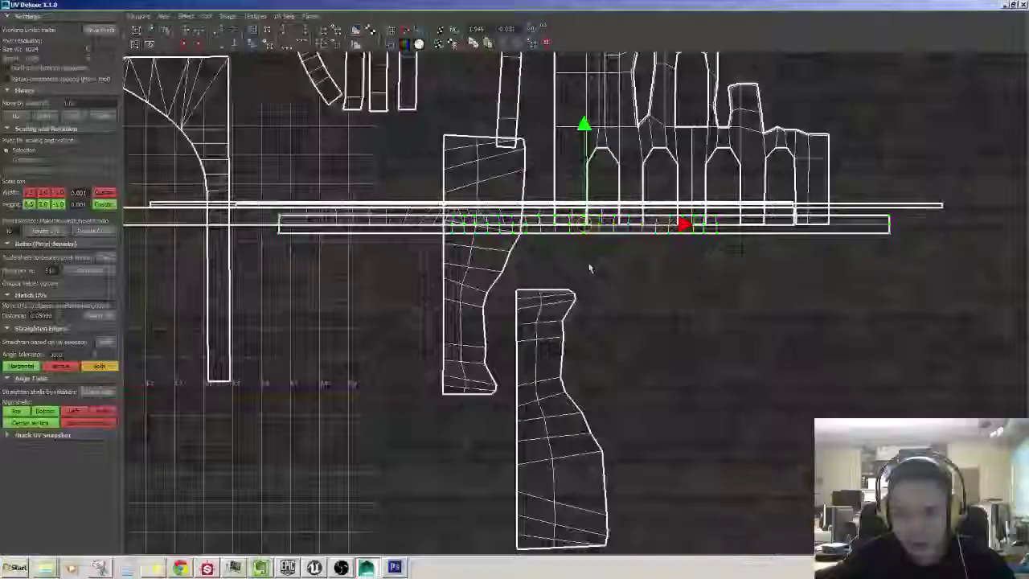
scroll(589, 268, up, 3)
alt+middle_drag(589, 268, 601, 383)
drag(592, 321, 601, 383)
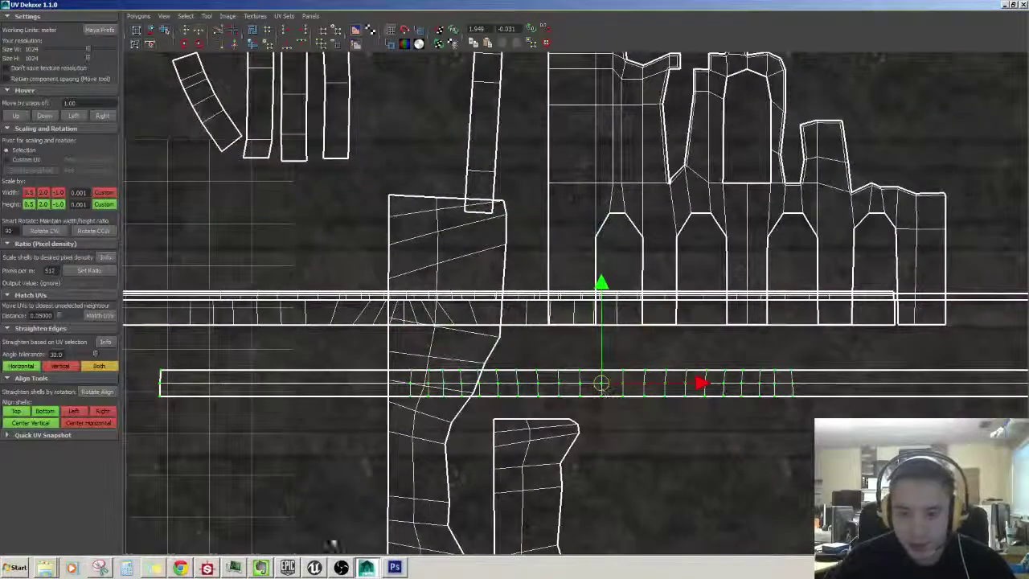
Step: Check the band's texture on the model, and unfold the strip's UVs with the vertical constraint
click(1007, 4)
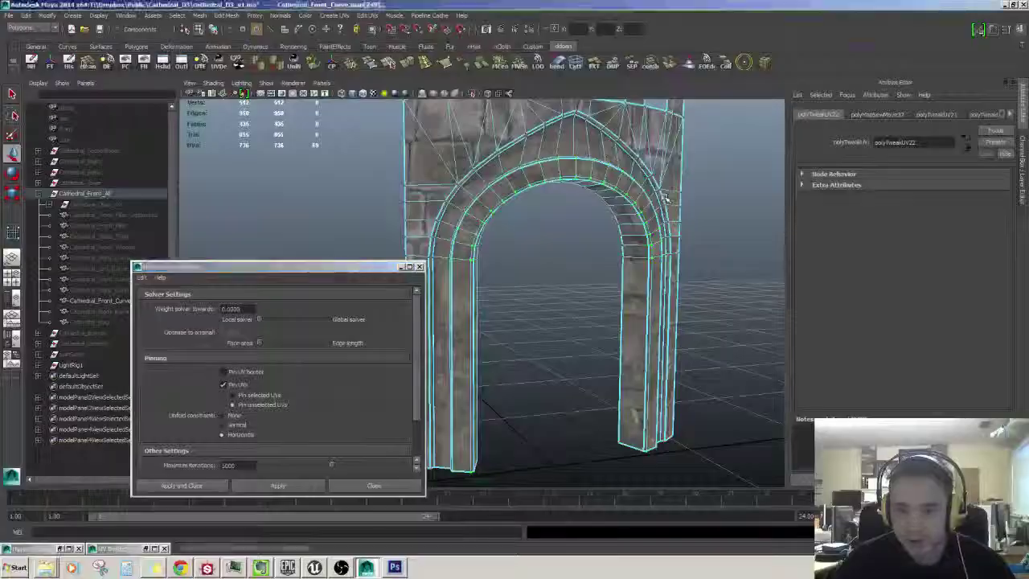
scroll(530, 320, up, 8)
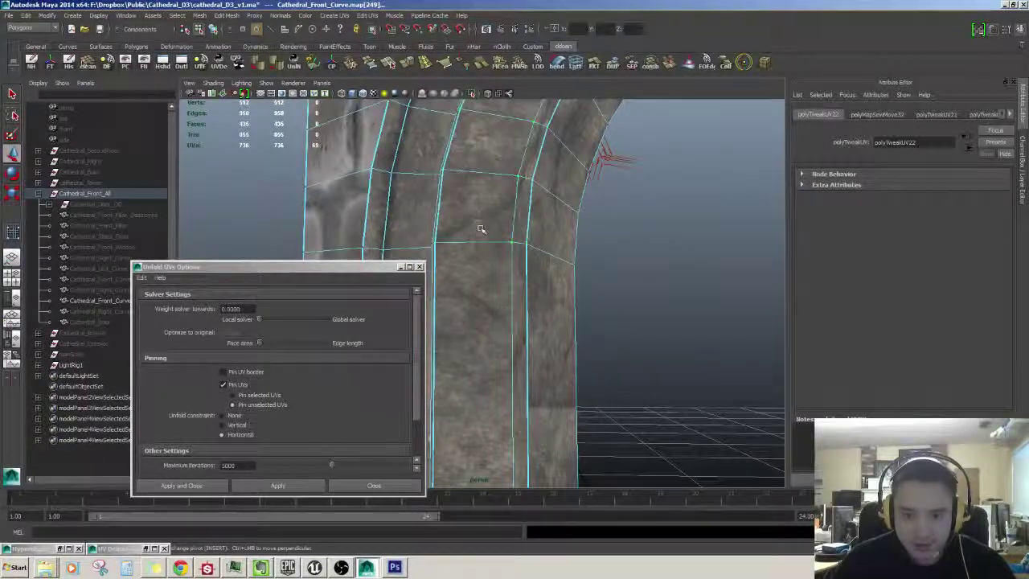
click(123, 552)
scroll(562, 354, up, 2)
alt+middle_drag(648, 421, 562, 361)
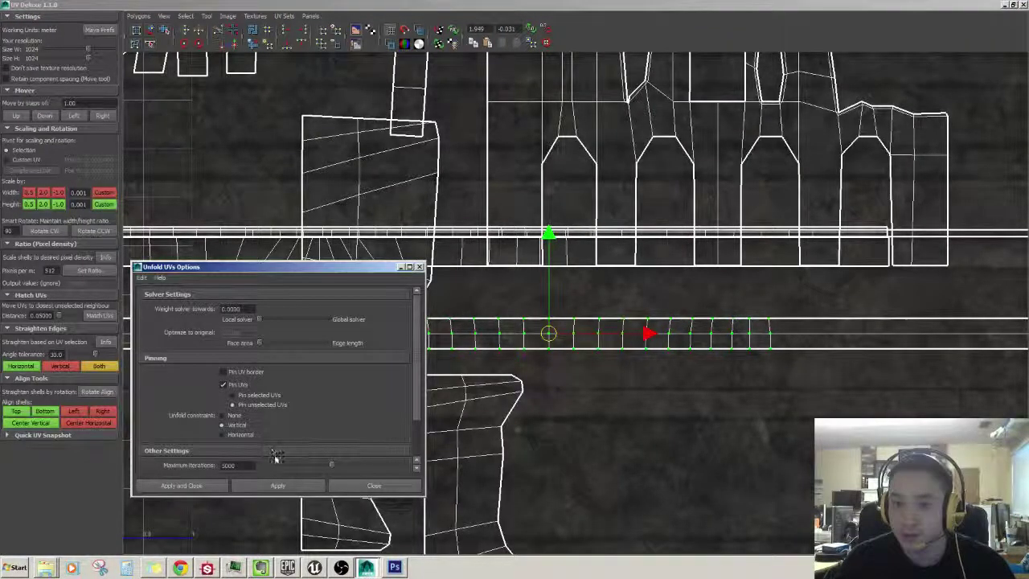
click(283, 486)
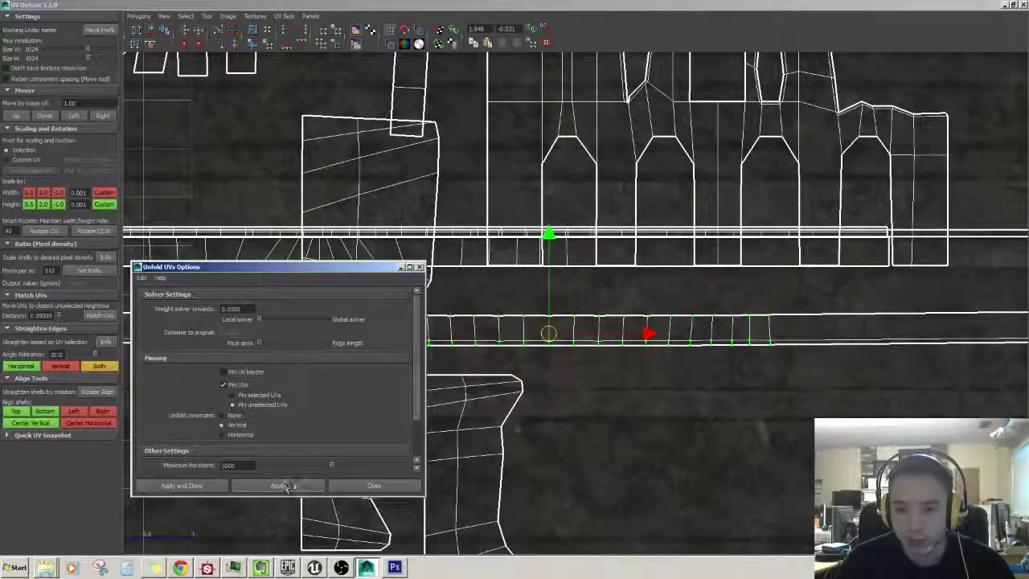
Step: Close the unfold options and straighten the strip's horizontal UV edges
click(372, 486)
alt+middle_drag(434, 332, 160, 326)
alt+middle_drag(145, 381, 316, 380)
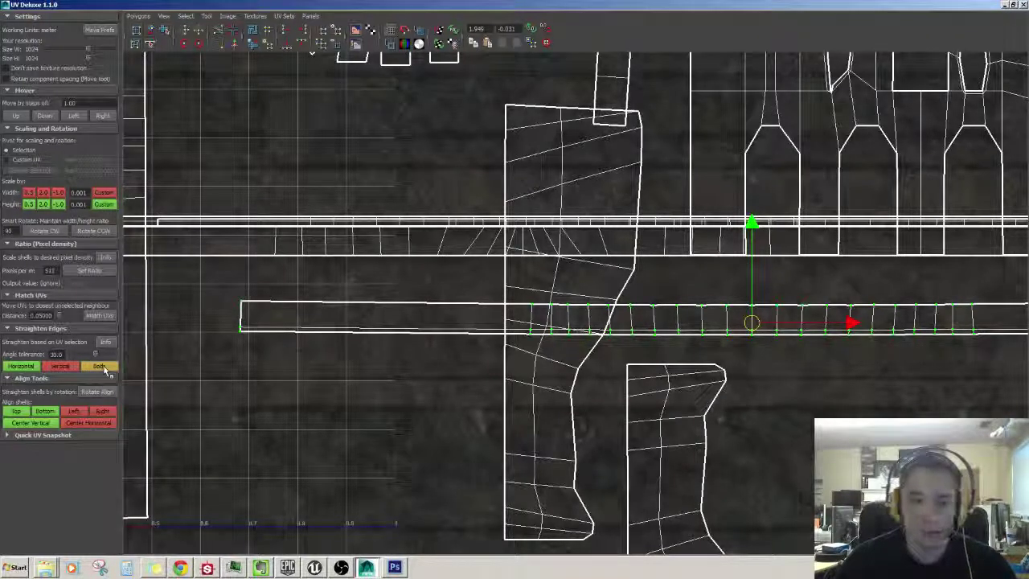
click(25, 369)
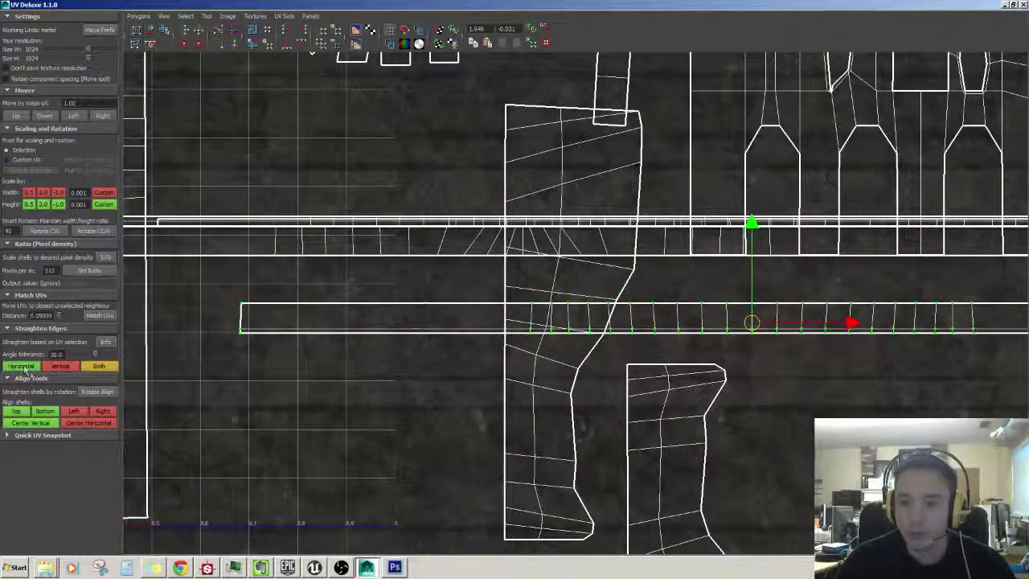
Step: Restore the strip's UV selection, unfold its UVs with the horizontal constraint, and close the unfold options
alt+middle_drag(642, 325, 499, 330)
click(934, 348)
alt+middle_drag(805, 324, 657, 325)
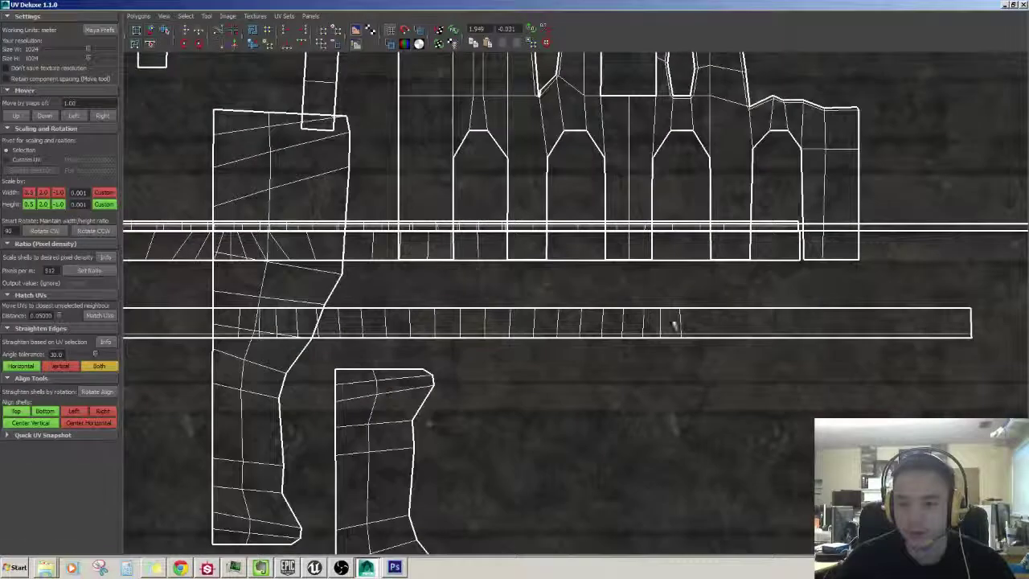
key(ctrl+z)
alt+middle_drag(580, 343, 731, 349)
alt+right_drag(730, 349, 648, 352)
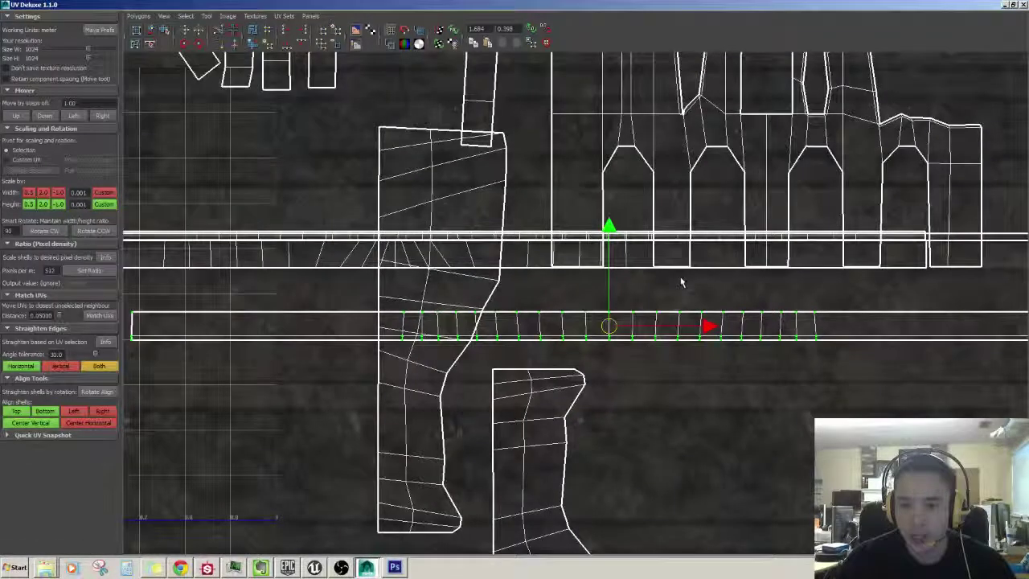
key(alt+Tab)
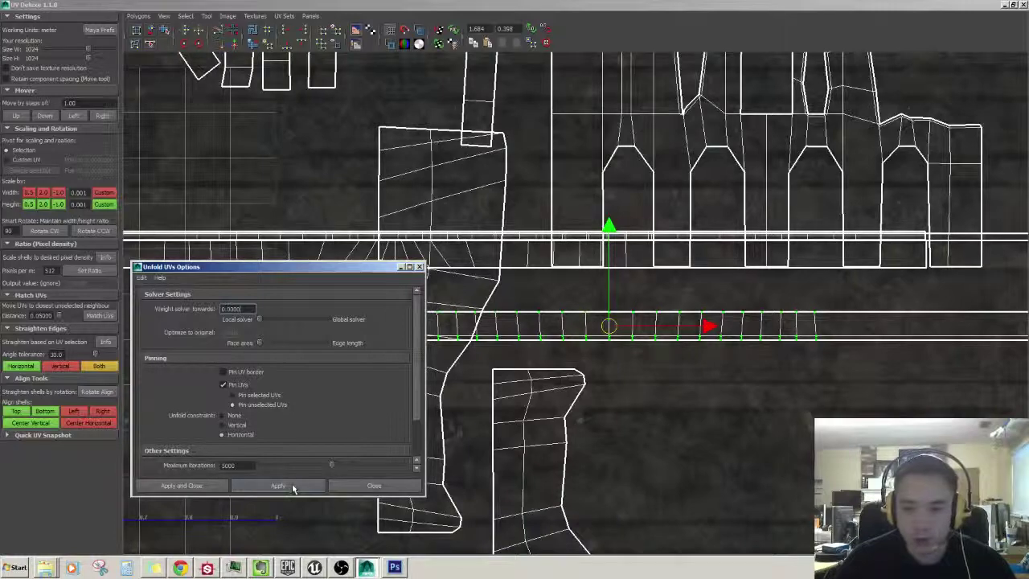
click(378, 485)
Step: Move the unfolded strip straight up onto the neighbouring long horizontal strip so their edges coincide
alt+middle_drag(616, 418, 578, 423)
alt+right_drag(579, 424, 735, 428)
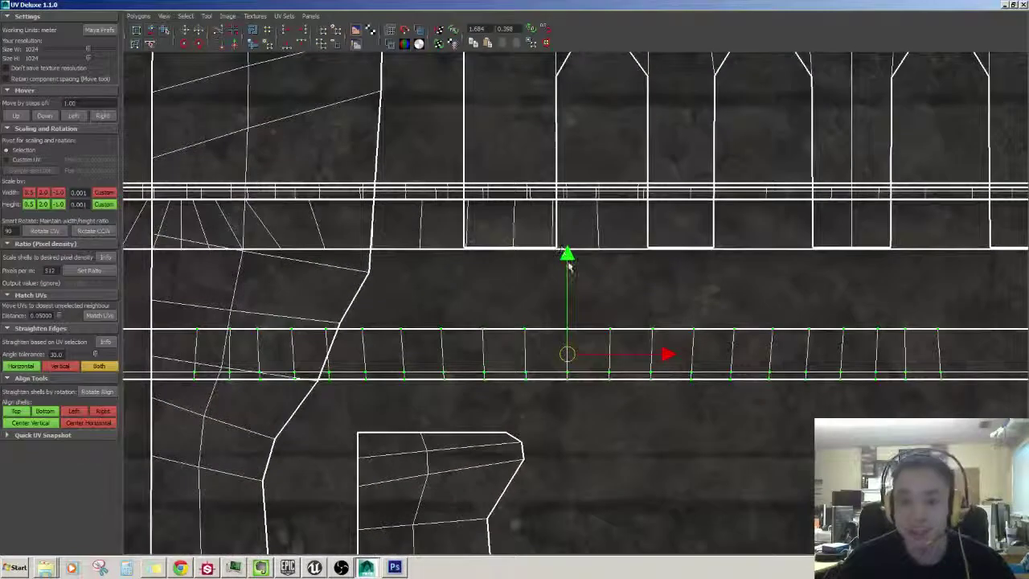
drag(568, 265, 544, 137)
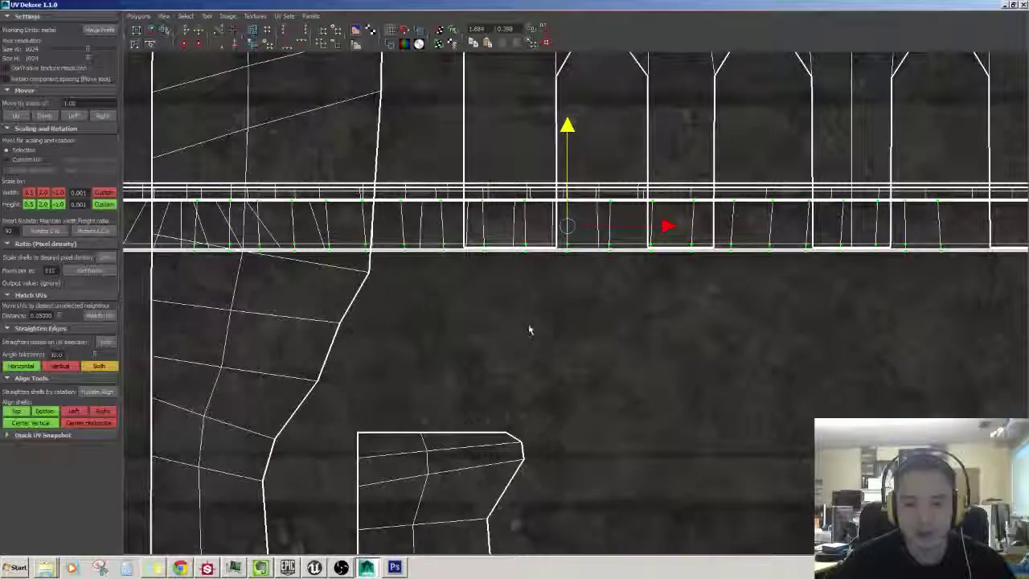
mouse_move(528, 329)
alt+middle_down()
mouse_move(539, 329)
mouse_move(540, 344)
alt+middle_up()
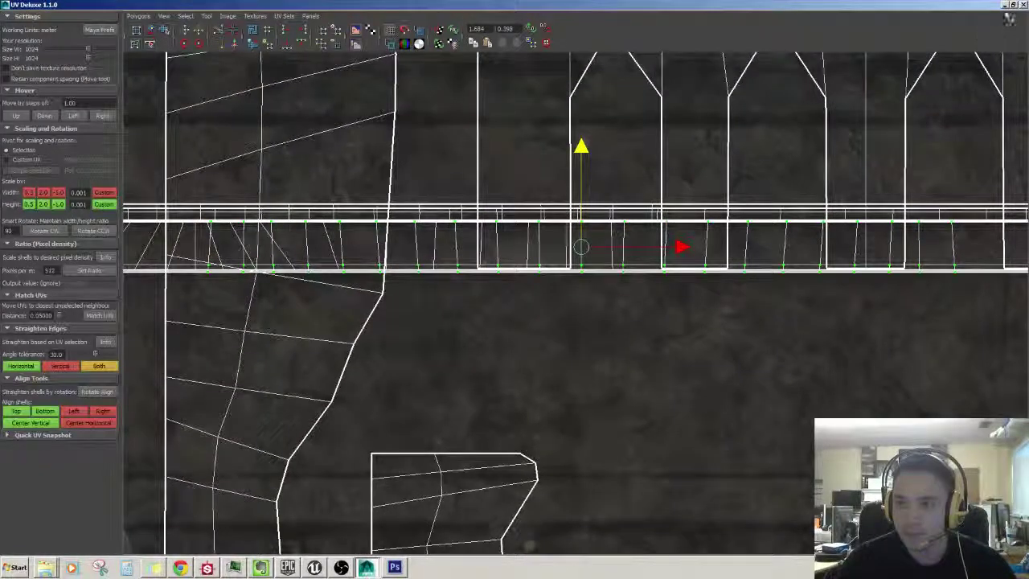
Step: Check the band's texture on the arch, flip the strip's UVs vertically, and nudge the strip up to align its lower edge
click(1005, 5)
alt+drag(460, 438, 508, 309)
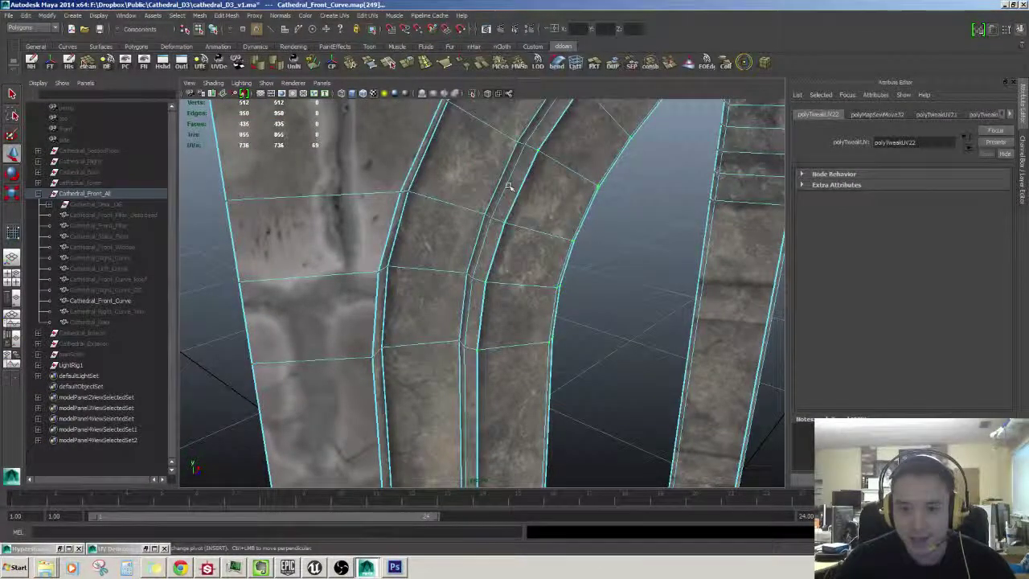
alt+drag(553, 255, 483, 243)
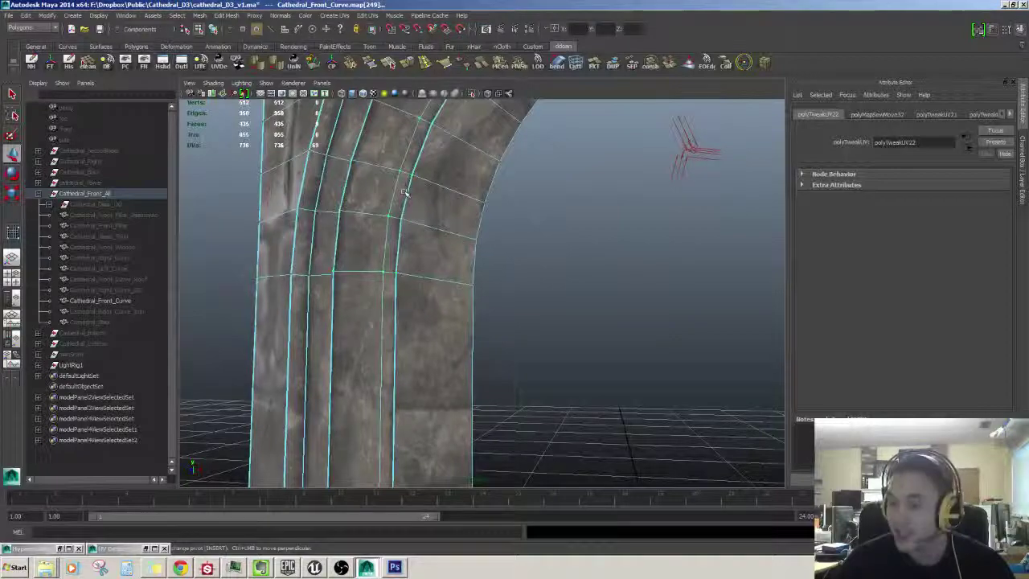
alt+drag(404, 193, 438, 229)
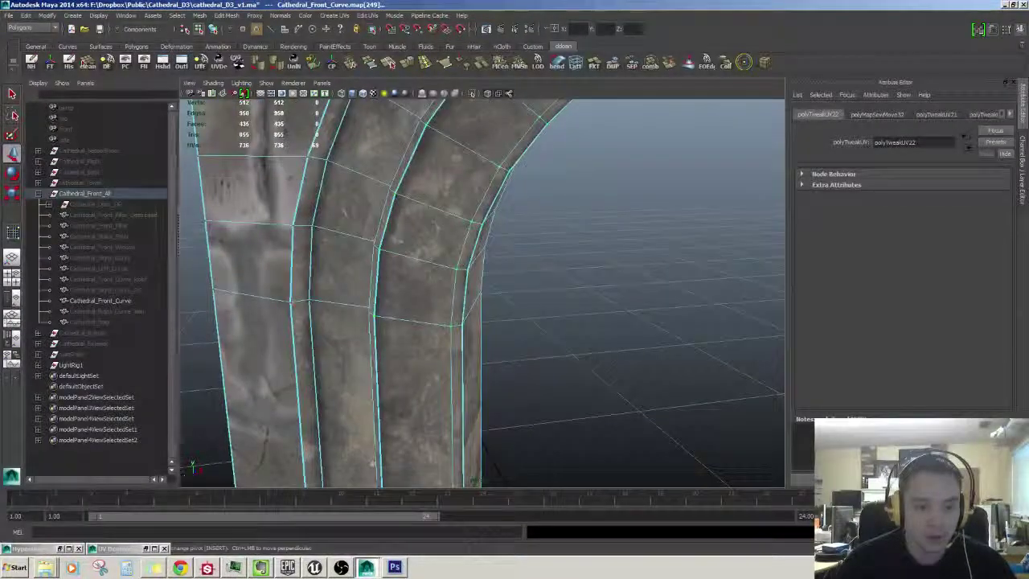
double_click(134, 548)
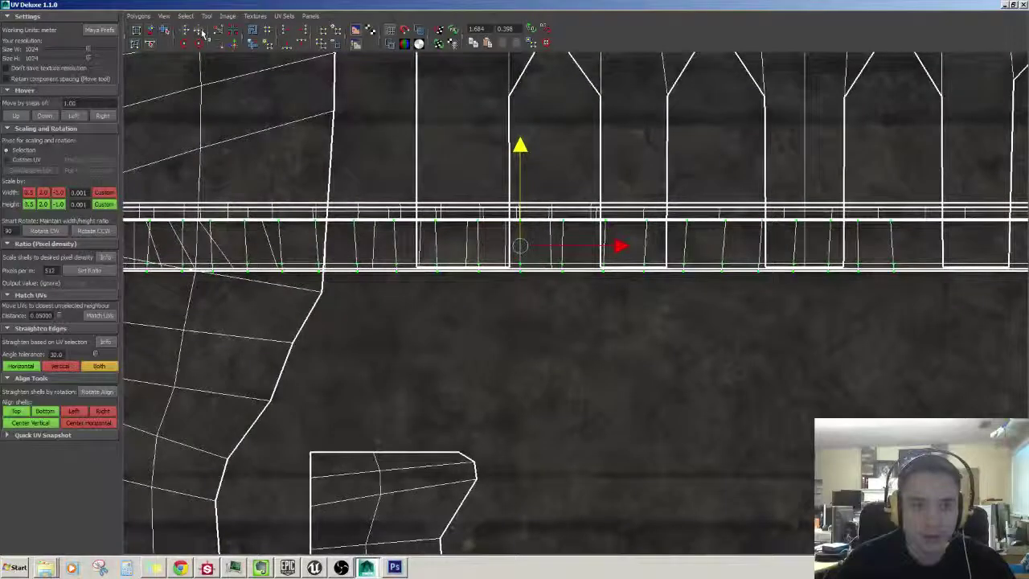
click(202, 32)
scroll(480, 230, up, 3)
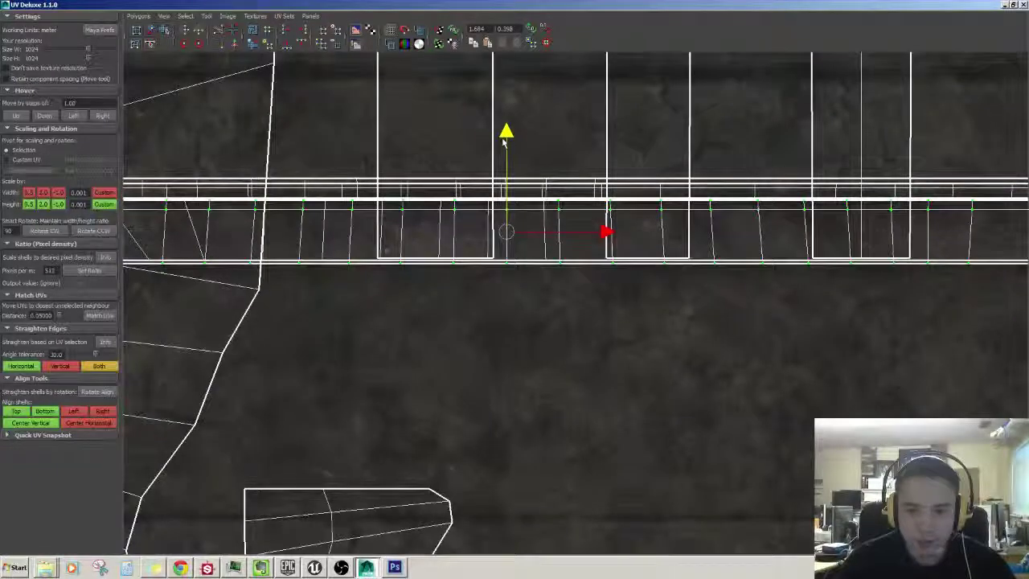
drag(503, 141, 503, 139)
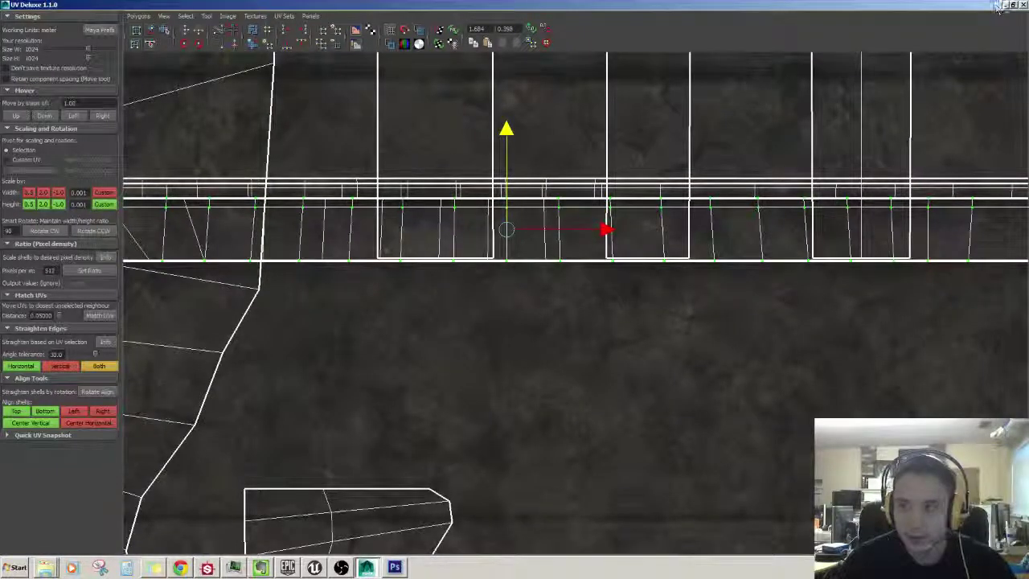
Step: Check the flipped band on the model, and select the loop of faces along the arch opening's inner underside
click(997, 6)
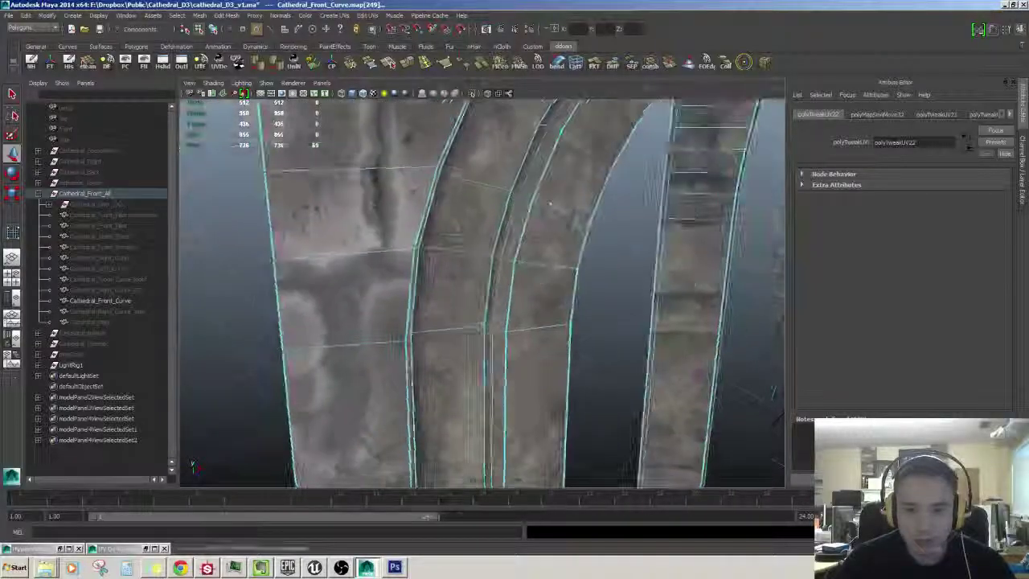
click(599, 265)
scroll(599, 264, down, 4)
alt+drag(600, 265, 470, 200)
scroll(562, 242, down, 3)
right_drag(470, 160, 472, 209)
click(463, 190)
shift+double_click(476, 177)
alt+drag(482, 193, 514, 361)
Step: Unitize the UVs of the selected inner arch faces
double_click(118, 548)
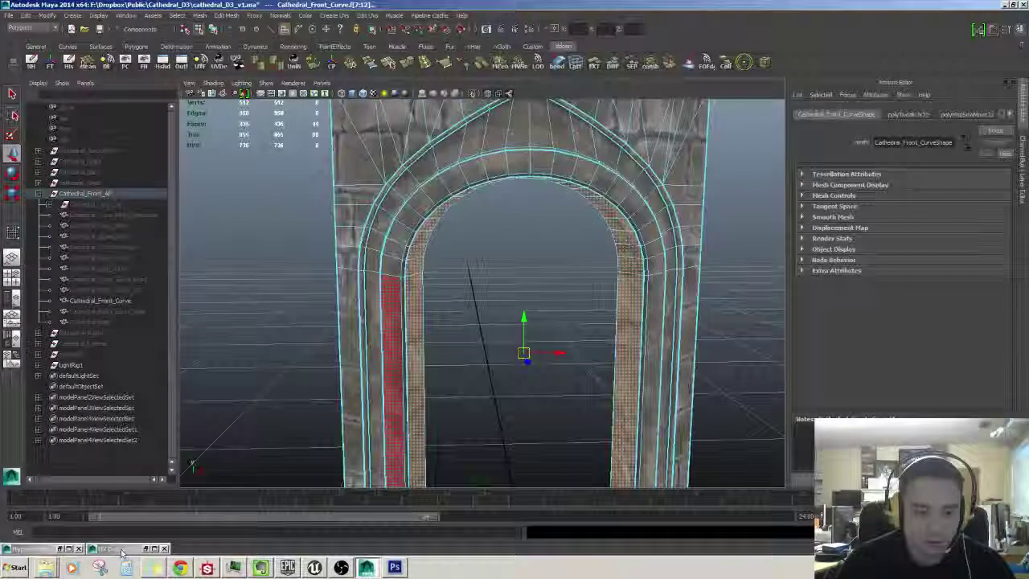
key(f)
scroll(530, 370, up, 3)
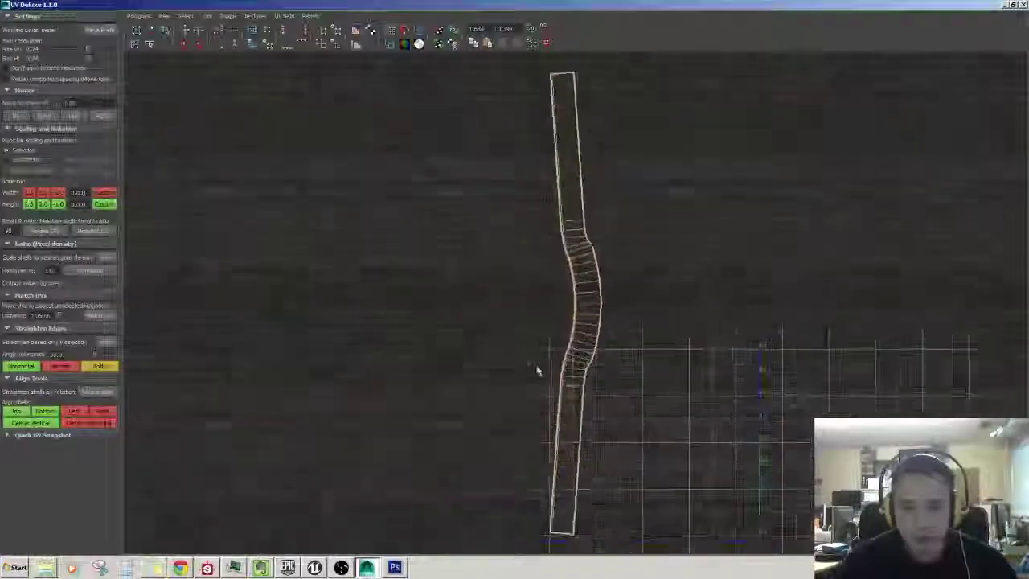
click(633, 321)
key(f)
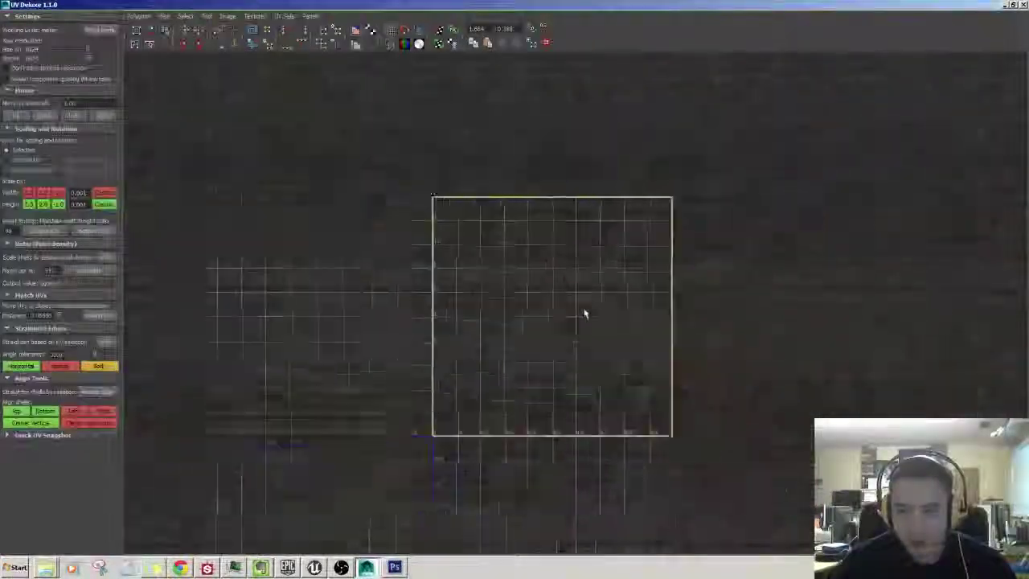
scroll(581, 311, up, 1)
alt+middle_drag(562, 293, 560, 314)
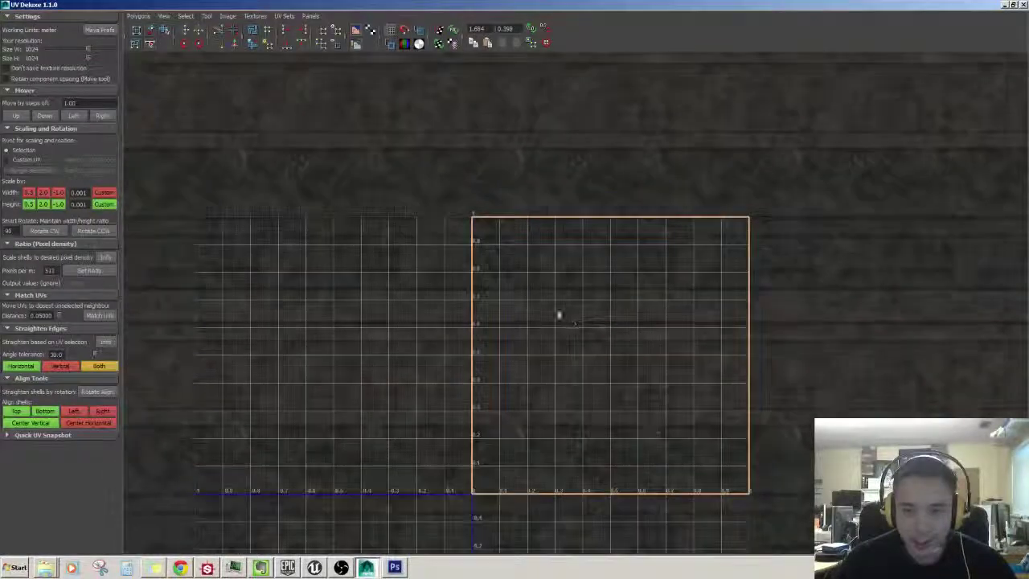
Step: Convert the inner arch faces to edges, move and sew them into one UV strip, and select the strip's UVs
click(981, 27)
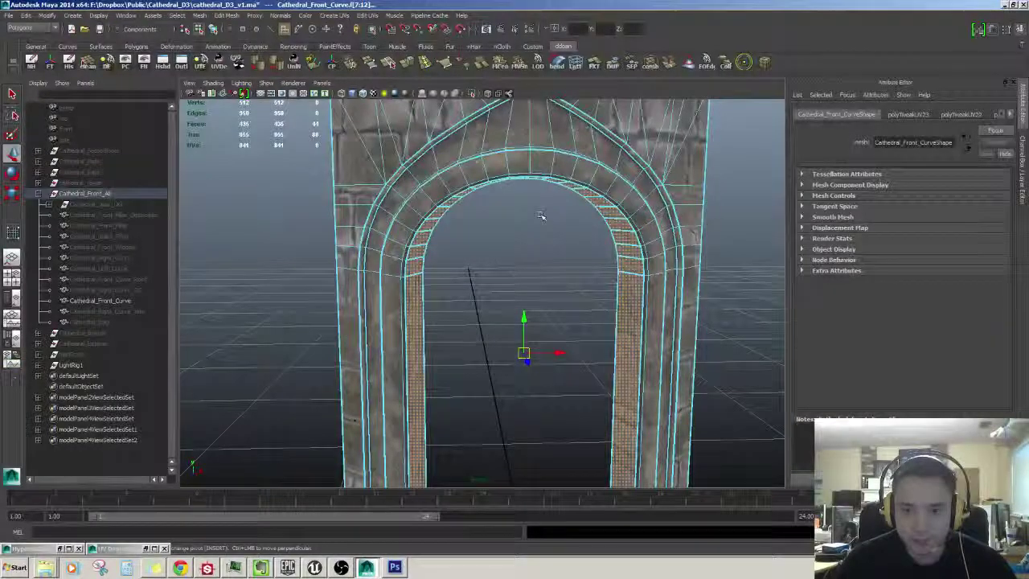
ctrl+right_drag(555, 201, 553, 177)
alt+drag(555, 241, 553, 204)
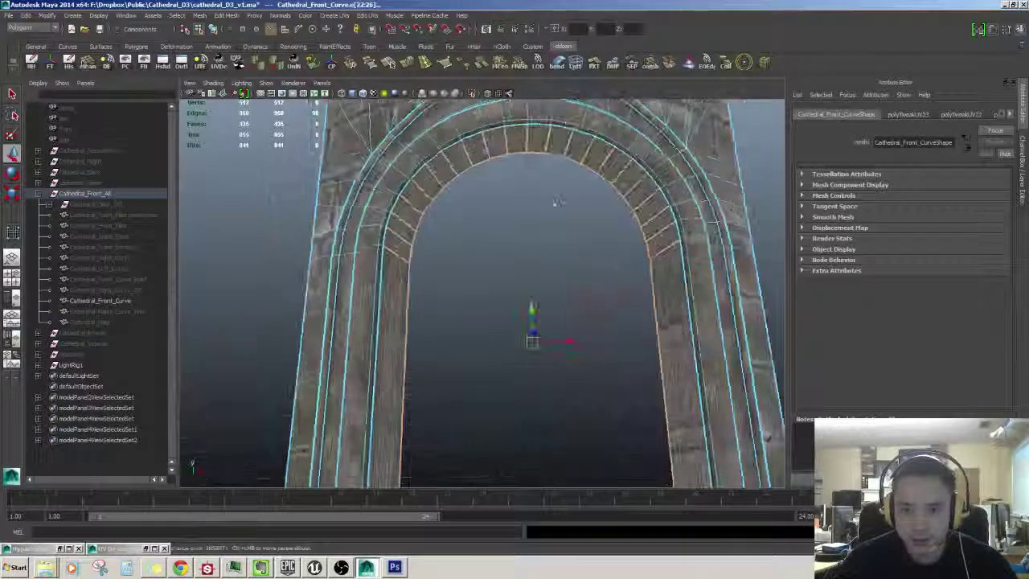
scroll(540, 233, down, 3)
alt+drag(537, 239, 537, 241)
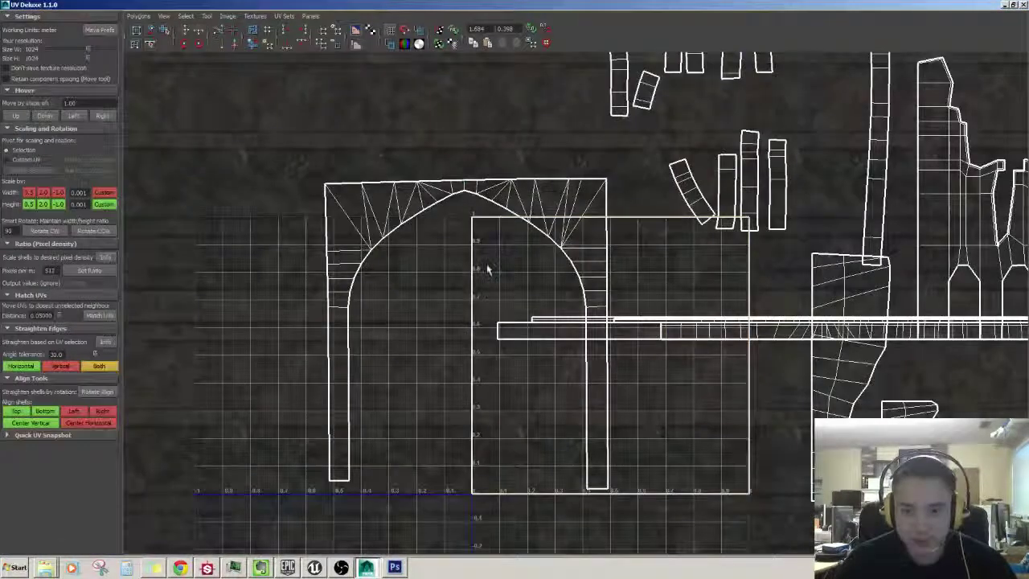
alt+right_drag(748, 409, 354, 403)
alt+middle_drag(354, 403, 457, 399)
click(518, 340)
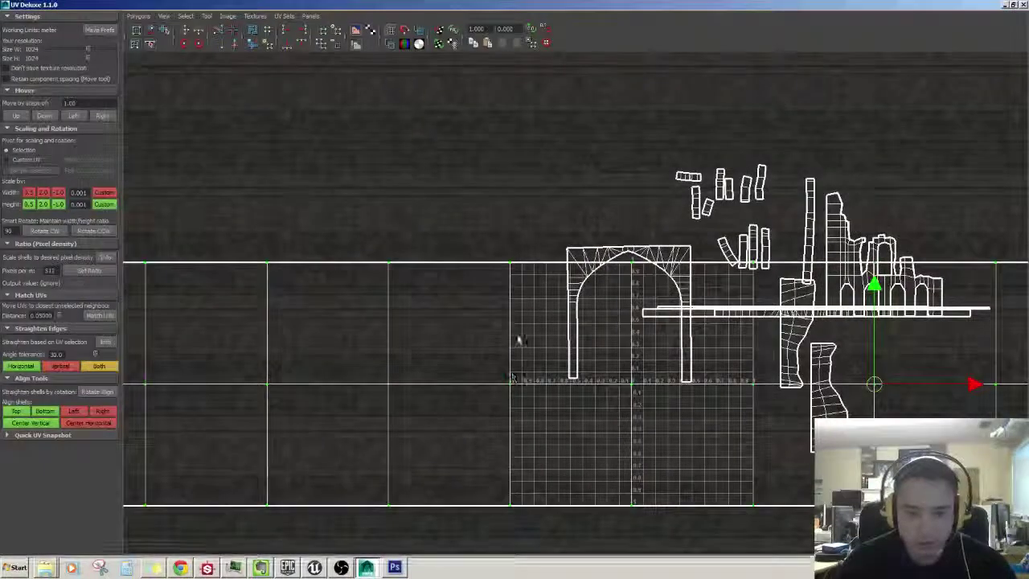
Step: Unfold the sewn inner arch strip's UVs, applying the vertical constraint, and close the unfold options
shift+right_drag(534, 315, 580, 450)
click(374, 484)
alt+right_drag(406, 408, 383, 393)
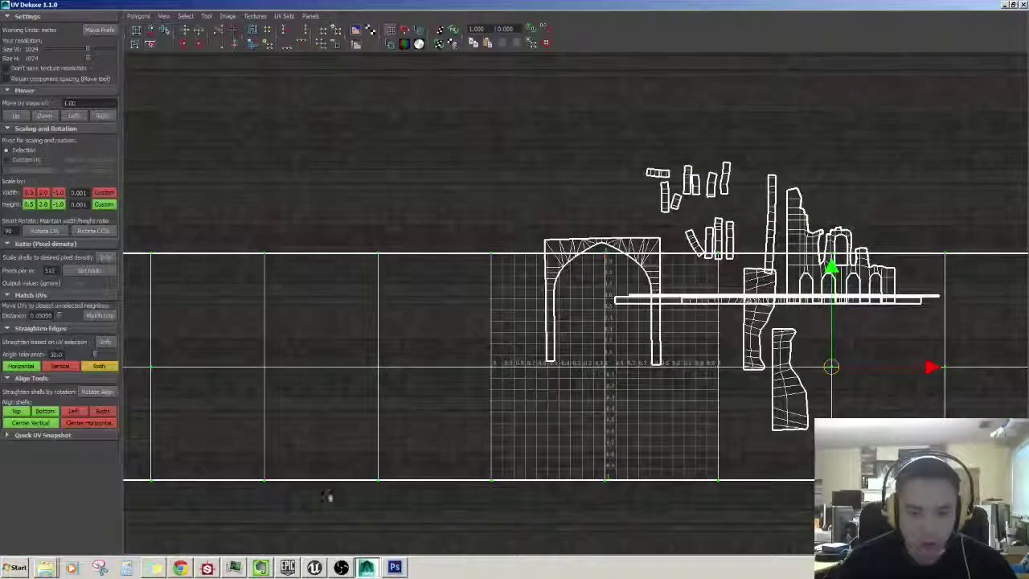
click(405, 319)
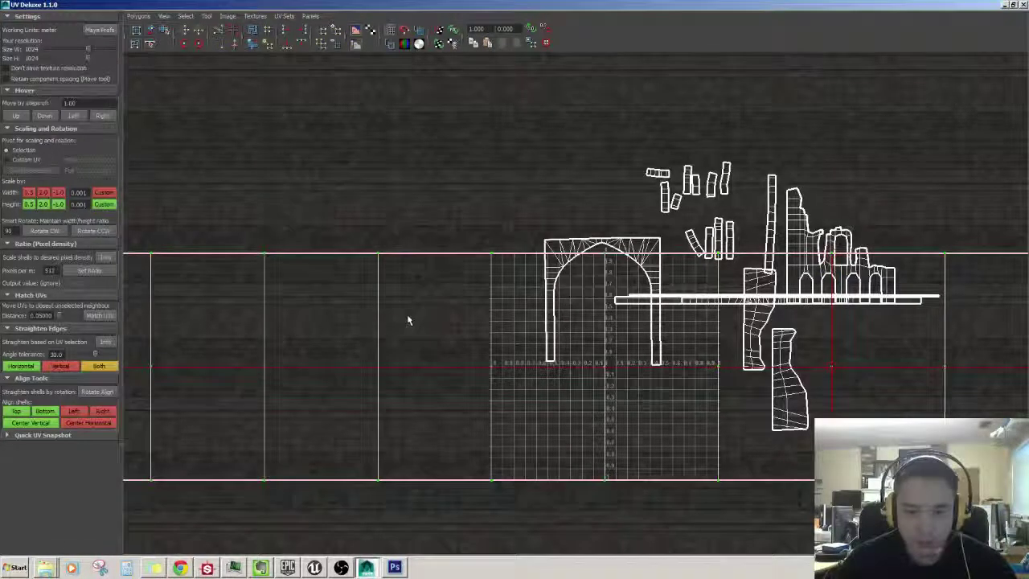
click(406, 339)
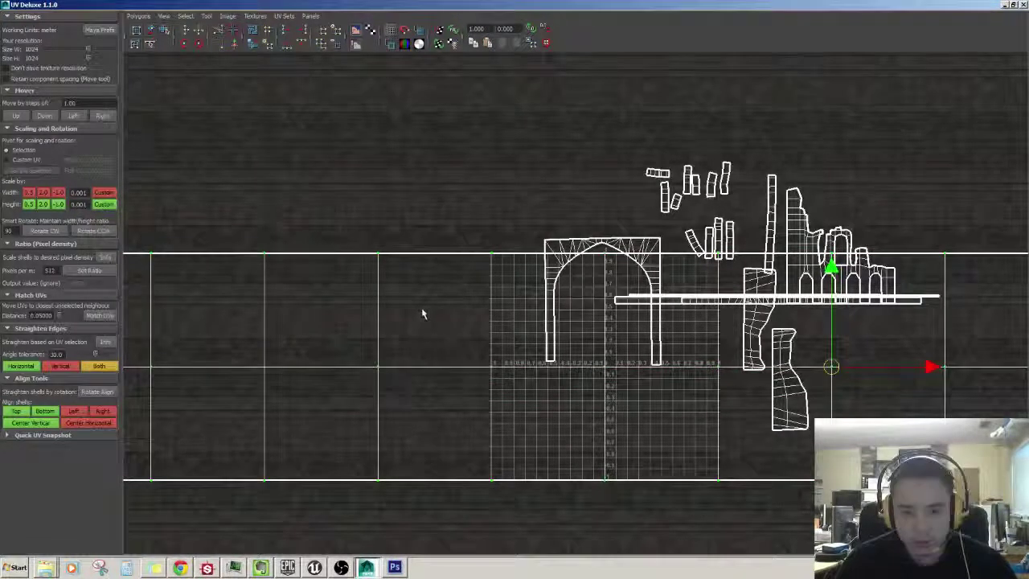
shift+right_drag(424, 314, 504, 413)
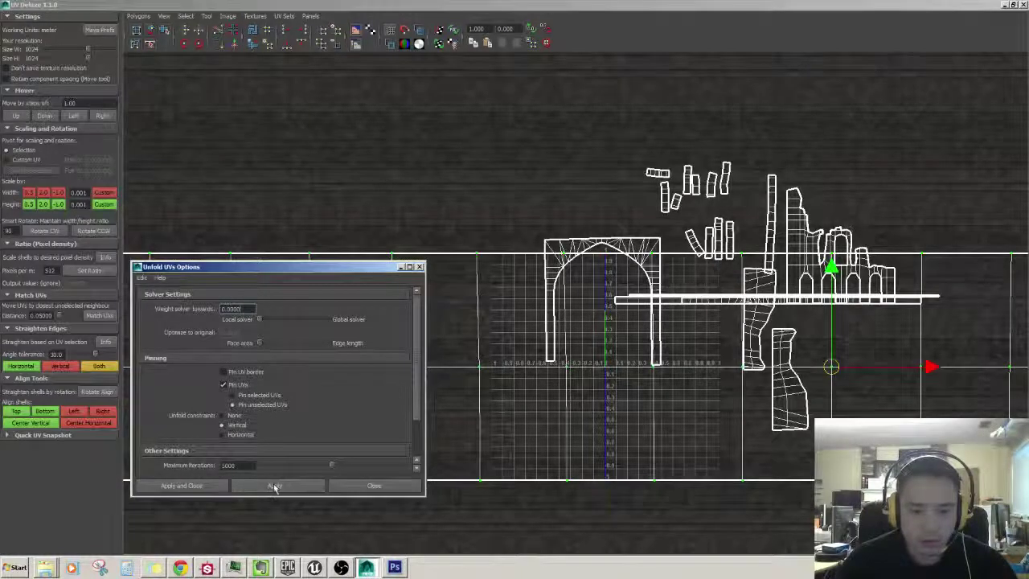
click(374, 486)
Step: Straighten the horizontal UV edges of the unfolded inner arch strip
scroll(506, 446, down, 3)
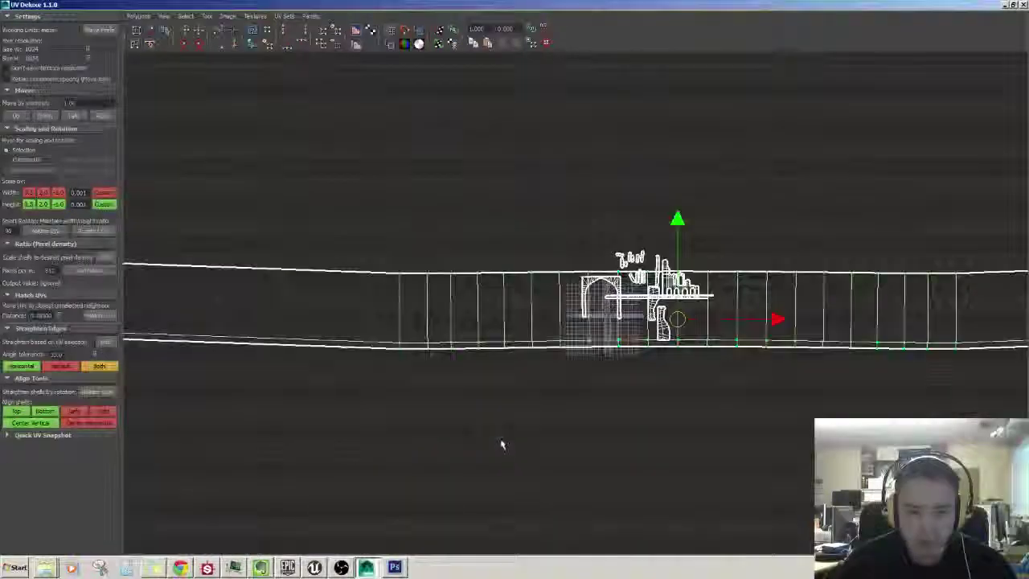
scroll(504, 443, down, 4)
alt+middle_drag(521, 434, 501, 433)
click(24, 366)
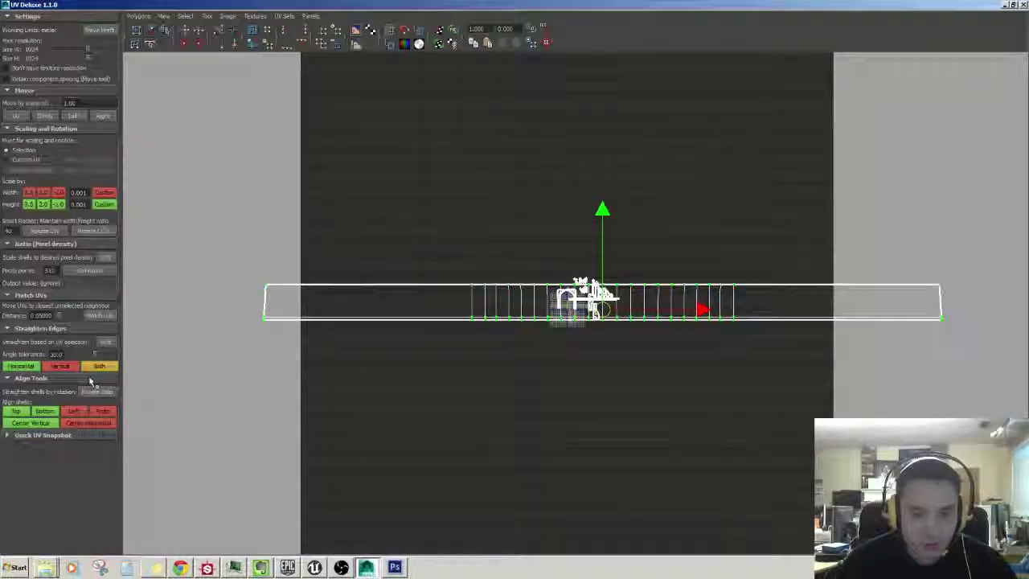
scroll(496, 452, up, 5)
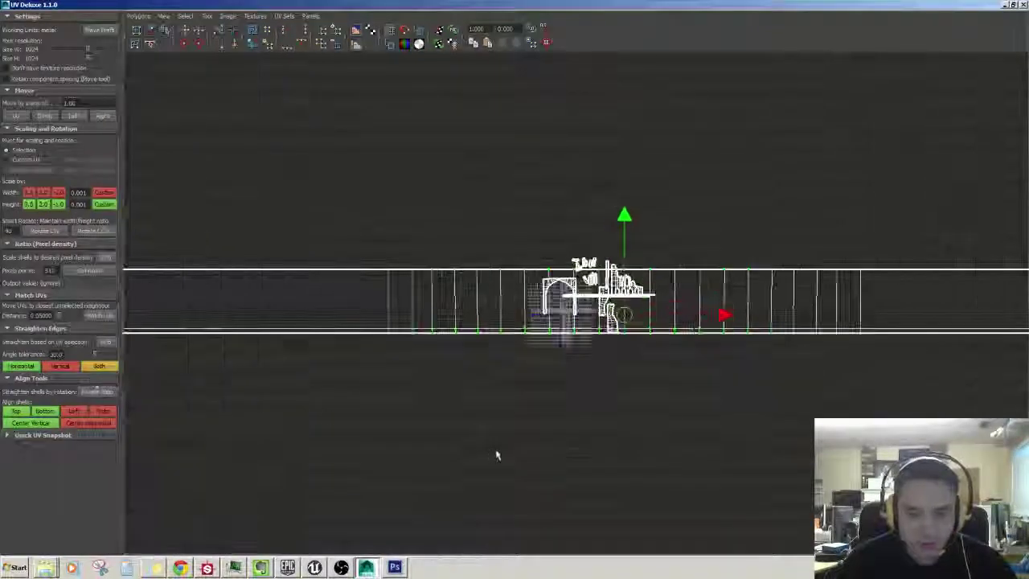
Step: Scale the inner arch strip to 512 pixels per metre and move it over the other long horizontal strips
click(103, 273)
scroll(602, 425, up, 8)
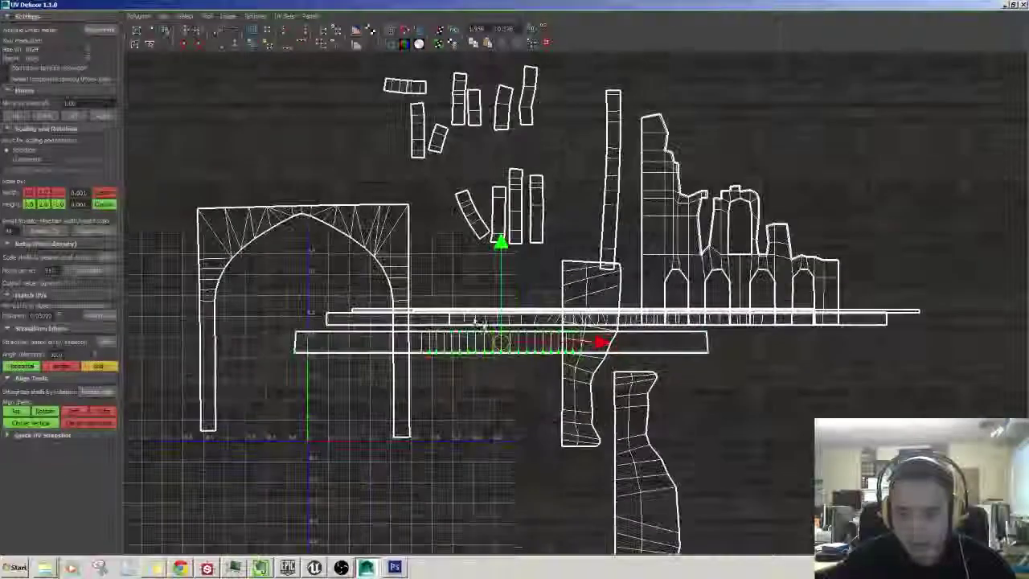
scroll(480, 322, up, 1)
drag(495, 344, 671, 328)
scroll(747, 365, up, 8)
alt+middle_drag(746, 365, 546, 371)
scroll(652, 376, up, 4)
scroll(555, 368, up, 2)
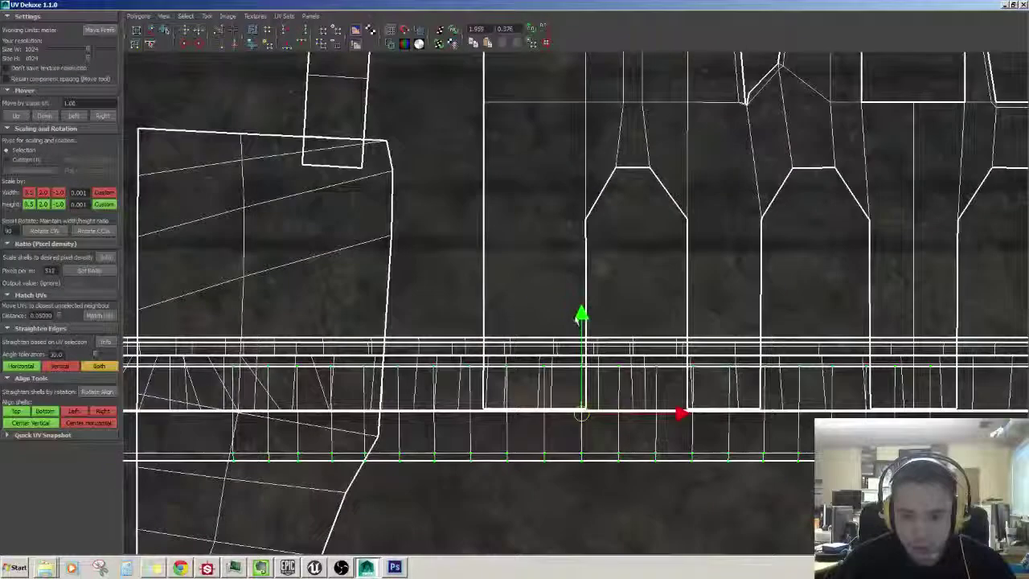
Step: Inspect the stone texture along the arch's inner underside on the model
click(1004, 6)
scroll(528, 310, up, 3)
alt+drag(527, 311, 558, 322)
scroll(483, 265, up, 3)
alt+drag(438, 241, 345, 186)
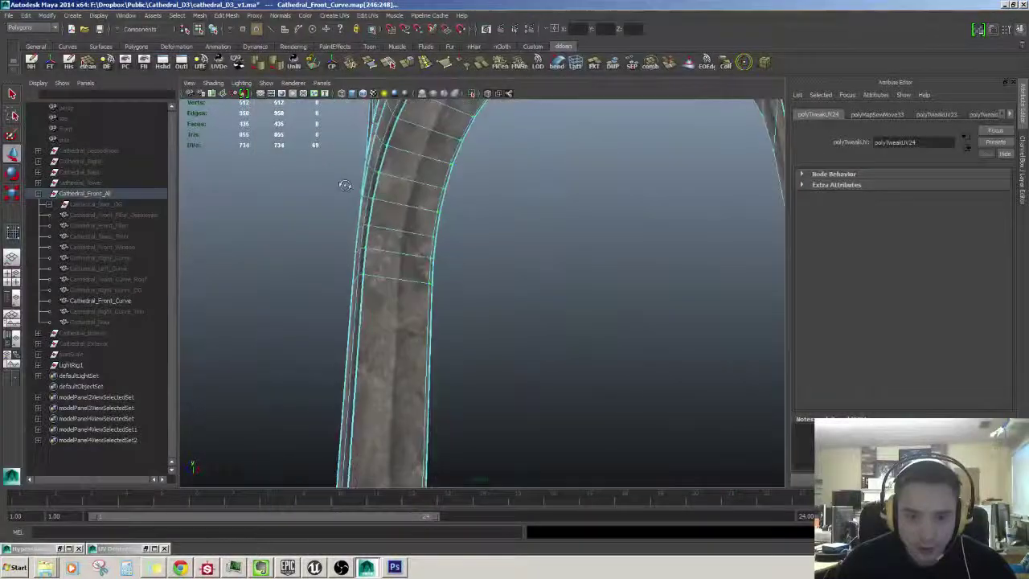
alt+drag(480, 245, 466, 265)
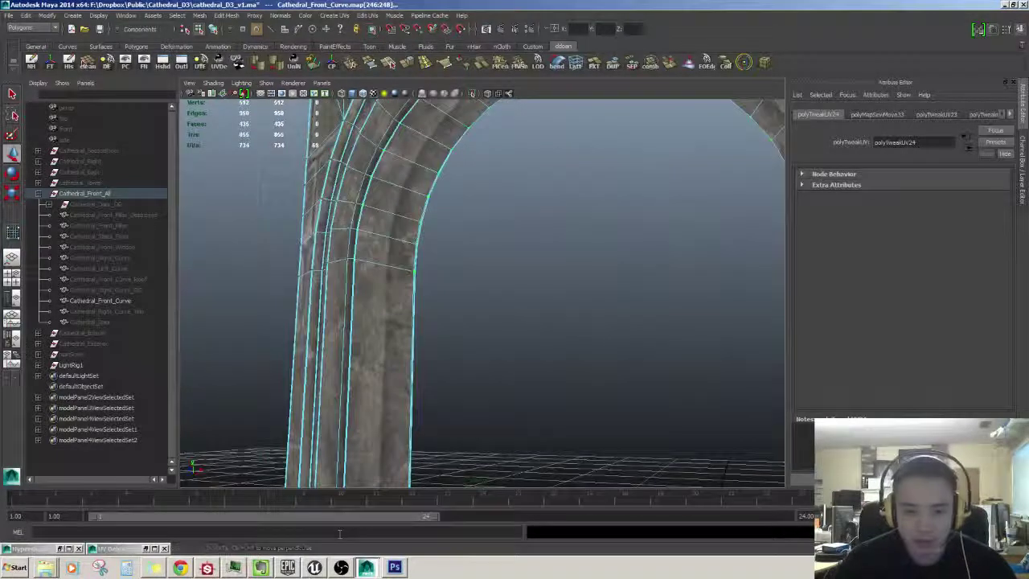
Step: Flip the inner arch strip's UVs vertically and move it to align its upper edge with the neighbouring long strip
click(126, 546)
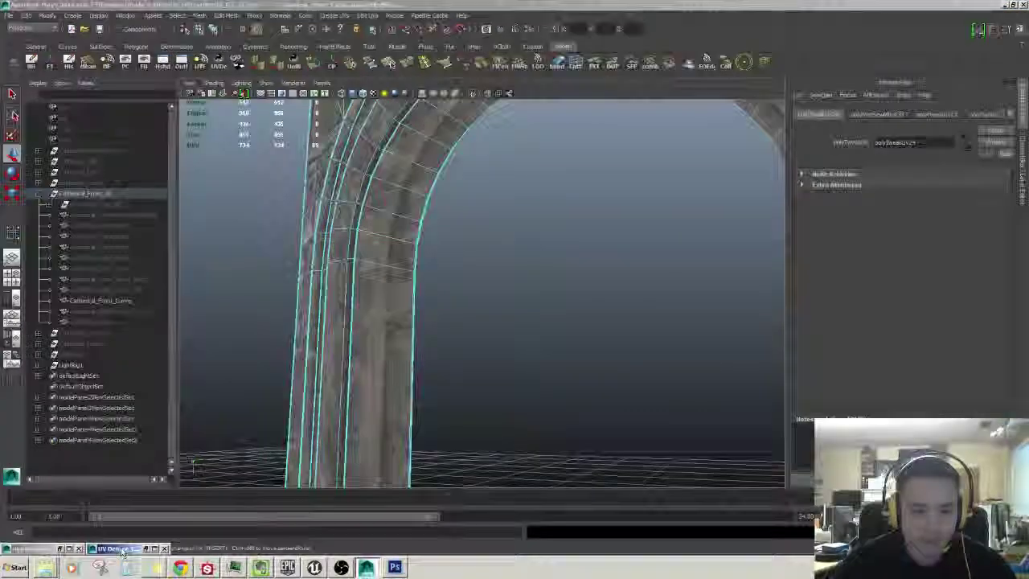
drag(594, 264, 601, 332)
alt+middle_drag(611, 358, 583, 304)
scroll(563, 305, up, 3)
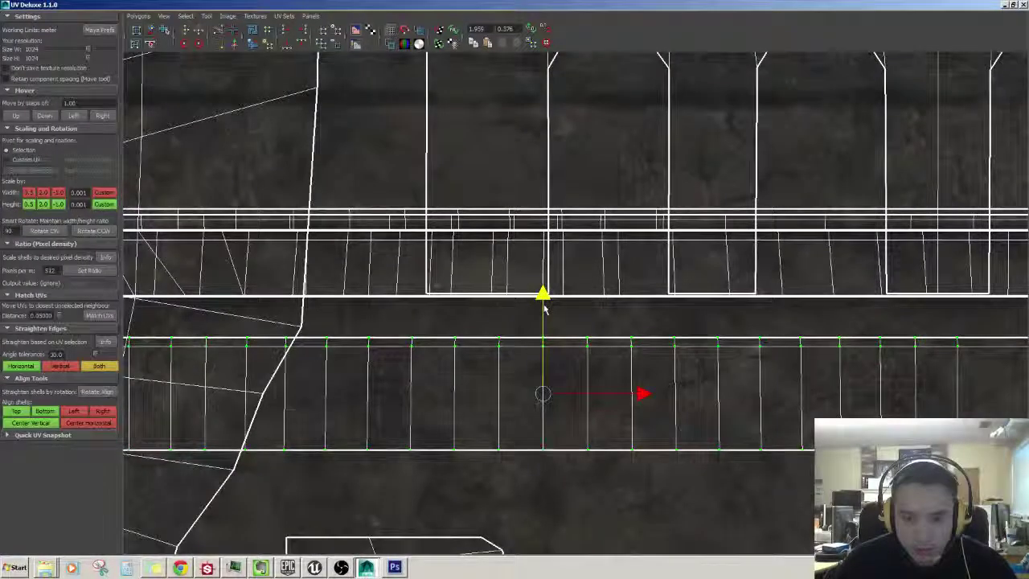
click(208, 34)
drag(560, 303, 526, 200)
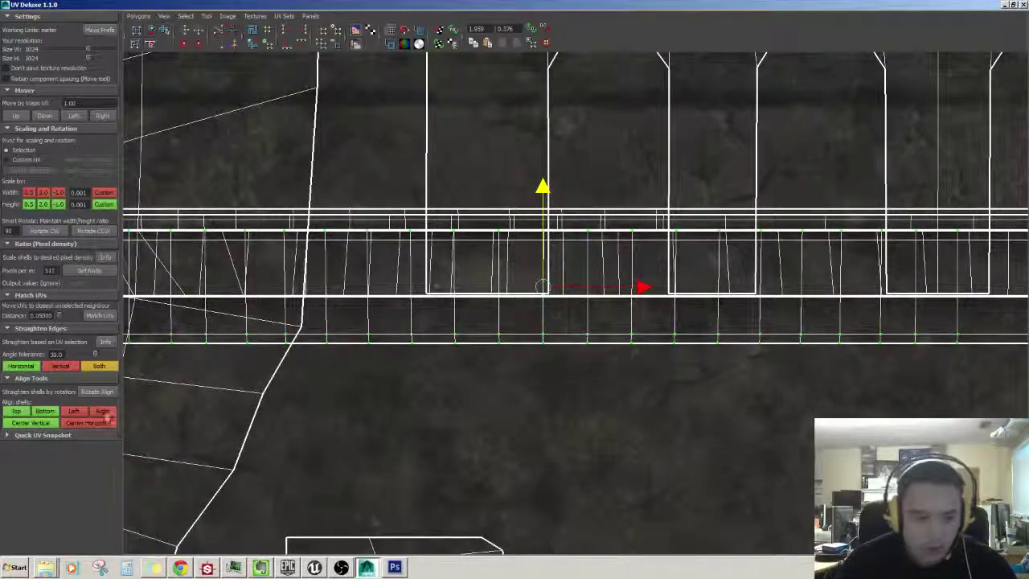
Step: Check the arch's inner underside on the model and move its UV strip down, clear of the neighbouring long strips
click(1004, 4)
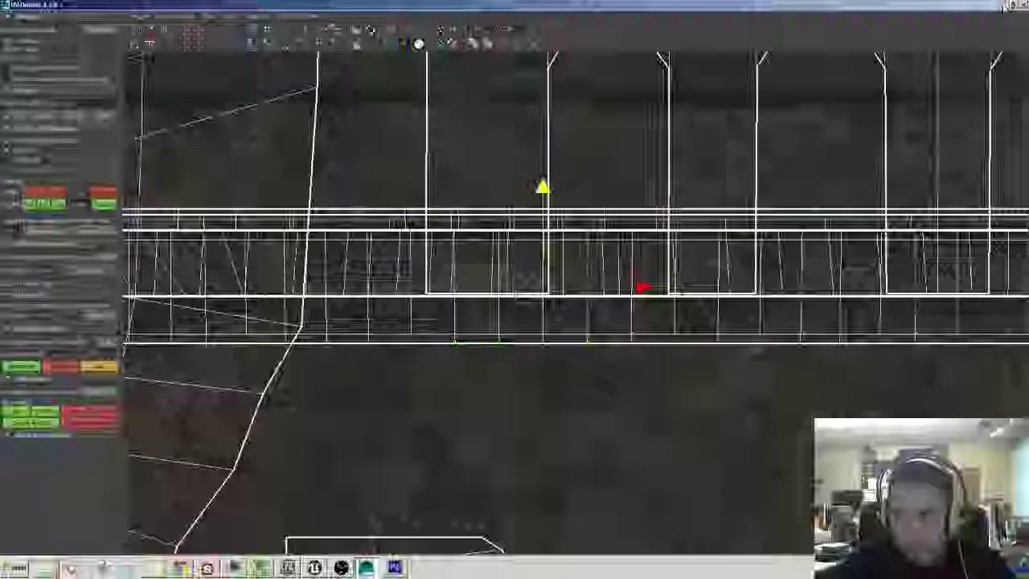
alt+drag(471, 347, 394, 234)
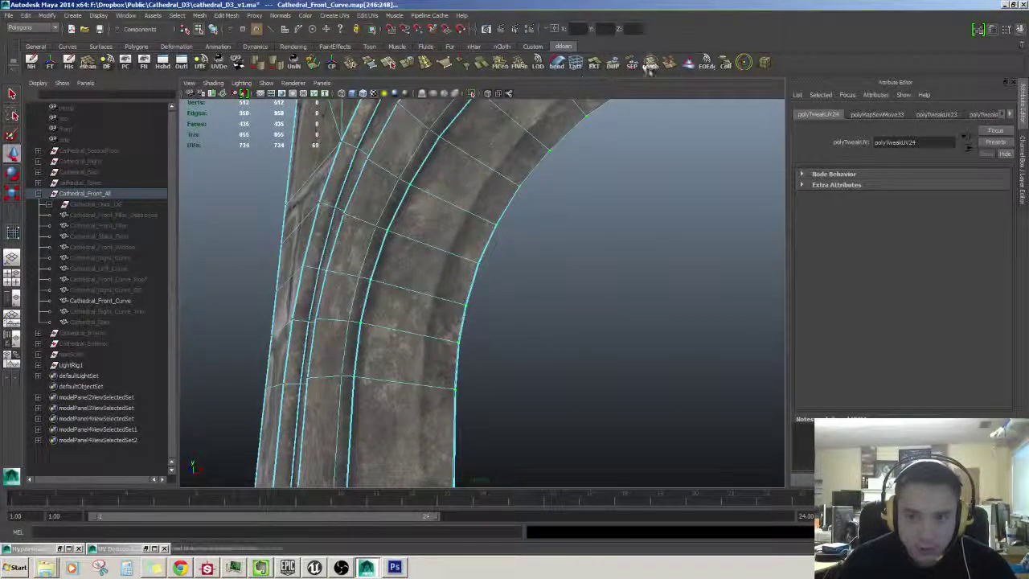
alt+drag(469, 315, 442, 183)
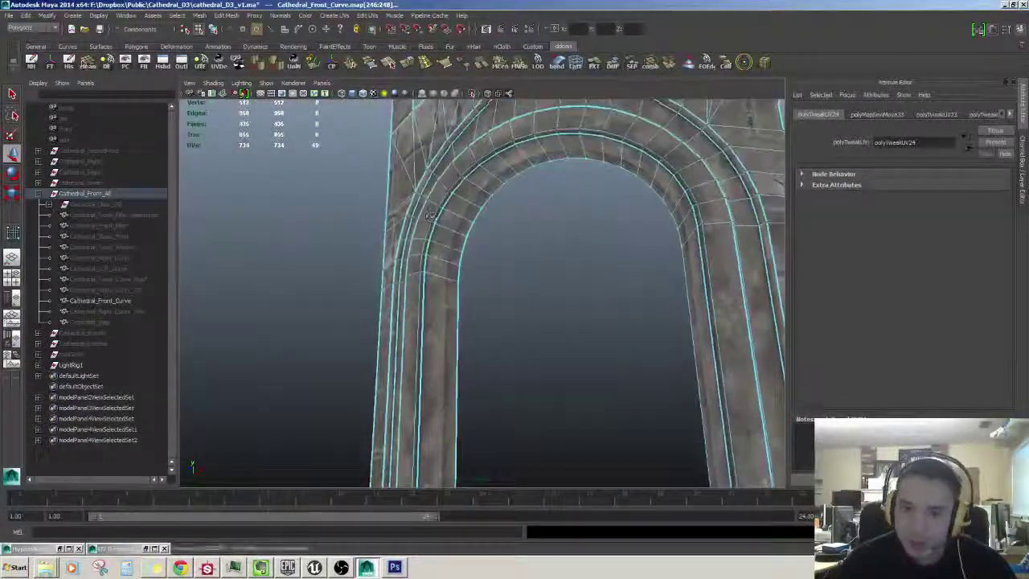
double_click(105, 550)
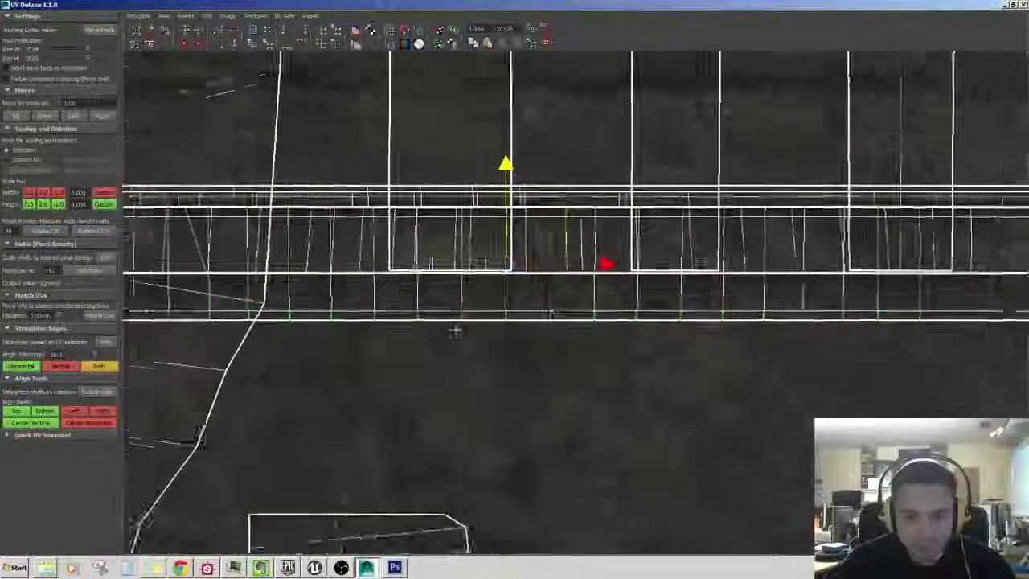
scroll(455, 329, down, 6)
drag(546, 187, 533, 273)
Step: Flip the inner arch strip's UVs vertically and lower the strip slightly over the stone texture
scroll(547, 330, up, 4)
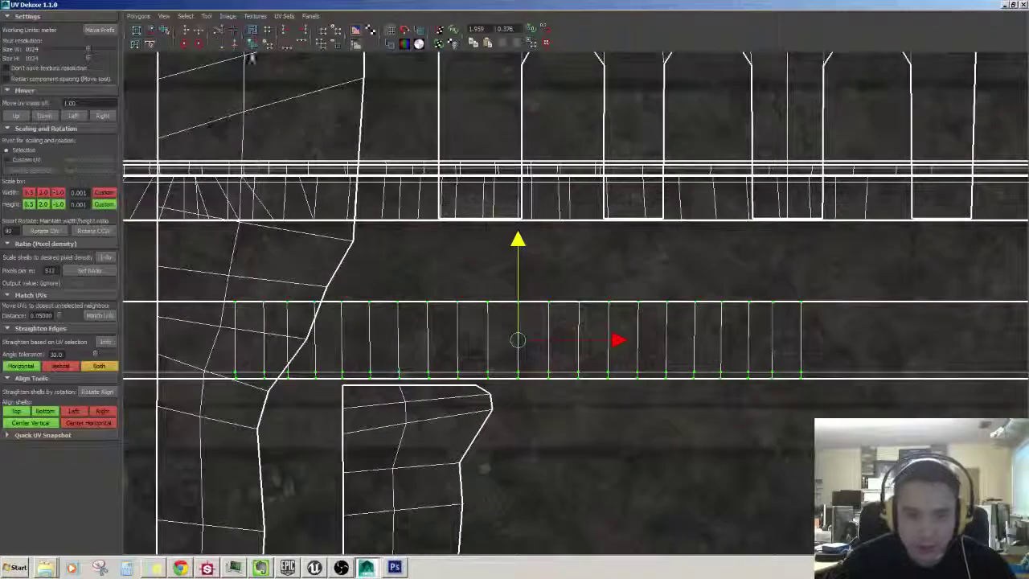
click(204, 30)
drag(518, 247, 517, 280)
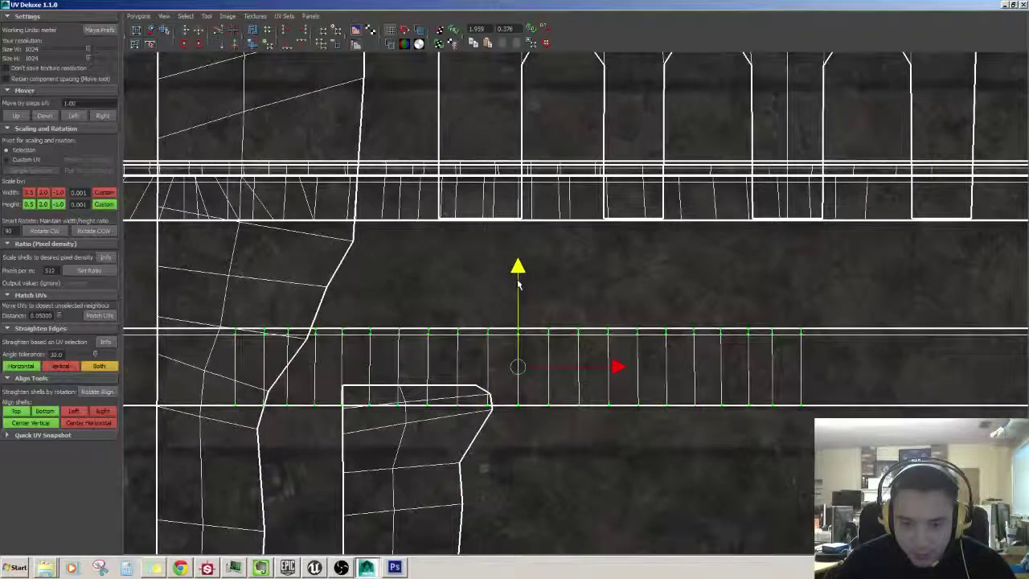
alt+middle_drag(565, 311, 561, 152)
scroll(567, 209, up, 2)
alt+middle_drag(570, 222, 611, 372)
scroll(617, 373, up, 2)
scroll(614, 374, up, 2)
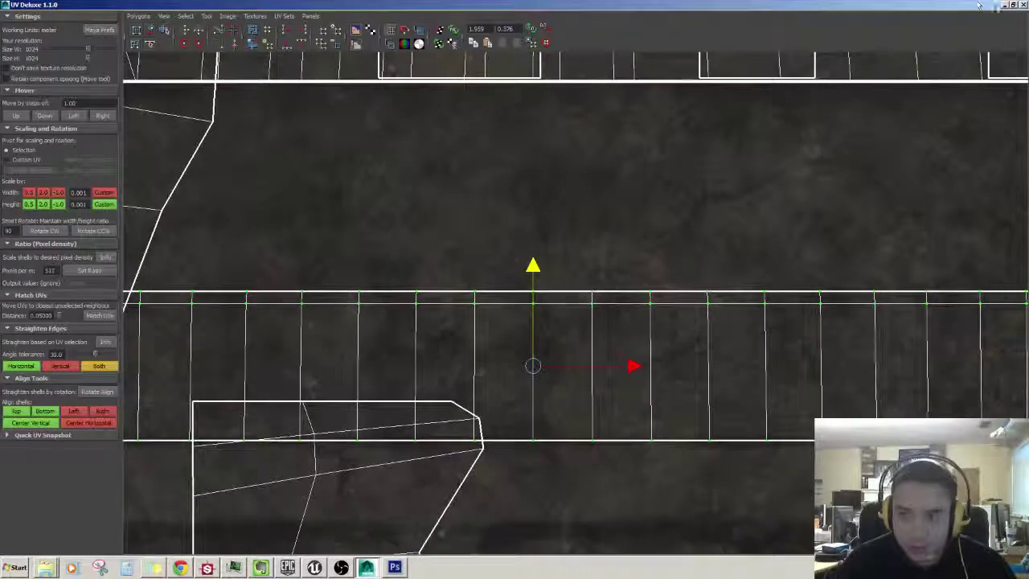
Step: Inspect the textured arch strips and the surrounding front wall on the model from several angles
click(1004, 7)
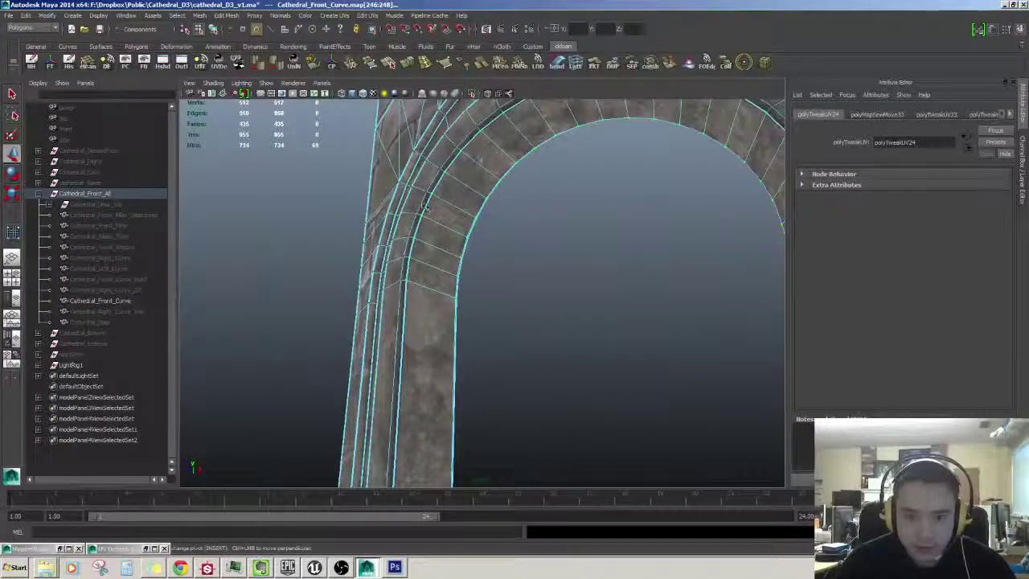
alt+drag(424, 207, 436, 275)
click(611, 338)
scroll(485, 243, down, 5)
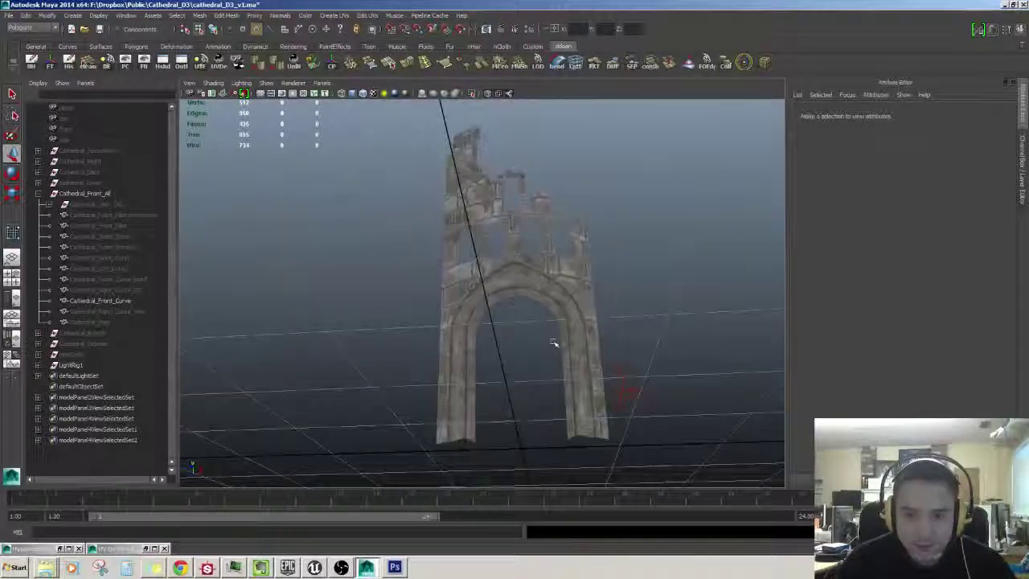
scroll(546, 354, up, 5)
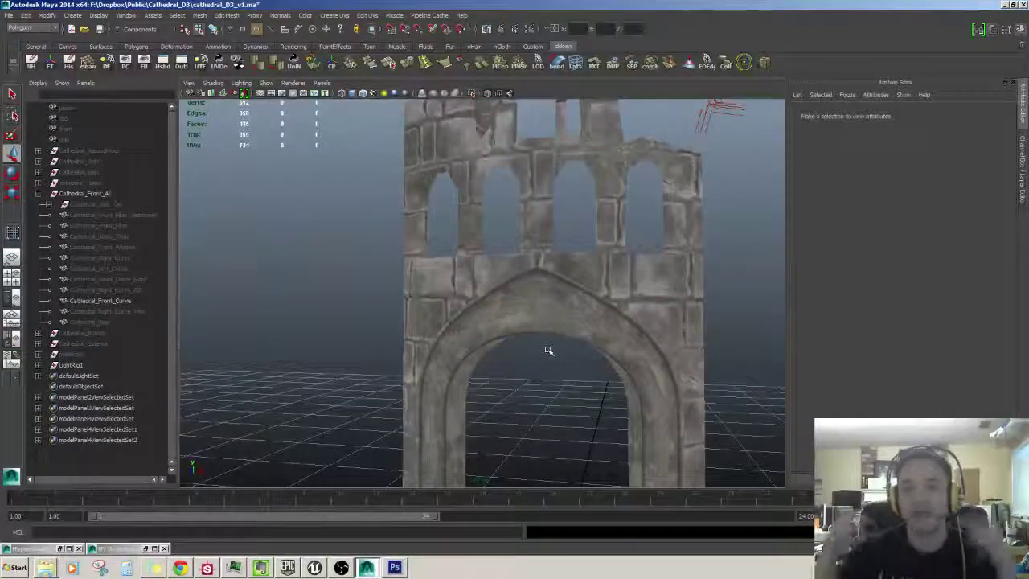
alt+drag(546, 351, 506, 382)
click(568, 336)
scroll(578, 358, down, 2)
click(585, 374)
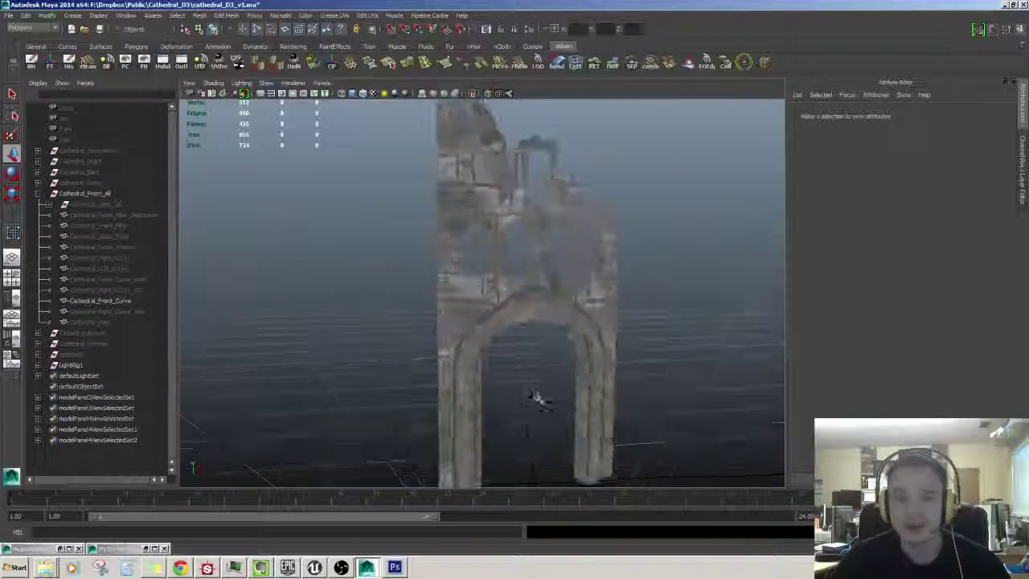
alt+drag(536, 398, 635, 326)
Step: Select the flat brick wall faces surrounding the pointed arch, below the window openings
click(505, 394)
key(F11)
click(501, 309)
click(634, 325)
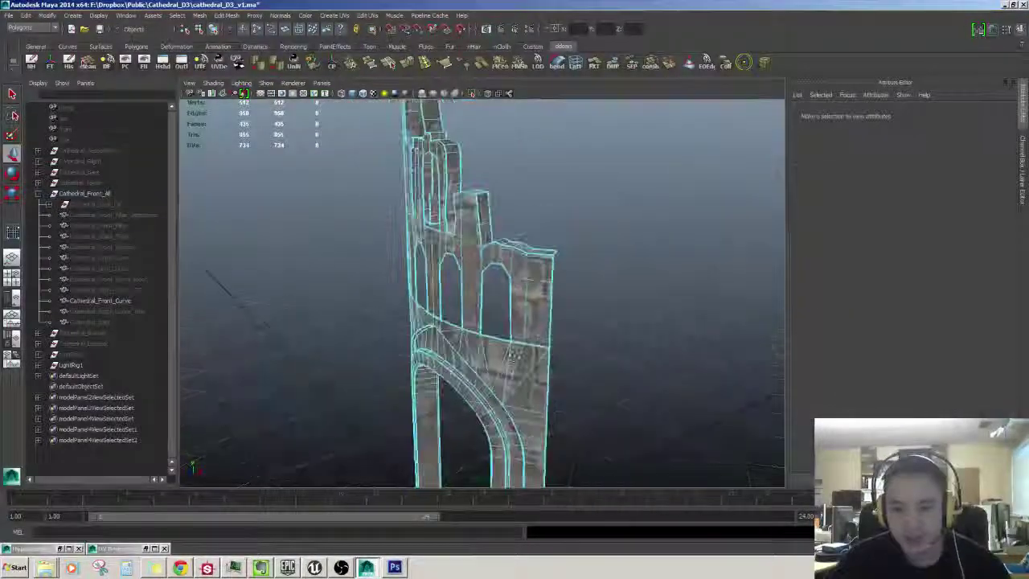
alt+drag(523, 320, 498, 305)
scroll(498, 297, up, 6)
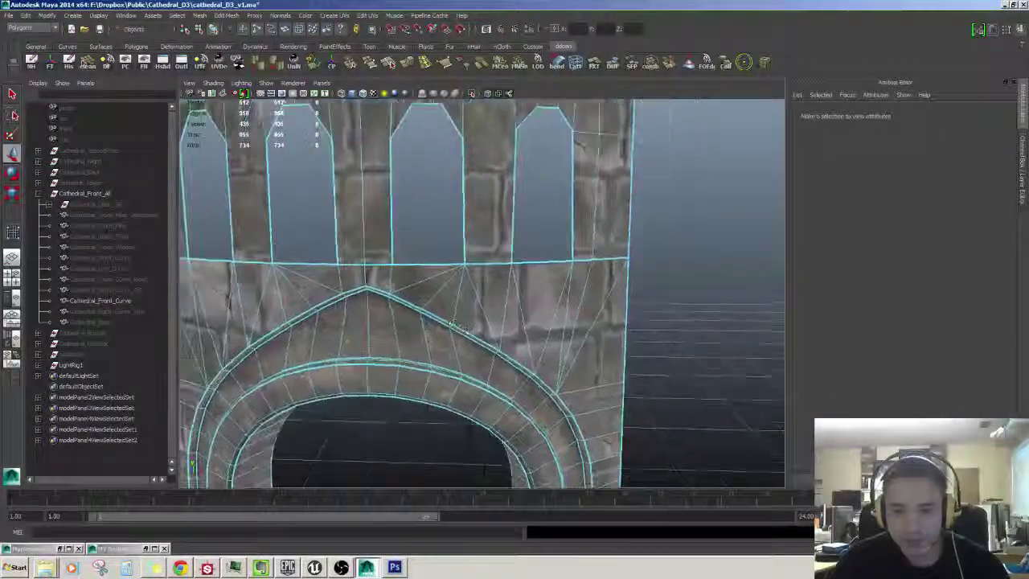
click(498, 322)
scroll(498, 321, down, 5)
alt+drag(498, 321, 523, 242)
alt+drag(517, 243, 561, 304)
scroll(561, 304, up, 3)
alt+middle_drag(560, 310, 625, 376)
scroll(624, 376, up, 4)
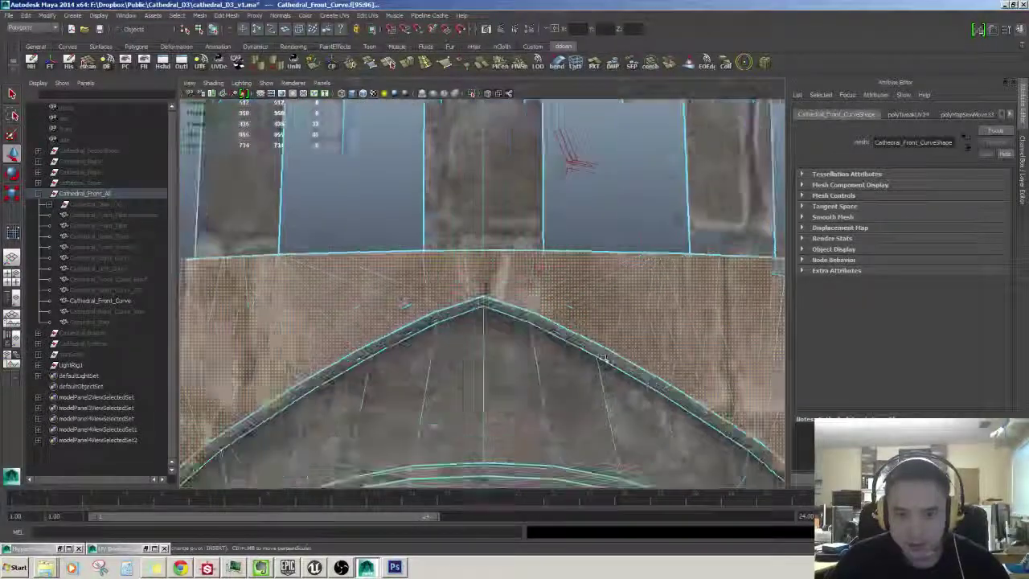
scroll(482, 293, down, 6)
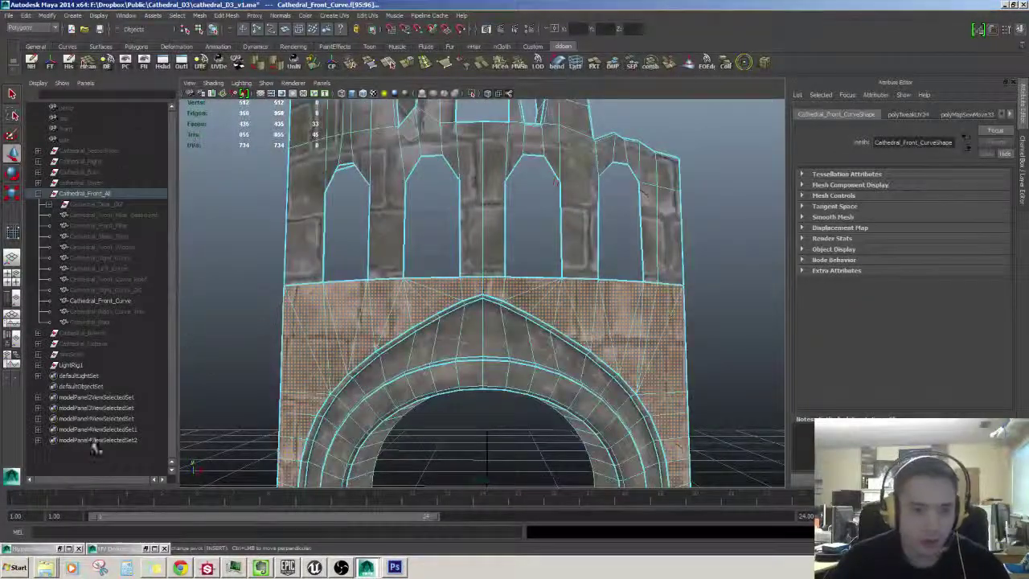
Step: Straighten the upper UV edge of the brick wall shell horizontally and raise it slightly to meet the brick course
click(111, 550)
scroll(504, 323, down, 5)
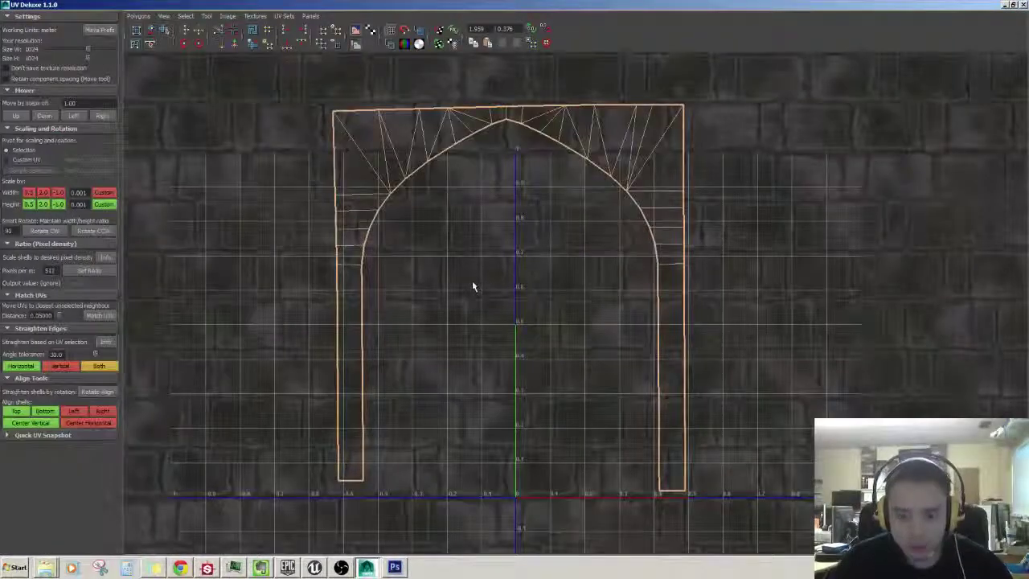
alt+middle_drag(461, 257, 468, 305)
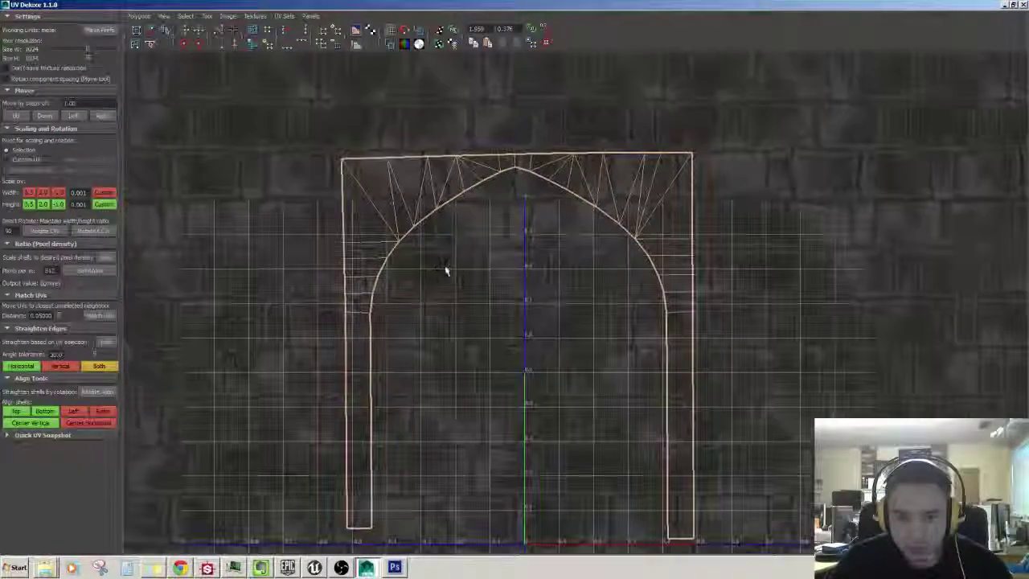
click(499, 169)
scroll(521, 194, up, 1)
alt+middle_drag(508, 198, 510, 262)
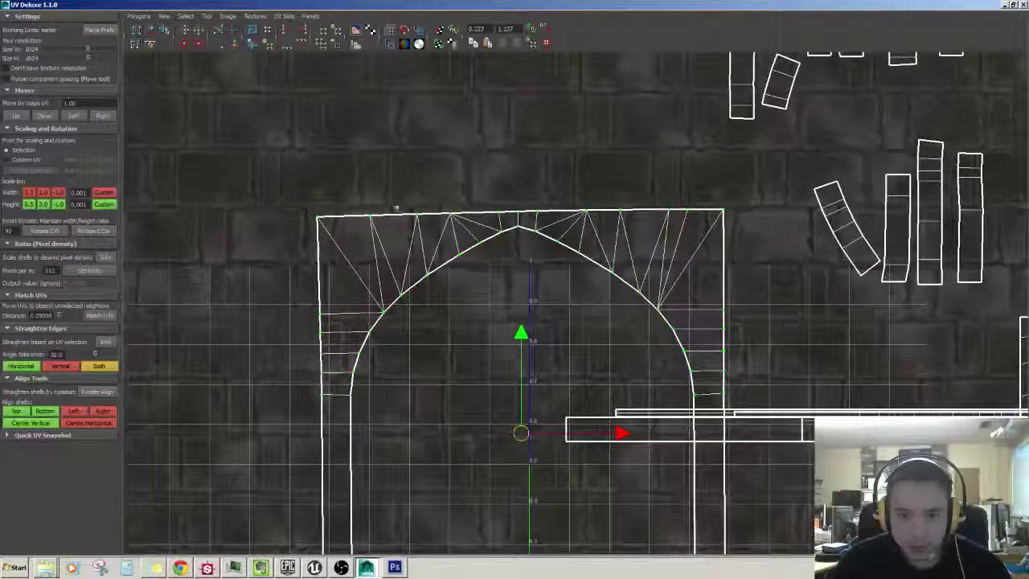
drag(265, 190, 752, 229)
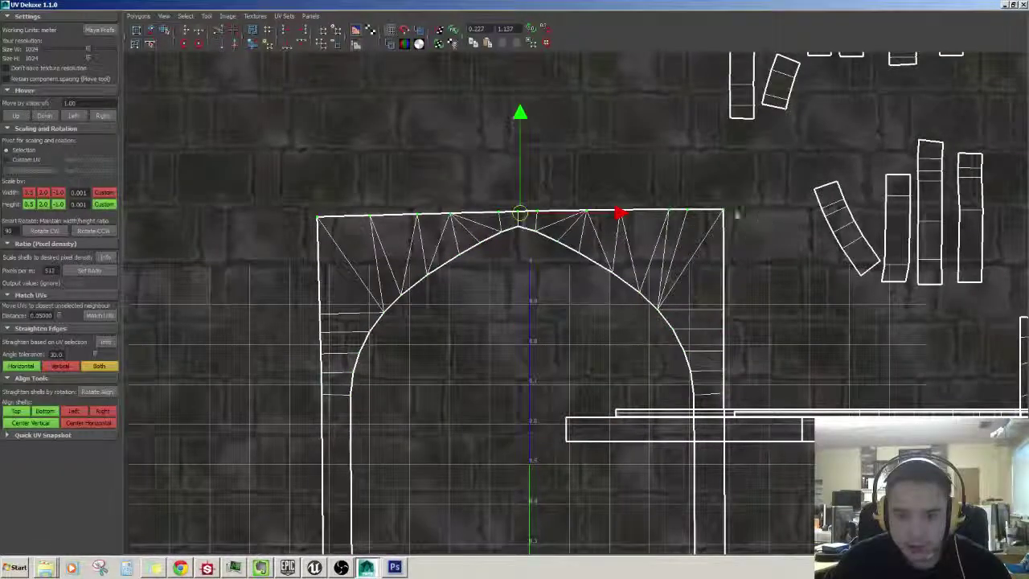
click(24, 366)
scroll(510, 200, up, 1)
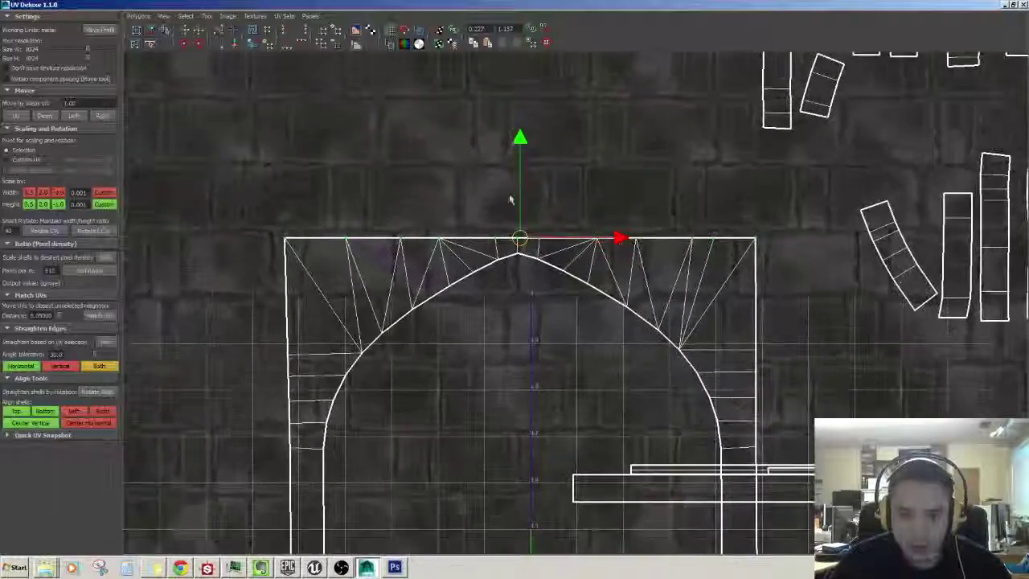
drag(520, 137, 521, 133)
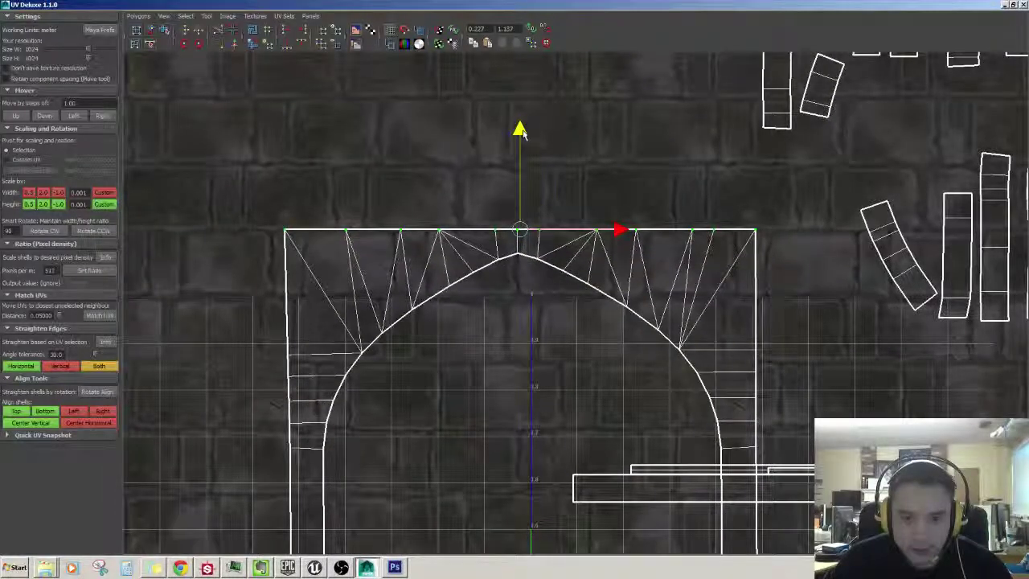
Step: Level the bottom UVs of both wall legs with each other and lower them to the grid's zero line
alt+middle_drag(559, 441, 544, 153)
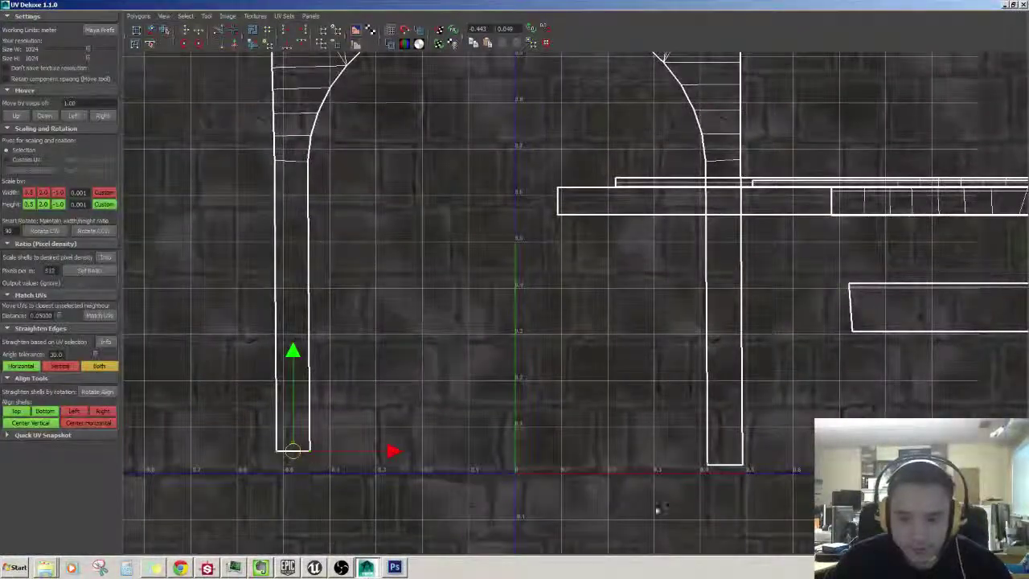
shift+click(684, 469)
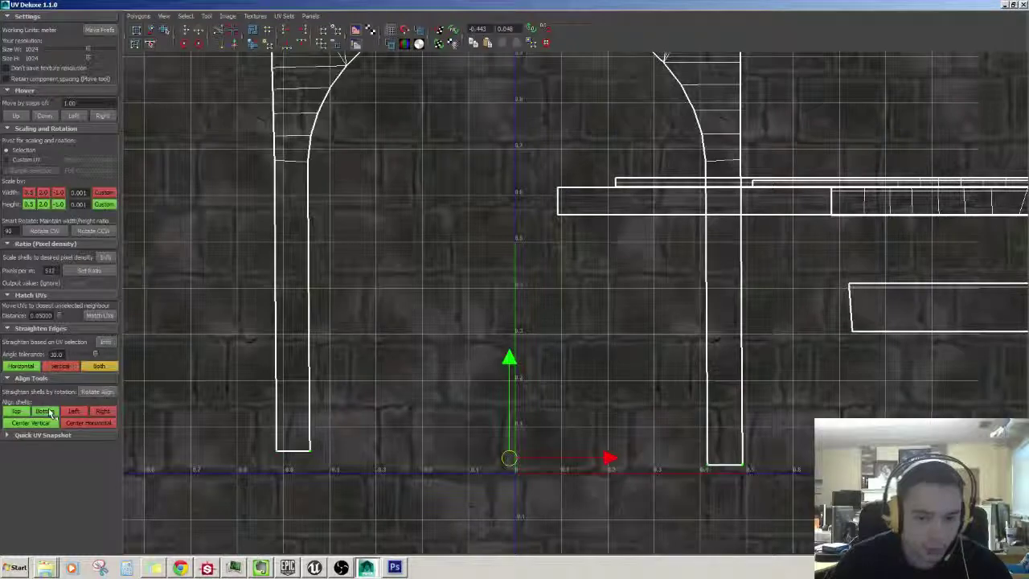
alt+middle_drag(214, 372, 294, 368)
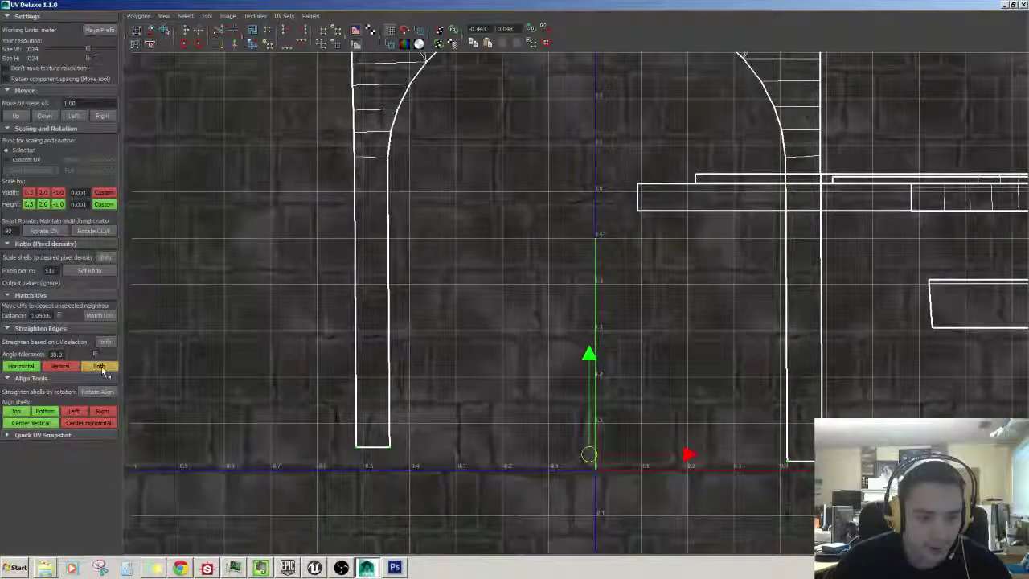
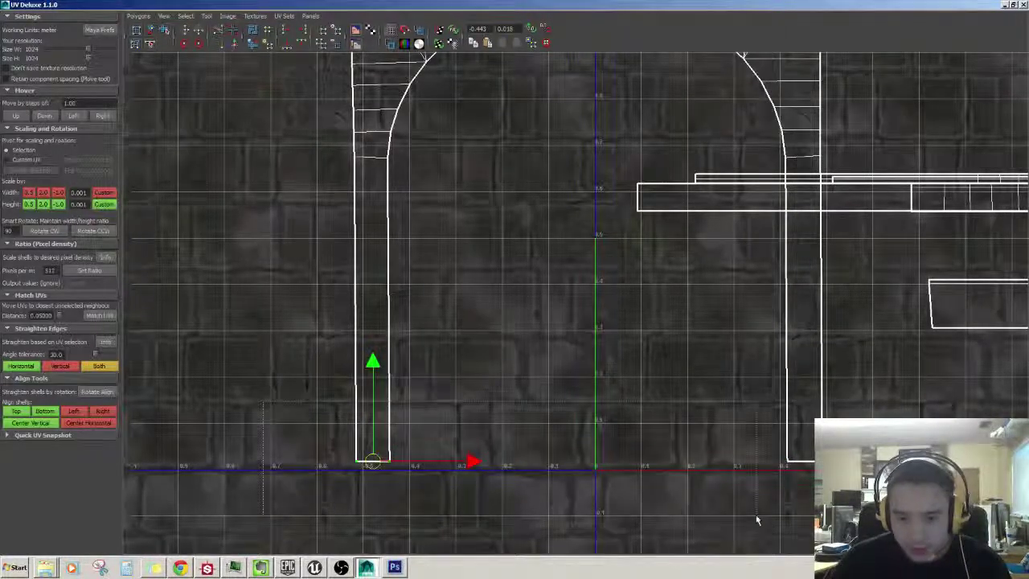
drag(593, 368, 593, 374)
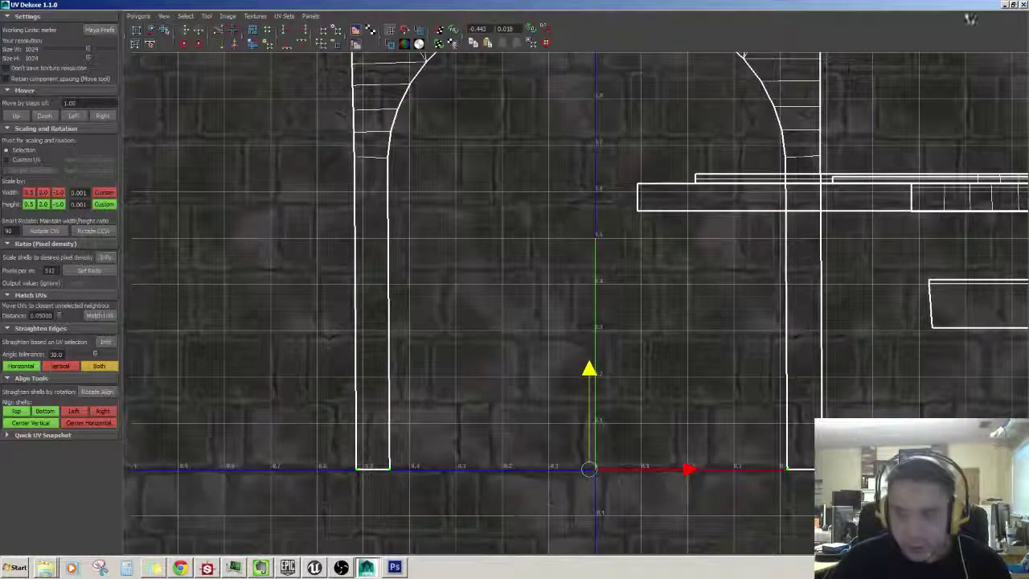
Step: Inspect the brick texture on the front wall's legs down to their bases on the model
click(1006, 6)
alt+middle_drag(556, 275, 523, 165)
alt+right_drag(522, 165, 487, 193)
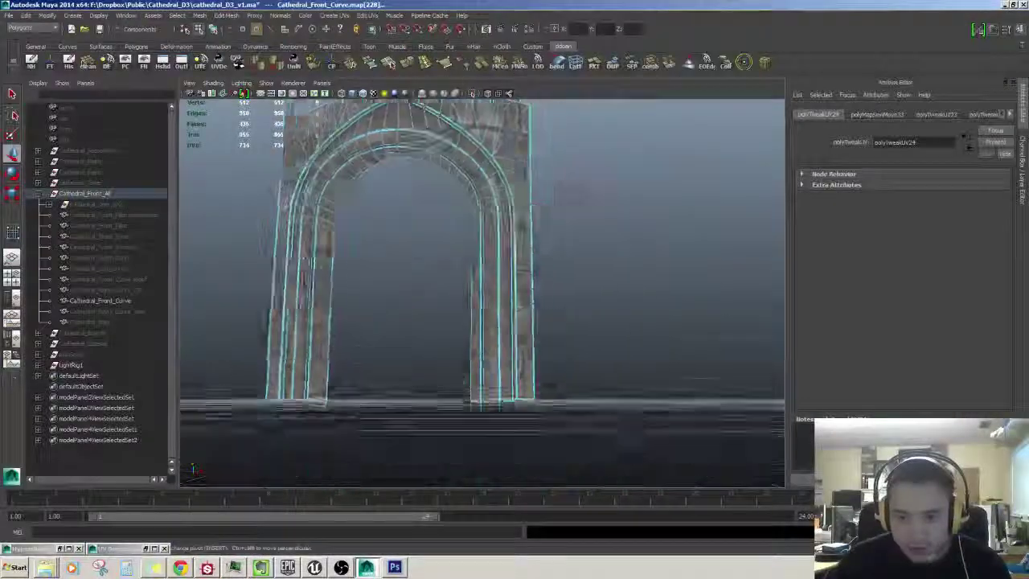
alt+drag(487, 234, 504, 252)
alt+right_drag(504, 252, 534, 269)
alt+middle_drag(534, 269, 555, 217)
alt+drag(555, 217, 583, 288)
key(F8)
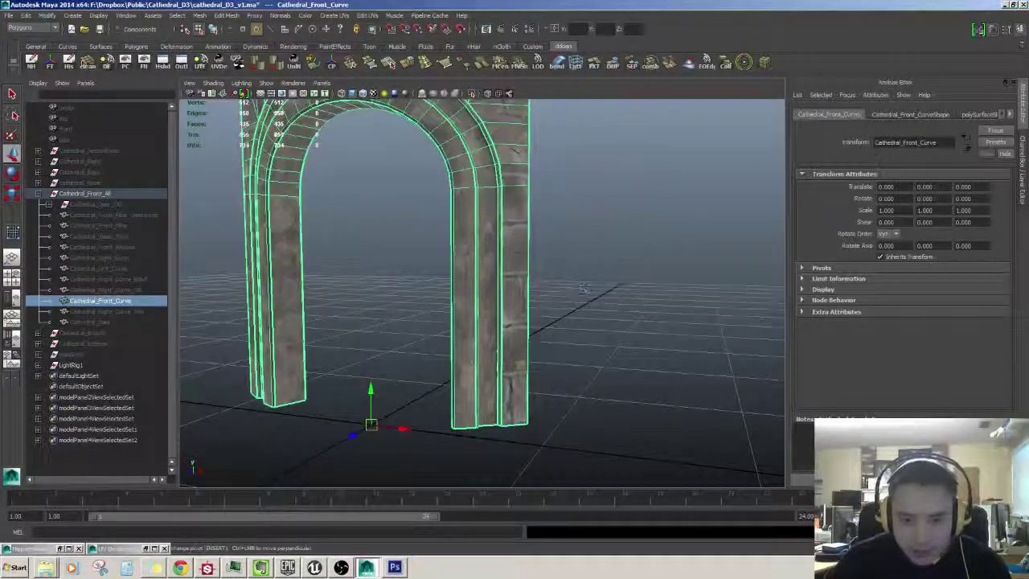
alt+drag(514, 389, 556, 333)
Step: Reselect the brick wall faces and place the UV editor as a floating window beside the model view
key(F11)
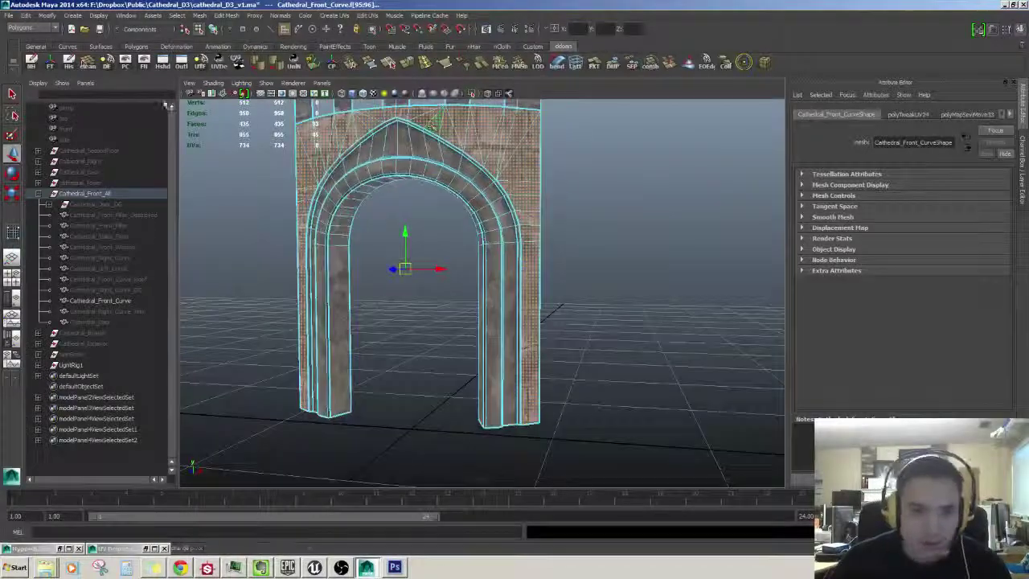
double_click(111, 549)
click(1013, 6)
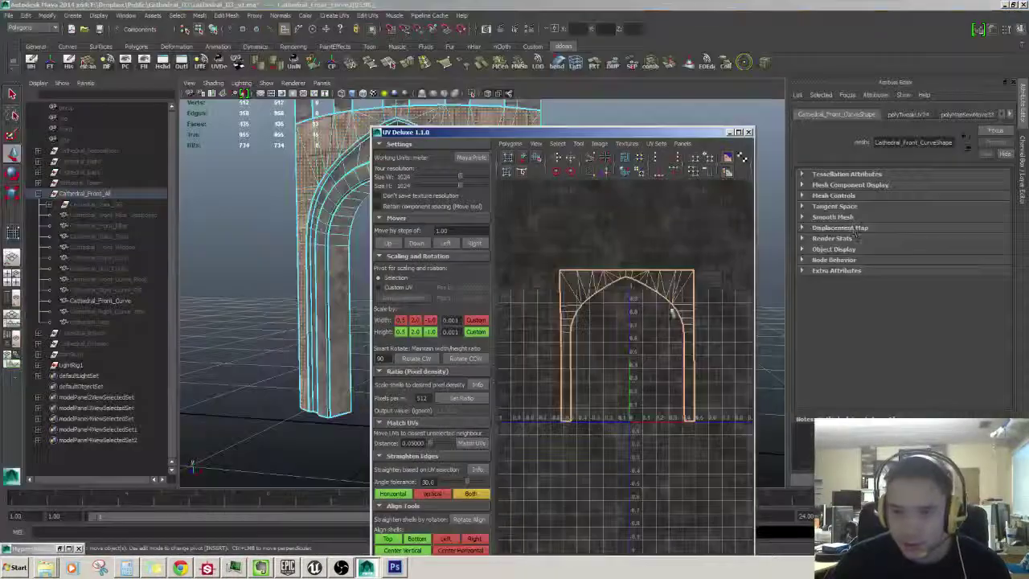
drag(595, 131, 230, 90)
alt+middle_drag(484, 231, 497, 242)
alt+drag(496, 242, 555, 193)
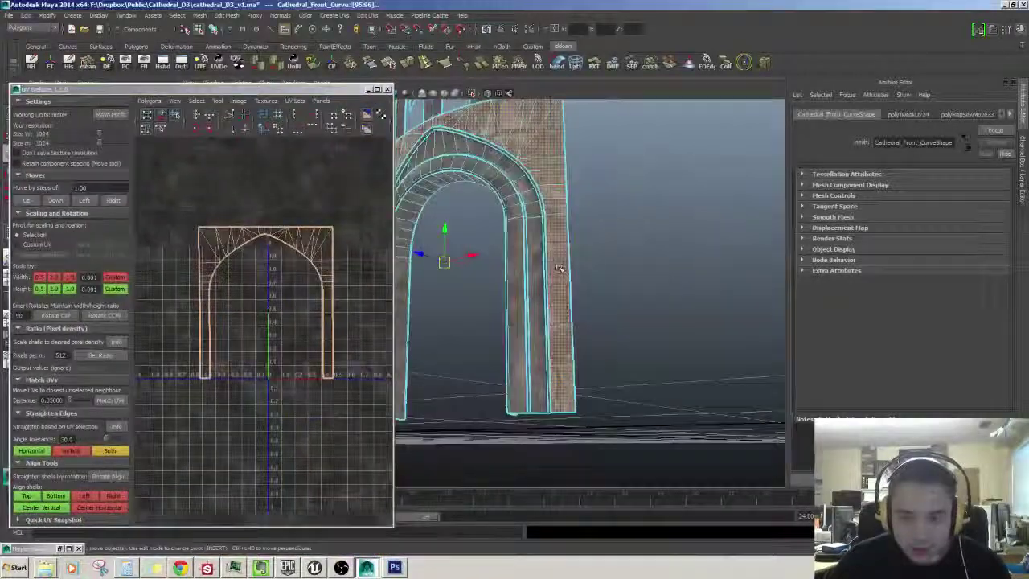
alt+right_drag(555, 193, 609, 217)
Step: Shift the brick wall shell's UVs slightly left and check how the bricks fall on the wall's legs
right_drag(301, 237, 313, 239)
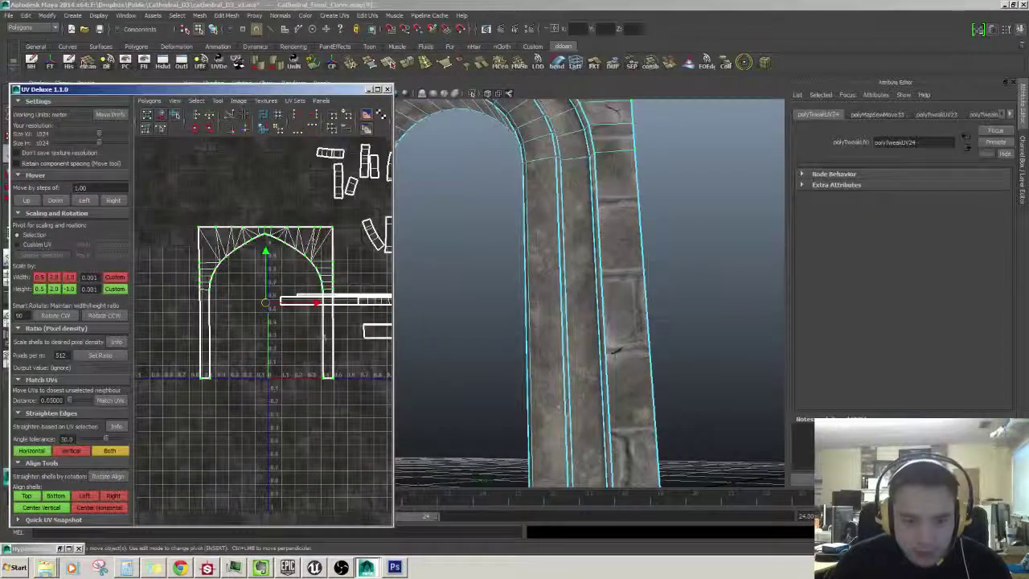
drag(316, 304, 306, 302)
alt+drag(490, 285, 479, 310)
alt+right_drag(479, 309, 394, 299)
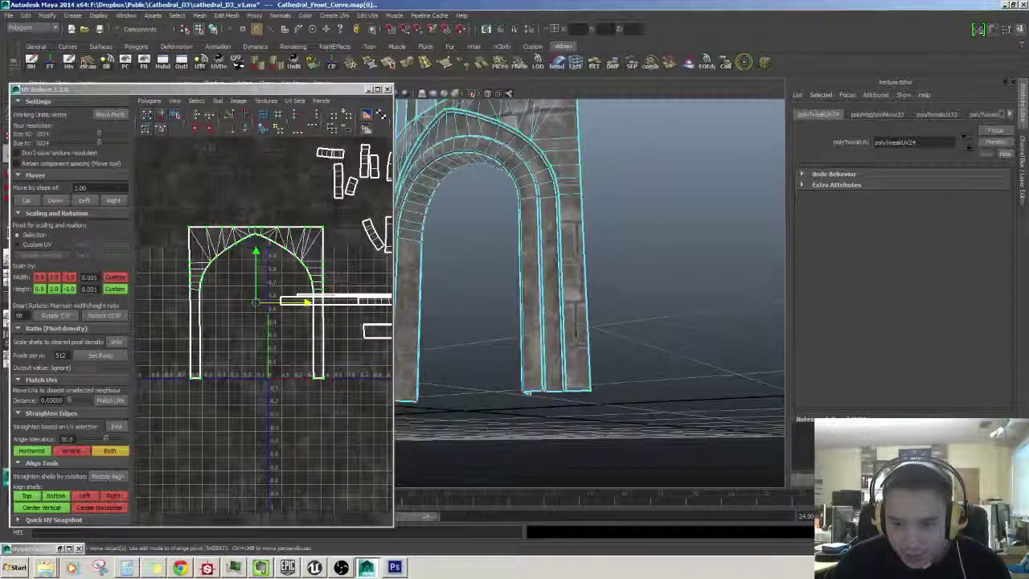
alt+drag(394, 298, 347, 299)
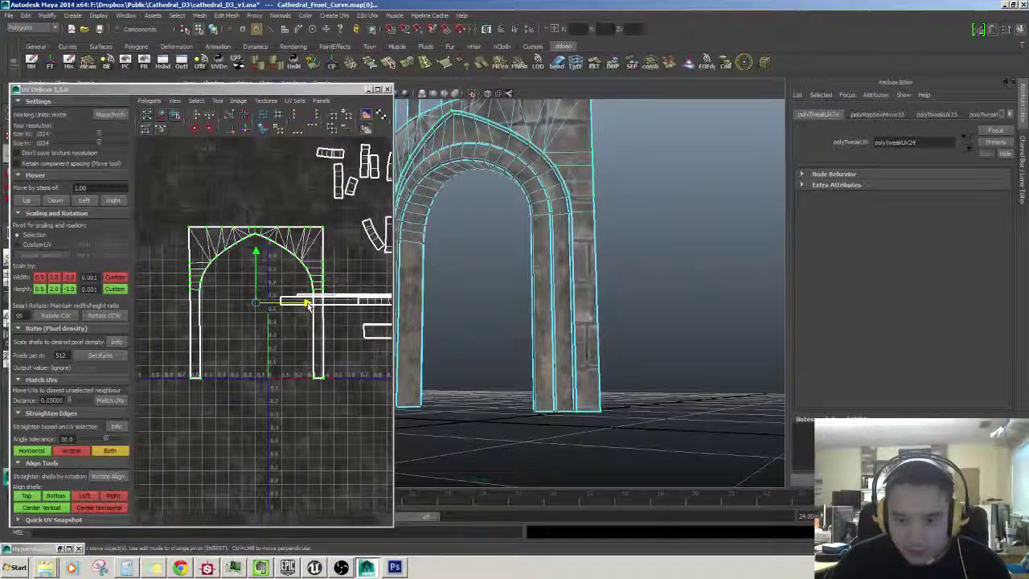
alt+drag(501, 306, 533, 340)
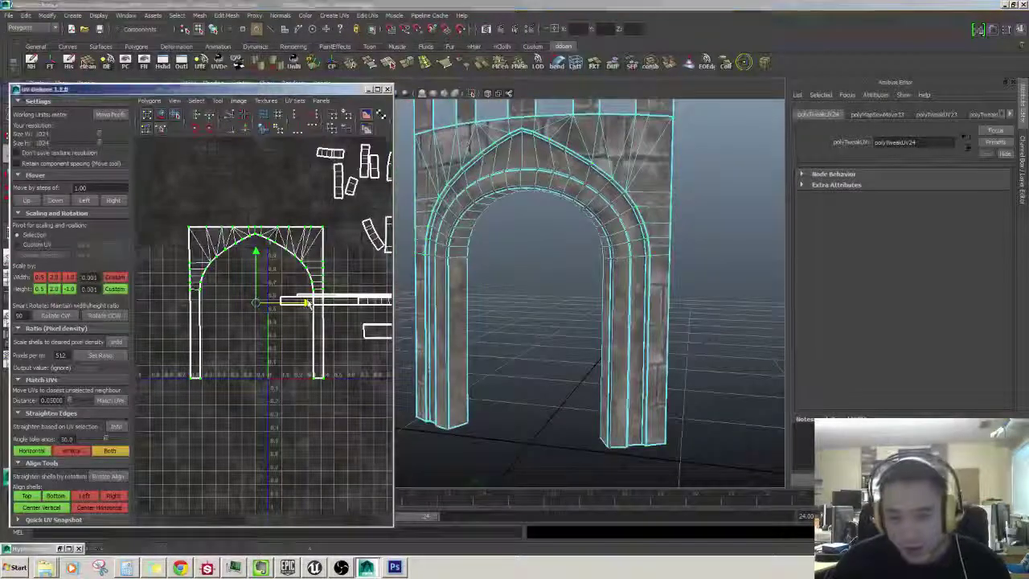
Step: Try shifting the front arch wall shell's UVs farther left, and undo the move
drag(307, 302, 264, 304)
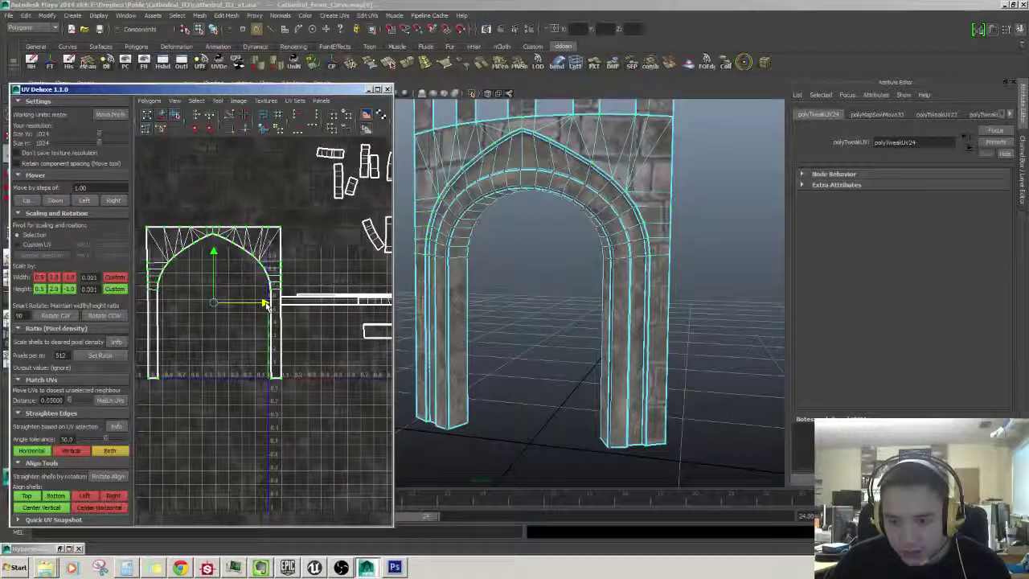
key(ctrl+z)
key(ctrl+z)
Step: Select the faces of the upper wall above the arch and bring up their UV shell for editing
alt+drag(548, 286, 547, 245)
click(547, 245)
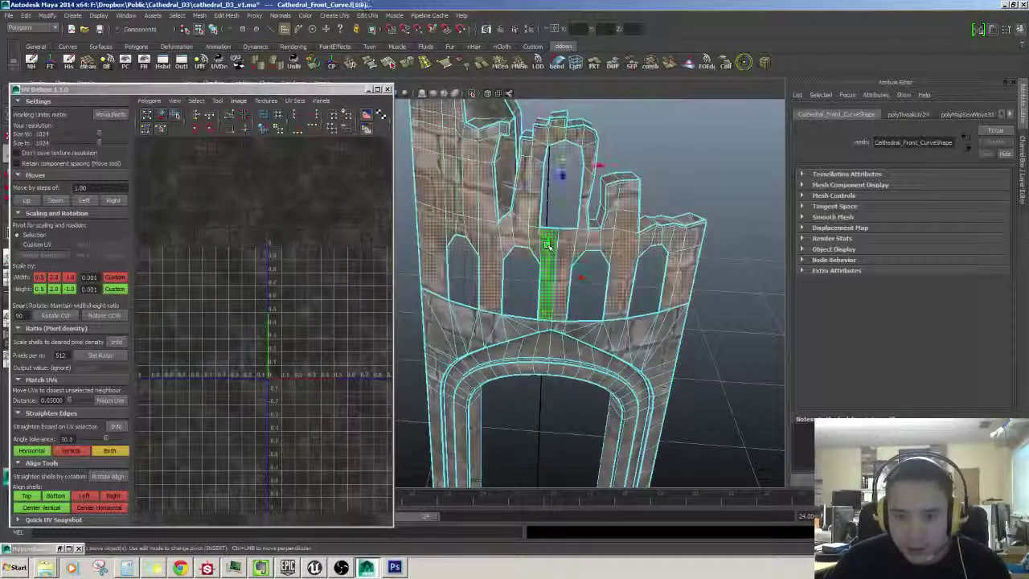
key(f)
alt+drag(642, 333, 589, 290)
scroll(580, 293, down, 8)
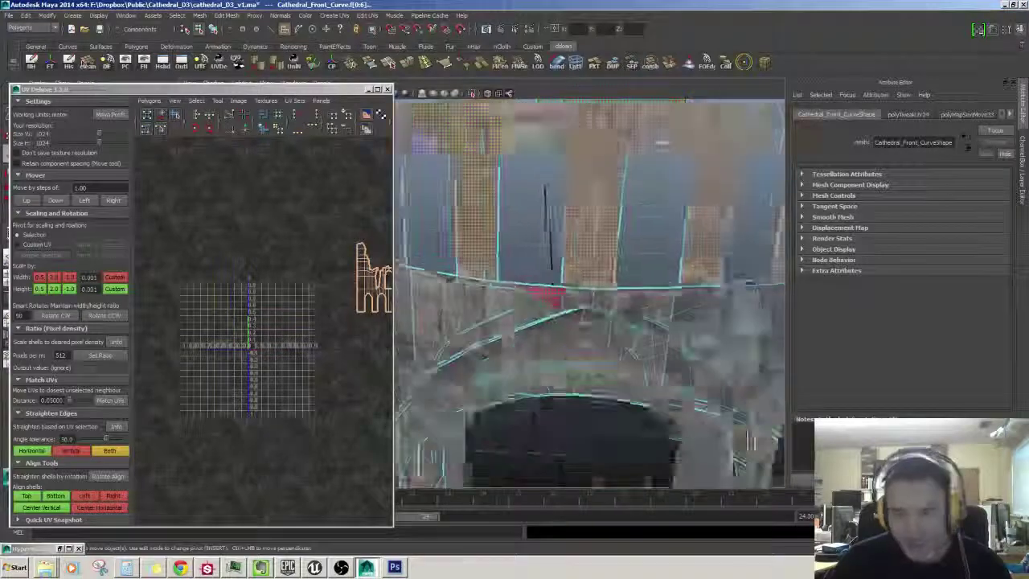
alt+middle_drag(220, 302, 145, 285)
alt+right_drag(260, 330, 353, 181)
alt+middle_drag(354, 180, 249, 278)
key(ctrl+z)
key(ctrl+z)
key(ctrl+z)
key(ctrl+z)
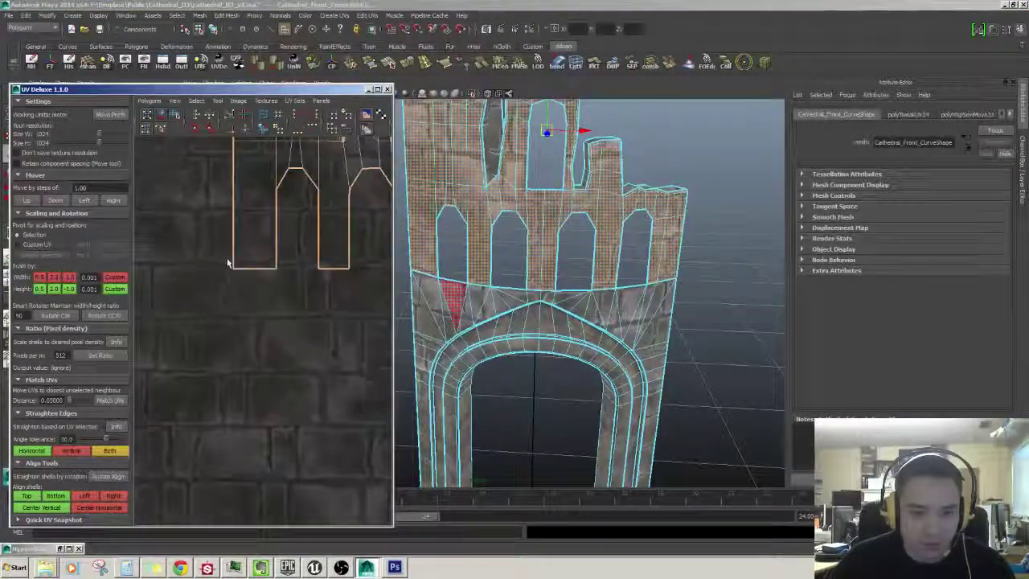
alt+middle_drag(273, 240, 203, 297)
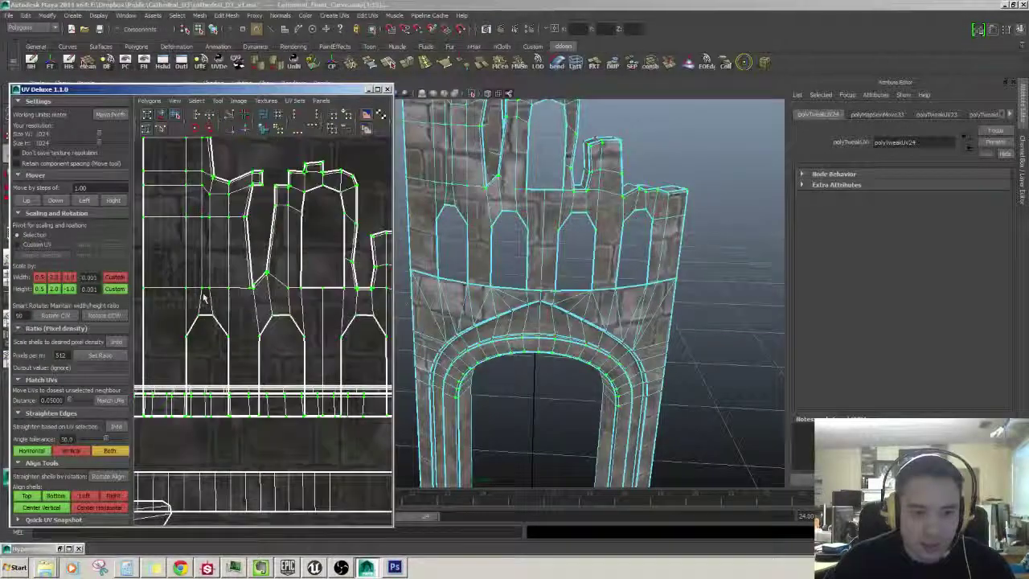
Step: Move the upper wall shell up by 1.00 in UV space and nudge it slightly higher against the brick rows
alt+right_drag(288, 299, 99, 206)
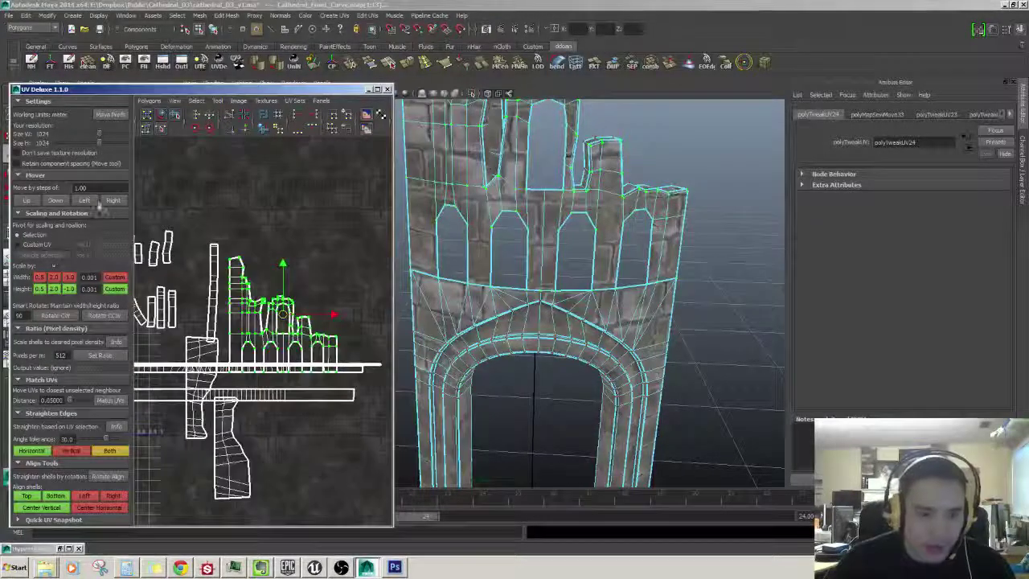
click(33, 201)
alt+right_drag(262, 290, 279, 335)
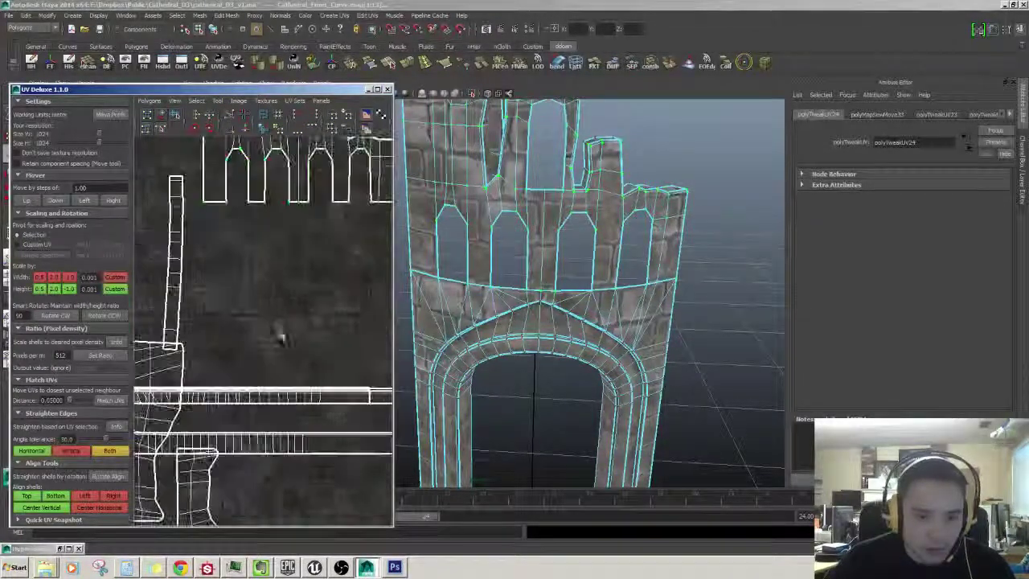
alt+middle_drag(285, 229, 254, 385)
alt+right_drag(254, 385, 269, 361)
alt+middle_drag(288, 296, 282, 386)
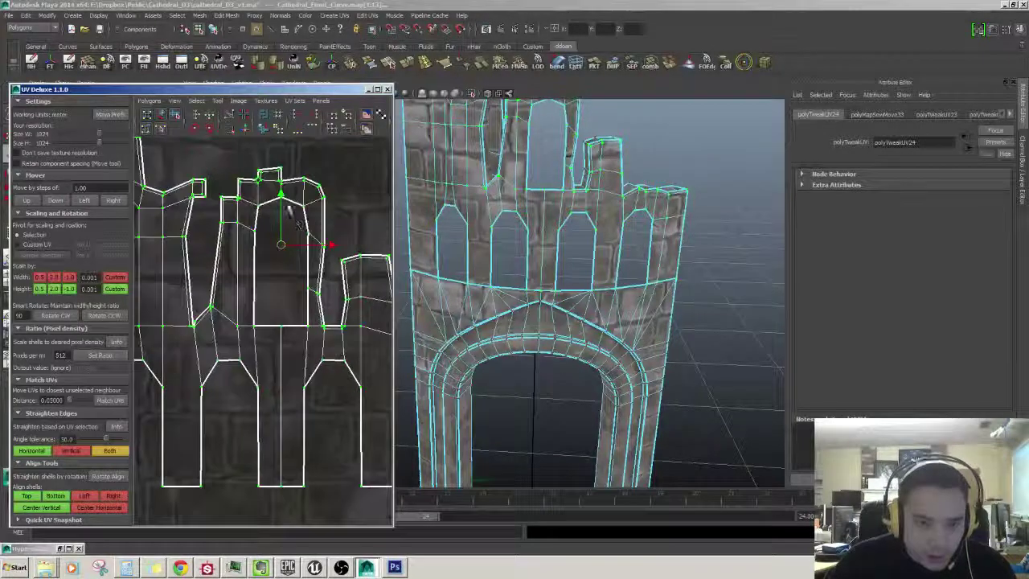
alt+middle_drag(281, 193, 281, 184)
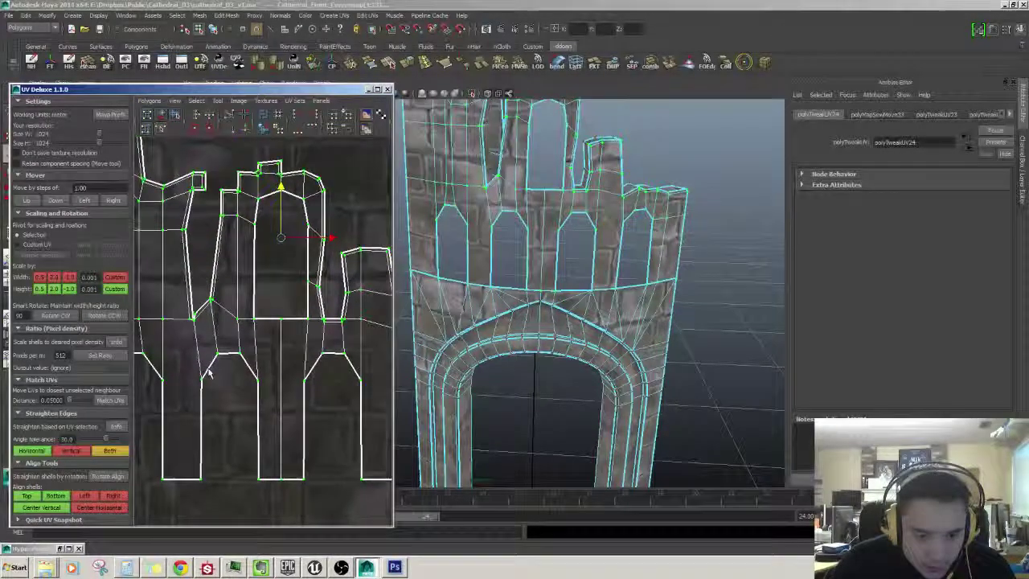
Step: Examine how the bricks fall on the upper wall around its arched openings, in the UV layout and on the model
alt+middle_drag(209, 372, 320, 323)
alt+middle_drag(384, 325, 144, 323)
alt+drag(519, 366, 520, 366)
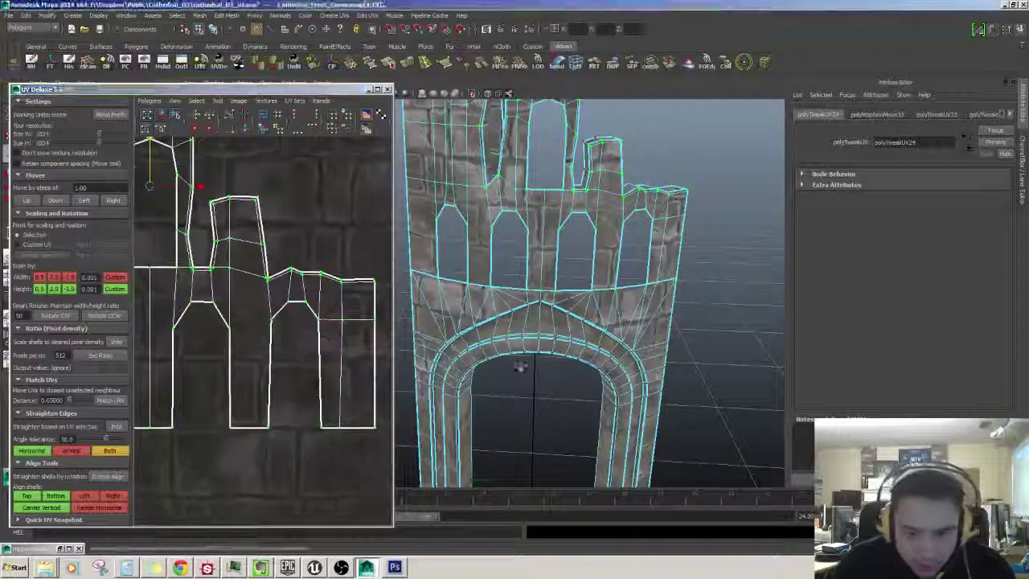
scroll(530, 338, up, 6)
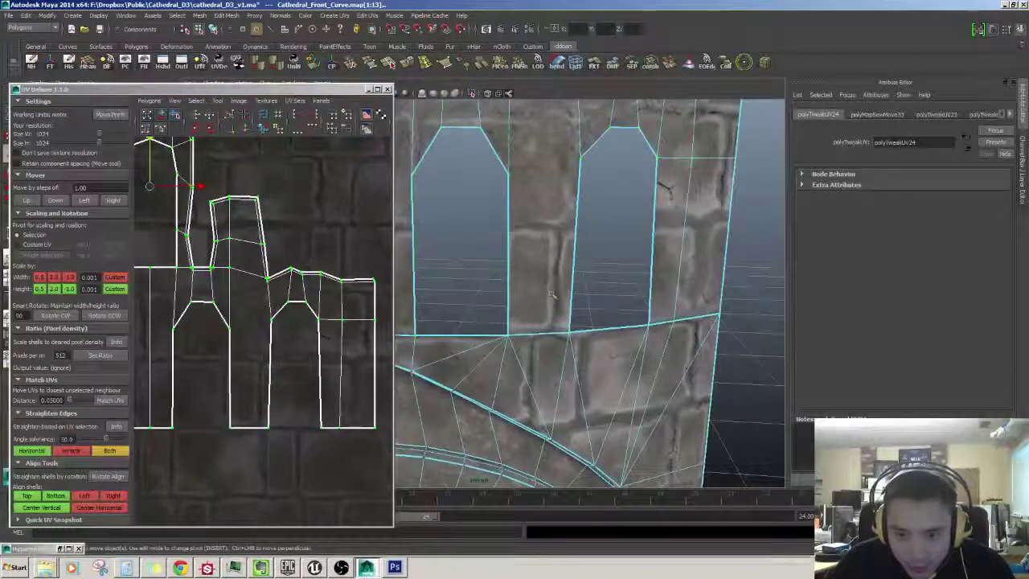
click(550, 353)
scroll(550, 354, down, 3)
alt+drag(664, 184, 476, 295)
scroll(567, 274, up, 3)
scroll(576, 297, down, 4)
scroll(575, 297, down, 3)
Step: Select the faces running along the wall's broken top rim, from the tall tower down to the low sloping end
click(463, 269)
key(F11)
click(444, 246)
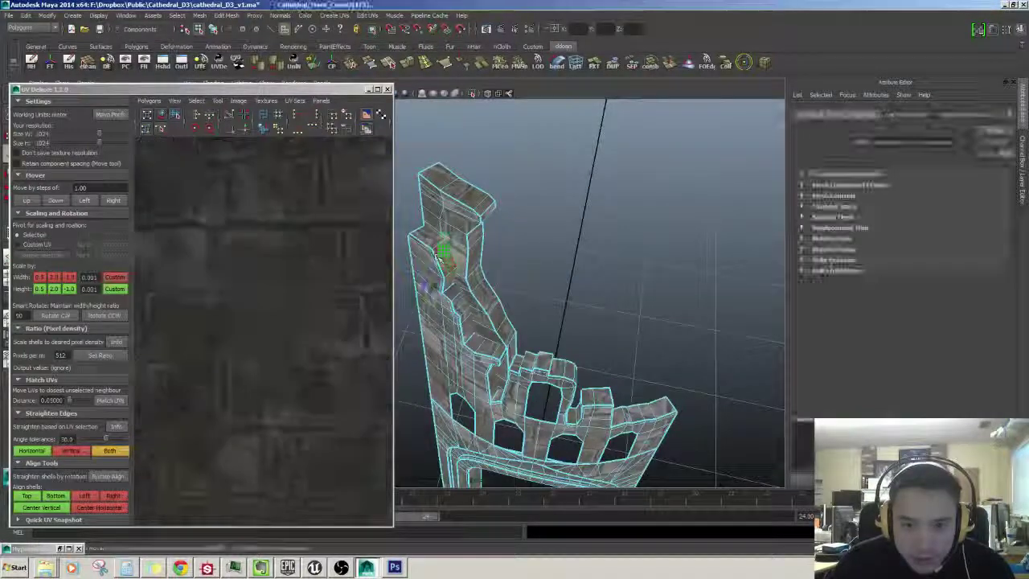
alt+drag(444, 246, 531, 265)
key(w)
shift+click(613, 309)
alt+drag(612, 310, 552, 289)
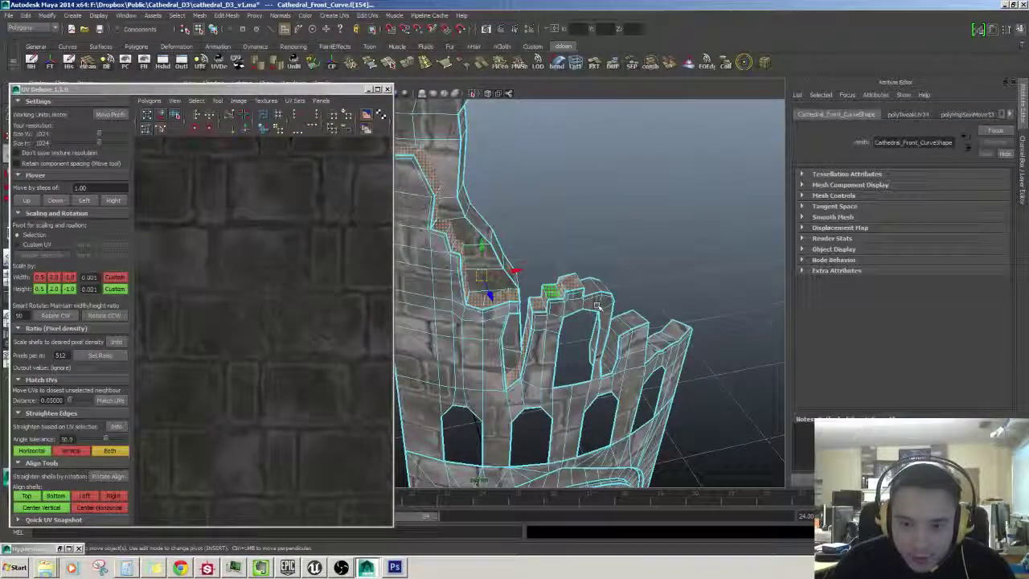
shift+click(458, 287)
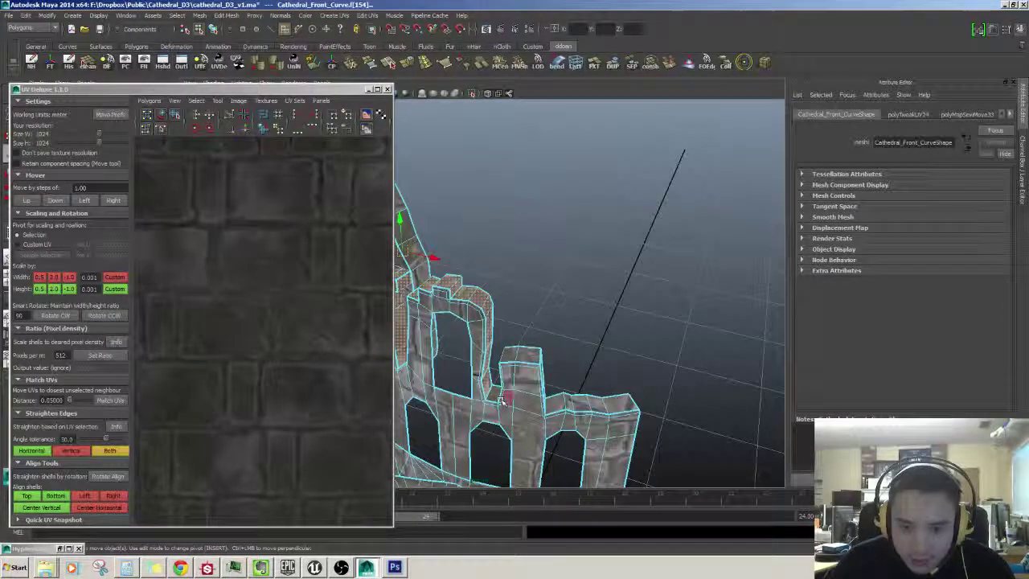
alt+drag(565, 395, 476, 404)
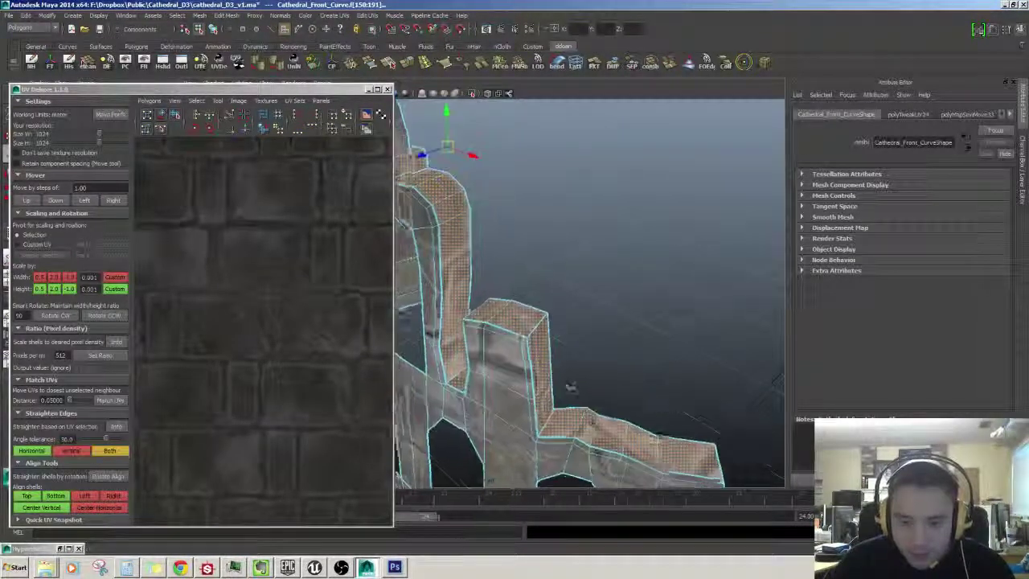
Step: Sew the rim's UVs at the edge between the short pillar's side and the low sloping top
alt+drag(571, 387, 674, 381)
right_drag(484, 304, 484, 270)
click(490, 323)
alt+drag(605, 377, 484, 389)
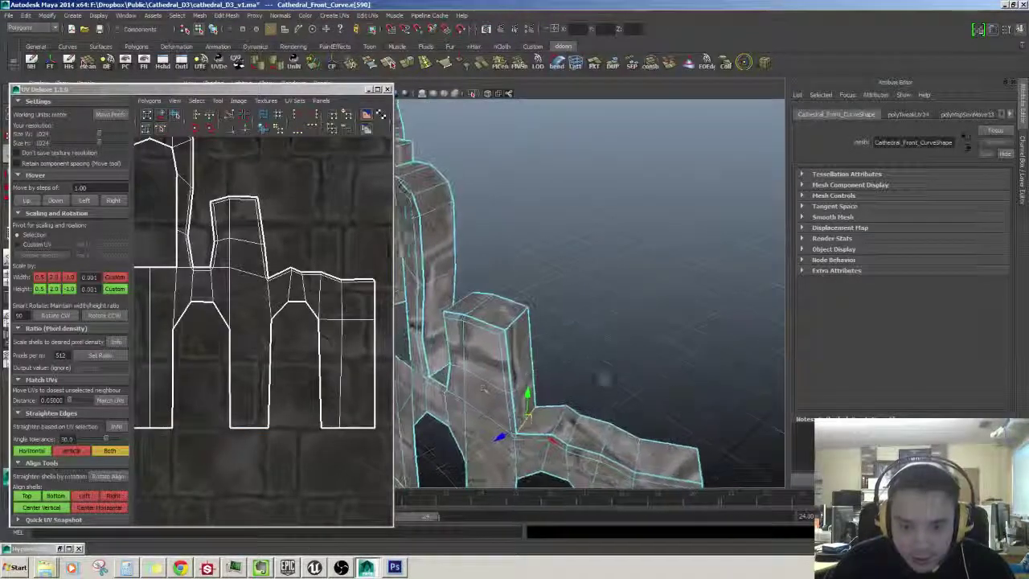
click(319, 291)
click(550, 355)
alt+drag(549, 354, 537, 315)
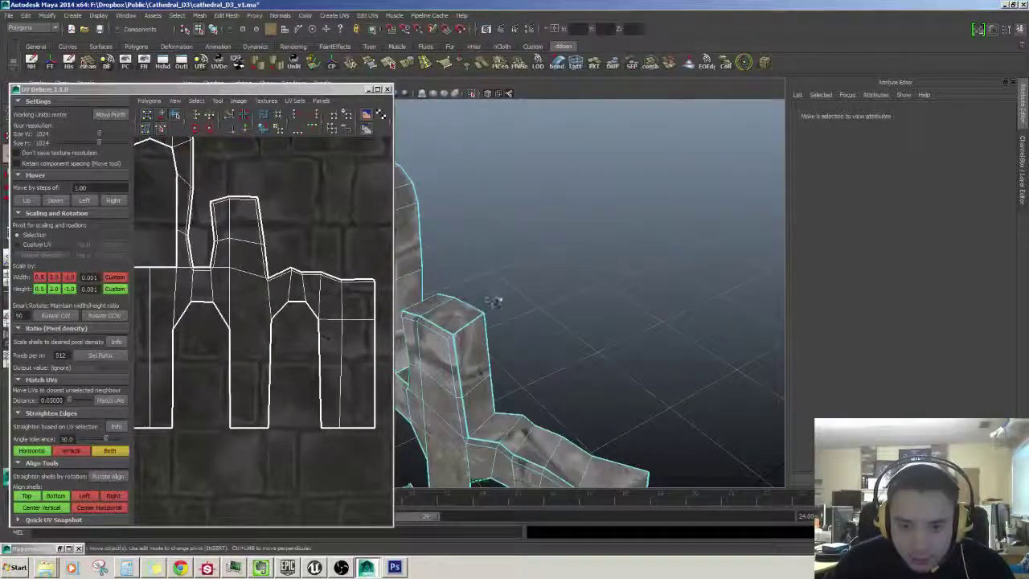
Step: Select the short pillar's connected rim faces to check their extent, and sew another UV edge of the top rim
key(F11)
double_click(533, 290)
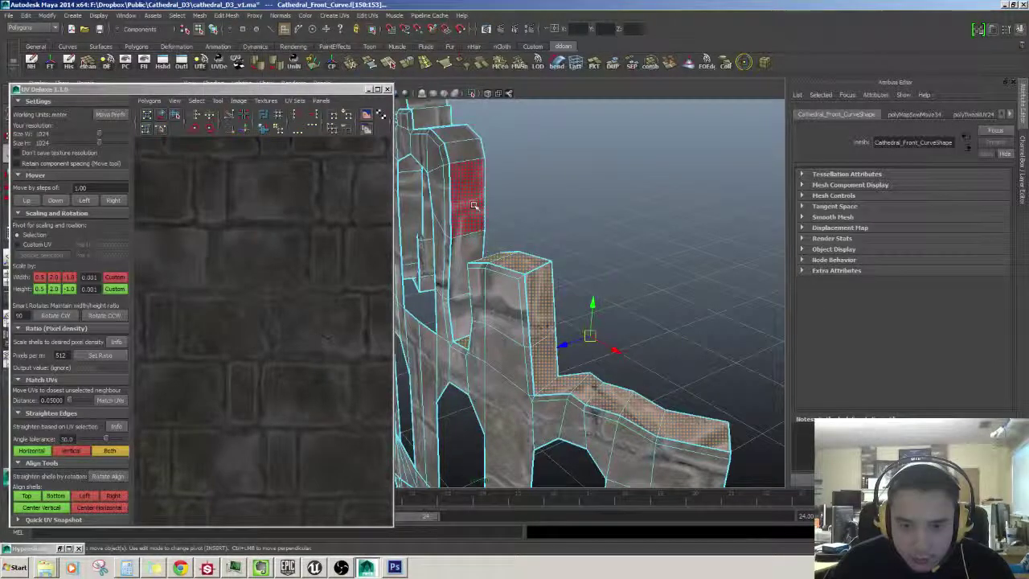
alt+drag(519, 276, 540, 341)
double_click(524, 256)
key(F8)
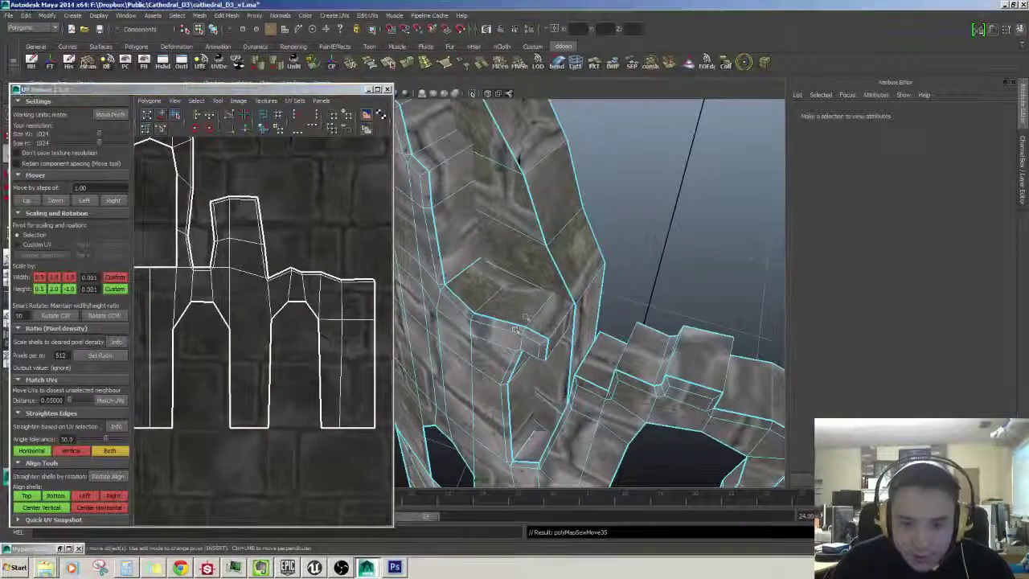
Step: Reselect all faces of the broken top rim and minimize the UV editor to inspect the whole wall
key(F8)
key(ctrl+z)
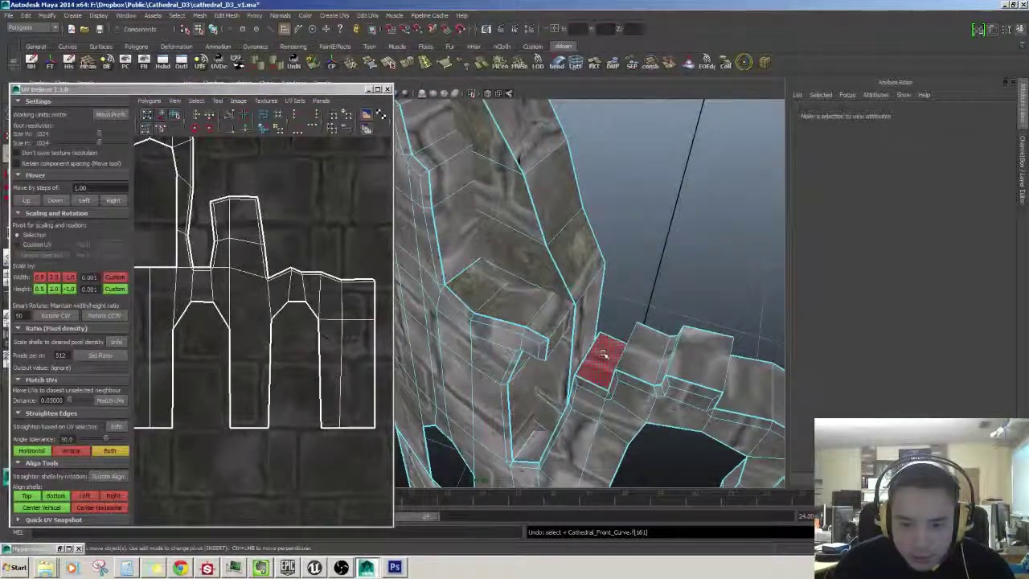
scroll(604, 356, down, 8)
alt+drag(604, 356, 563, 321)
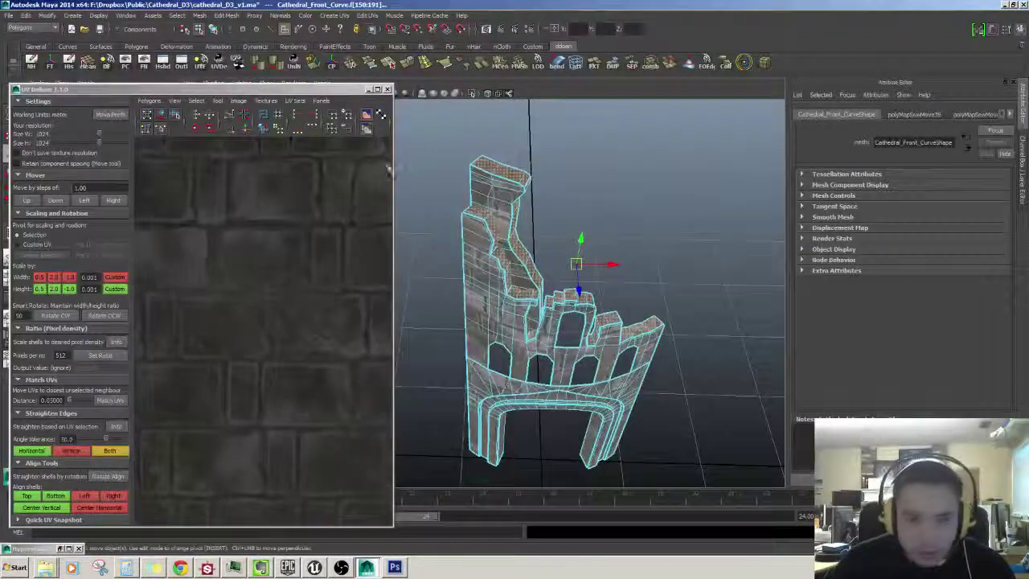
click(368, 89)
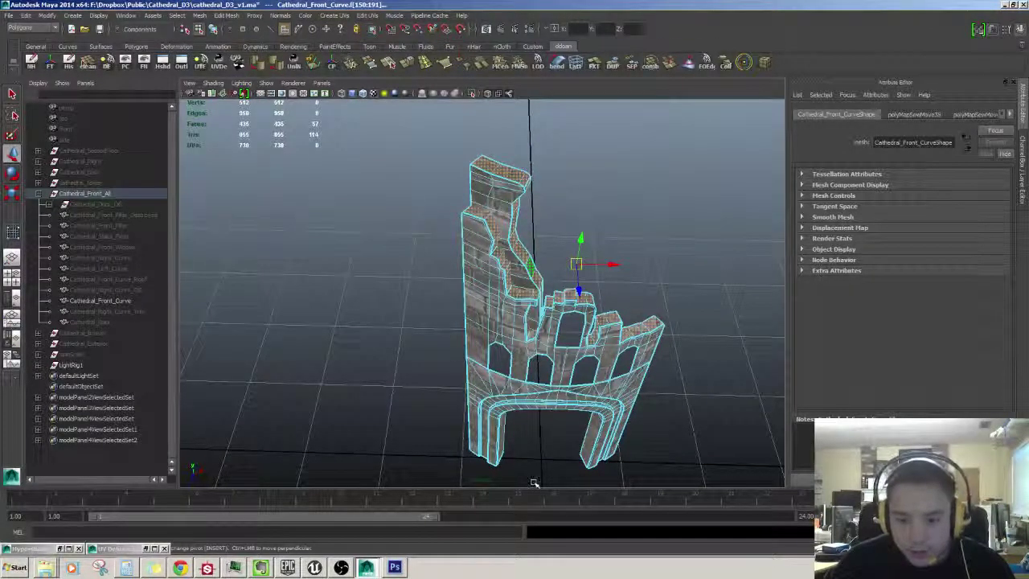
alt+drag(563, 418, 511, 323)
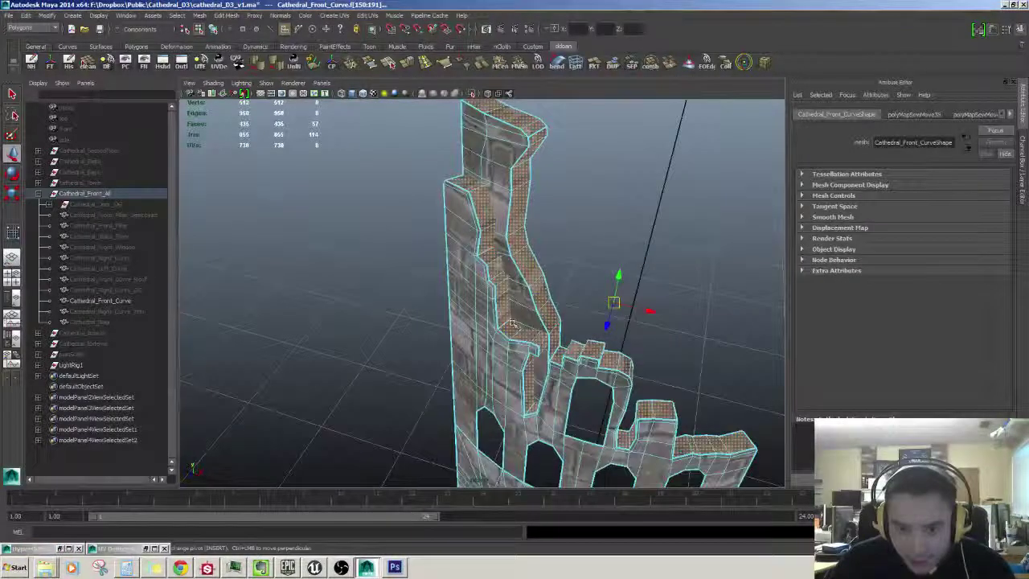
Step: Select the rim faces below the tall tower's top and inspect their UV strip in the maximized UV editor
click(478, 197)
alt+drag(414, 318, 294, 8)
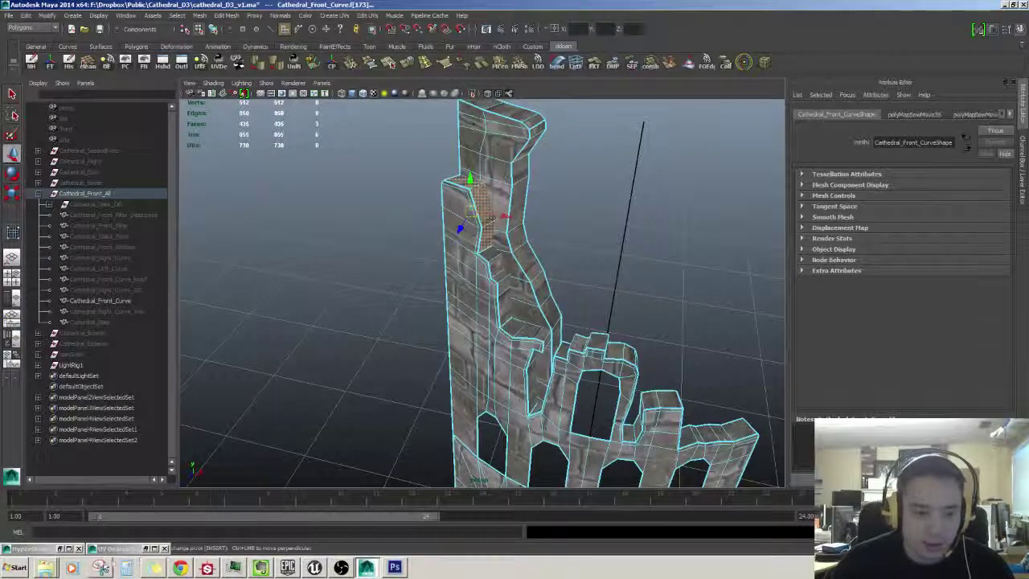
click(120, 547)
click(156, 481)
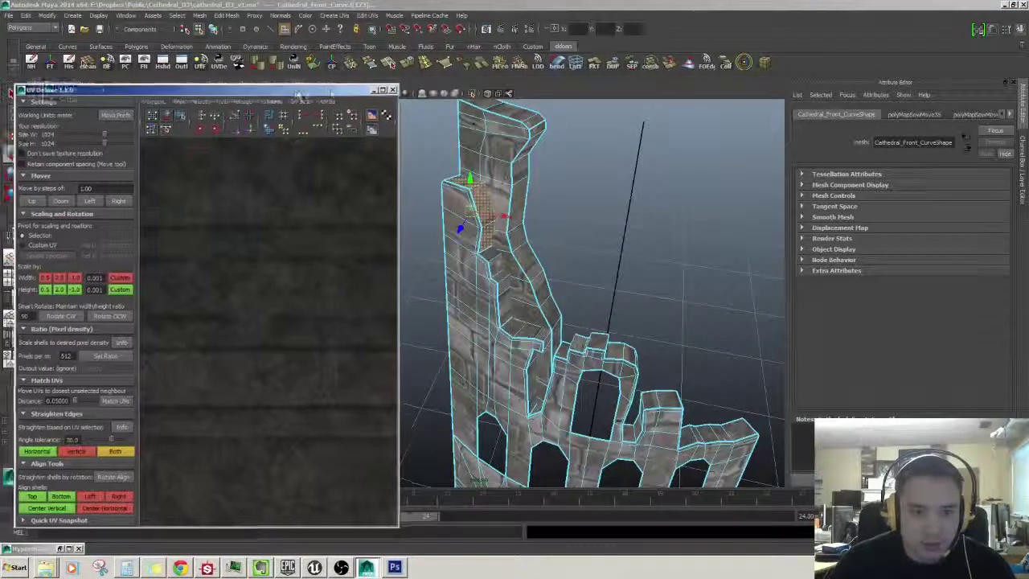
drag(331, 93, 365, 91)
double_click(364, 91)
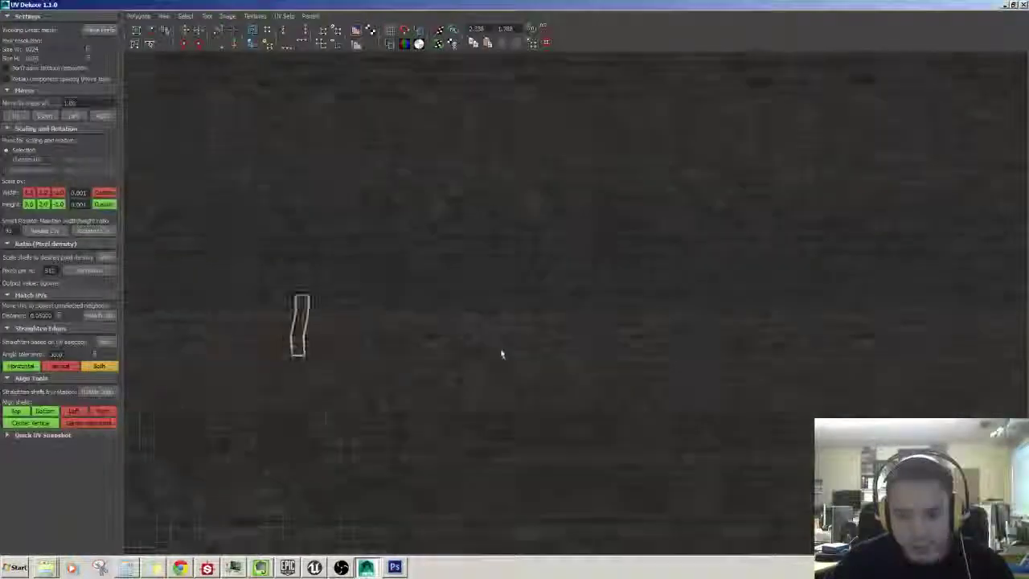
ctrl+right_drag(442, 312, 469, 319)
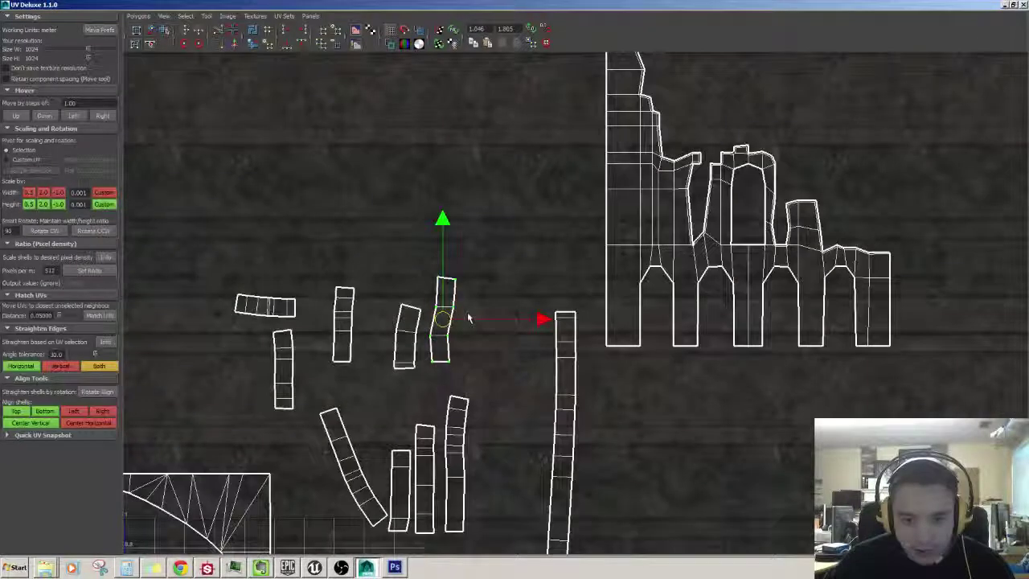
scroll(373, 276, up, 1)
scroll(452, 239, up, 2)
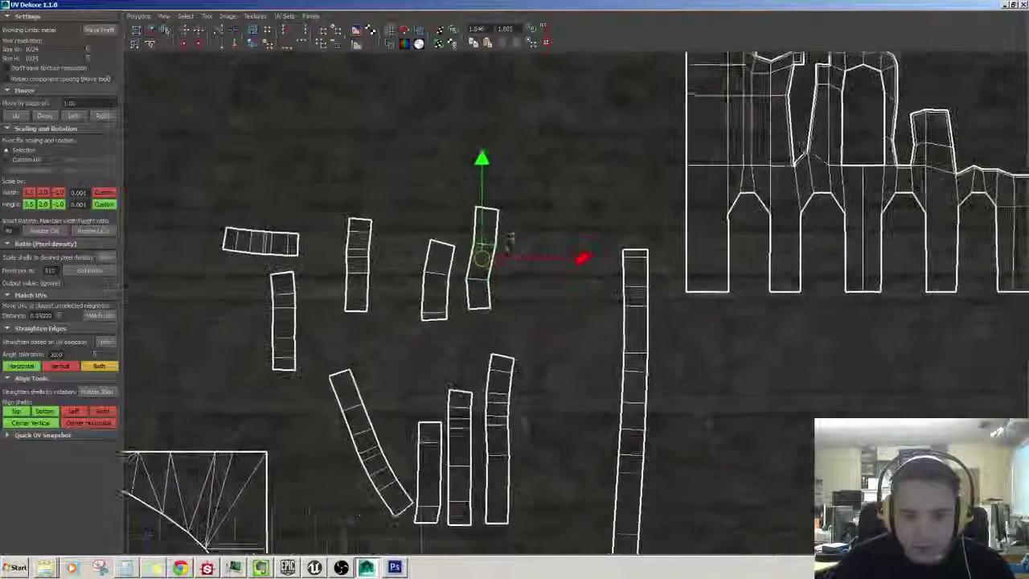
scroll(507, 227, up, 2)
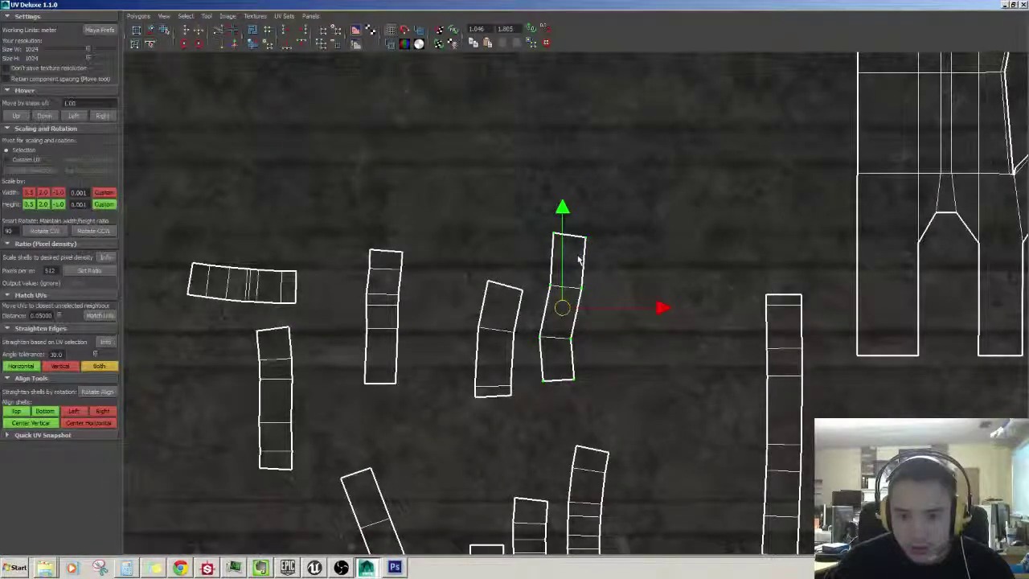
click(1005, 6)
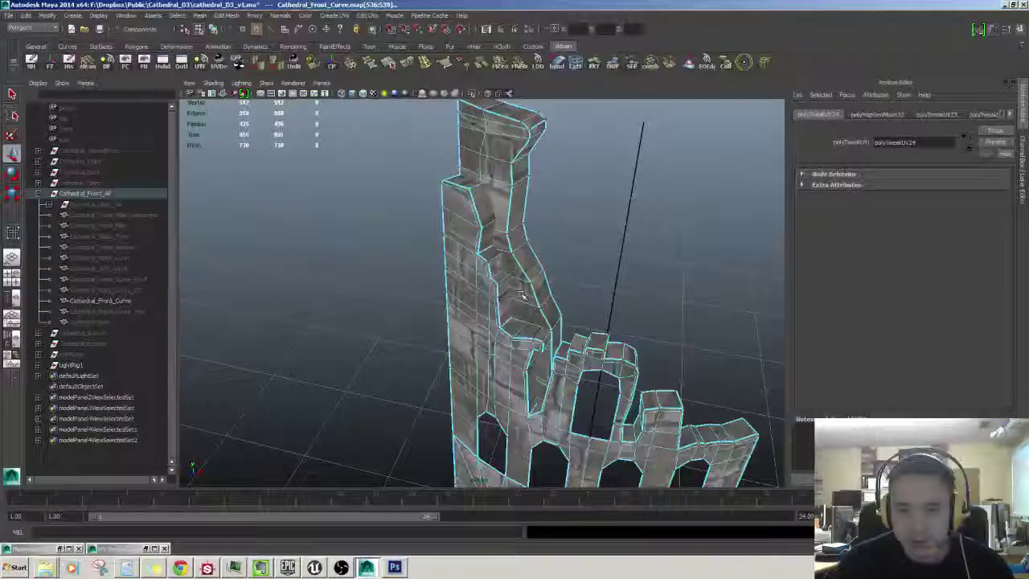
Step: Select the edges joining the separate rim pieces, from the tall tower across the arched window to the short pillar
alt+drag(511, 362, 495, 296)
right_drag(494, 290, 489, 254)
click(489, 253)
alt+drag(497, 269, 480, 262)
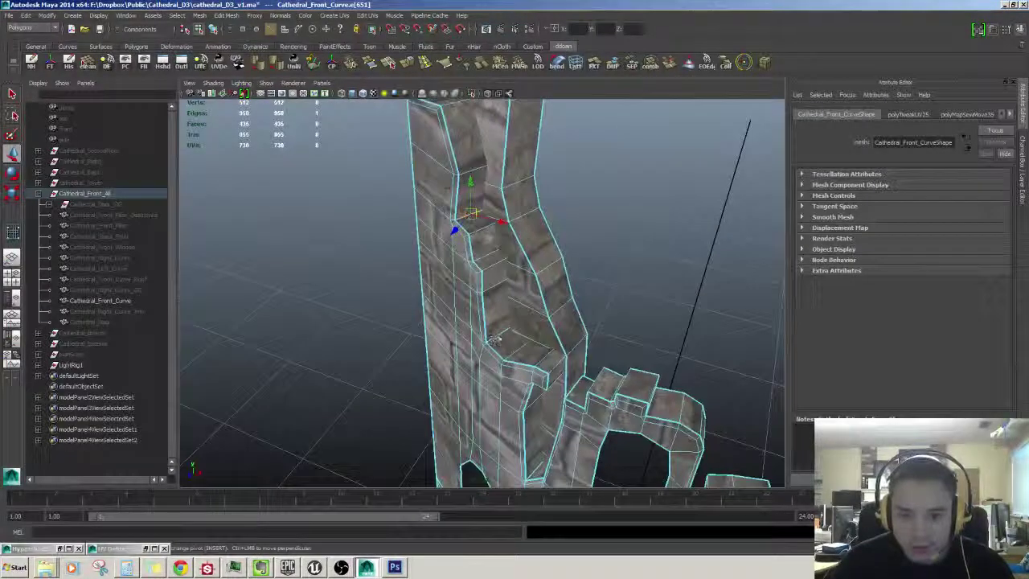
shift+click(493, 340)
alt+drag(494, 340, 589, 361)
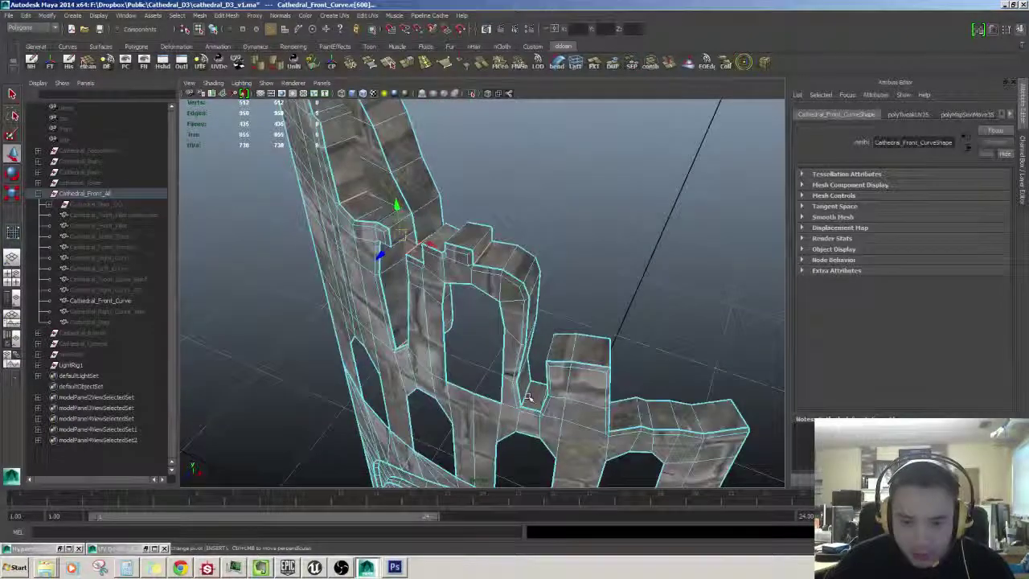
key(ctrl+z)
key(ctrl+z)
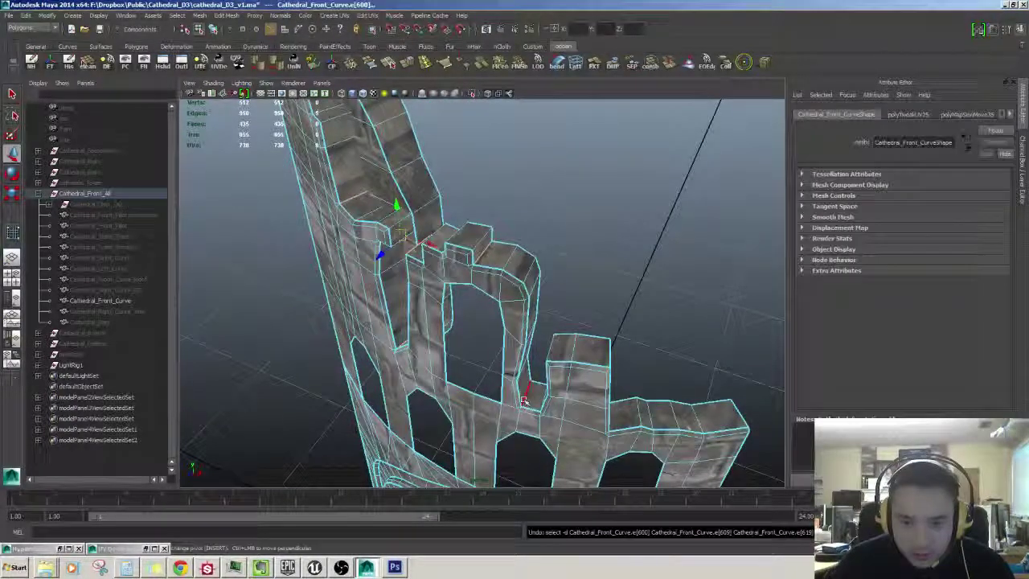
mouse_move(523, 394)
alt+mouse_down()
mouse_move(500, 354)
mouse_move(485, 388)
mouse_move(457, 365)
mouse_move(484, 363)
mouse_move(514, 384)
alt+mouse_up()
Step: Sew the rim's UV pieces along the selected edges into one long strip and check it in the maximized UV editor
double_click(126, 551)
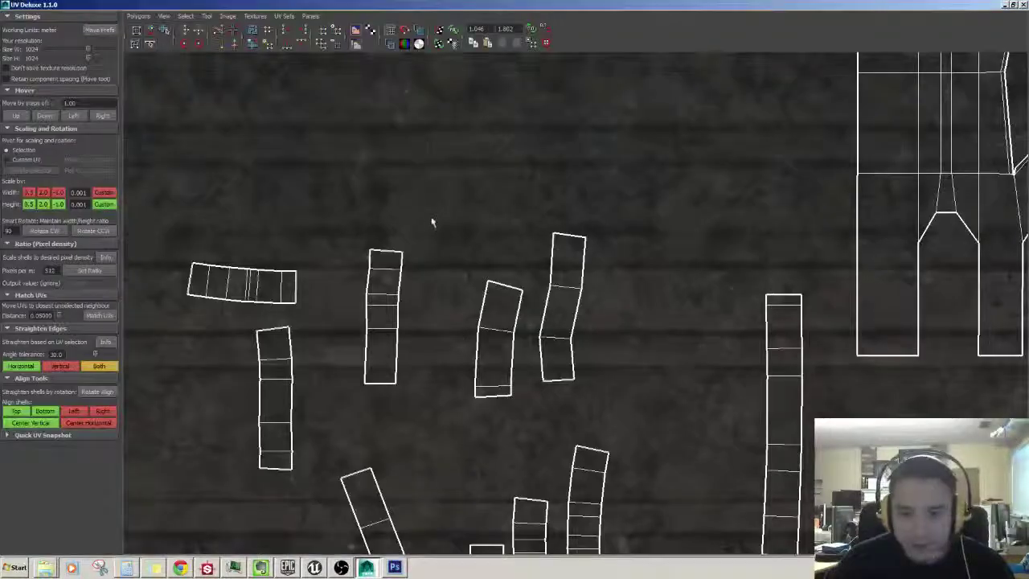
key(g)
scroll(612, 286, down, 5)
alt+middle_drag(613, 286, 551, 296)
click(535, 212)
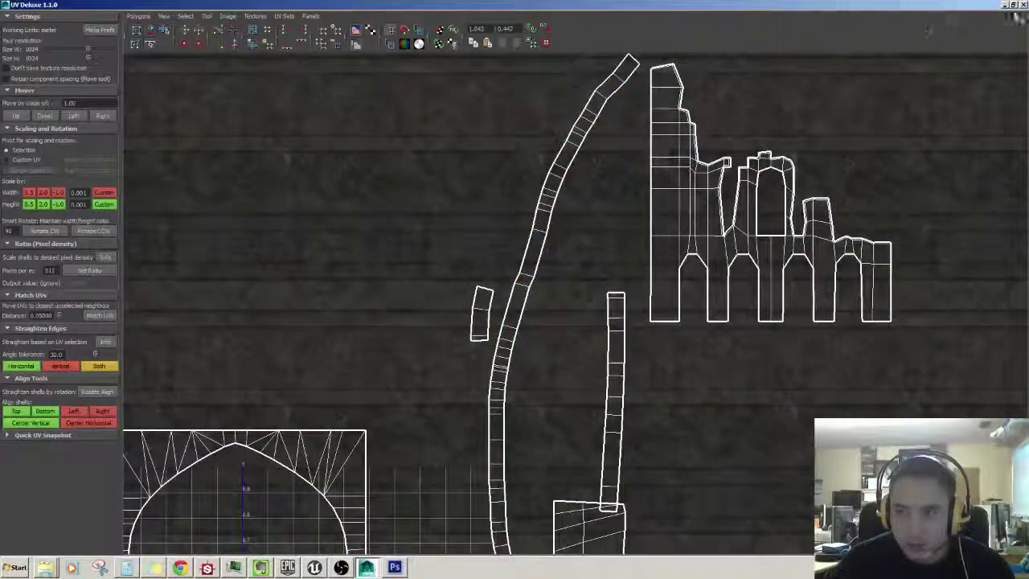
Step: Select the face loop along the wall's broken top rim and unitize its UVs
click(1005, 6)
click(422, 271)
shift+double_click(419, 278)
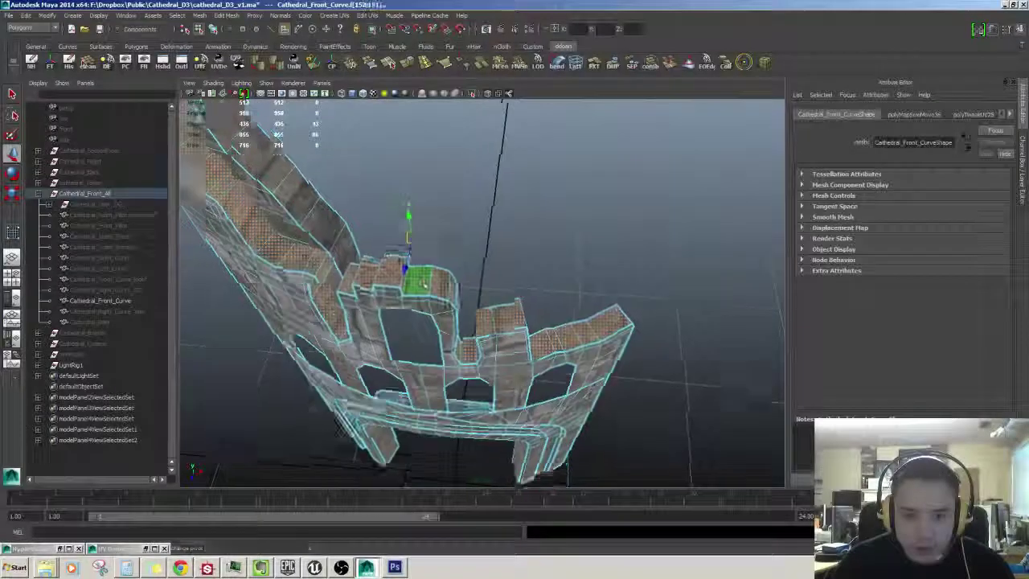
alt+drag(419, 278, 572, 284)
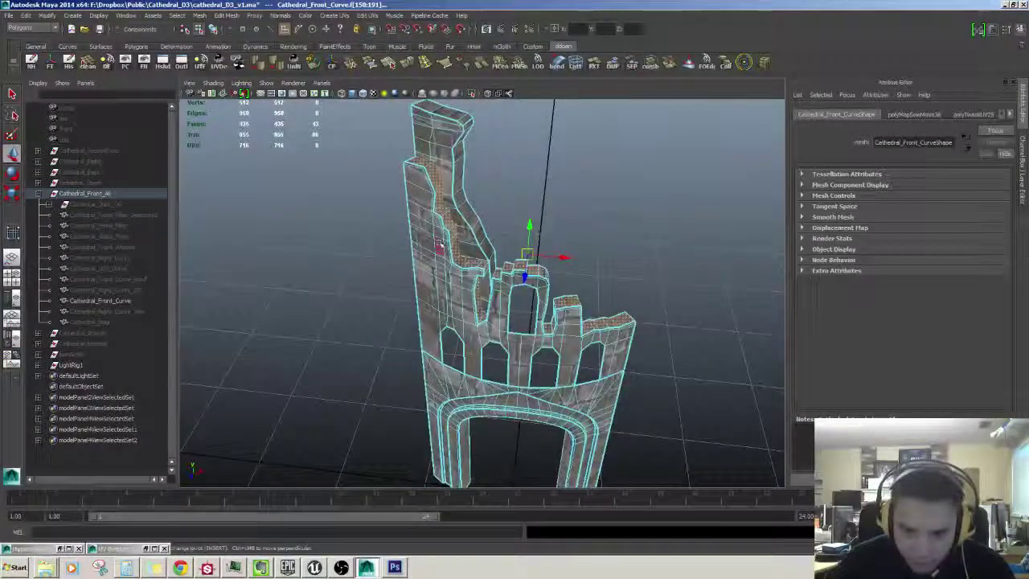
double_click(112, 549)
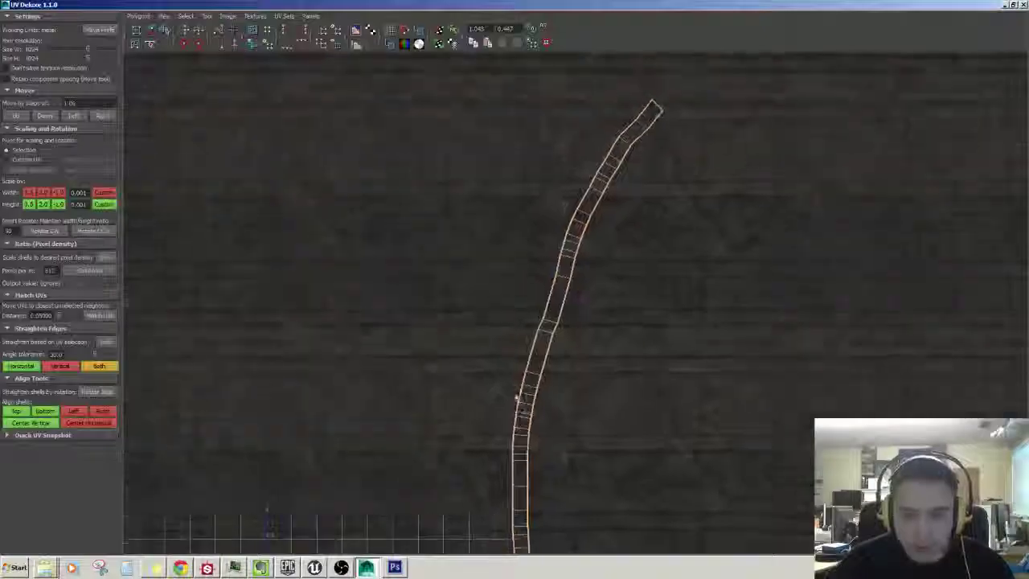
alt+right_drag(578, 456, 450, 530)
alt+middle_drag(450, 531, 494, 328)
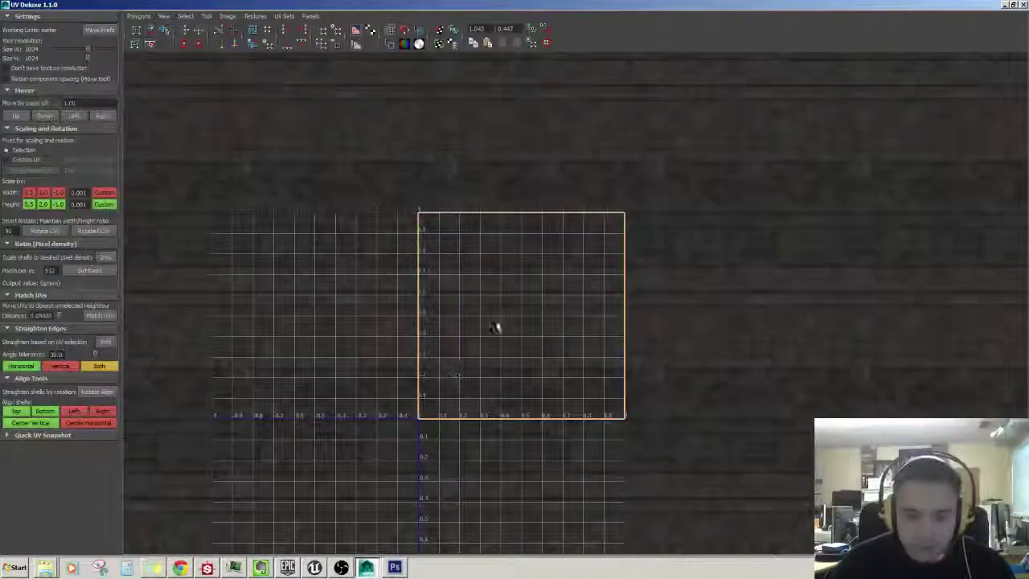
click(1004, 6)
Step: Convert the rim face selection to edges and sew the unitized UVs along them into one straight horizontal strip
scroll(352, 417, up, 6)
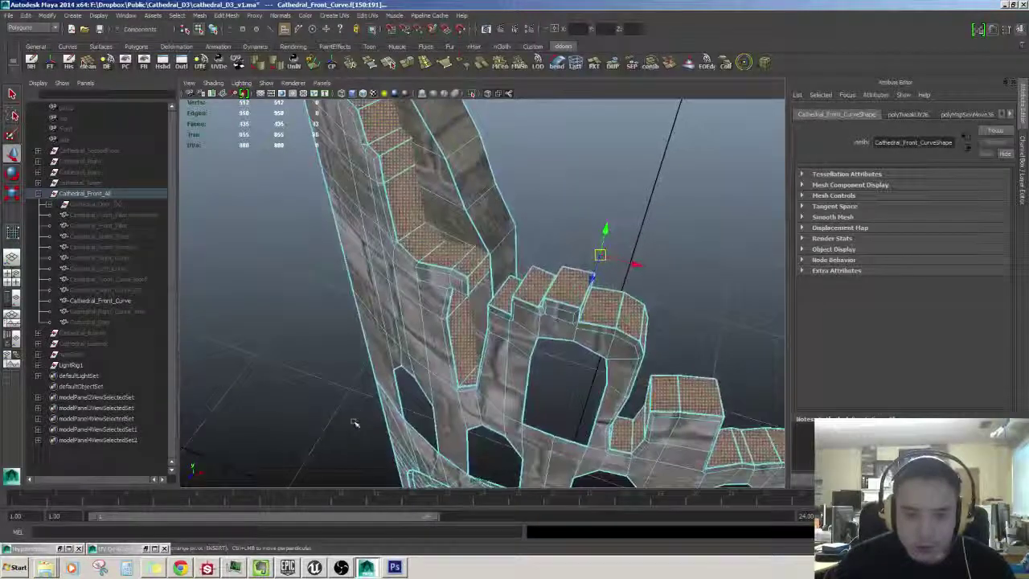
alt+drag(354, 422, 361, 456)
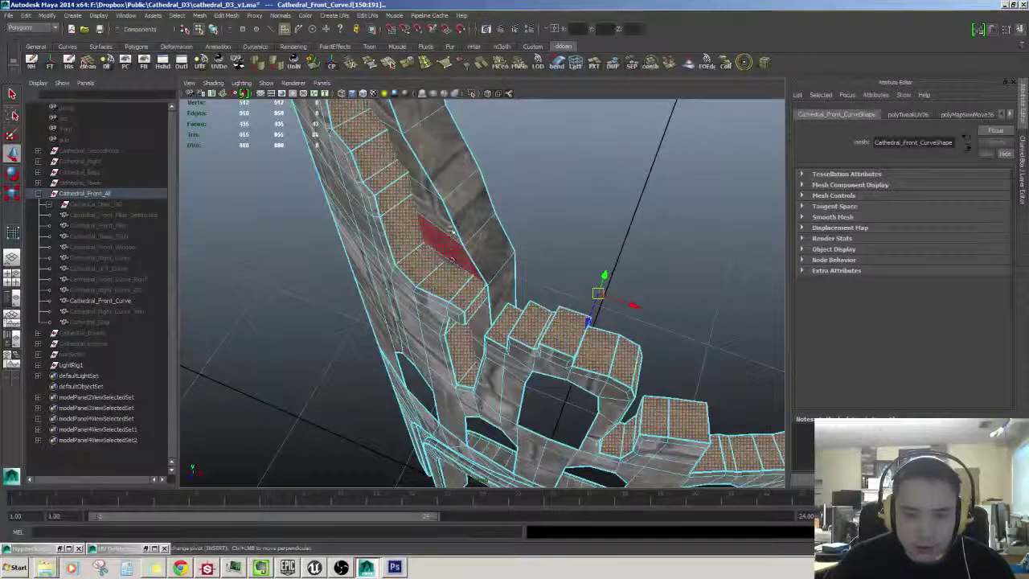
right_drag(453, 252, 451, 217)
alt+drag(354, 434, 328, 429)
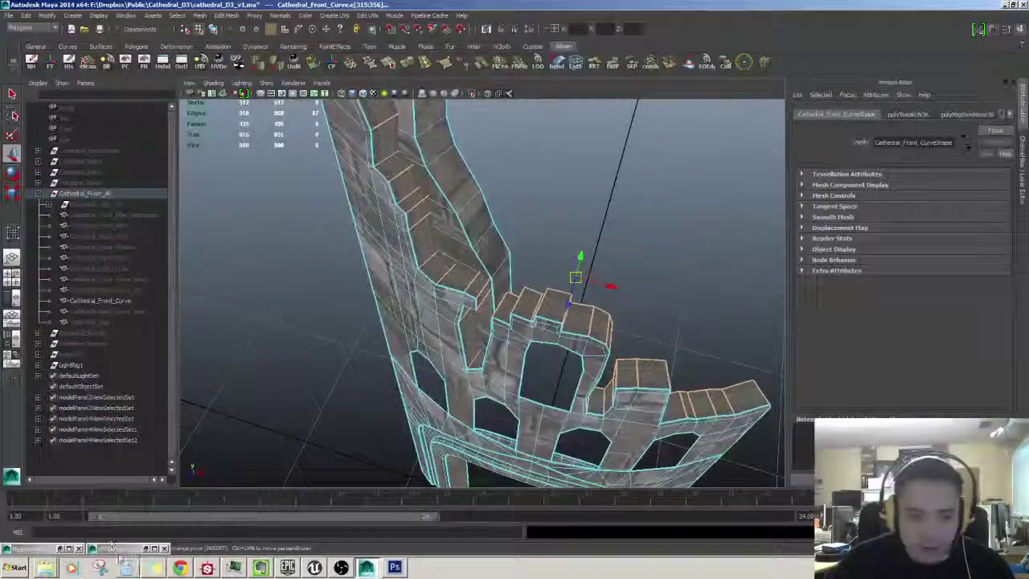
click(120, 551)
click(120, 551)
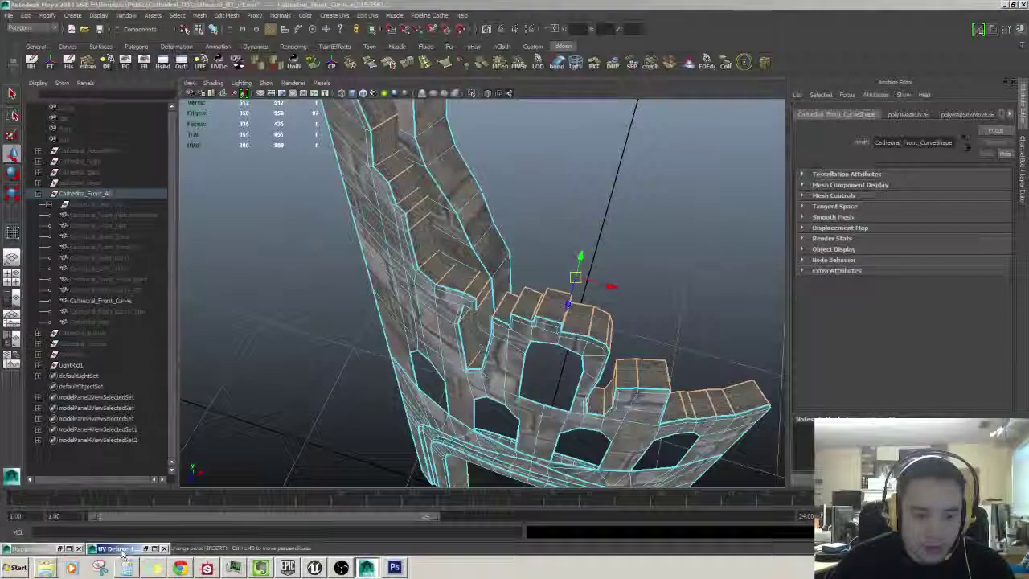
double_click(123, 549)
click(1013, 5)
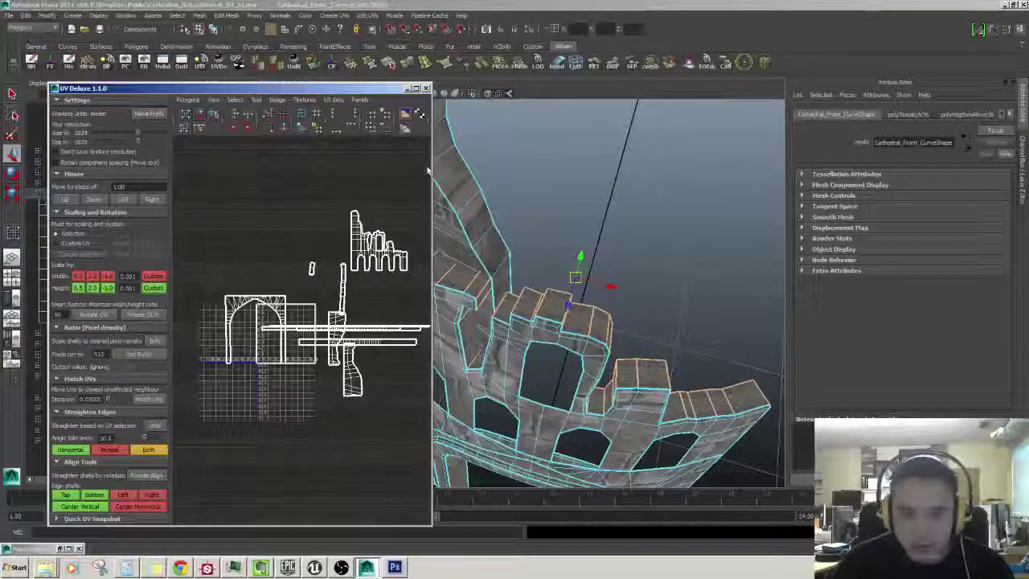
click(283, 128)
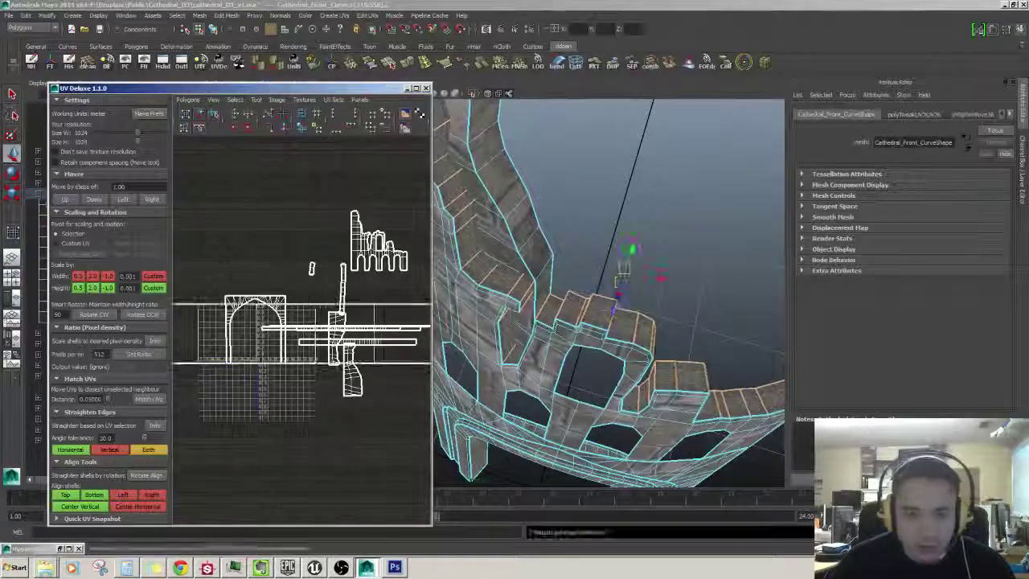
Step: Convert the rim selection to faces and then UVs, and unfold the strip with the horizontal constraint
alt+drag(514, 281, 490, 244)
key(F11)
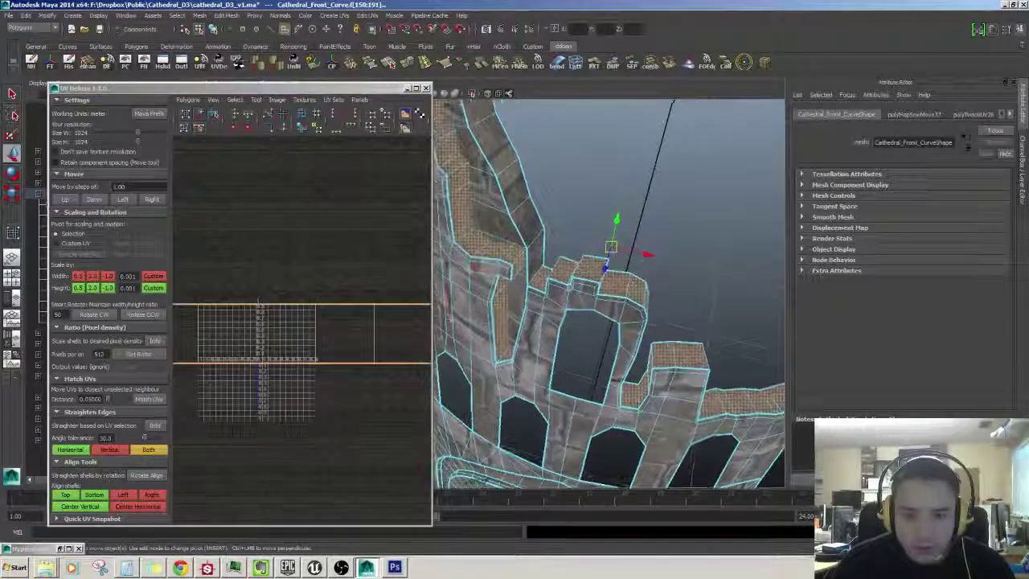
alt+right_drag(414, 311, 290, 320)
key(ctrl+F12)
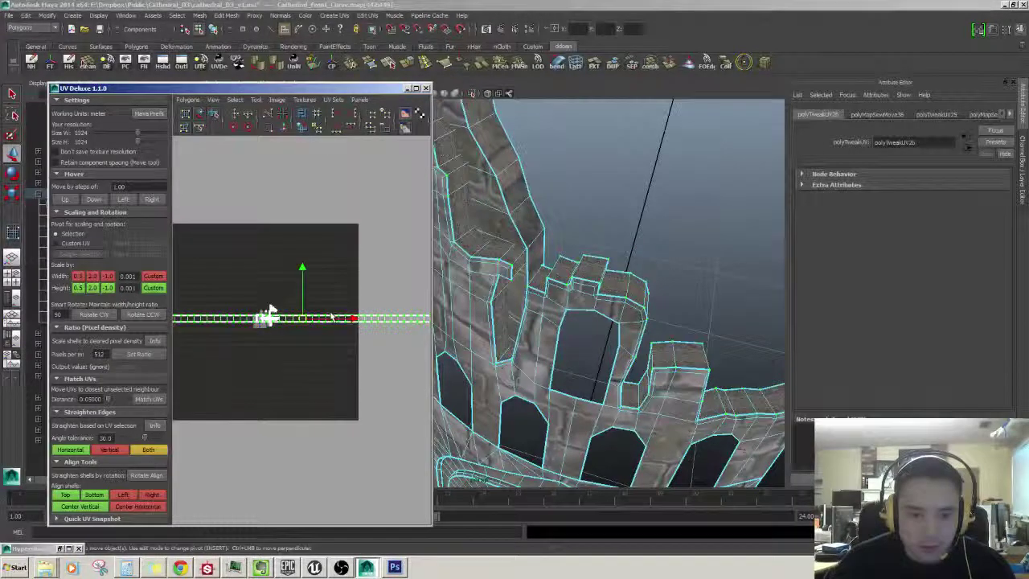
key(ctrl+u)
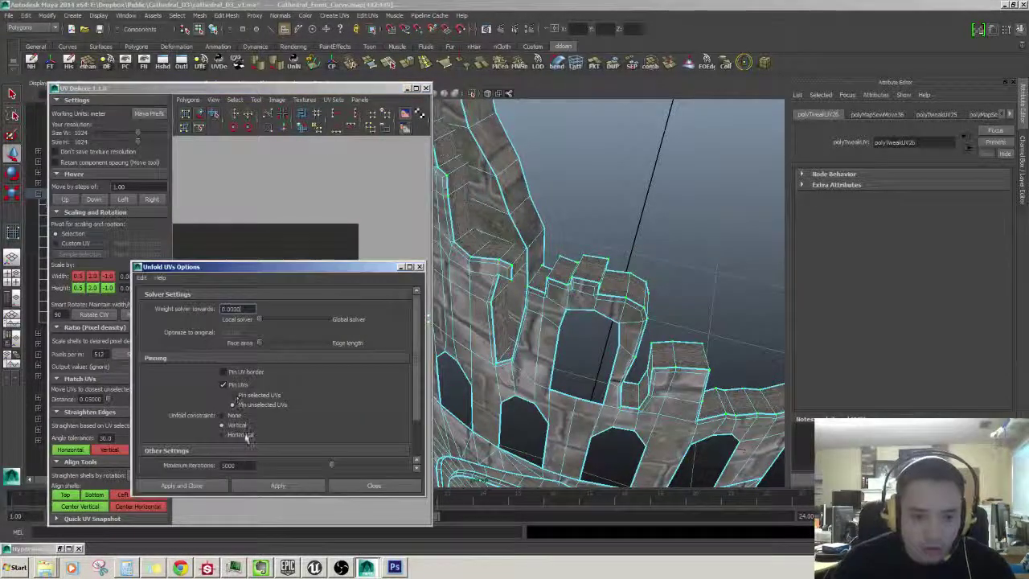
click(351, 487)
Step: Scale the rim strip's UVs to a pixel density of 512 pixels per metre
alt+middle_drag(286, 375, 311, 386)
alt+right_drag(311, 387, 354, 384)
click(134, 354)
alt+right_drag(241, 363, 353, 373)
alt+middle_drag(354, 373, 285, 362)
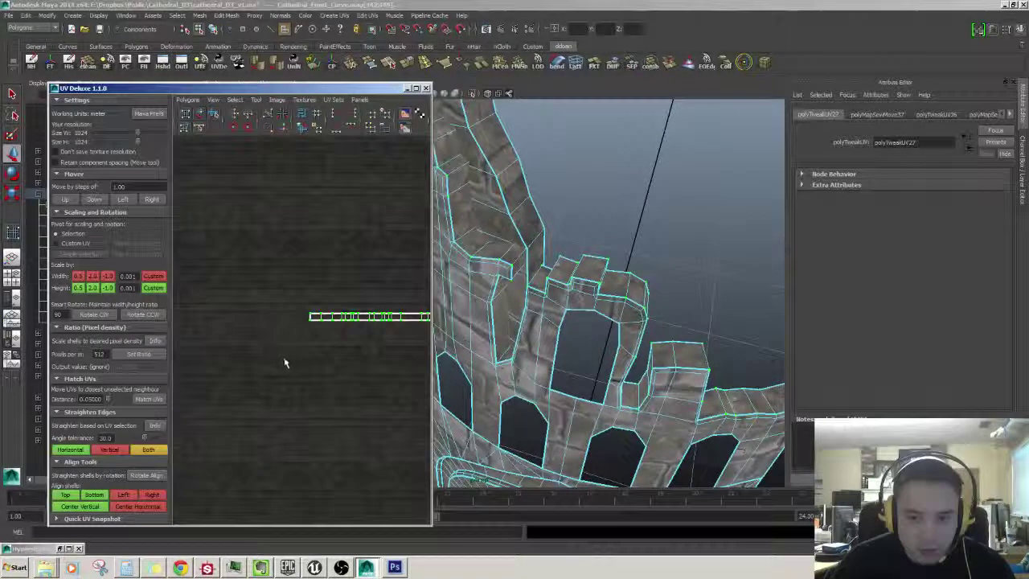
Step: Move the rim strip's UV shell down to a different row of stones in the texture
drag(375, 90, 360, 92)
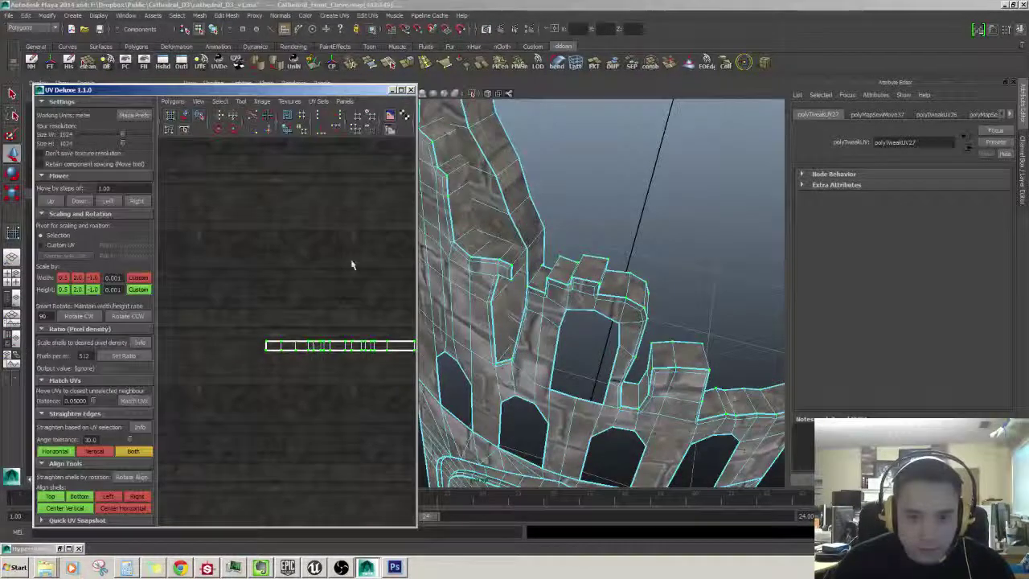
alt+right_drag(315, 314, 333, 320)
alt+middle_drag(398, 366, 301, 347)
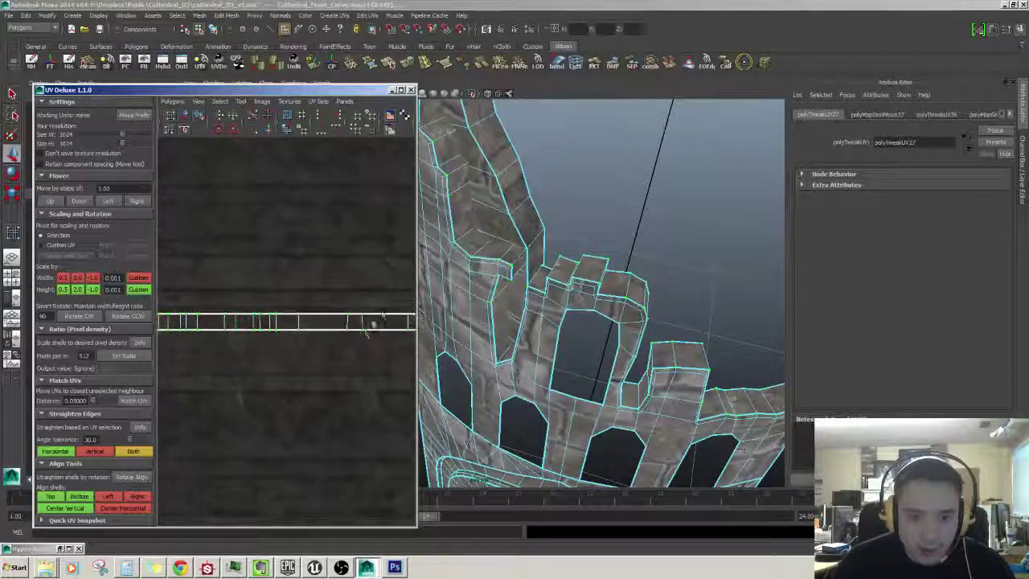
alt+middle_drag(370, 326, 314, 319)
mouse_move(293, 275)
mouse_down()
mouse_move(294, 239)
mouse_move(294, 292)
mouse_move(299, 265)
mouse_up()
scroll(286, 229, up, 3)
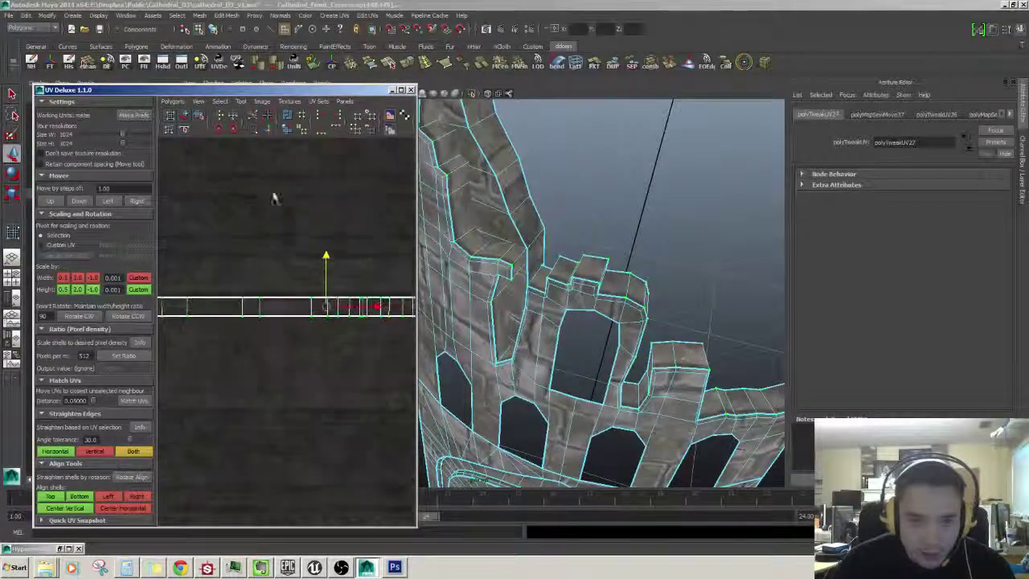
click(234, 116)
scroll(322, 218, up, 3)
alt+middle_drag(327, 225, 331, 252)
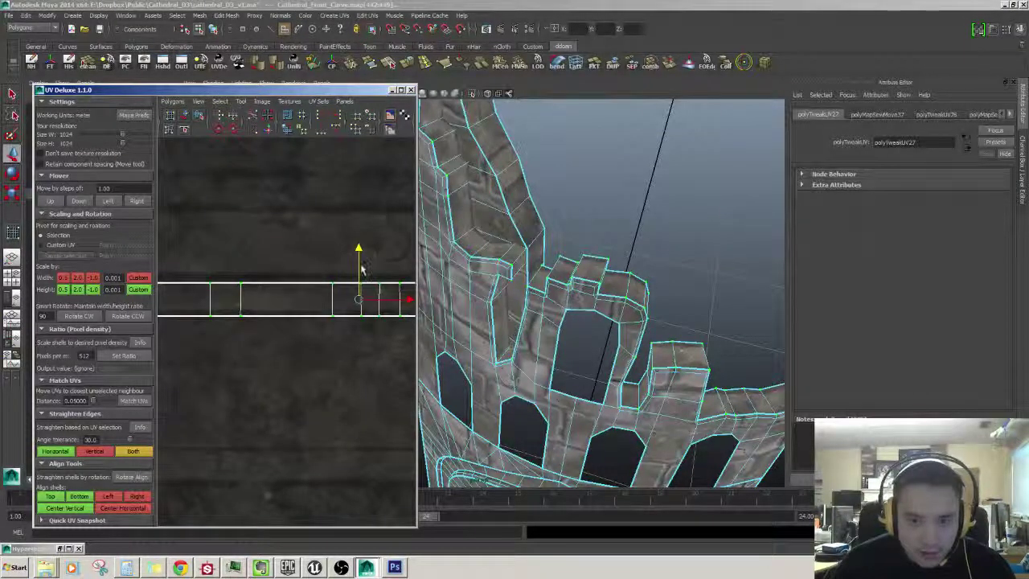
drag(358, 254, 366, 385)
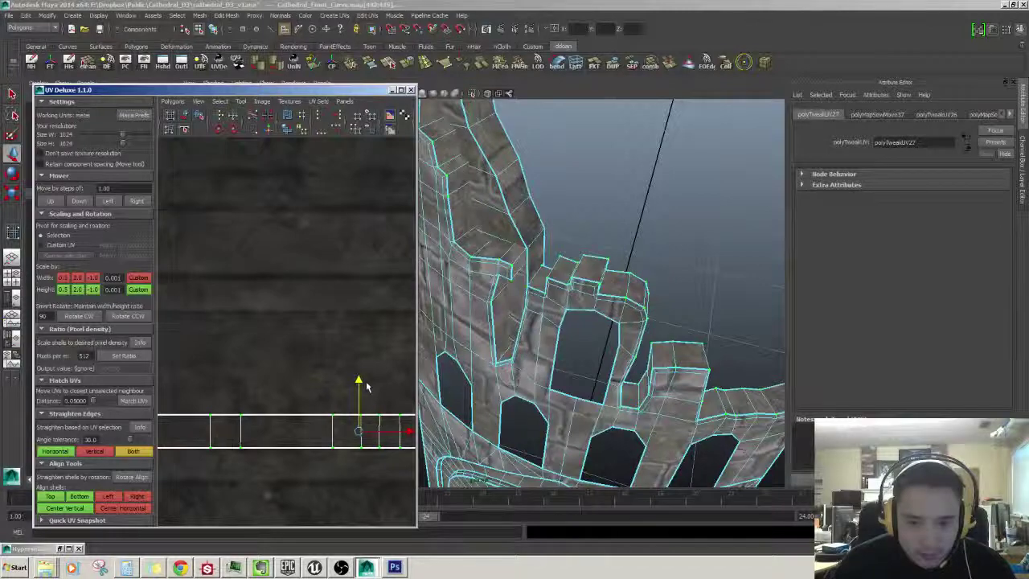
Step: Move the rim strip's UV shell up across the stone texture and compare the rim with the wall
alt+drag(492, 333, 489, 278)
alt+right_drag(250, 313, 301, 332)
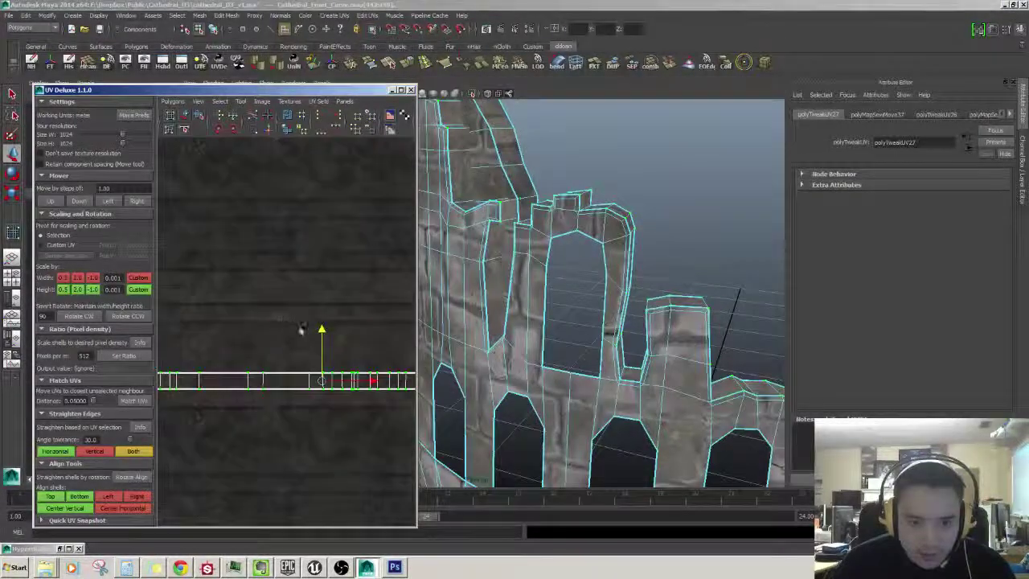
drag(321, 326, 319, 192)
alt+drag(508, 272, 479, 303)
alt+right_drag(317, 273, 312, 258)
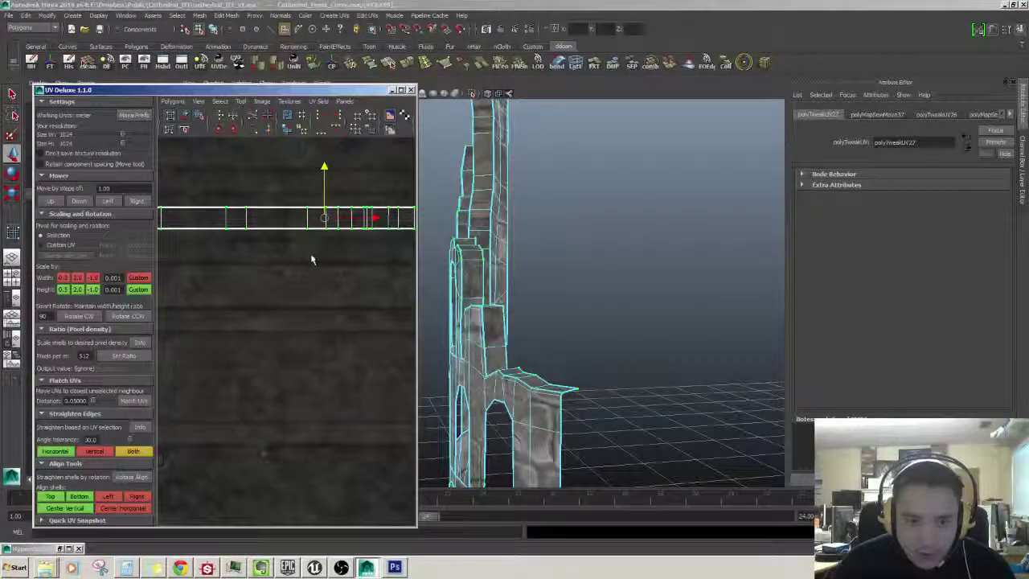
drag(324, 167, 320, 132)
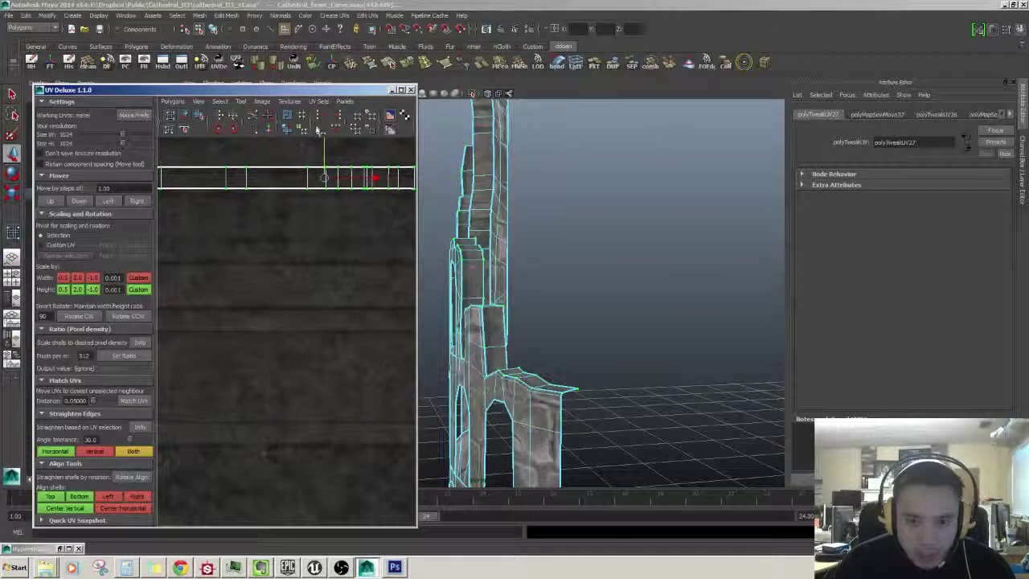
Step: Move the rim strip's UV shell back down the stone texture to match the rim to the surrounding wall
alt+middle_drag(334, 160, 338, 219)
drag(328, 193, 328, 233)
alt+drag(514, 366, 465, 346)
alt+drag(556, 346, 587, 349)
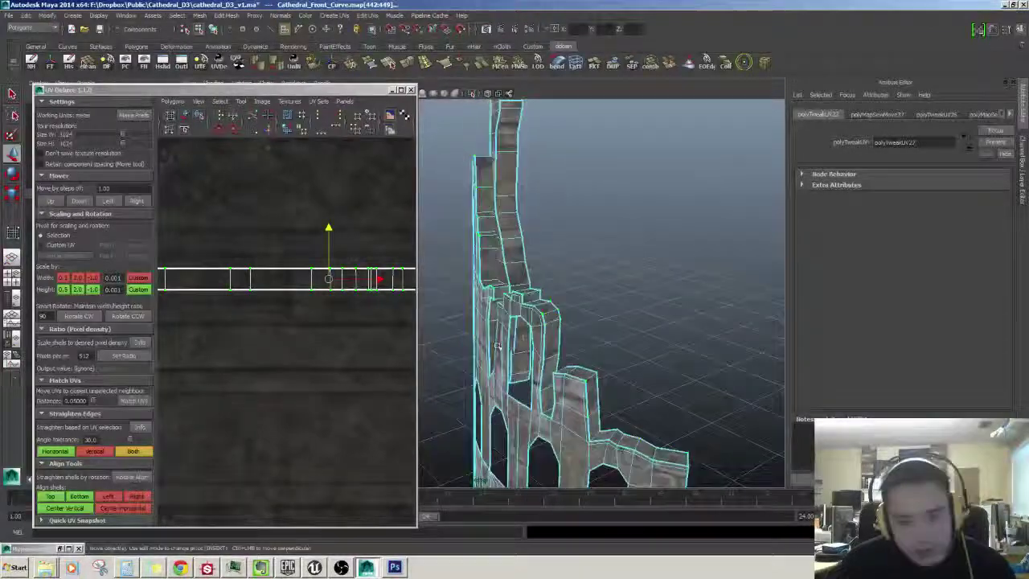
drag(328, 233, 311, 350)
alt+drag(514, 354, 555, 351)
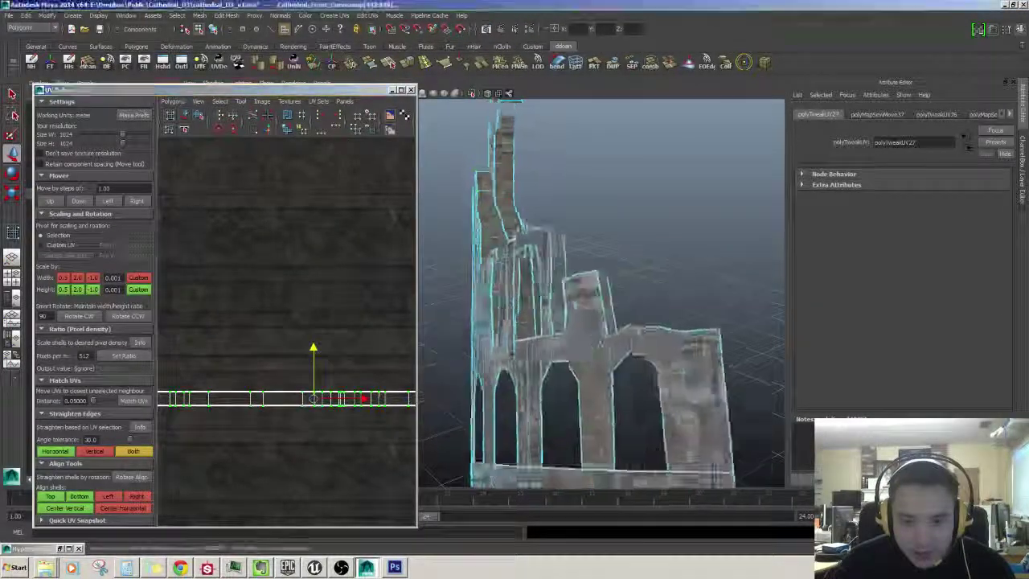
Step: Select the tall tower's inner rim faces and sew the tower top's piece onto their UV strip
alt+right_drag(554, 350, 581, 358)
alt+drag(581, 359, 563, 385)
double_click(522, 300)
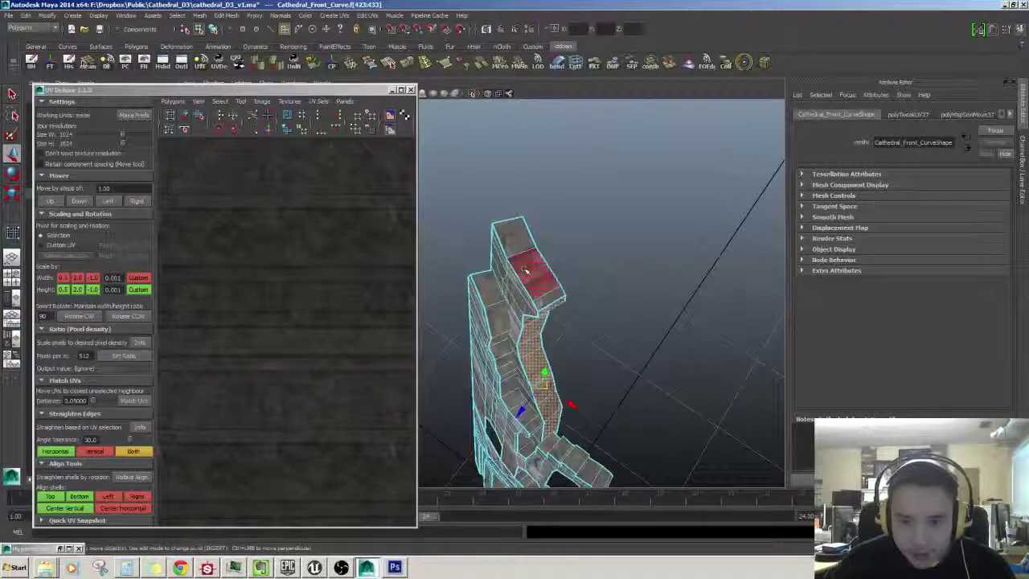
click(525, 270)
alt+drag(525, 270, 505, 241)
alt+right_drag(506, 241, 551, 276)
alt+drag(551, 275, 557, 326)
click(400, 293)
Step: Select the face loop running over the tall tower's top and down its inner side, and frame its UV strip
alt+right_drag(401, 284, 305, 368)
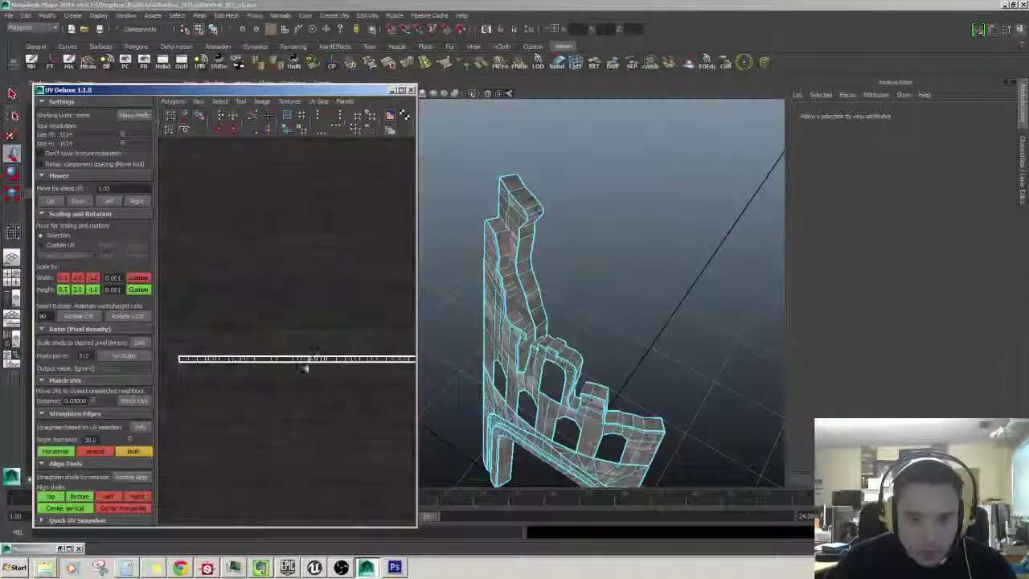
alt+middle_drag(306, 367, 269, 329)
alt+right_drag(268, 328, 160, 316)
click(521, 174)
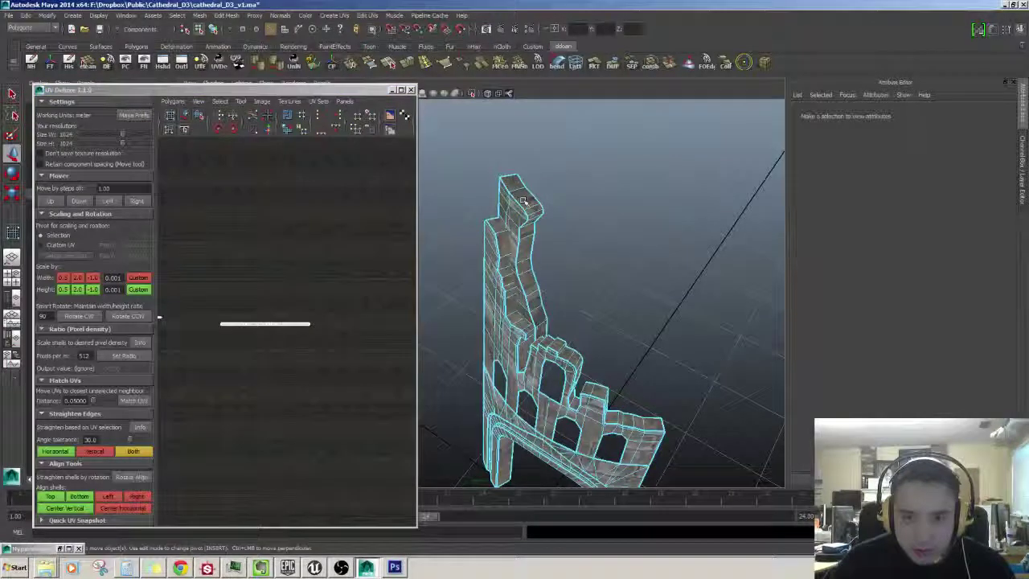
key(F11)
click(530, 182)
double_click(524, 200)
key(f)
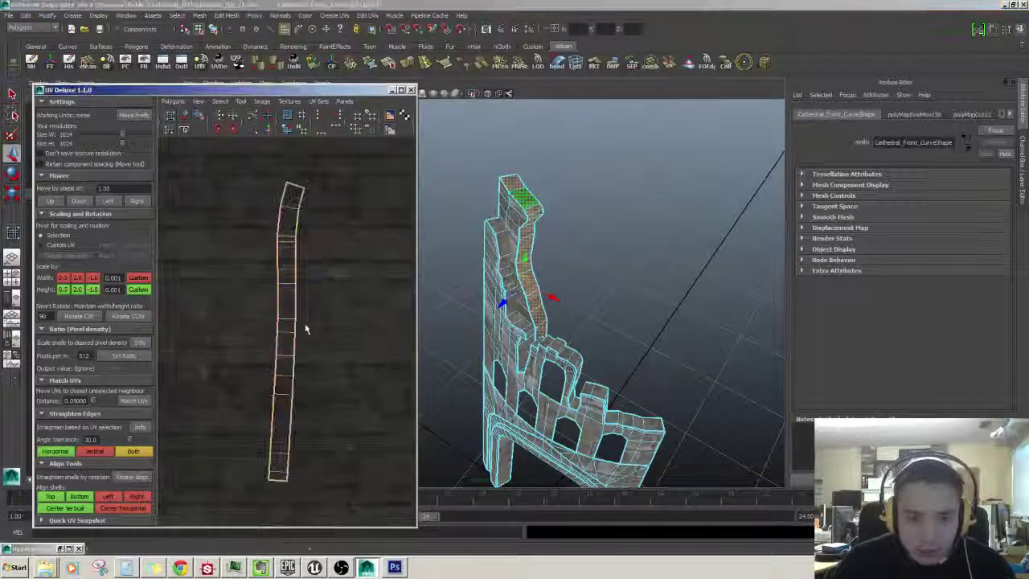
mouse_move(306, 328)
alt+right_down()
mouse_move(287, 338)
mouse_move(297, 315)
alt+right_up()
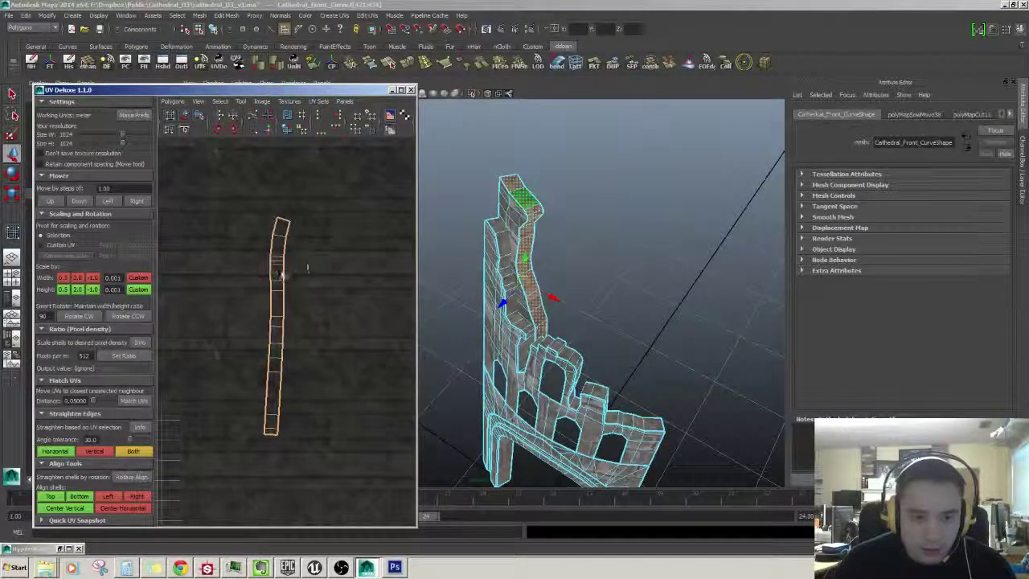
alt+middle_drag(306, 284, 324, 263)
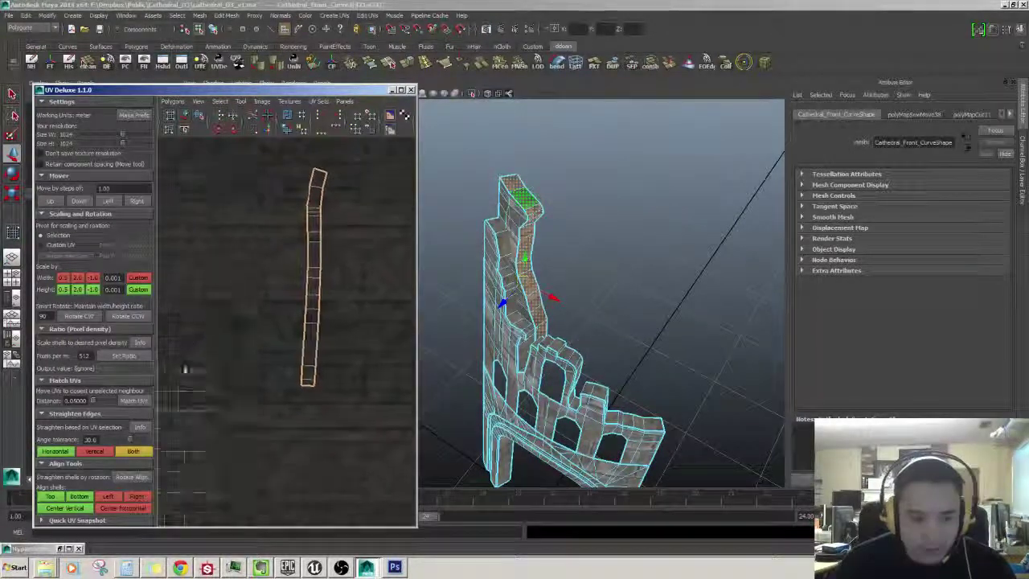
Step: Straighten the tower strip's long vertical edges, move the shell aside and unfold its UVs with the vertical constraint
click(113, 454)
key(ctrl+z)
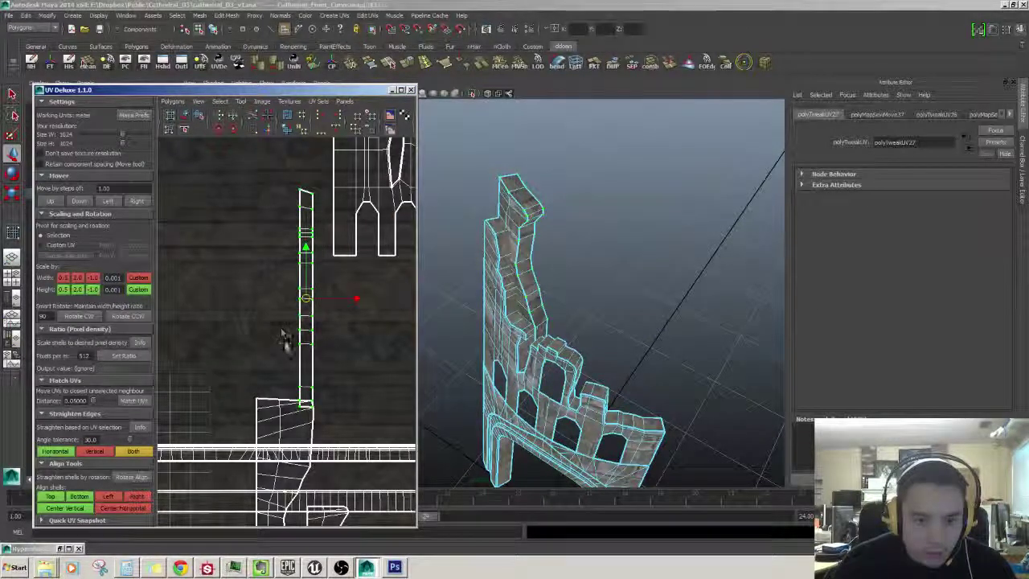
drag(306, 298, 279, 257)
alt+middle_drag(278, 257, 307, 300)
alt+right_drag(308, 300, 250, 150)
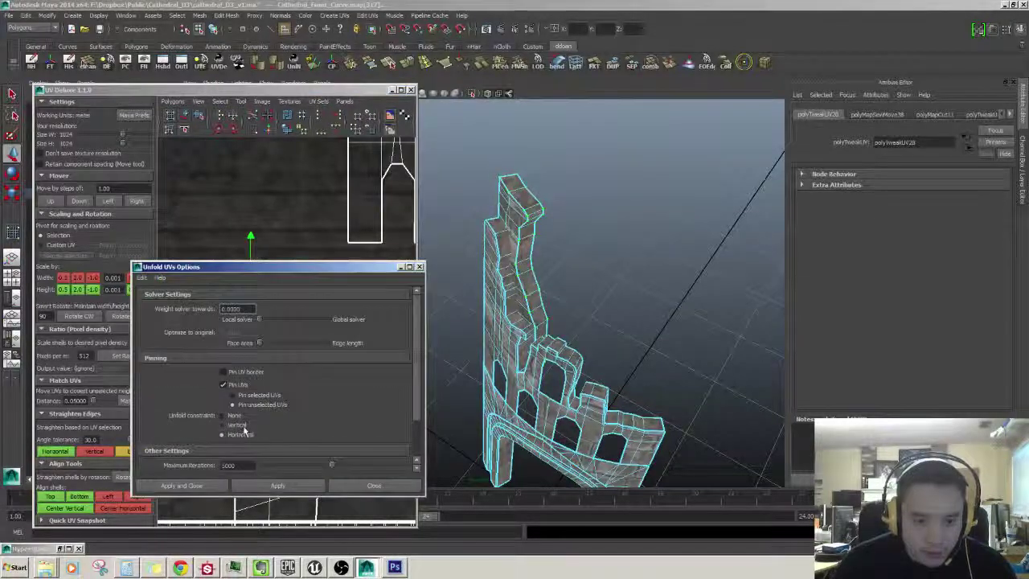
click(361, 486)
Step: Rotate the tower's rim strip to lie horizontally in UV space and check its texture on the tower
alt+middle_drag(282, 377, 360, 425)
alt+right_drag(360, 425, 260, 379)
alt+middle_drag(373, 352, 186, 359)
alt+right_drag(499, 313, 579, 315)
alt+drag(578, 315, 470, 312)
alt+middle_drag(170, 302, 285, 306)
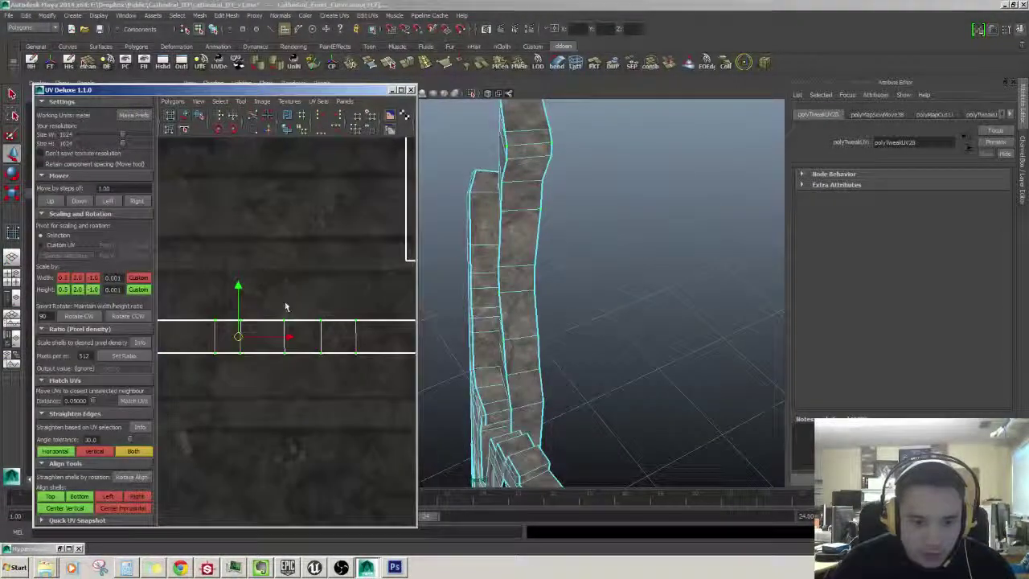
Step: Move the tower's rim strip down on the stone texture, check the whole wall and return to object mode
drag(236, 306, 236, 327)
alt+drag(561, 277, 519, 276)
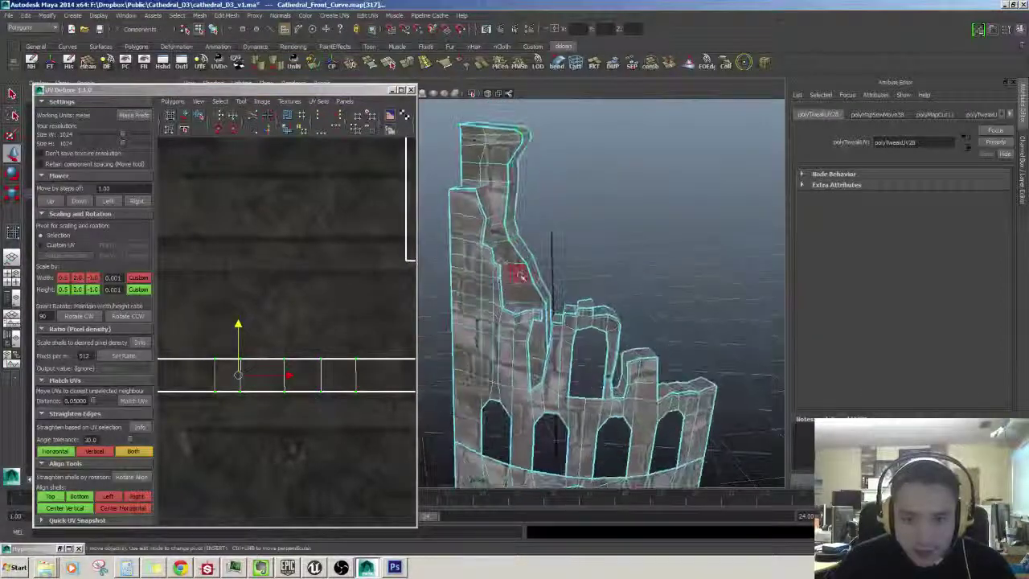
alt+right_drag(519, 275, 555, 353)
alt+drag(555, 353, 580, 408)
key(F8)
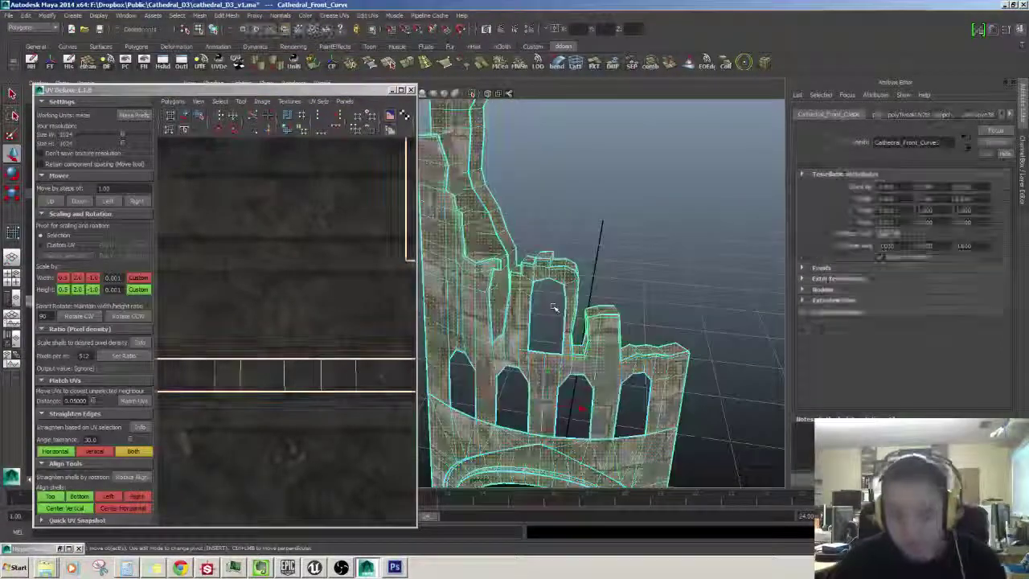
Step: Put the UV editor away, inspect the textured front wall from its broken top to its arch, and clear the selection
click(392, 91)
alt+drag(514, 205, 544, 223)
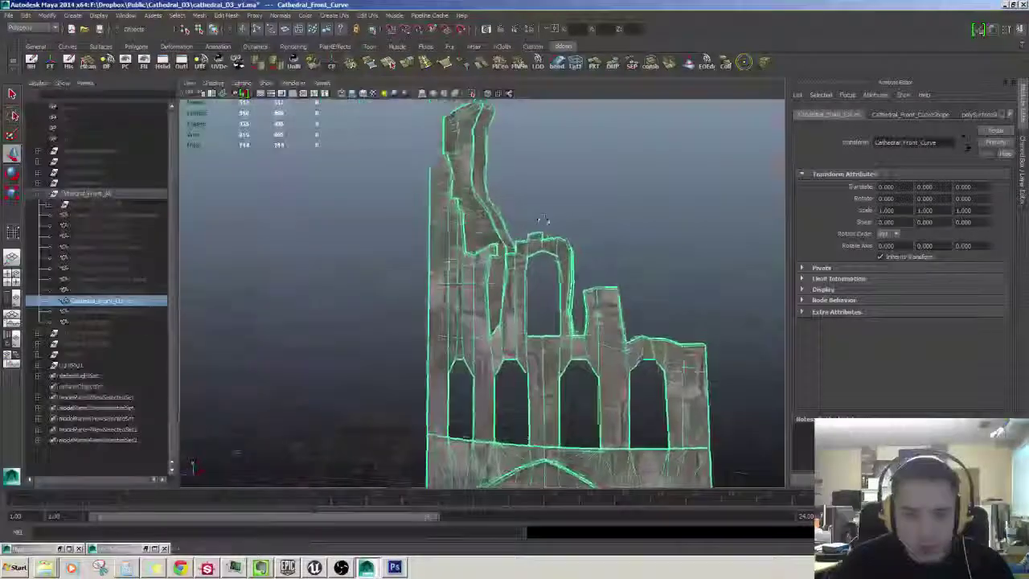
click(547, 223)
alt+middle_drag(558, 261, 540, 225)
alt+right_drag(539, 225, 499, 244)
alt+drag(498, 245, 474, 225)
click(474, 241)
alt+drag(483, 273, 531, 312)
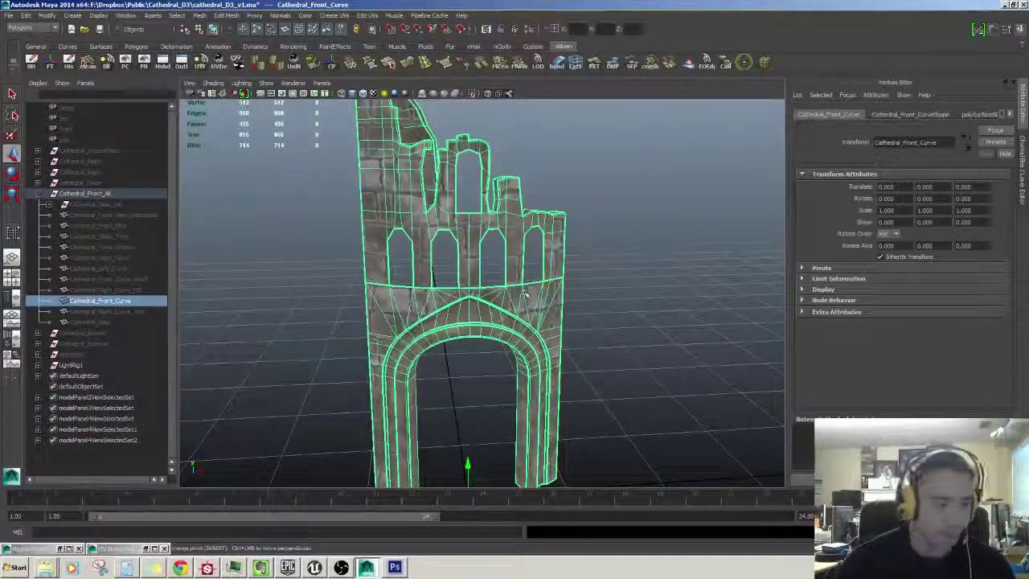
alt+drag(490, 262, 465, 301)
click(534, 227)
Step: Save the scene and examine the unselected front wall's stone texture from the side, the front and farther away
alt+drag(443, 259, 376, 265)
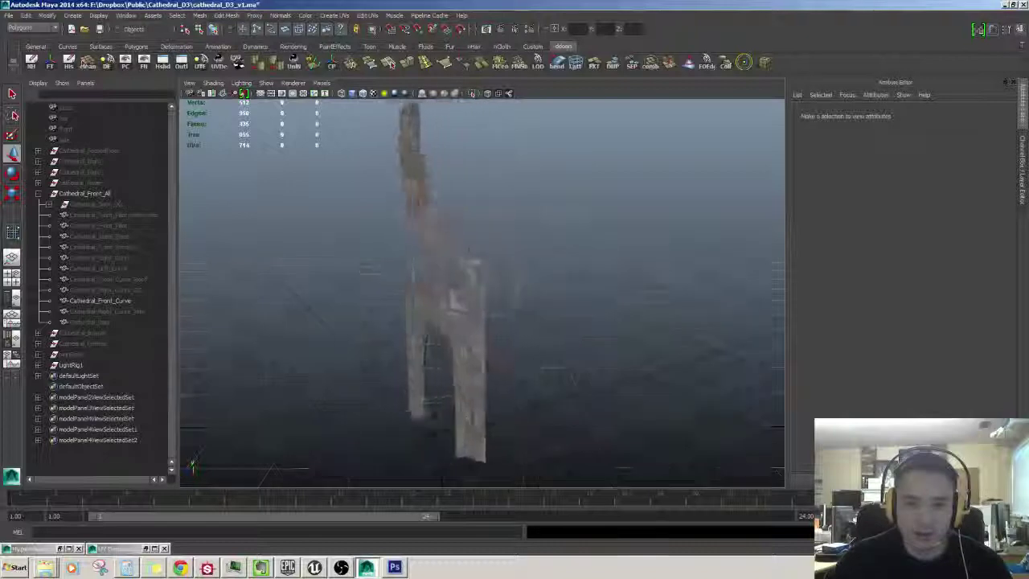
alt+drag(455, 302, 487, 278)
alt+drag(500, 351, 519, 302)
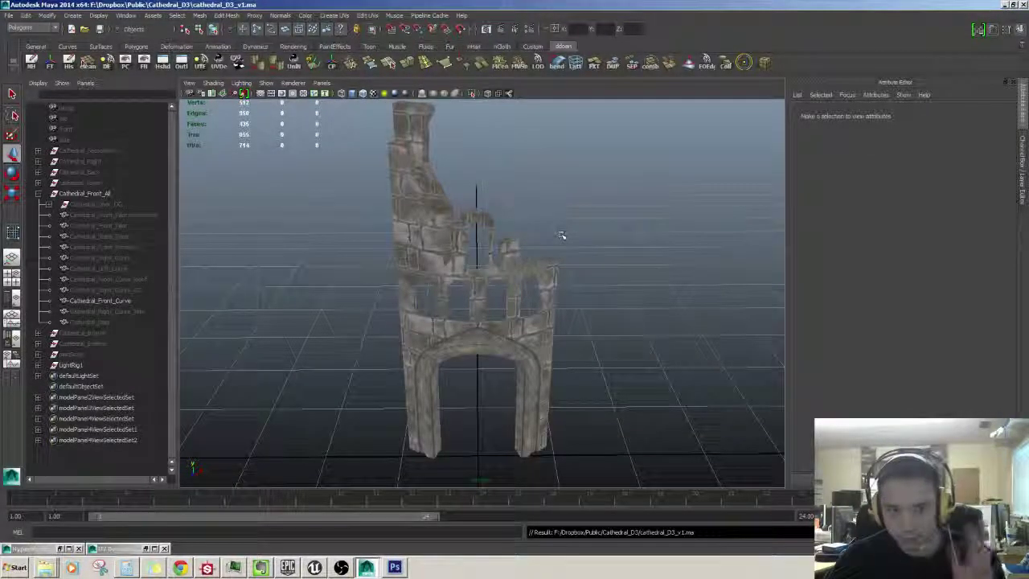
alt+drag(562, 237, 561, 261)
alt+drag(487, 258, 546, 313)
scroll(559, 253, down, 5)
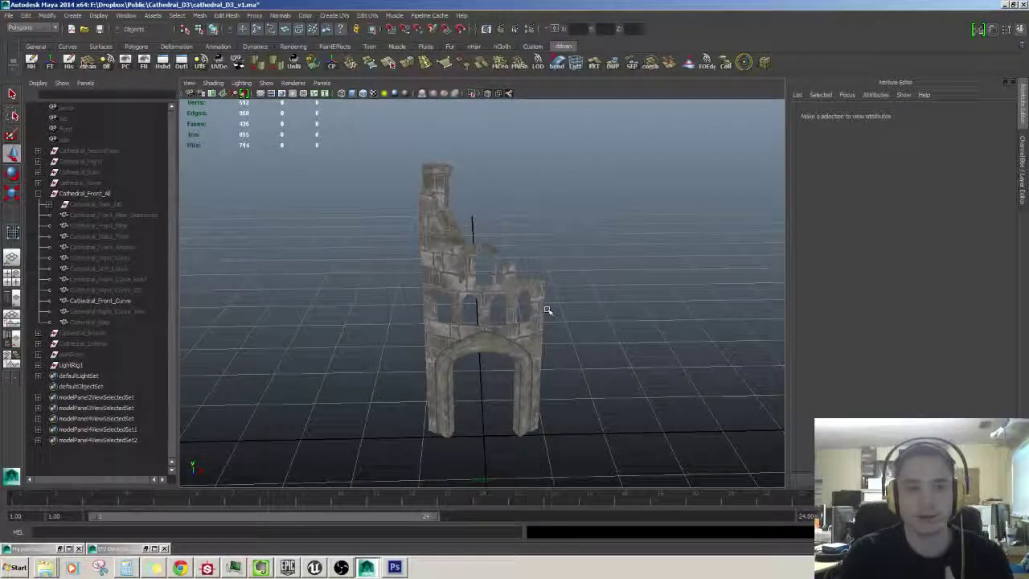
alt+drag(537, 296, 482, 294)
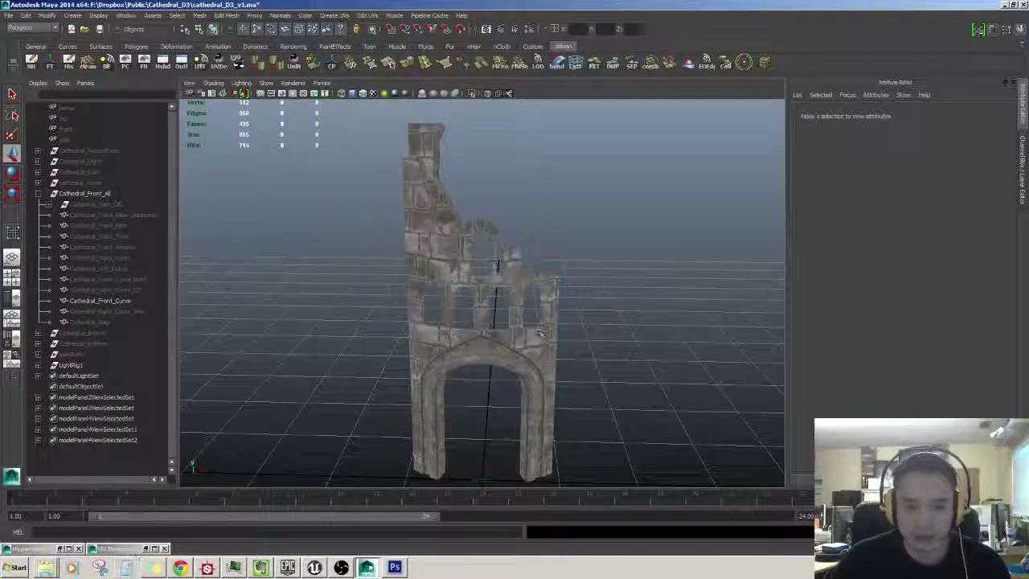
Step: Switch to Unreal Engine and fly around the cathedral level to view the front entrance and the whole building
click(314, 567)
key(w)
right_drag(480, 418, 603, 286)
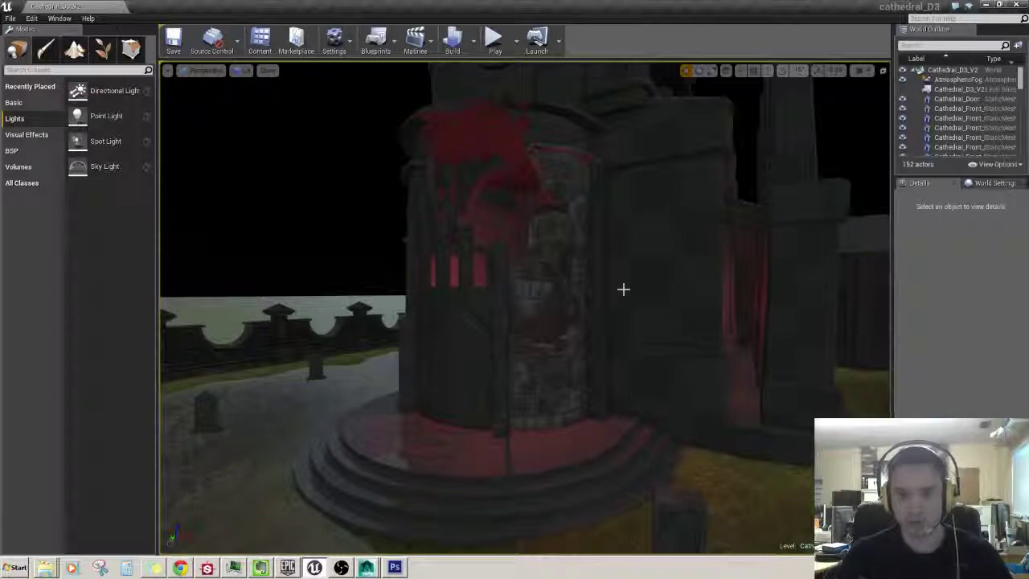
right_drag(623, 288, 645, 300)
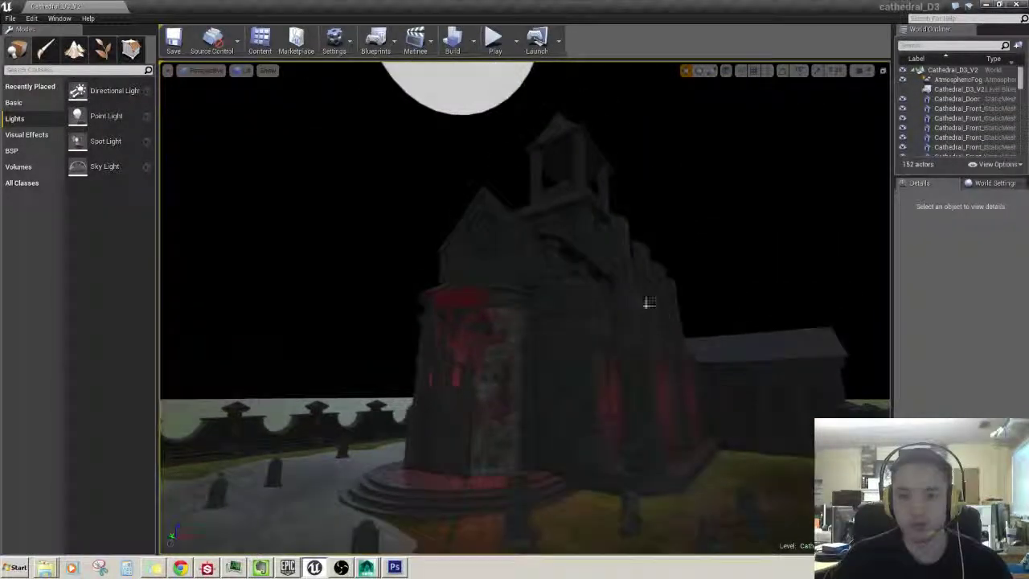